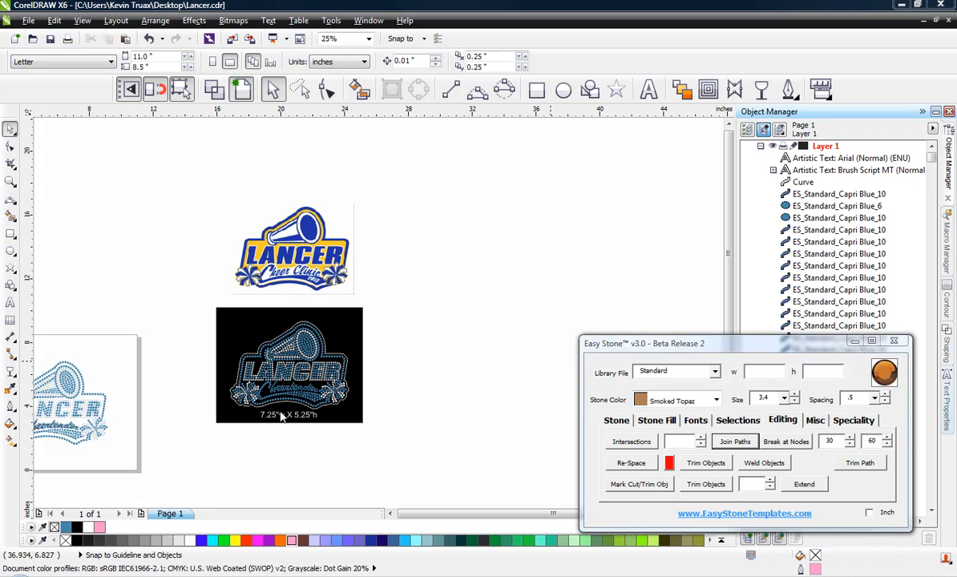
Step: Examine the all-rhinestone Lancer design up close and compare it with the original colour Lancer Cheer Clinic logo
scroll(271, 391, "up", 1)
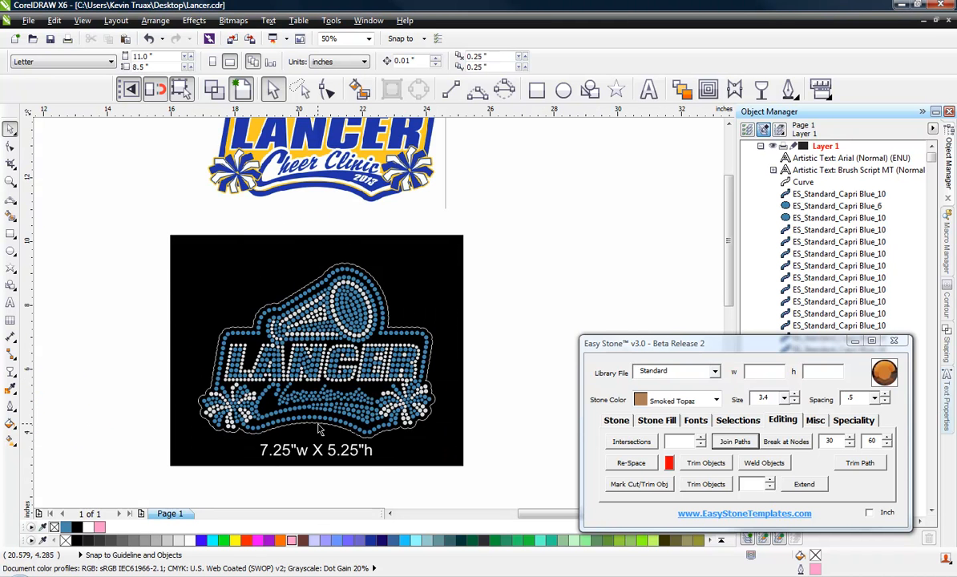
scroll(318, 429, "up", 1)
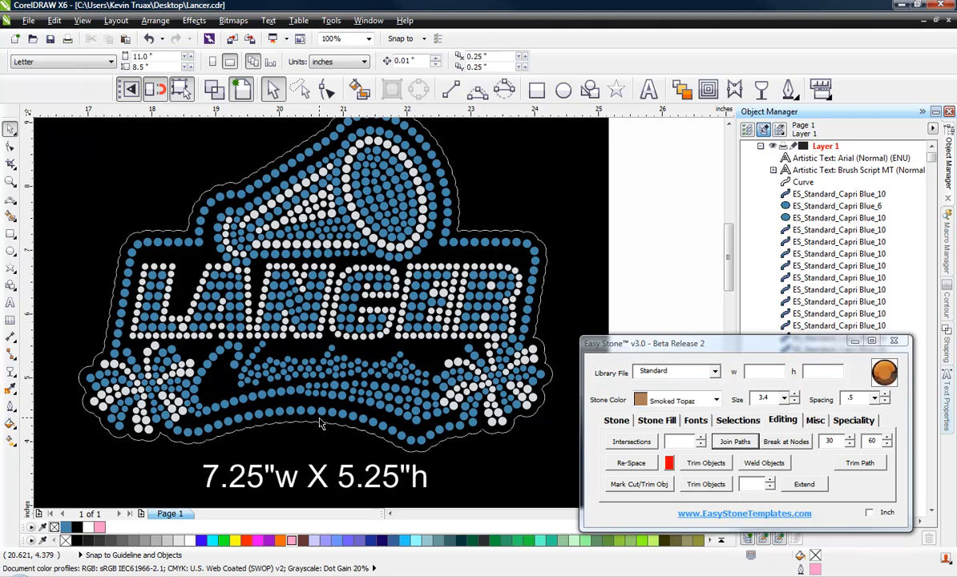
scroll(319, 424, "up", 1)
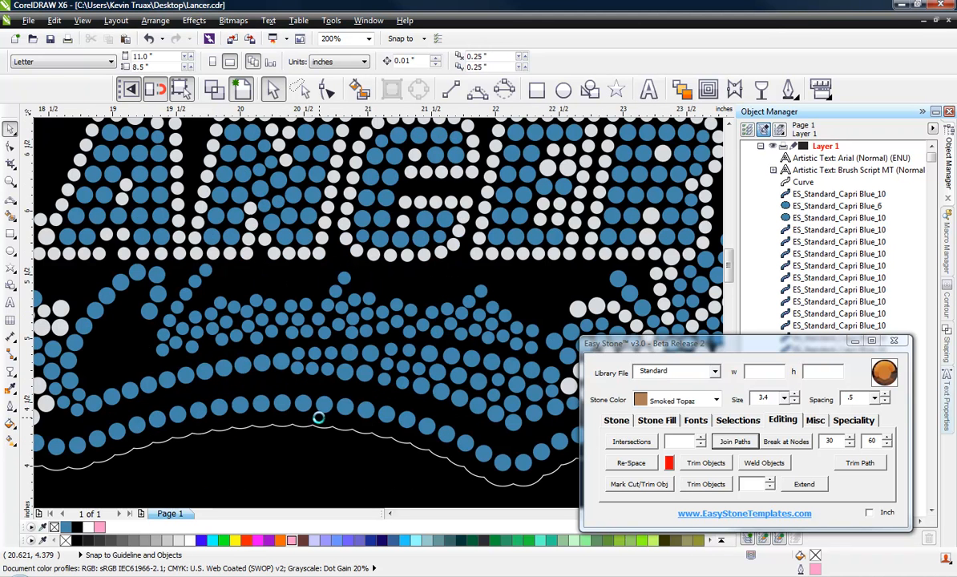
scroll(318, 418, "down", 1)
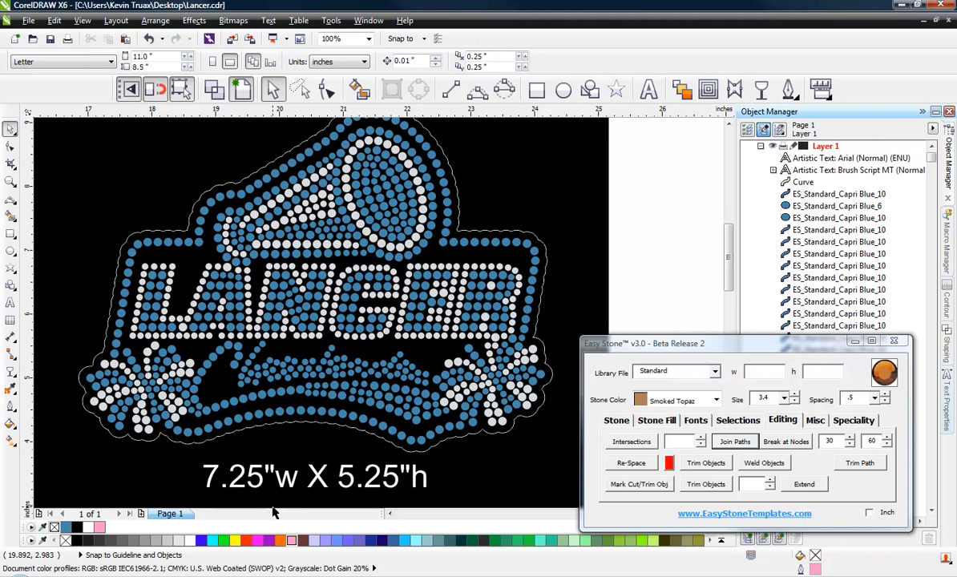
scroll(273, 511, "down", 2)
scroll(246, 345, "down", 2)
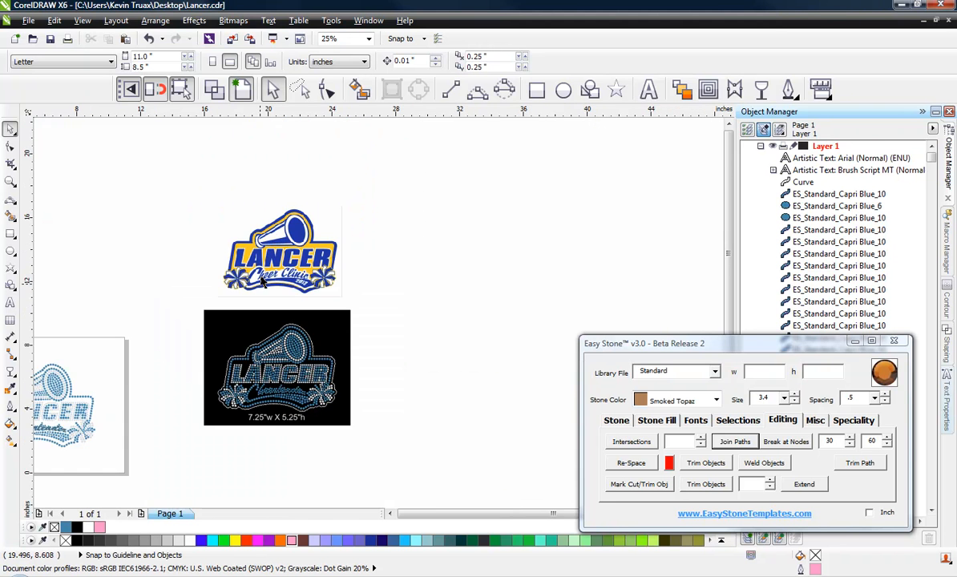
scroll(261, 280, "up", 4)
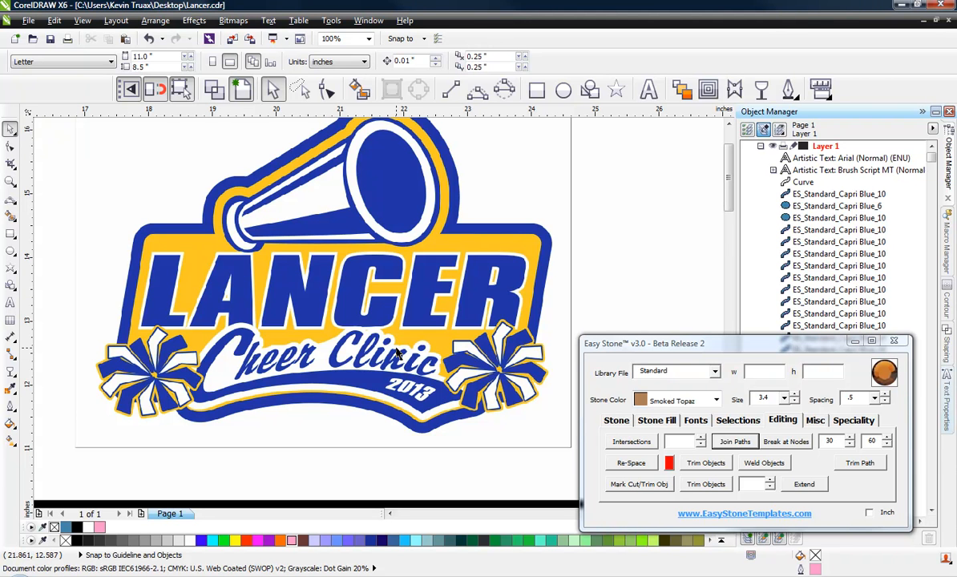
scroll(202, 228, "down", 3)
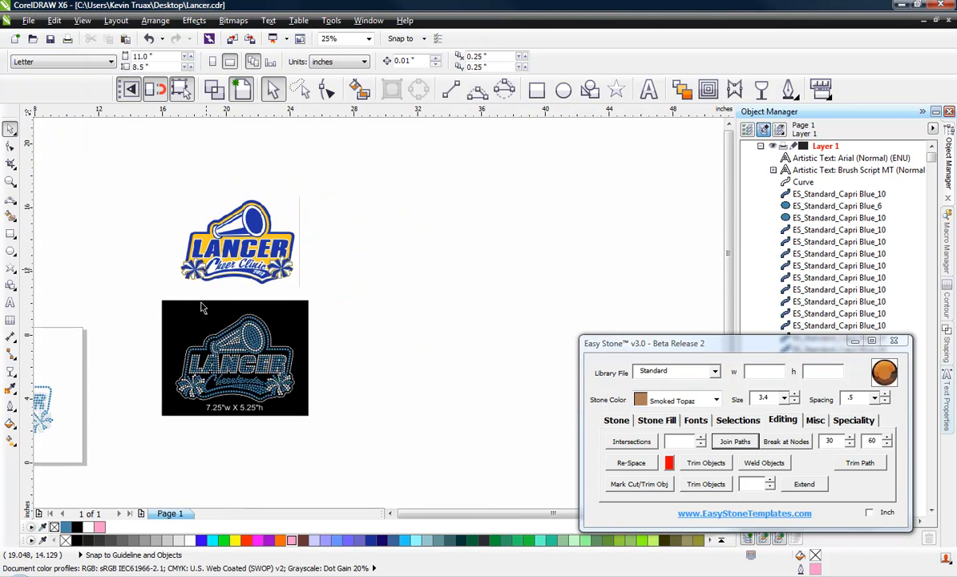
Step: Inspect the script and swoosh in the all-rhinestone design and in the version with solid white Cheerleader lettering
scroll(216, 388, "up", 2)
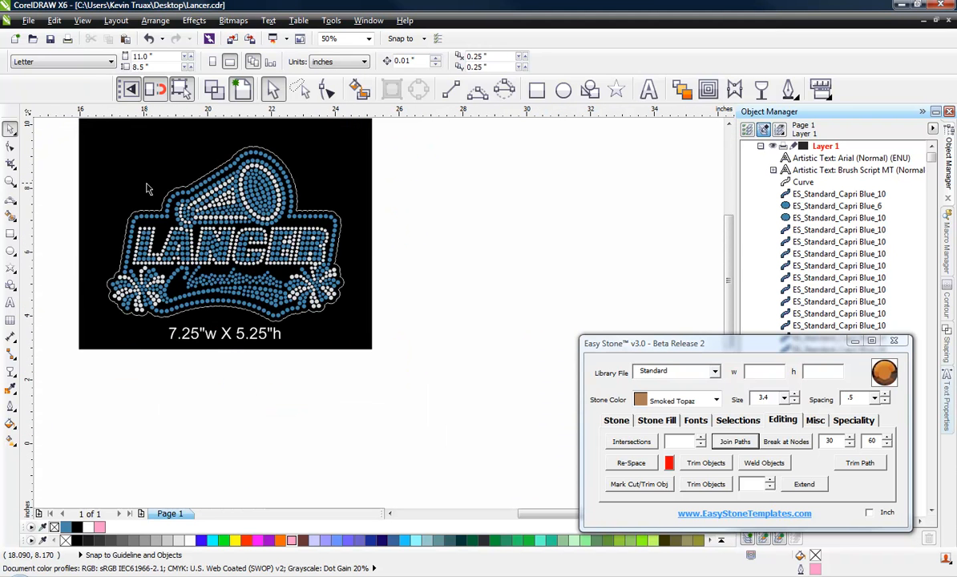
scroll(147, 189, "up", 1)
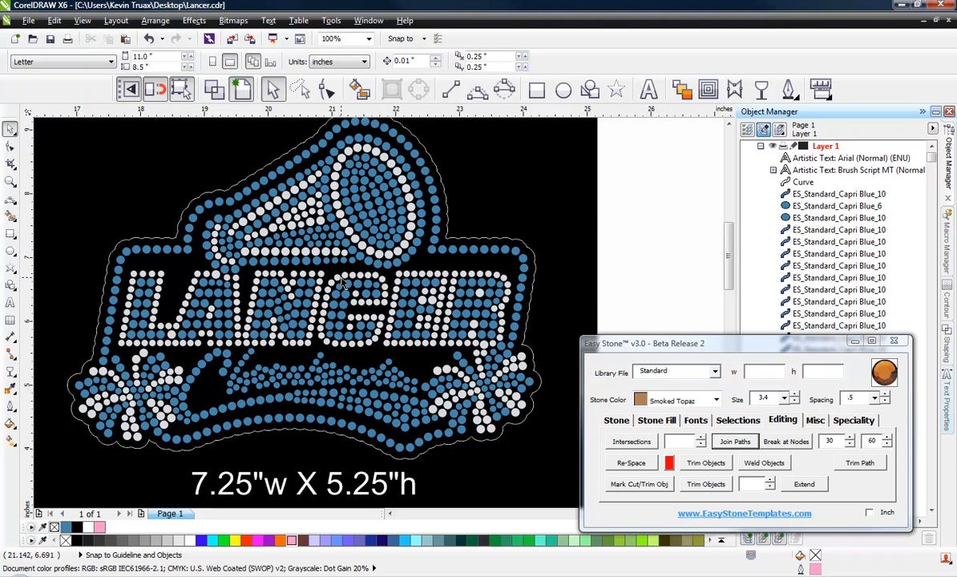
scroll(342, 282, "down", 2)
scroll(337, 315, "down", 4)
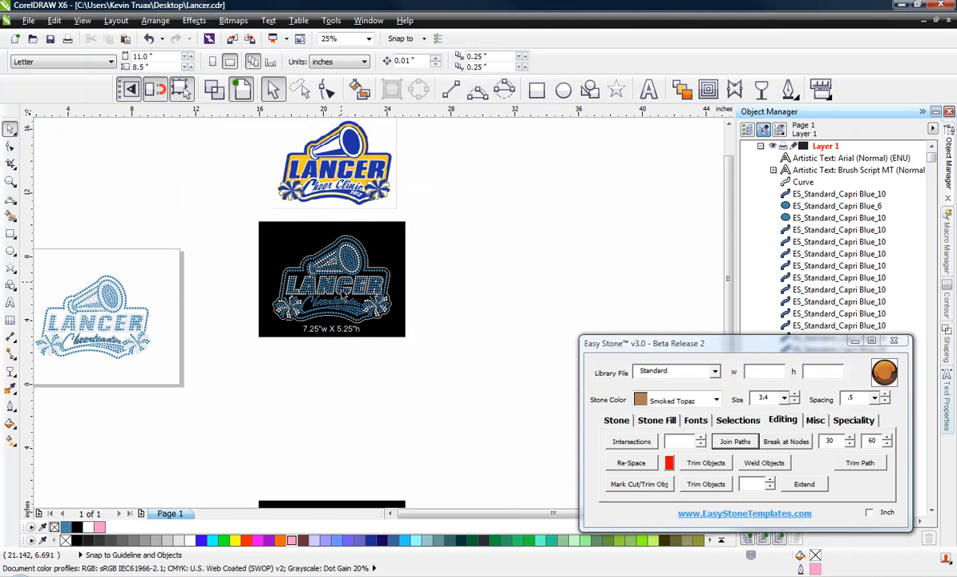
scroll(310, 410, "up", 6)
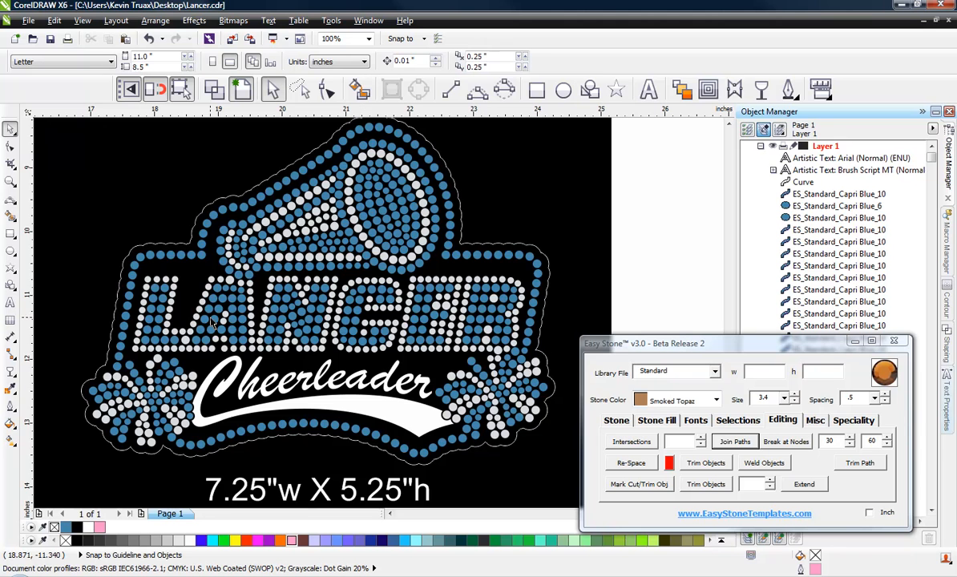
scroll(275, 382, "down", 2)
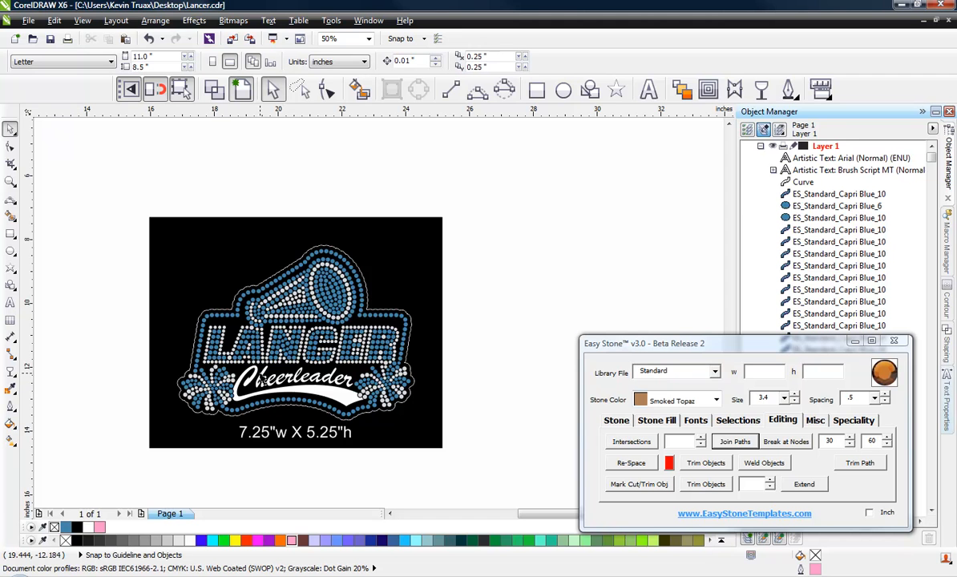
scroll(282, 388, "down", 1)
scroll(280, 299, "down", 1)
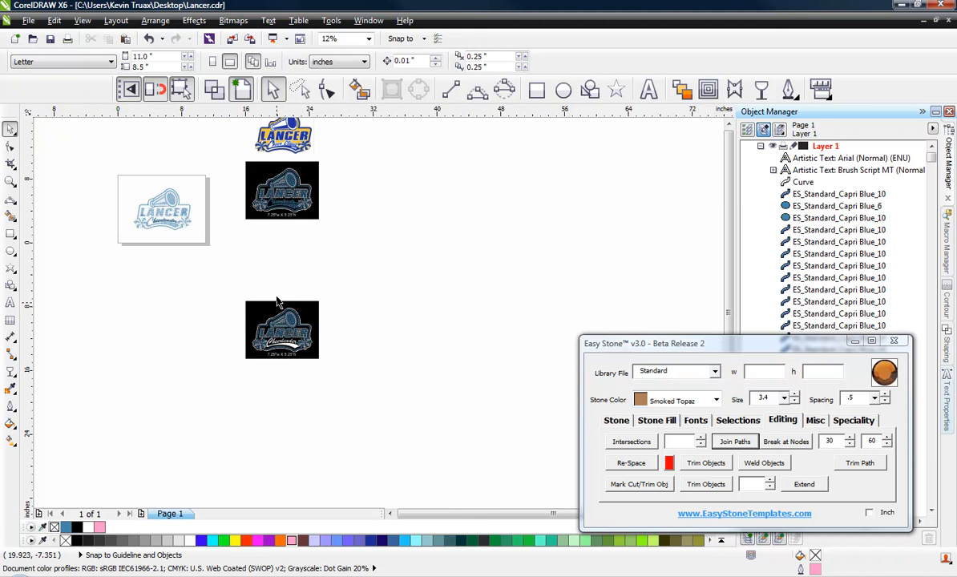
Step: Select the whole all-rhinestone Lancer design with its black background and place a copy beside it, to the right of the original
scroll(290, 171, "up", 1)
scroll(291, 170, "up", 1)
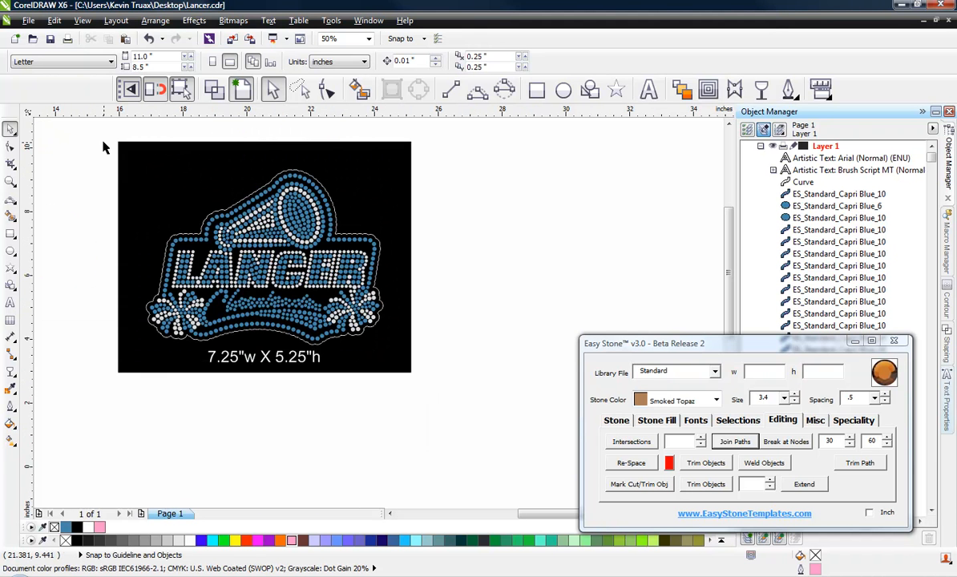
left_click_drag(96, 133, 471, 440)
mouse_move(367, 199)
left_mouse_down()
mouse_move(557, 210)
mouse_move(679, 241)
mouse_move(700, 211)
left_mouse_up()
scroll(387, 220, "down", 1)
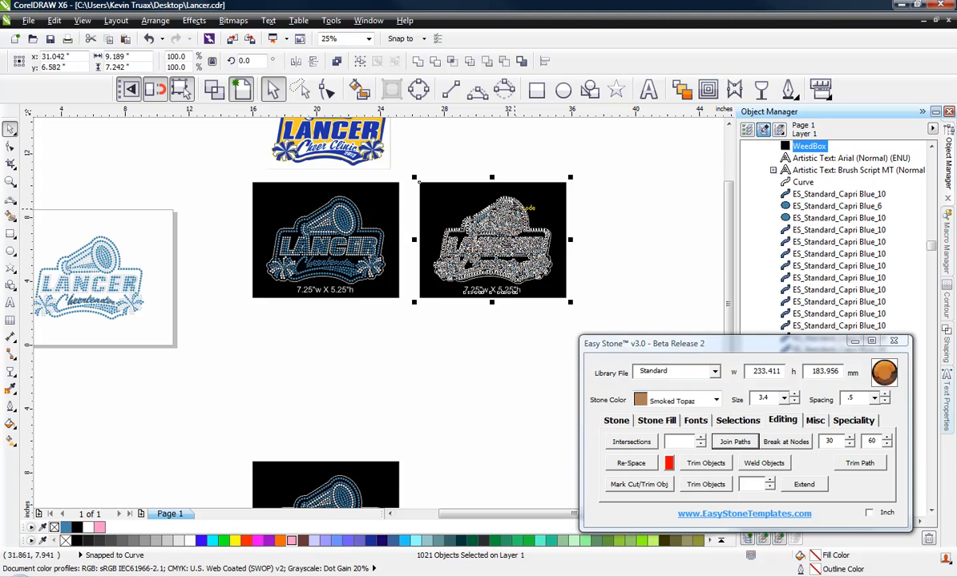
Step: Group all objects of the copied Lancer design and lock the group in place
scroll(539, 198, "up", 1)
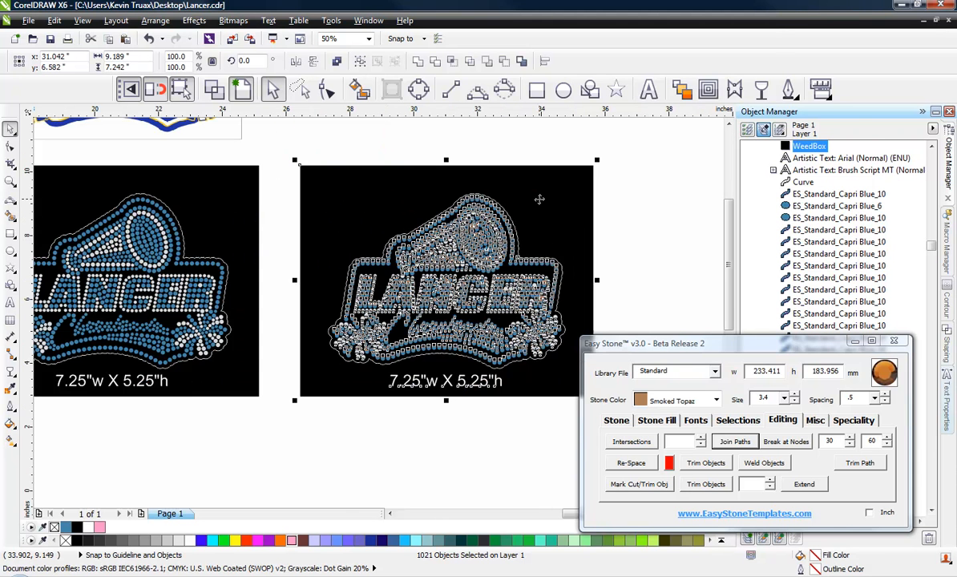
right_click(540, 198)
left_click(607, 273)
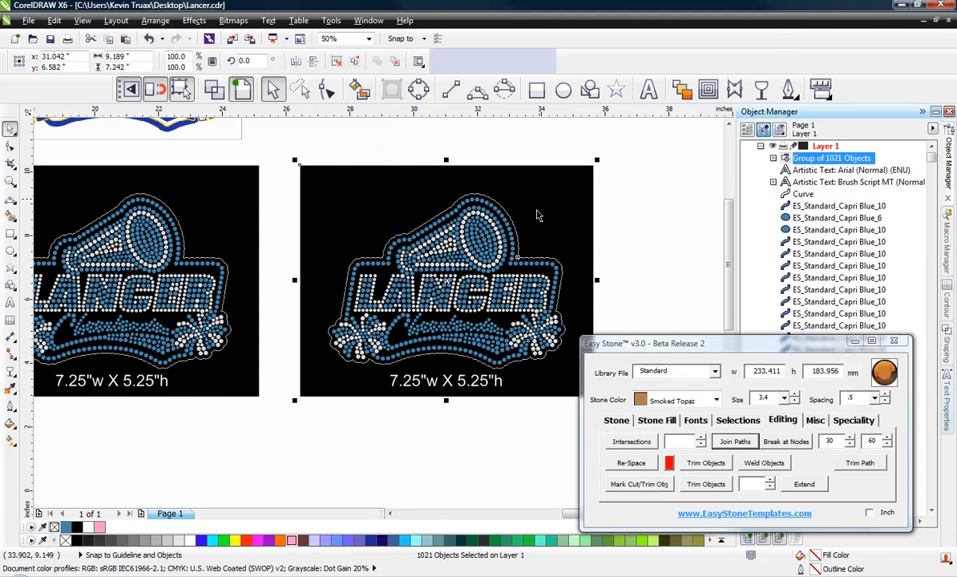
right_click(540, 215)
left_click(612, 392)
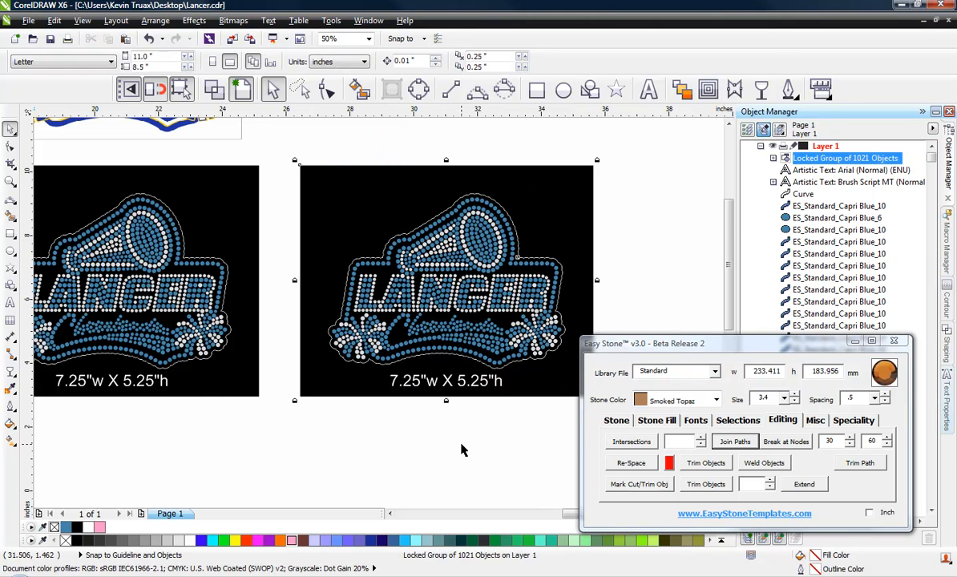
left_click(461, 450)
Step: Draw a 3-point curve about 0.66 in wide across the swoosh's right end, above the lower row of border stones
scroll(513, 329, "up", 1)
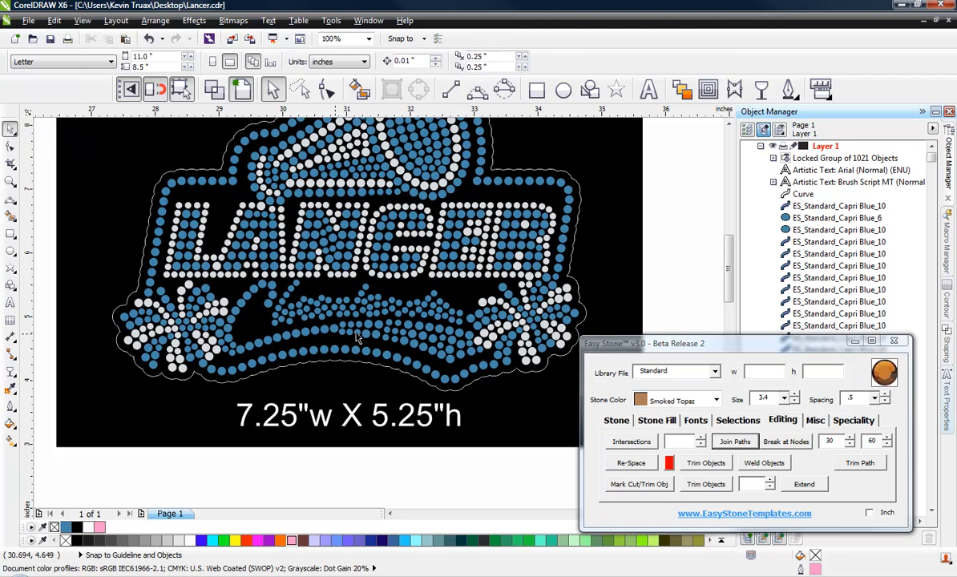
left_click(477, 89)
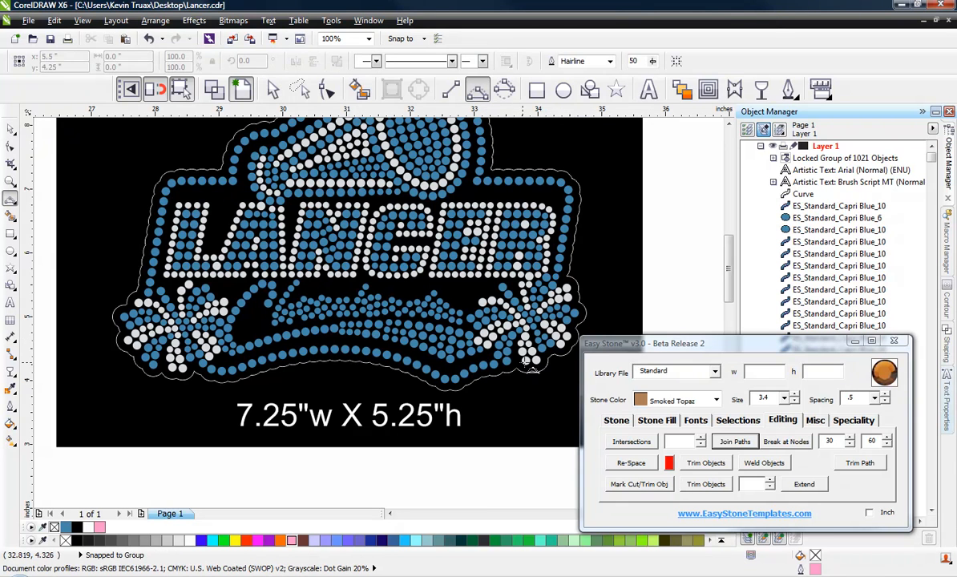
scroll(498, 364, "up", 1)
scroll(494, 358, "up", 1)
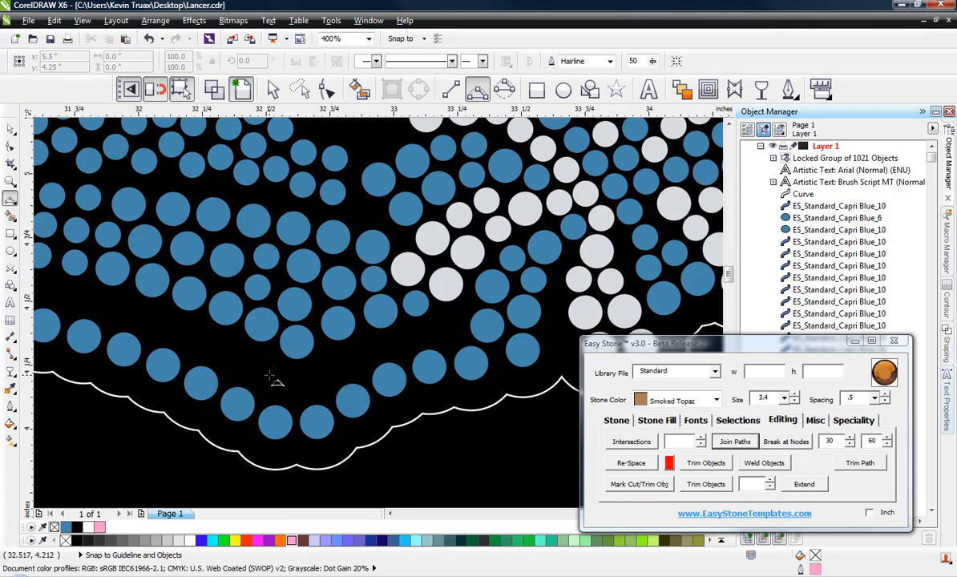
left_click_drag(305, 368, 473, 303)
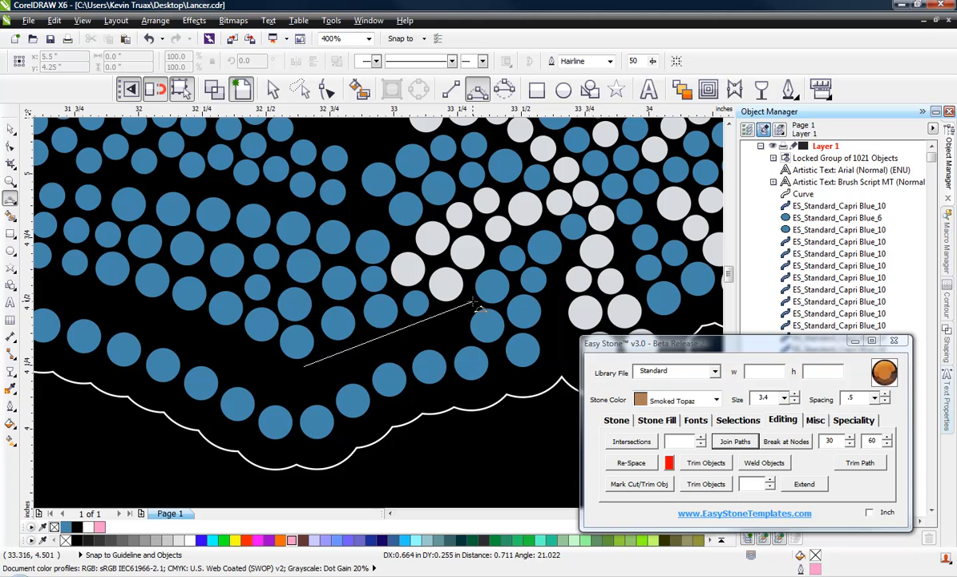
left_click(395, 331)
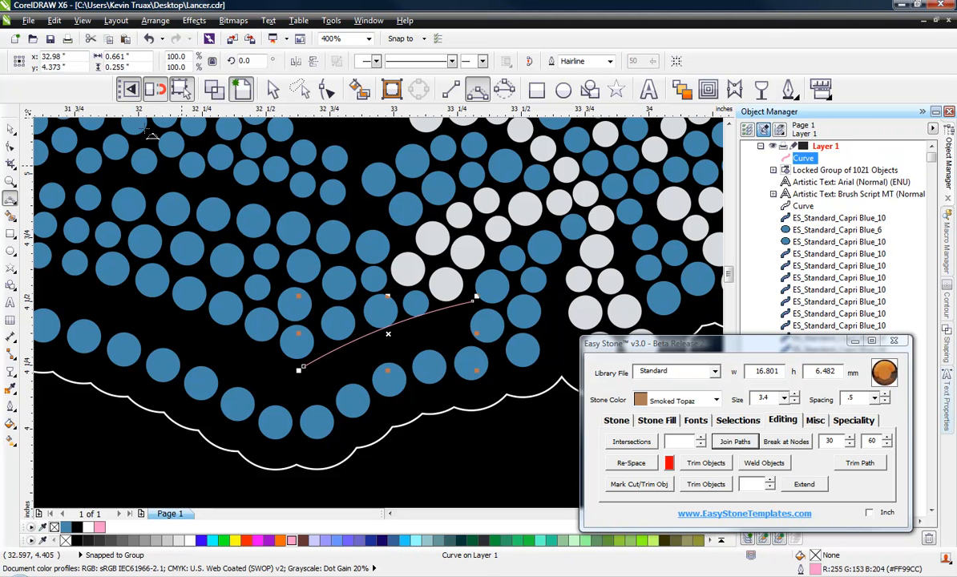
Step: Turn off snapping to objects
left_click(83, 21)
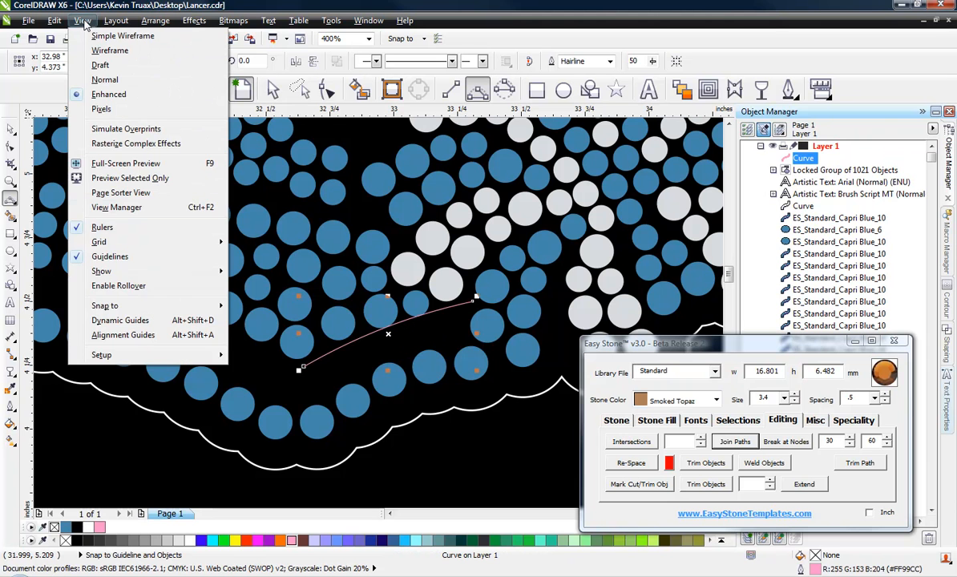
mouse_move(158, 312)
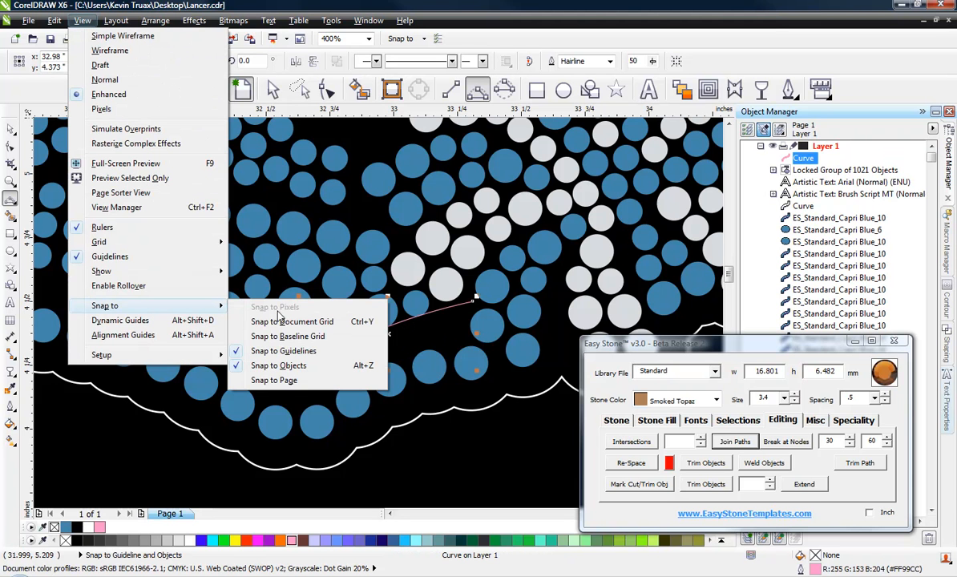
left_click(281, 368)
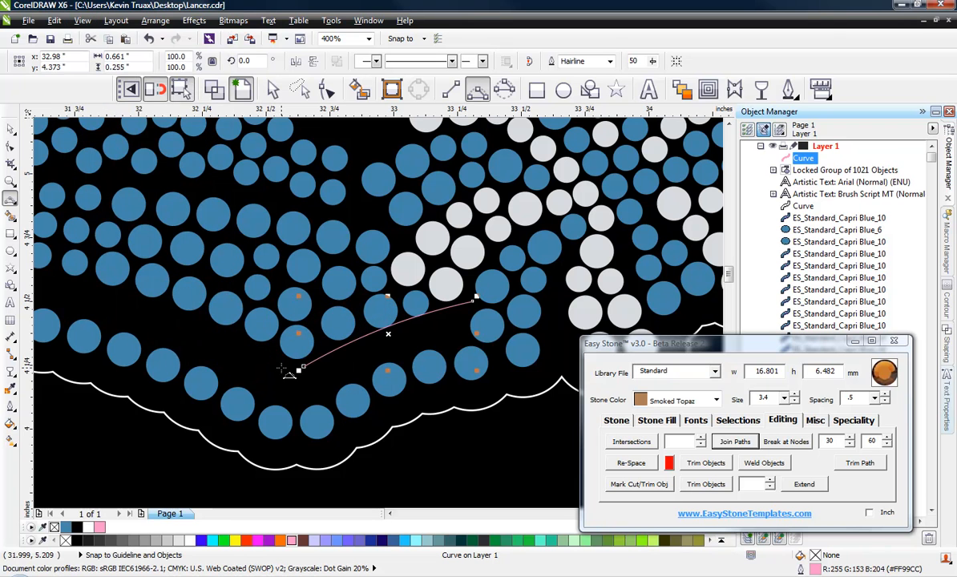
left_click(154, 93)
left_click(154, 92)
Step: Extend the short curve from both ends with upper and lower 3-point arcs towards the swoosh's left end, making the outline about 3.35 in wide
scroll(329, 267, "down", 3)
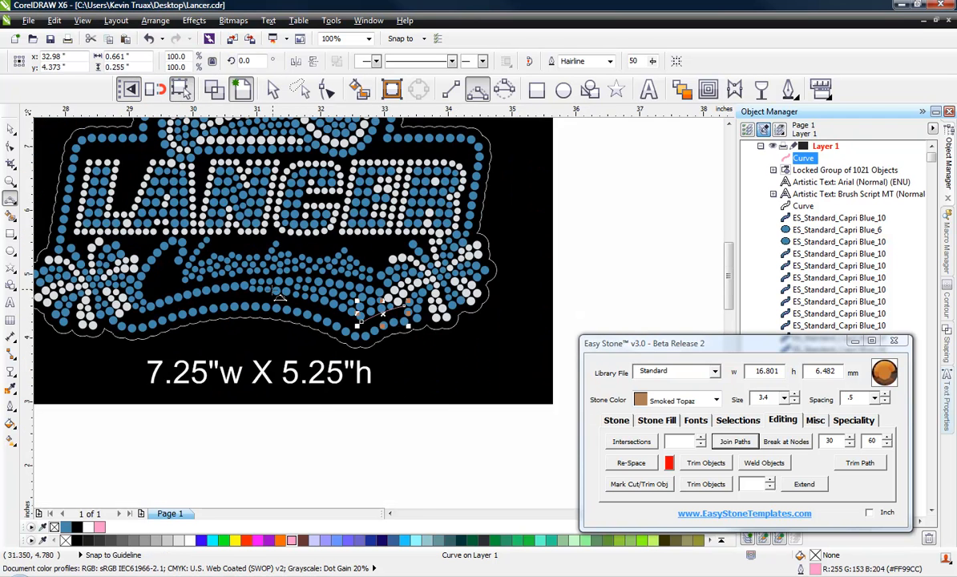
scroll(268, 296, "up", 2)
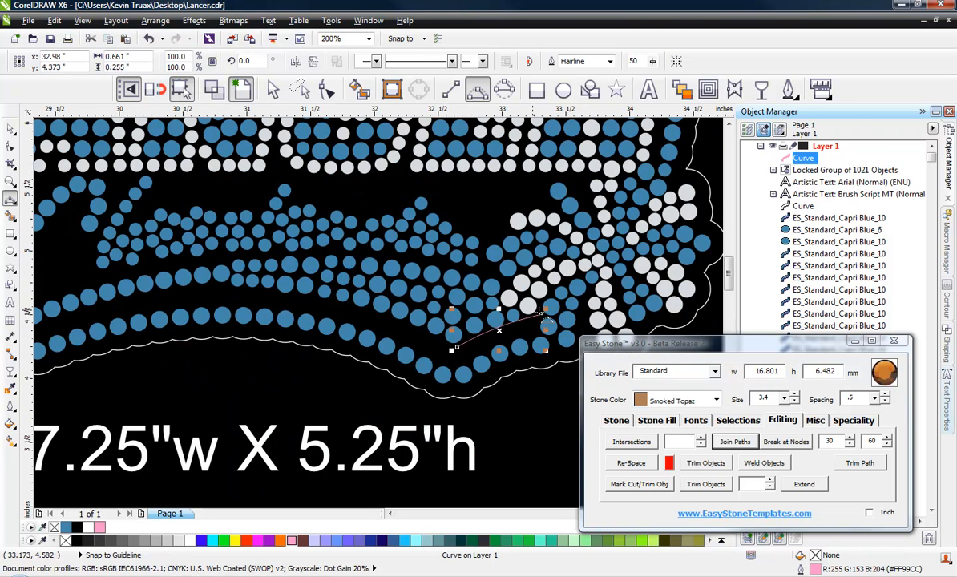
left_click_drag(544, 312, 115, 283)
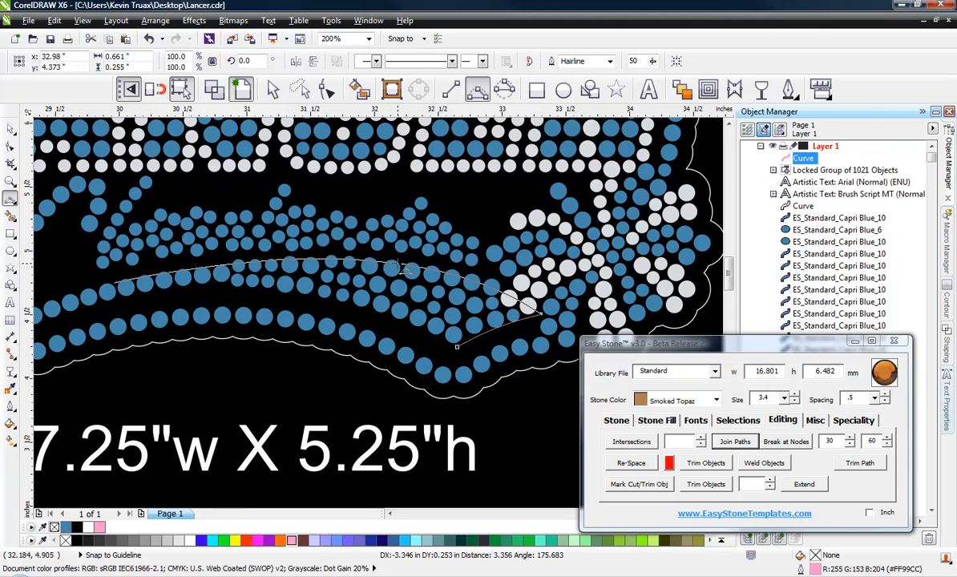
left_click(416, 274)
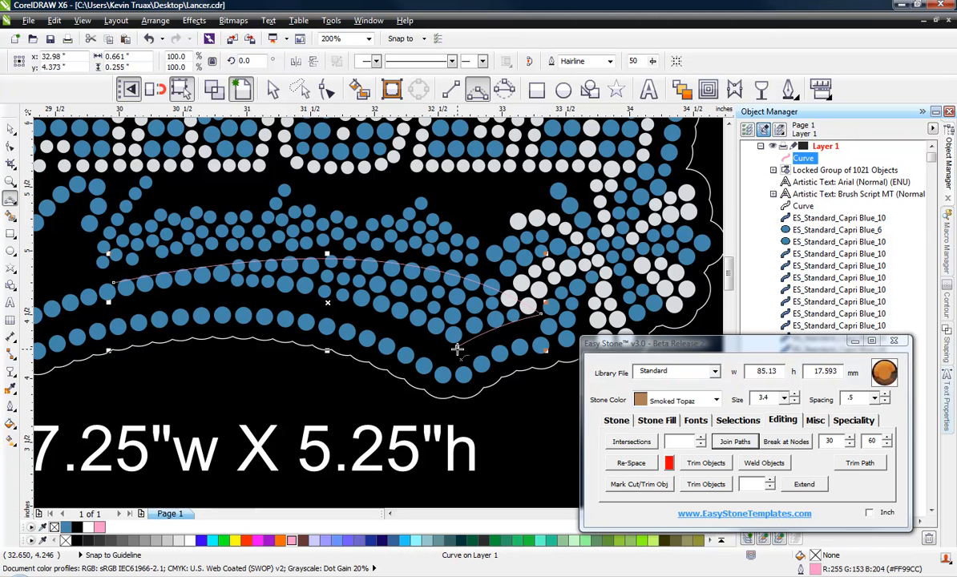
left_click_drag(457, 348, 114, 282)
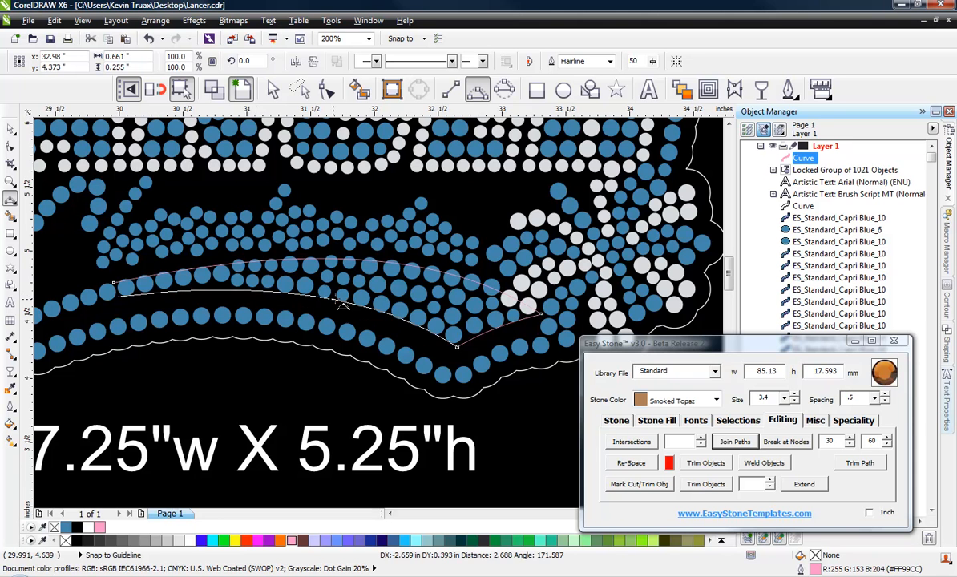
left_click(337, 299)
Step: Close the swoosh outline across its open left end and fill the shape with pink (#FF99CC)
scroll(528, 254, "down", 1)
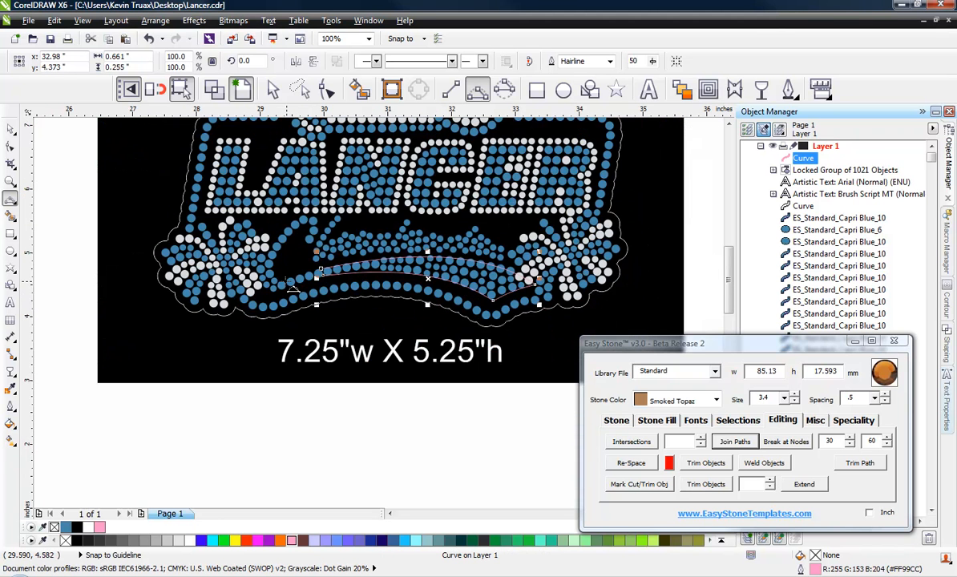
scroll(293, 287, "up", 1)
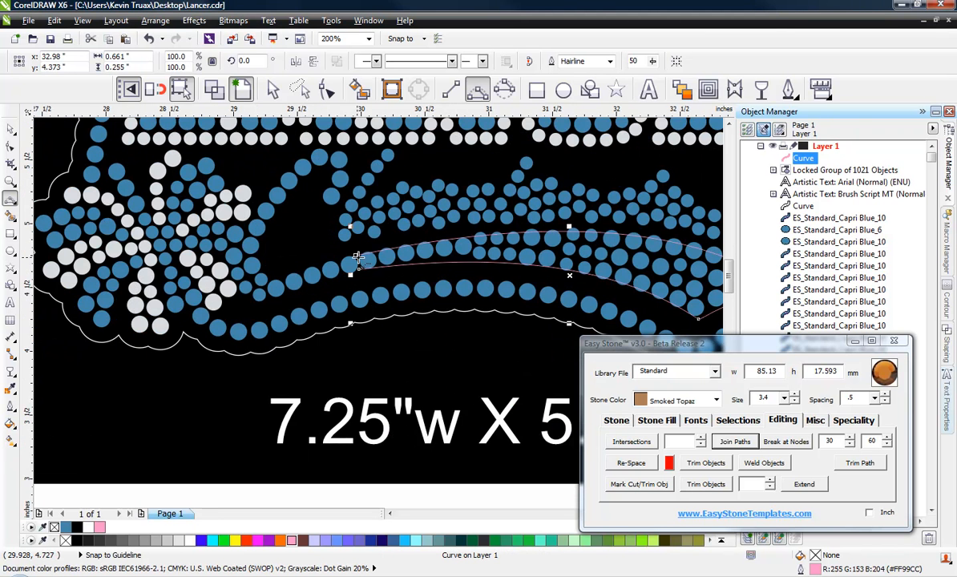
scroll(358, 257, "up", 1)
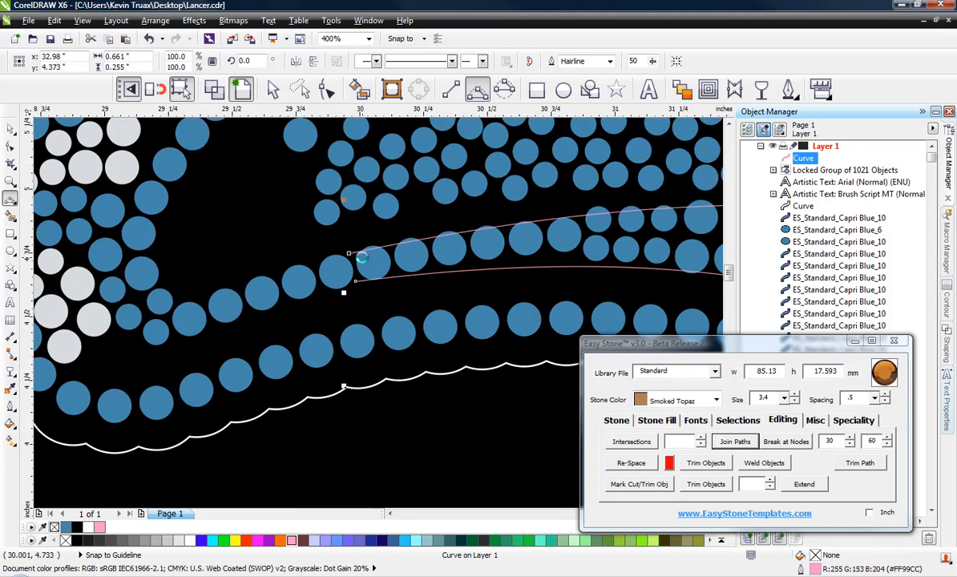
left_click(327, 91)
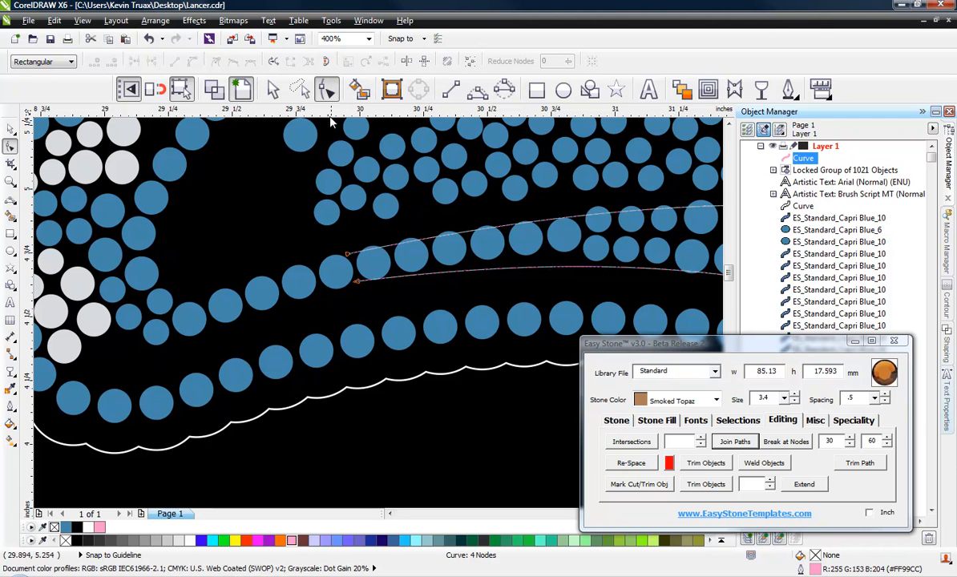
left_click(326, 62)
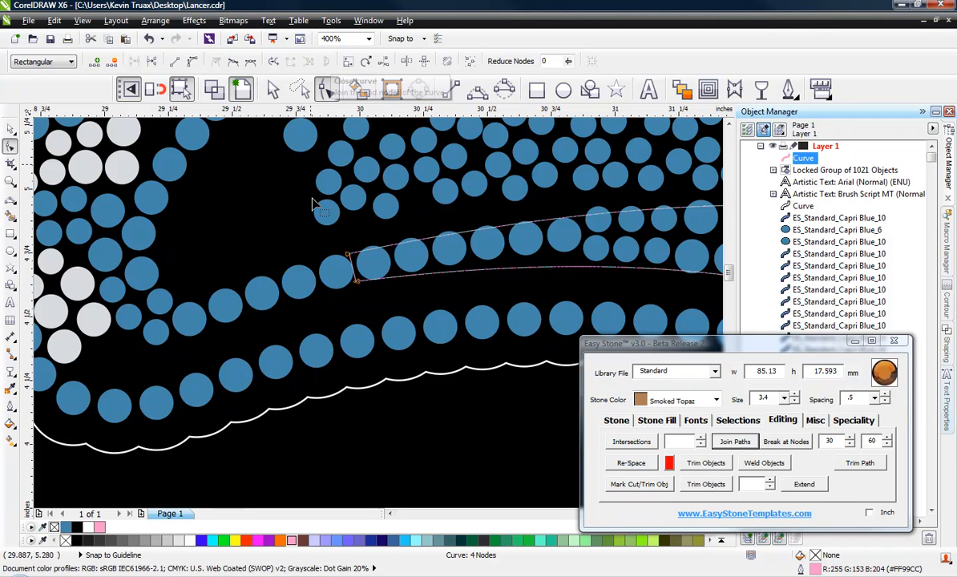
left_click(292, 541)
scroll(213, 338, "down", 2)
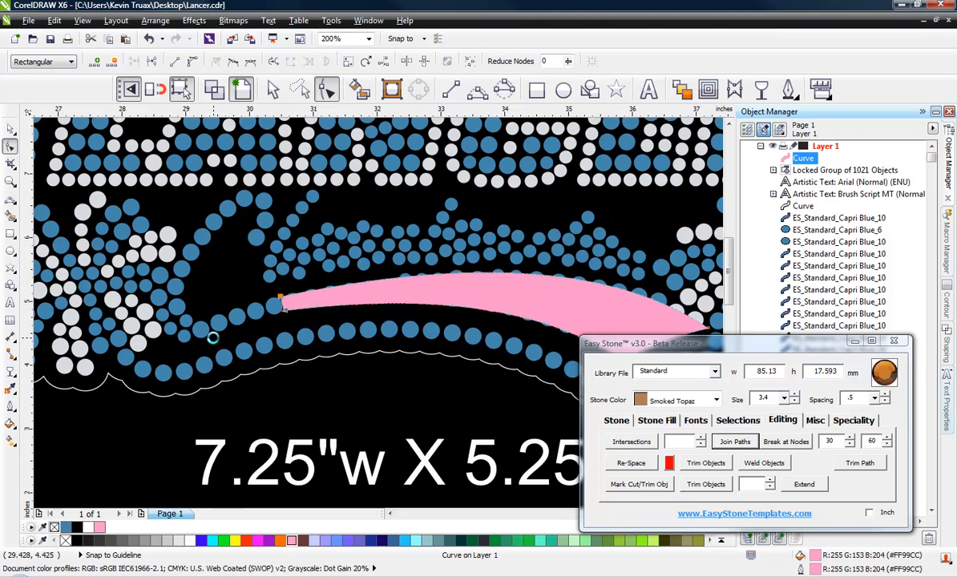
Step: Adjust the curve handle at the swoosh's right tip so its upper edge bulges slightly outward near the tip
scroll(213, 338, "down", 1)
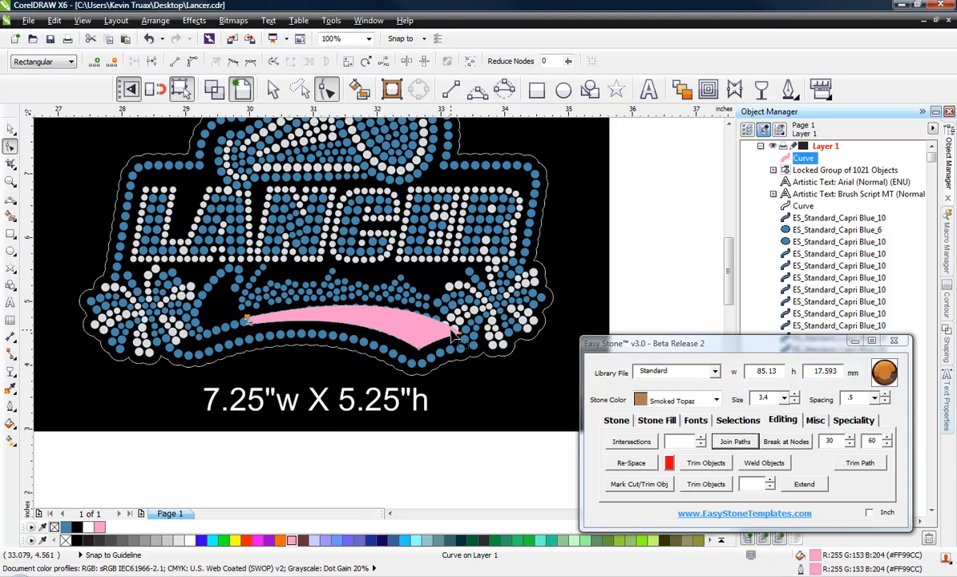
scroll(451, 335, "up", 1)
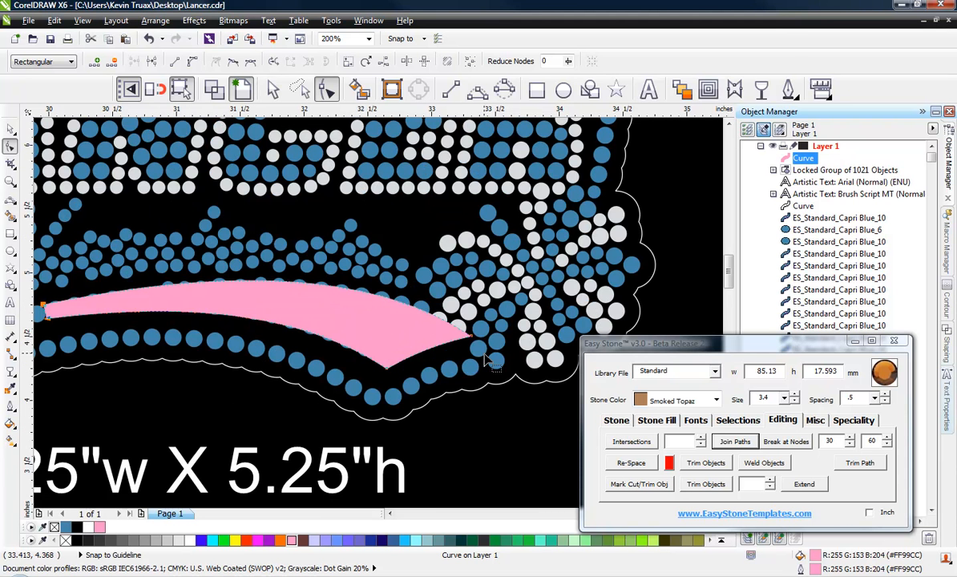
left_click(475, 343)
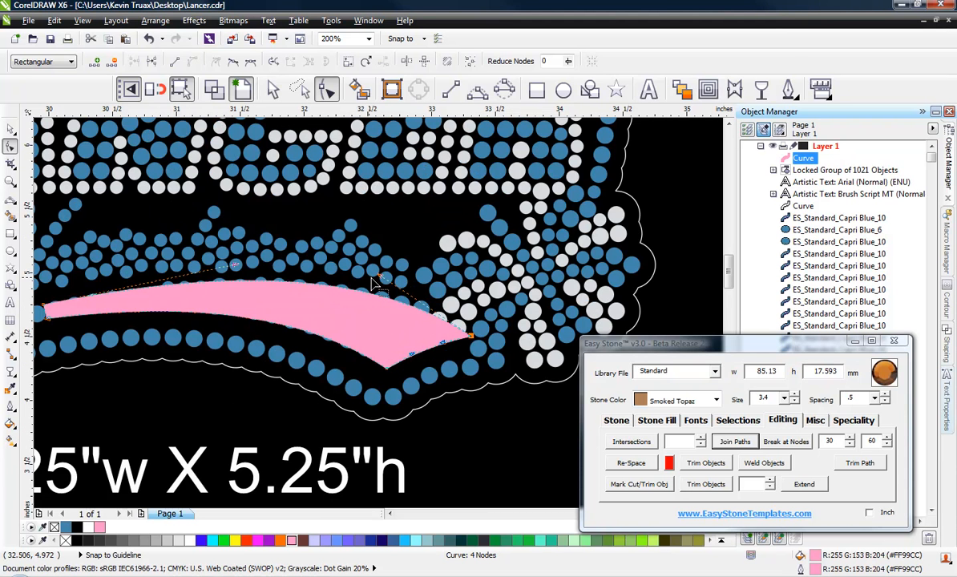
left_click_drag(387, 282, 423, 277)
scroll(444, 314, "down", 2)
scroll(449, 331, "up", 2)
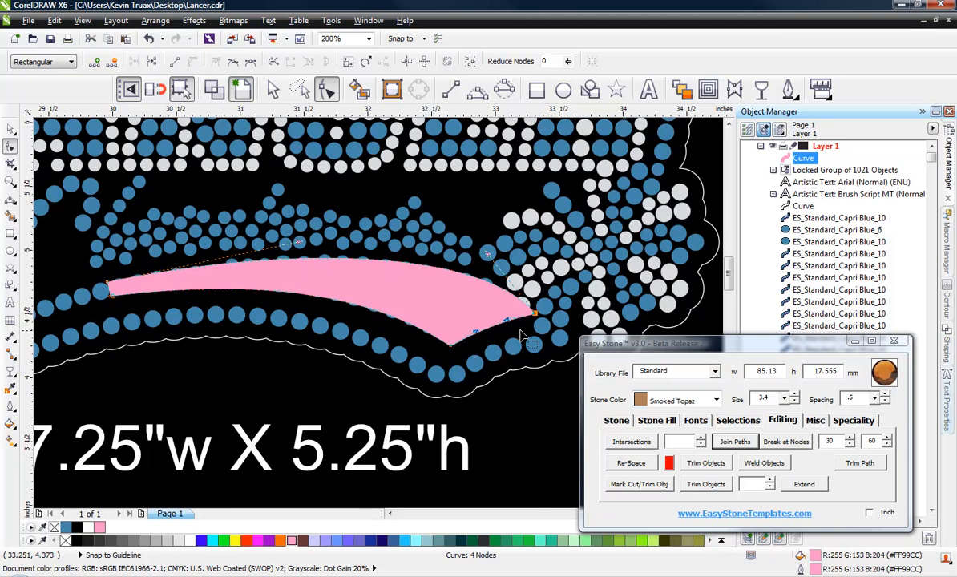
Step: Bend the swoosh's short right-end edge slightly upward, into the shape
scroll(490, 328, "up", 2)
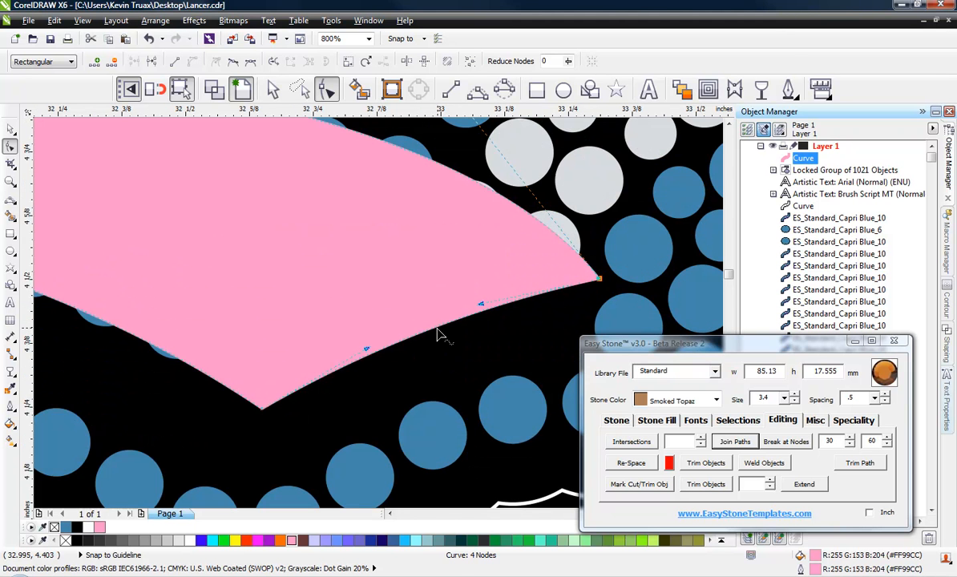
left_click_drag(429, 324, 427, 322)
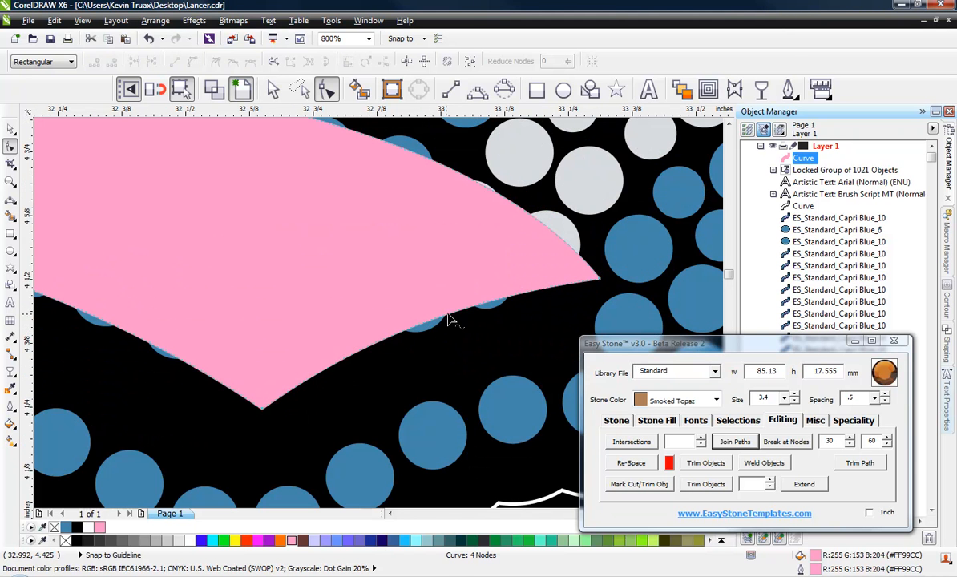
scroll(506, 321, "down", 1)
scroll(566, 317, "down", 2)
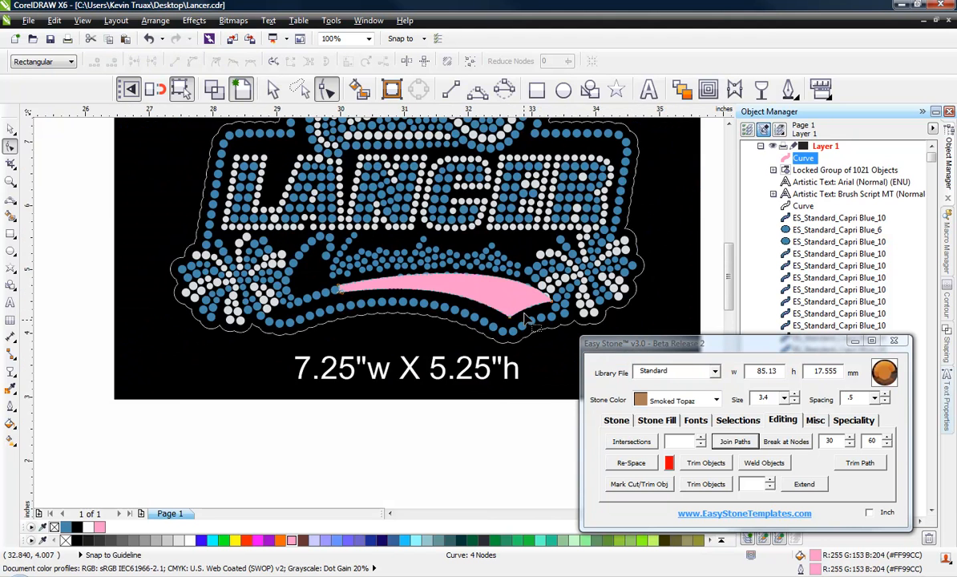
Step: Fine-tune the curvature of the swoosh's long lower edge from its lowest corner node, then deselect the shape
scroll(496, 332, "up", 1)
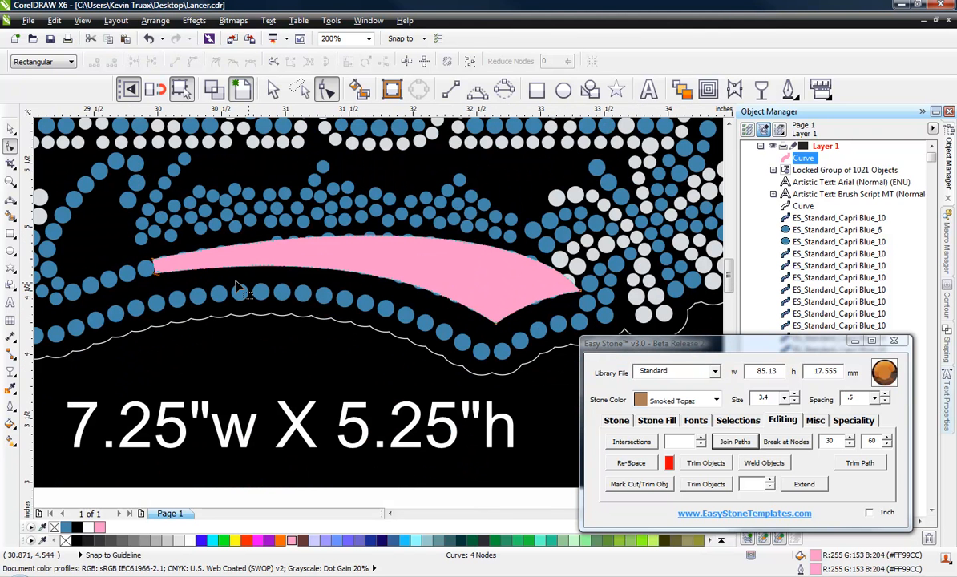
left_click(497, 322)
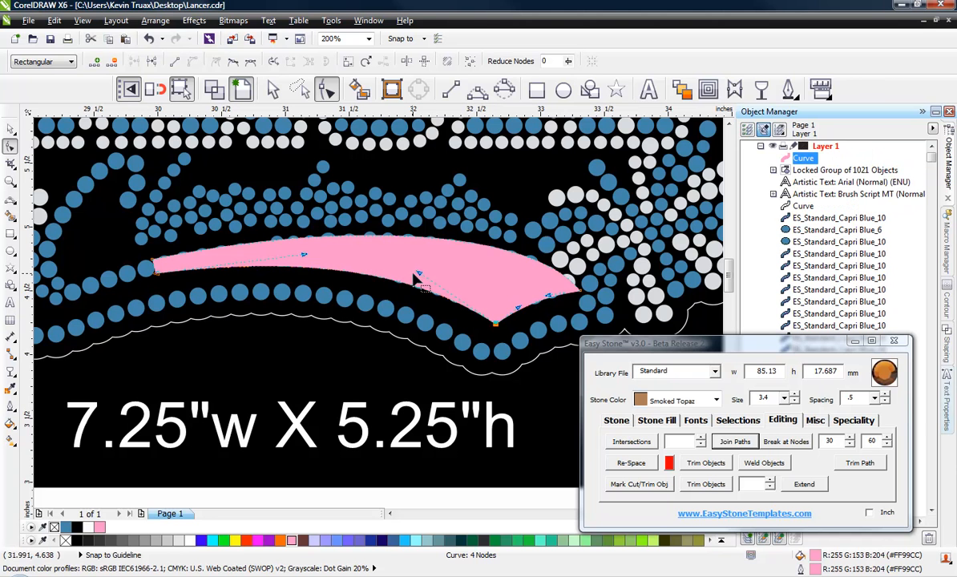
left_click_drag(418, 272, 425, 262)
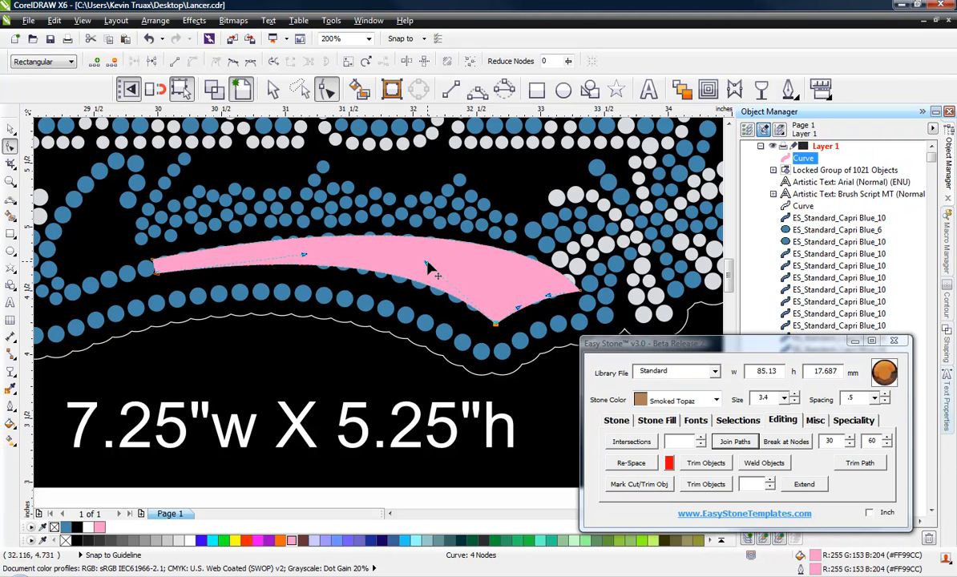
left_click_drag(427, 265, 418, 270)
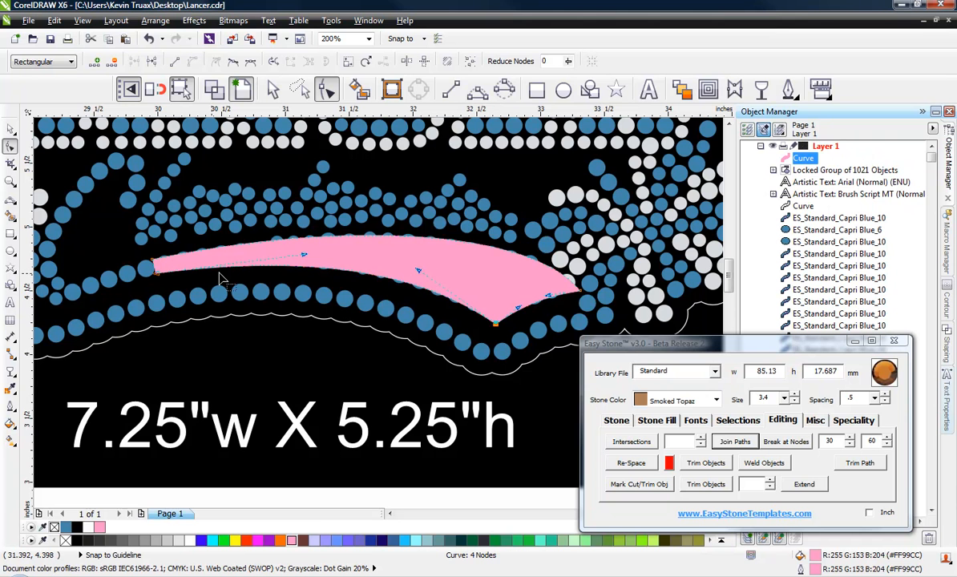
scroll(463, 269, "down", 1)
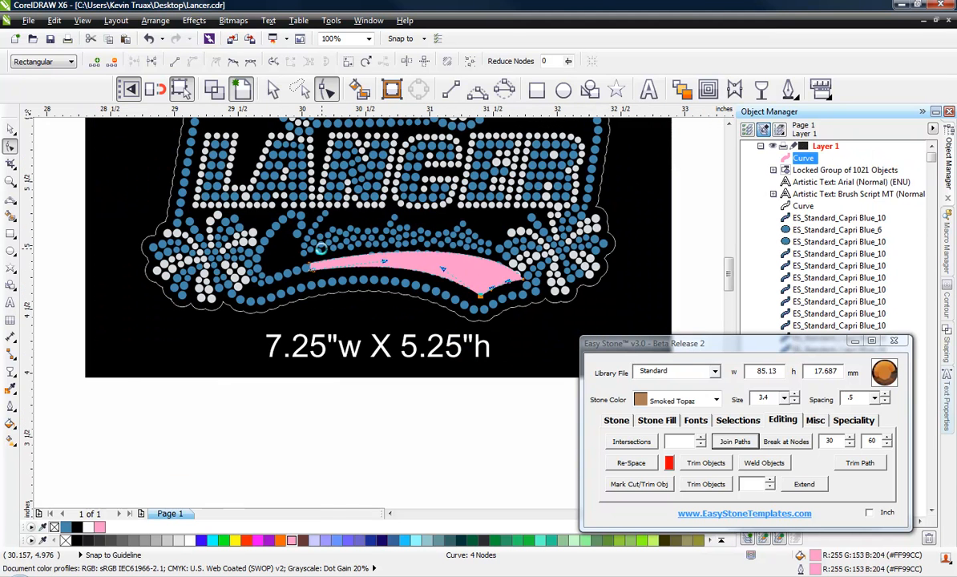
scroll(321, 249, "up", 1)
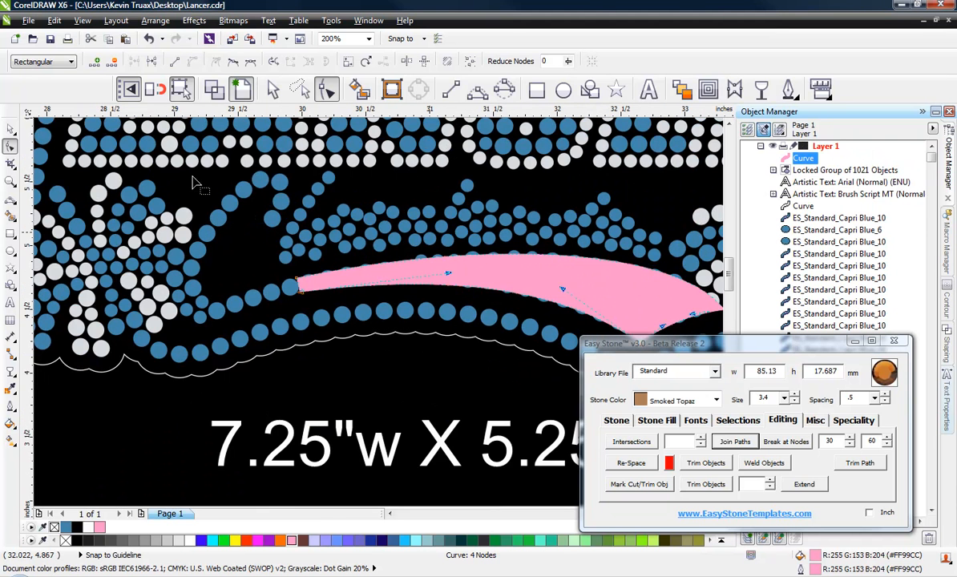
left_click(9, 129)
left_click(253, 258)
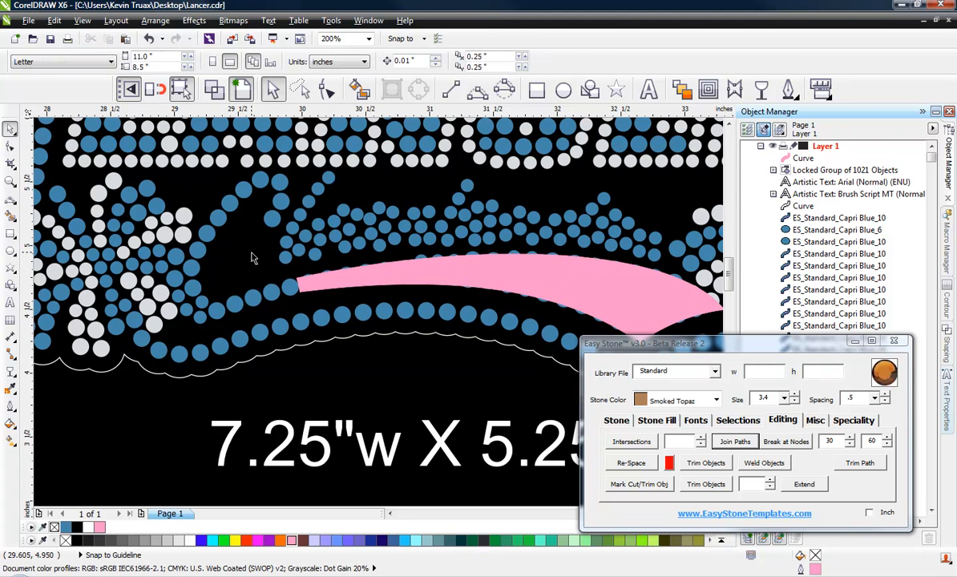
scroll(240, 244, "down", 1)
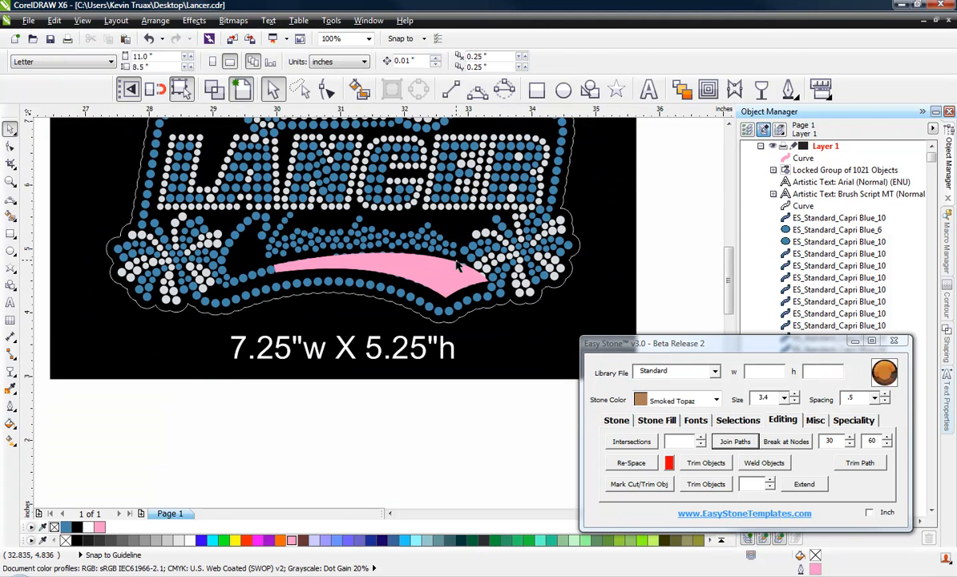
Step: Add two separate artistic texts below the design: "C" and "heerleader"
key("F8")
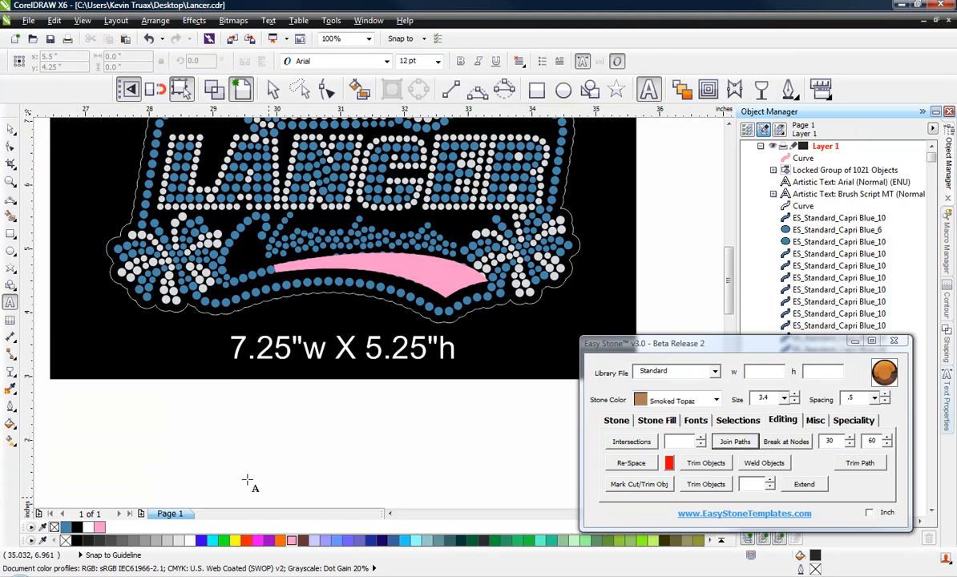
left_click(253, 433)
type("C")
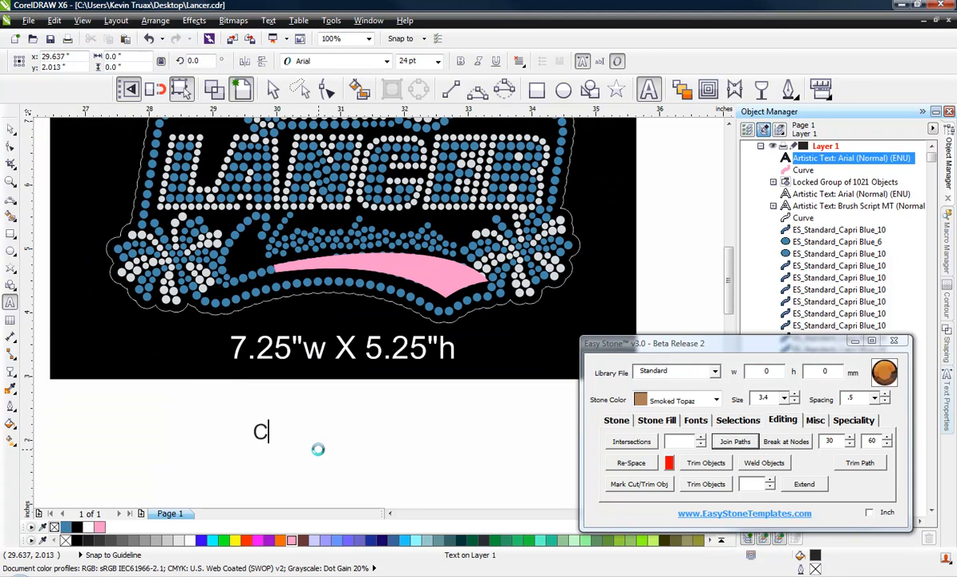
key("Escape")
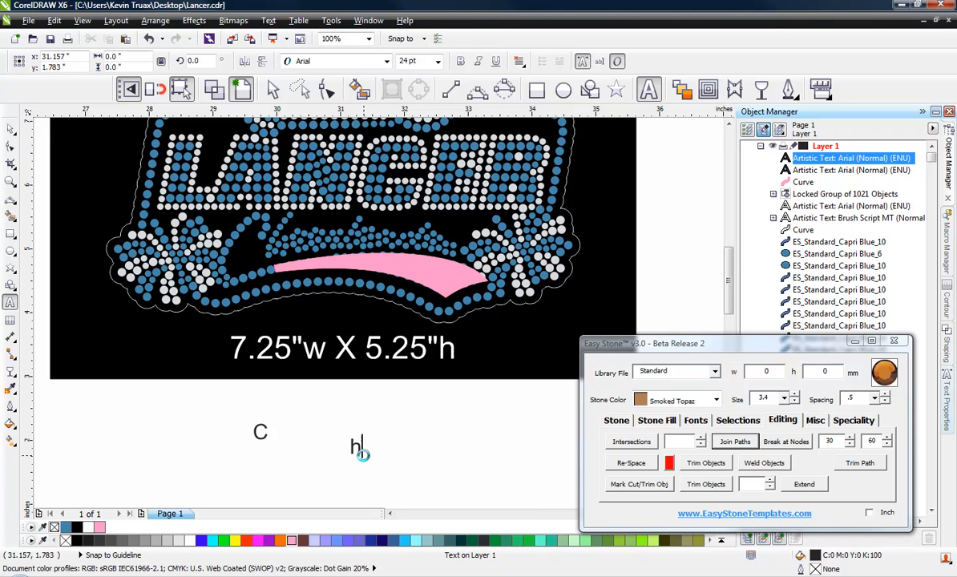
type("eerleader")
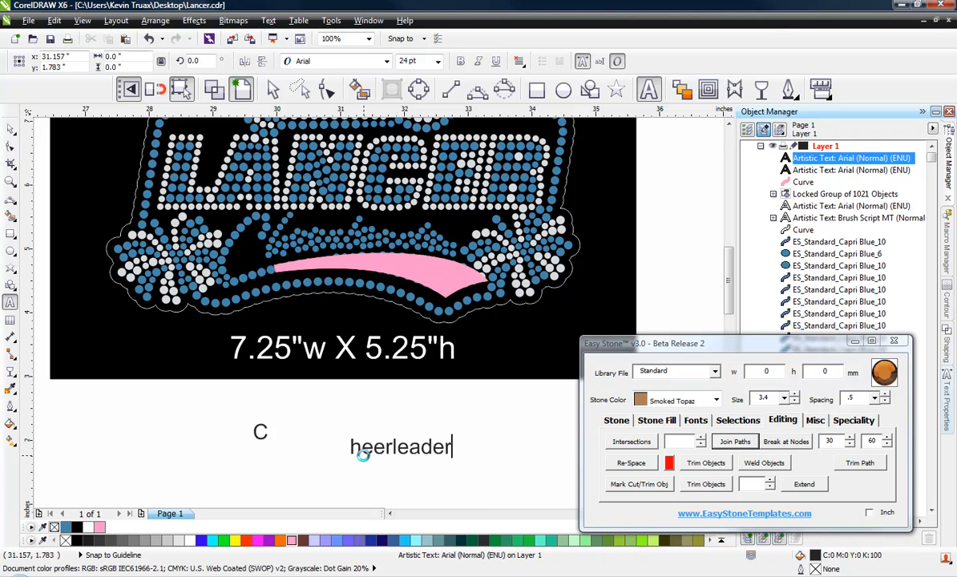
key("ctrl+space")
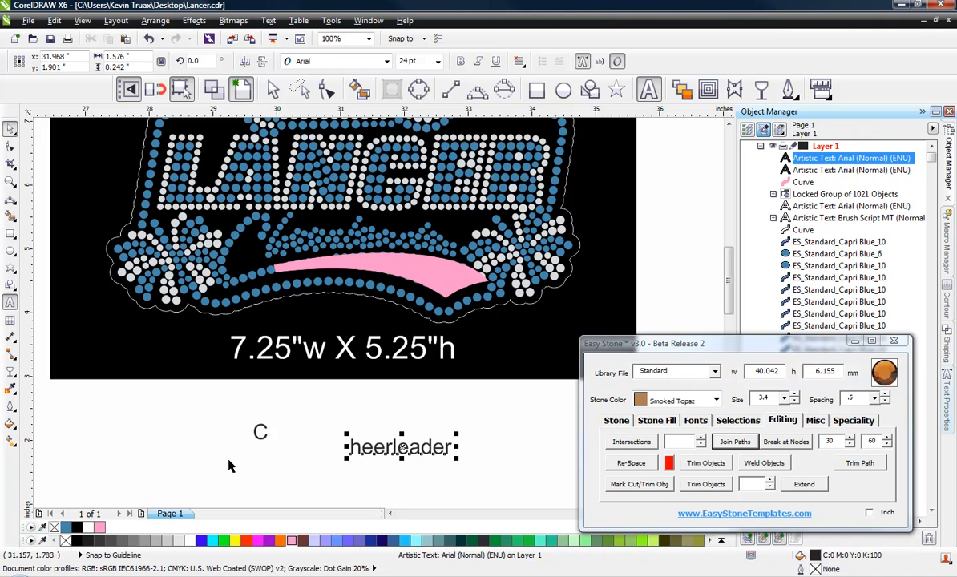
Step: Change the font of both new texts, "C" and "heerleader", to Brush Script MT
left_click_drag(220, 408, 485, 478)
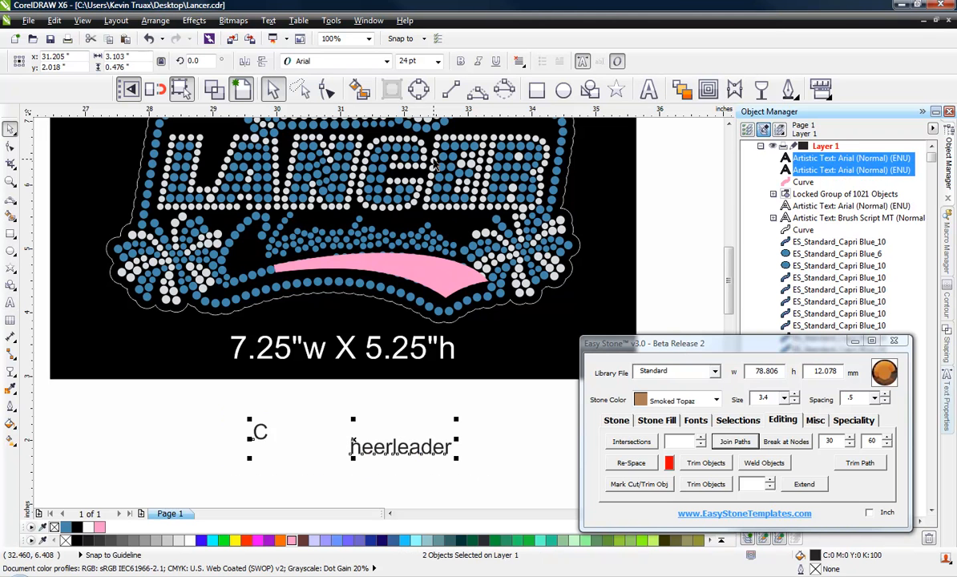
left_click(364, 61)
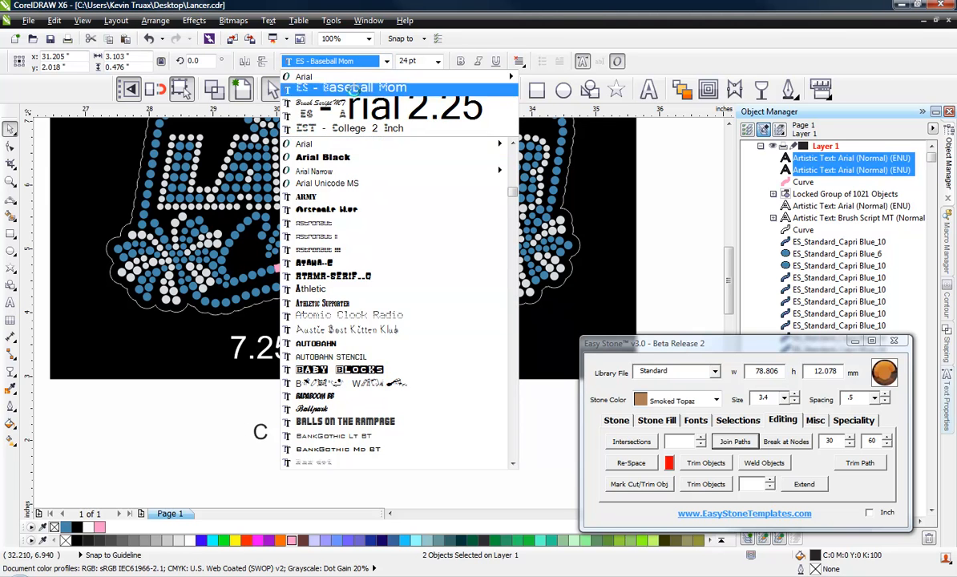
left_click(319, 102)
left_click(250, 439)
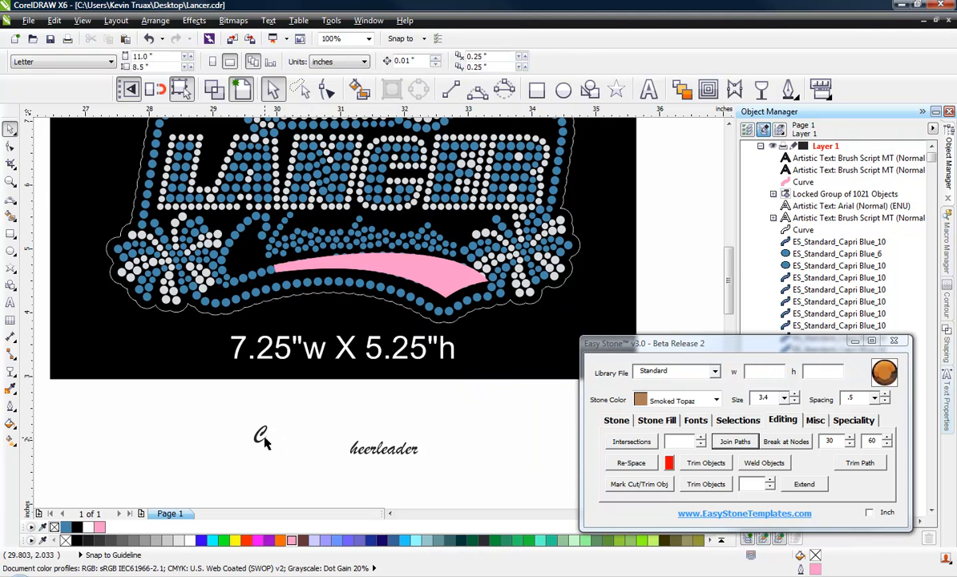
Step: Move the "C" onto the rhinestone script's initial letter and fill it with white
left_click(262, 438)
scroll(257, 437, "up", 1)
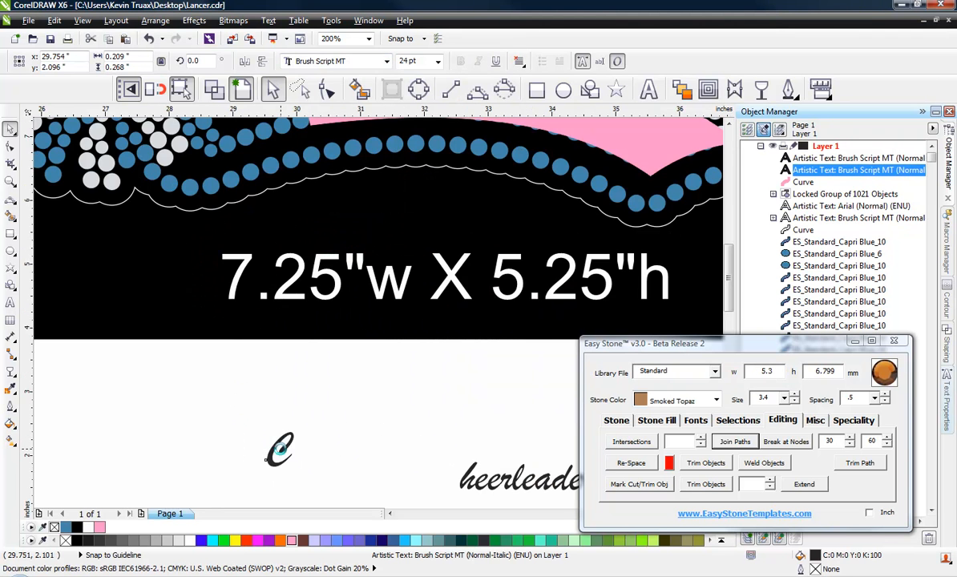
scroll(275, 451, "down", 1)
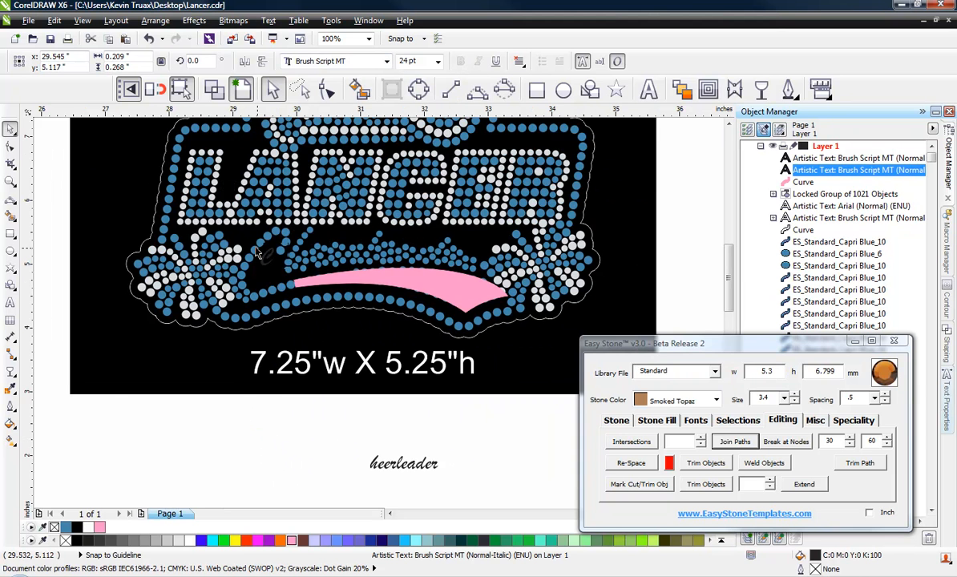
scroll(256, 253, "up", 1)
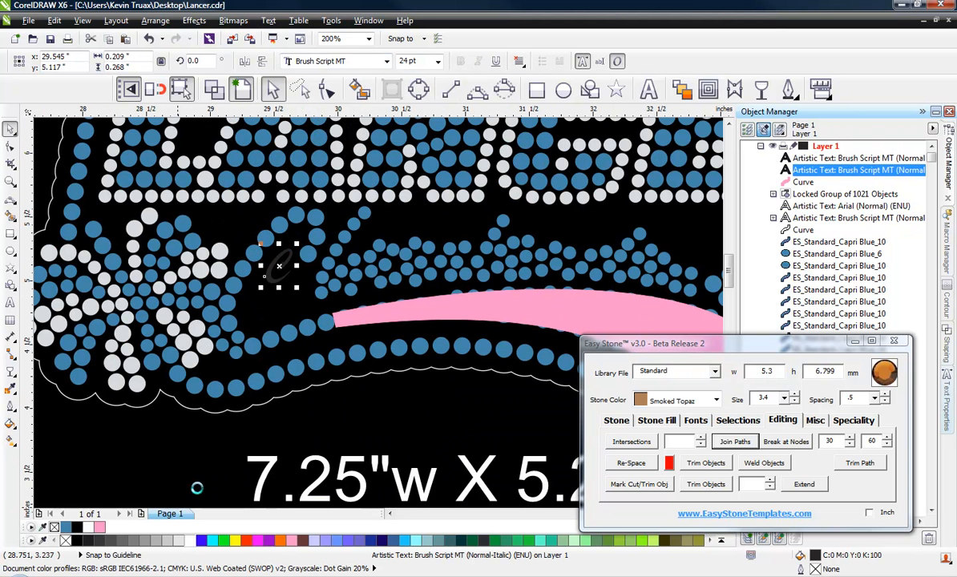
left_click(190, 540)
Step: Scale the white "C" over the rhinestone initial to about 0.85 in wide and 1.09 in high
left_click_drag(296, 289, 236, 343)
scroll(296, 255, "down", 2)
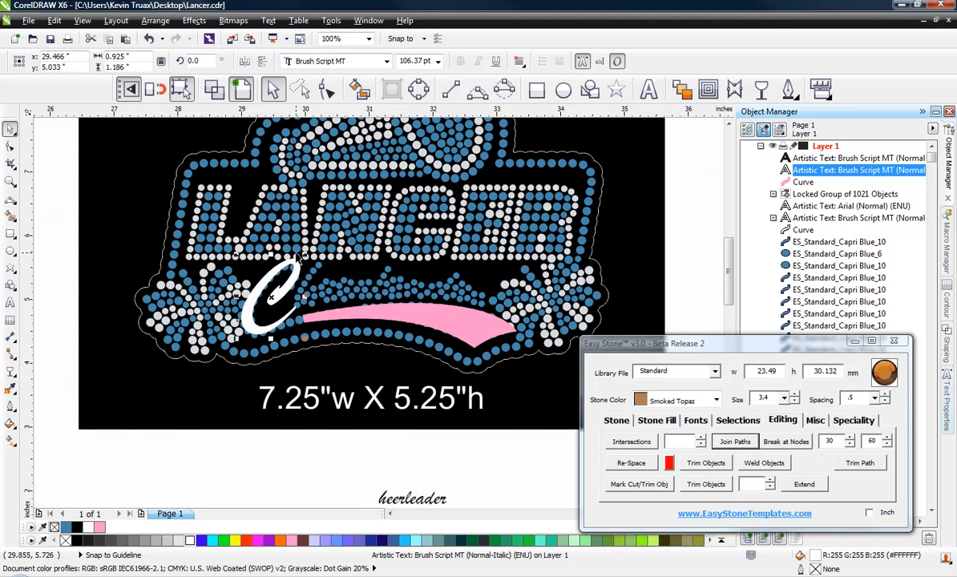
scroll(294, 276, "up", 2)
left_click_drag(310, 259, 303, 272)
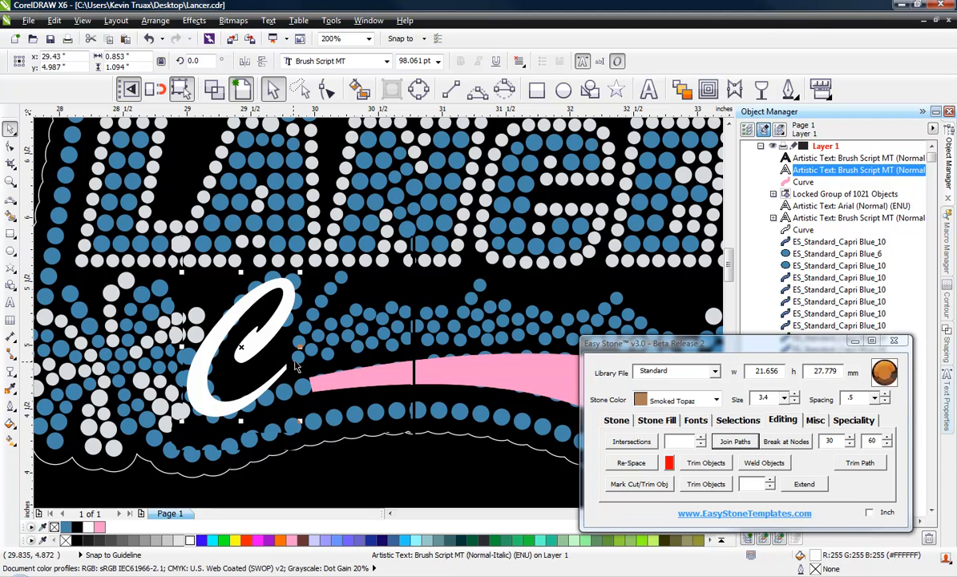
left_click_drag(301, 346, 300, 352)
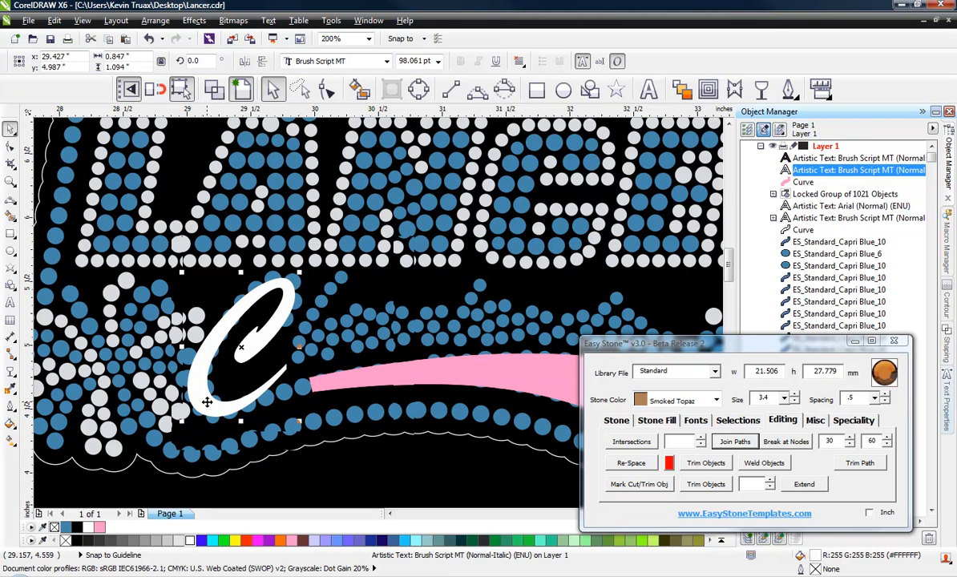
Step: Rotate the white "C" by 5.5° and nudge it back onto the rhinestone initial
left_click(207, 402)
left_click_drag(299, 422, 309, 422)
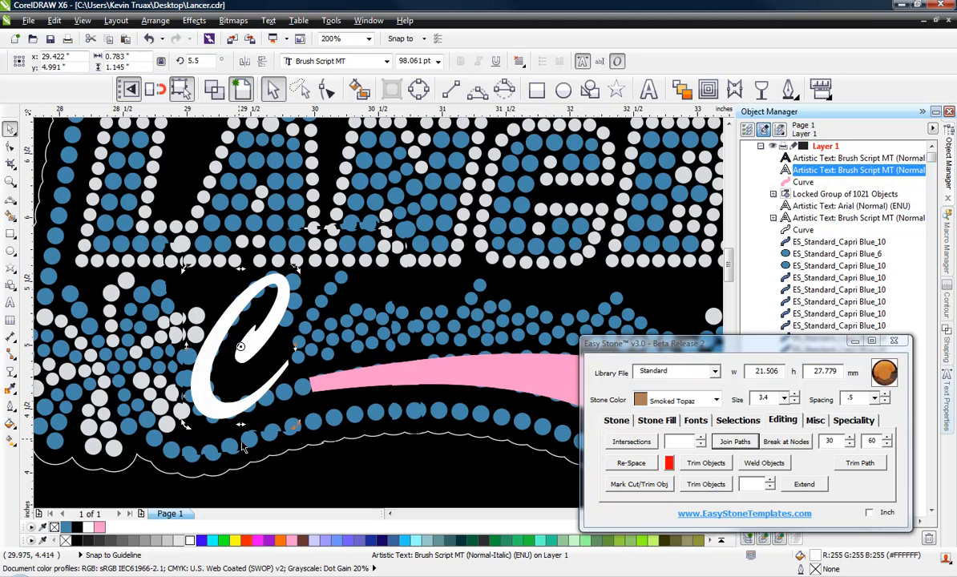
left_click_drag(207, 409, 208, 406)
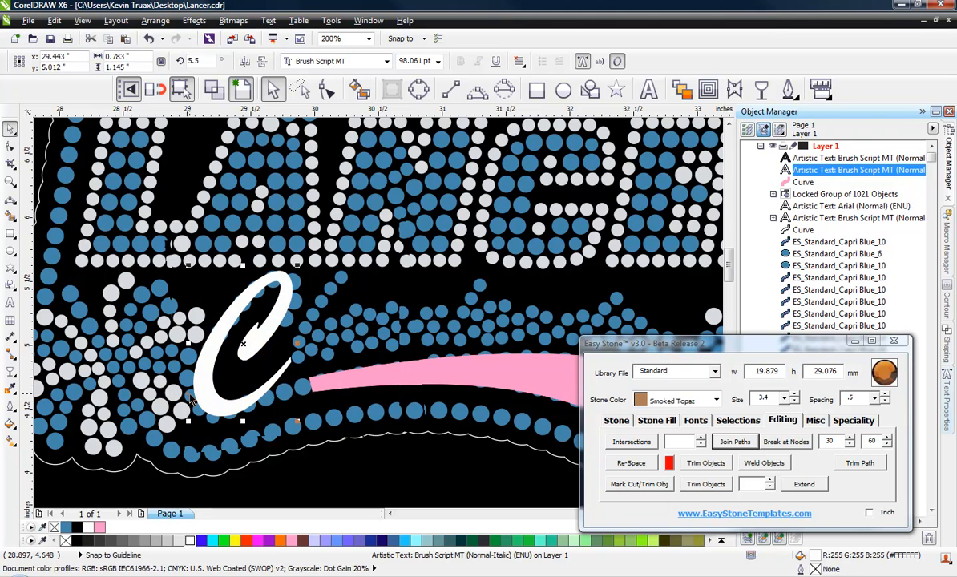
scroll(259, 423, "up", 1)
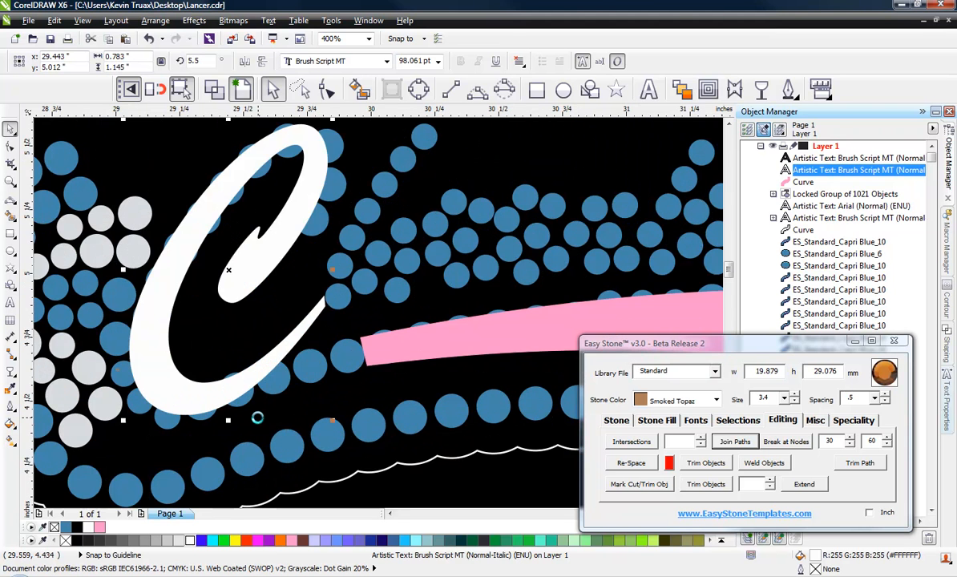
scroll(257, 417, "down", 3)
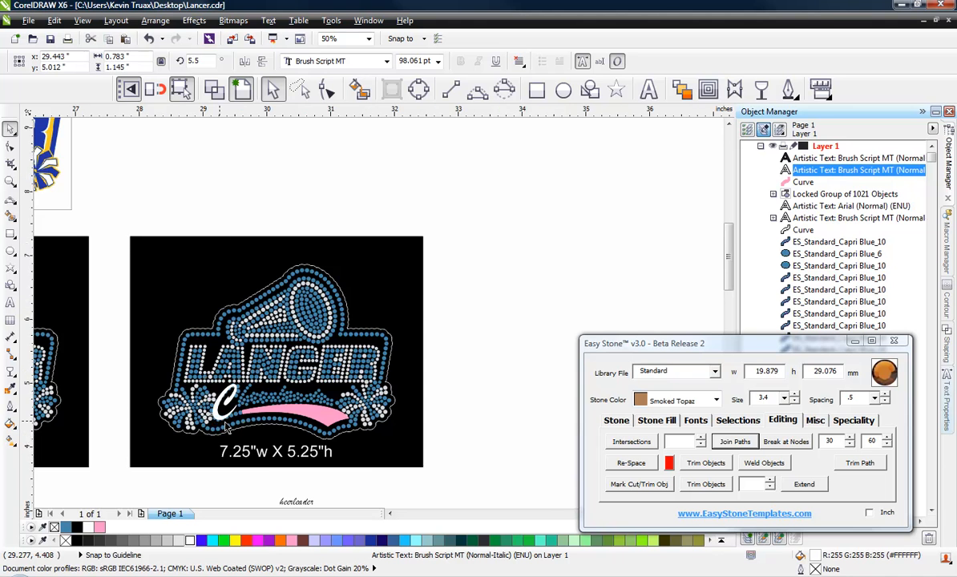
scroll(225, 428, "up", 3)
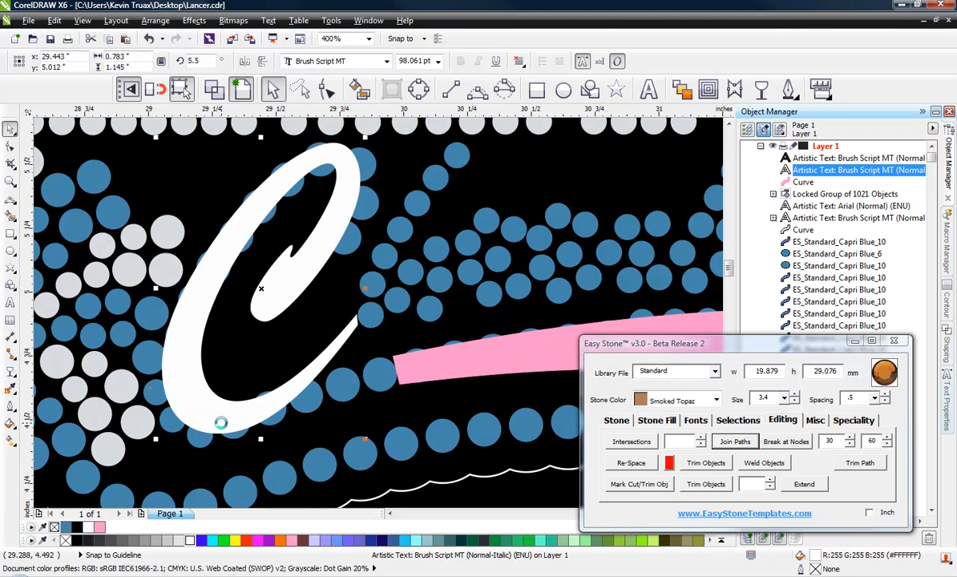
Step: Draw a closed curved shape about 21 mm wide and 8 mm high bridging the swoosh and the base of the "C", filled with pink
left_click(476, 94)
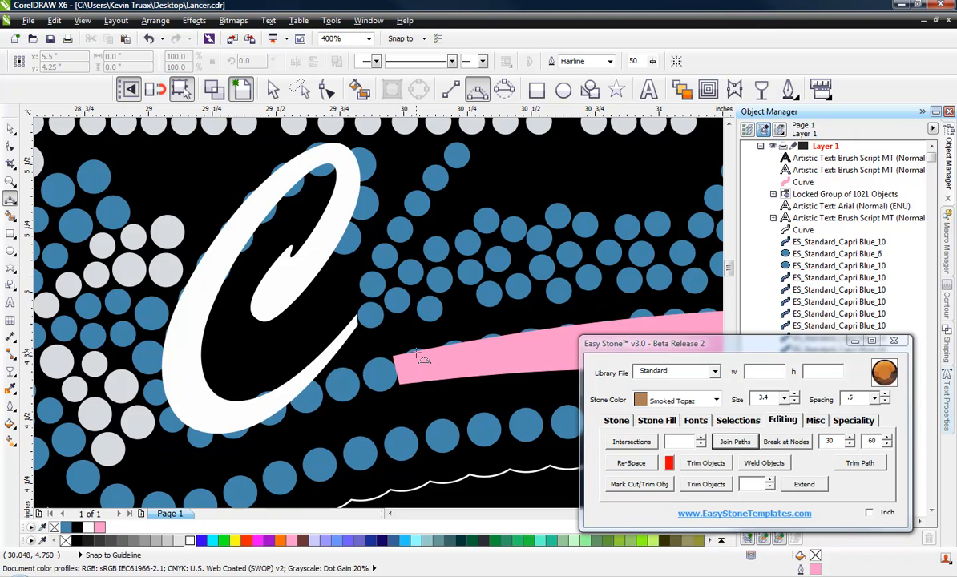
left_click_drag(416, 353, 253, 401)
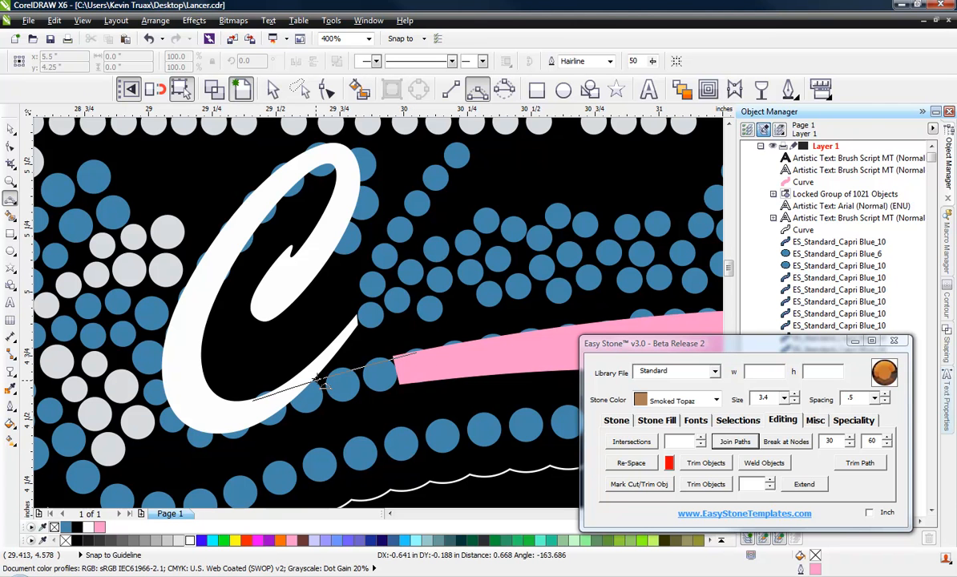
left_click(250, 384)
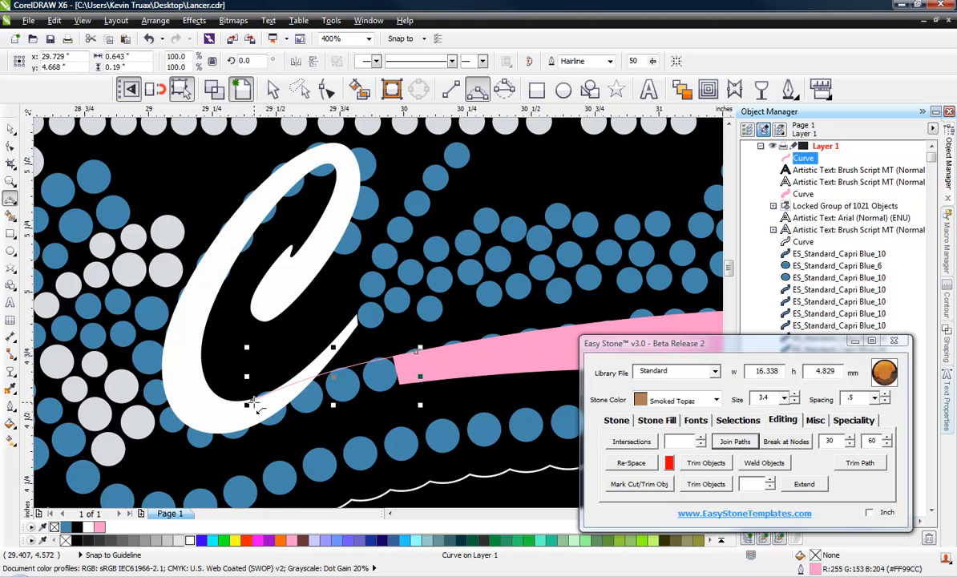
left_click_drag(253, 401, 455, 384)
left_click(241, 434)
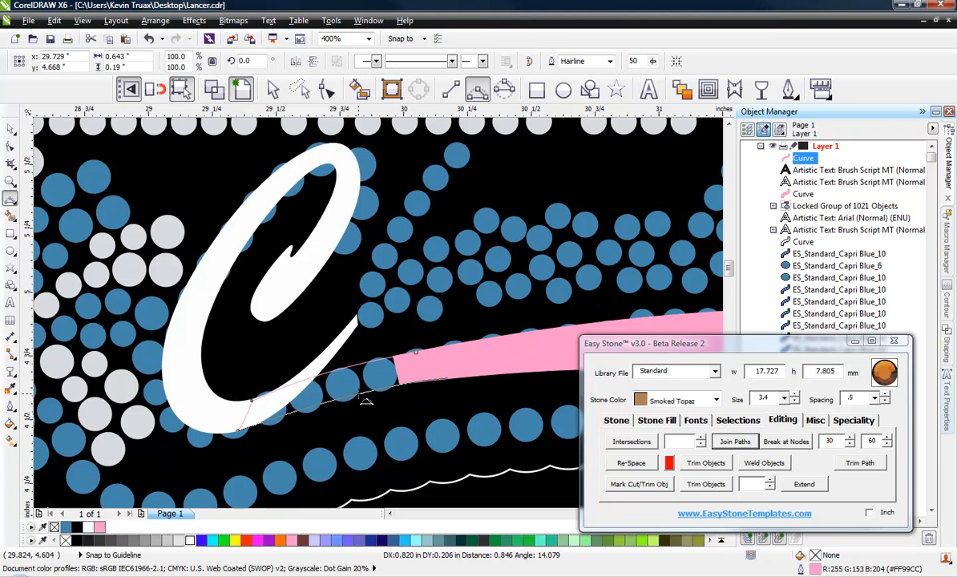
left_click(337, 368)
left_click_drag(449, 378, 416, 353)
left_click(366, 379)
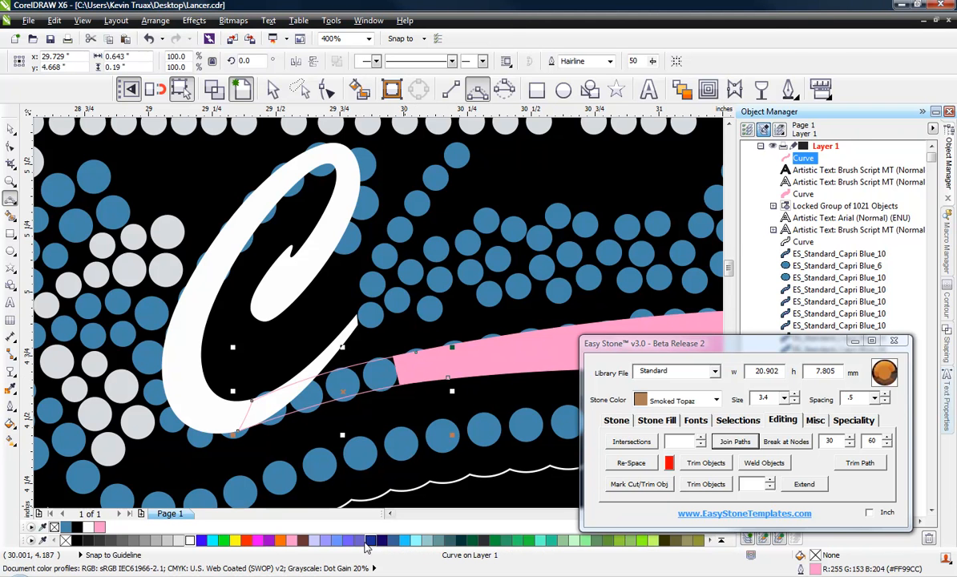
left_click(291, 540)
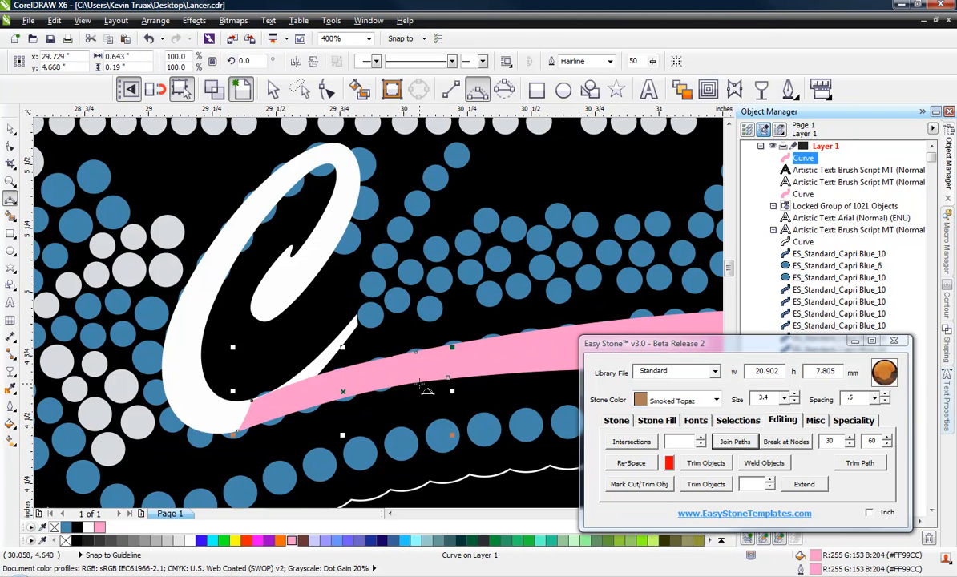
Step: Weld the pink swoosh, the bridging piece and the white "C" into a single curve
key("space")
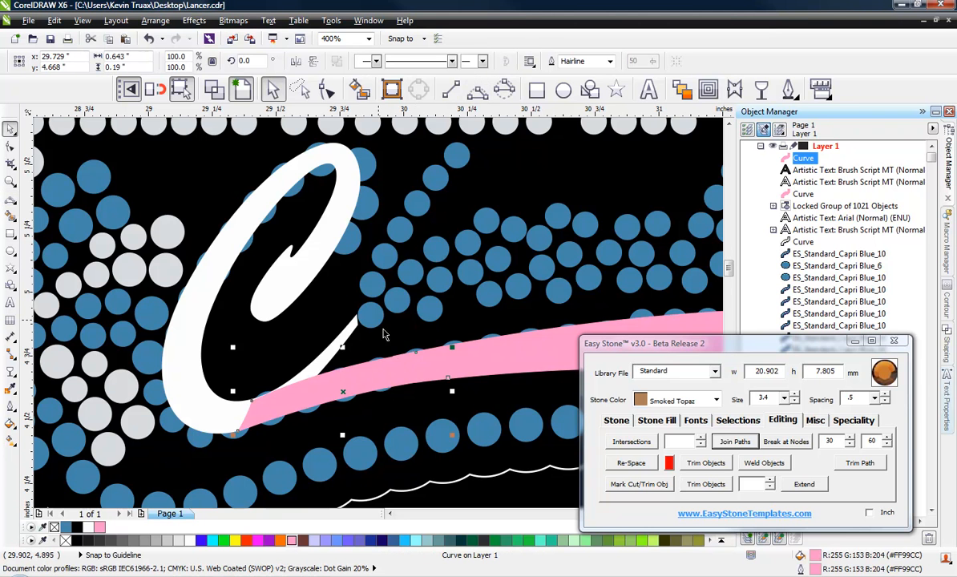
left_click(550, 348)
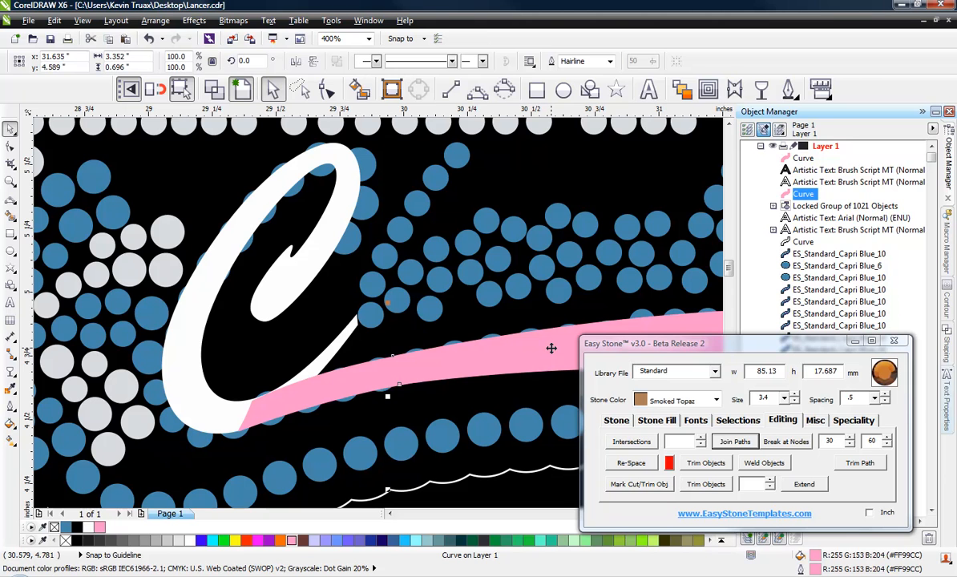
left_click(337, 389, "shift")
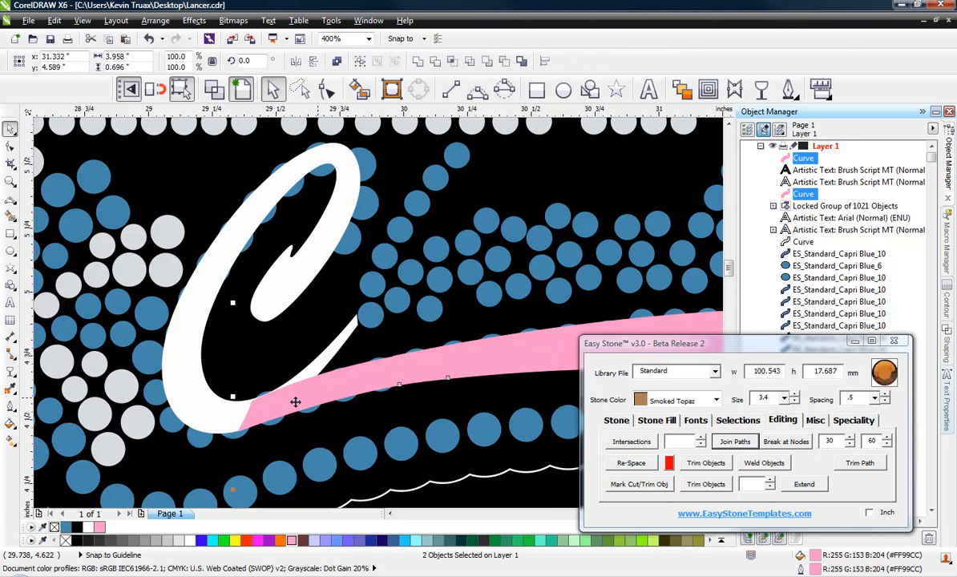
left_click(200, 309, "shift")
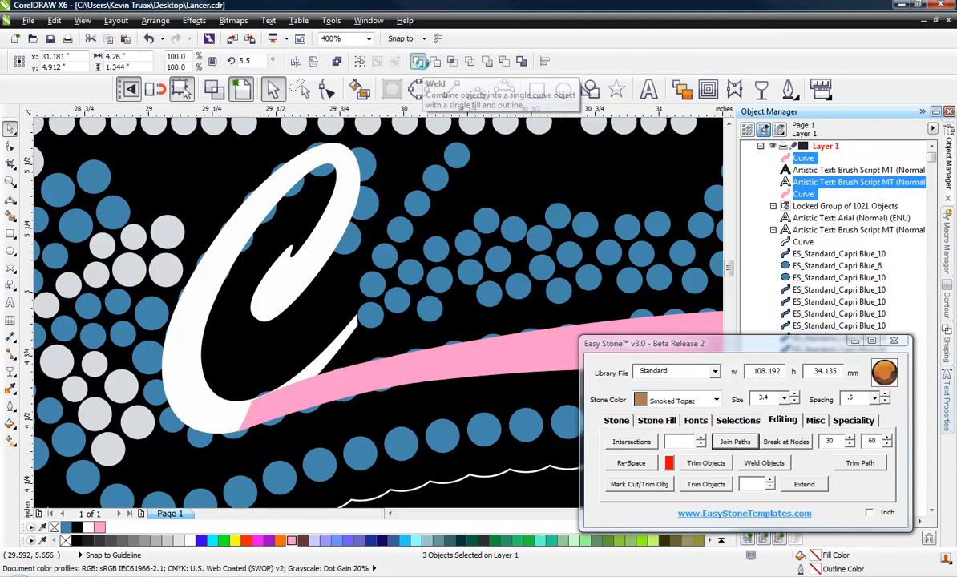
left_click(417, 62)
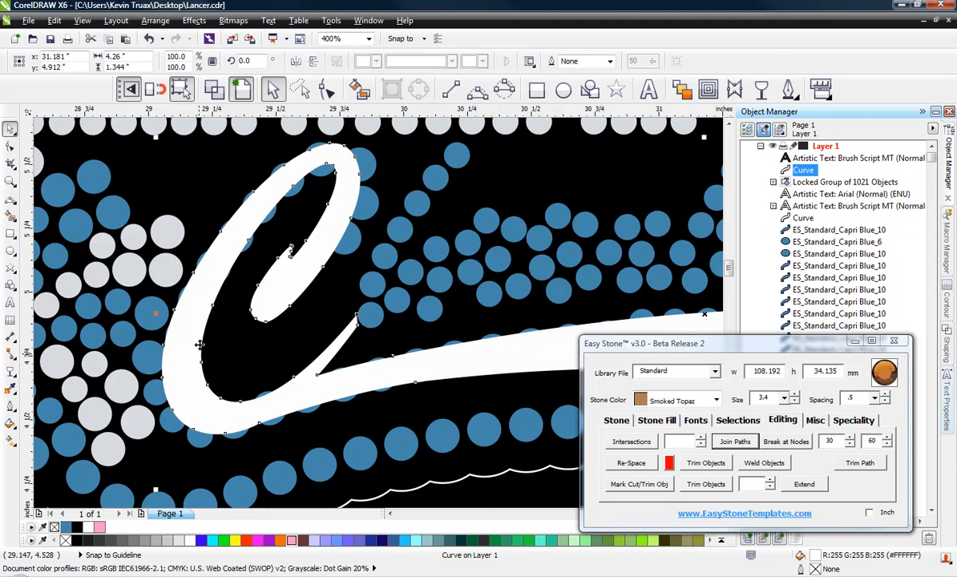
Step: Remove the pointed tail of the "C" above the swoosh by deleting its nodes and converting the remaining segment to a line
scroll(199, 345, "down", 3)
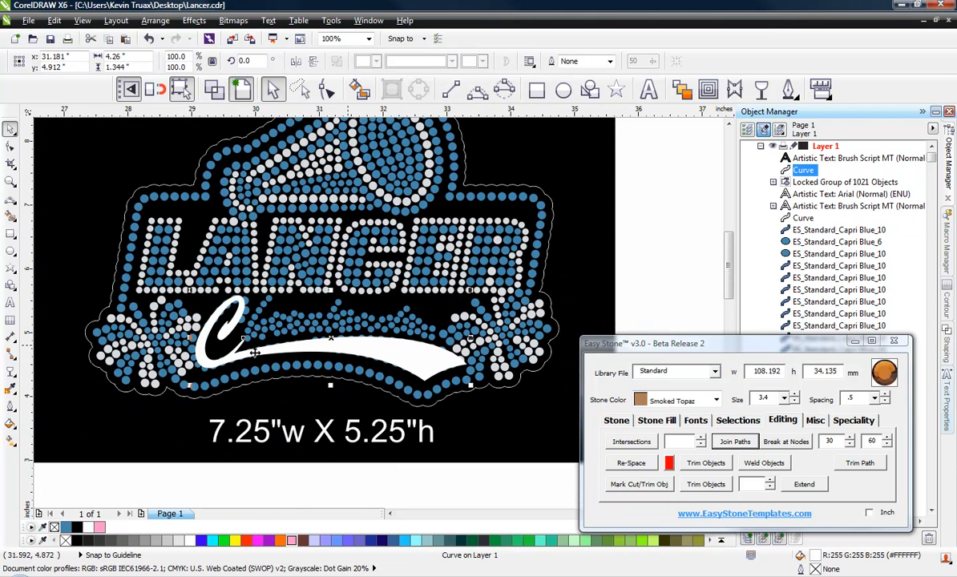
scroll(210, 357, "up", 3)
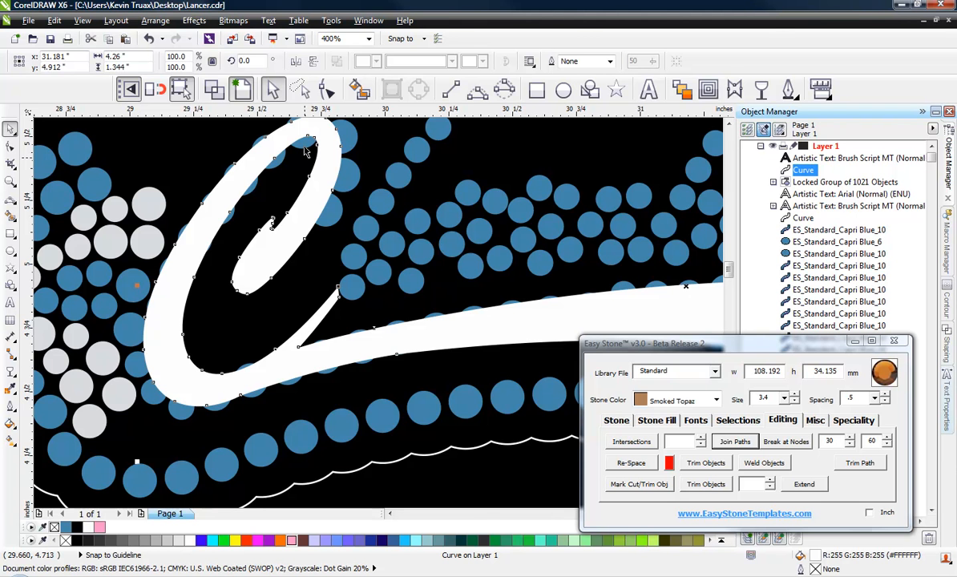
left_click(326, 90)
left_click_drag(316, 278, 345, 306)
key("Delete")
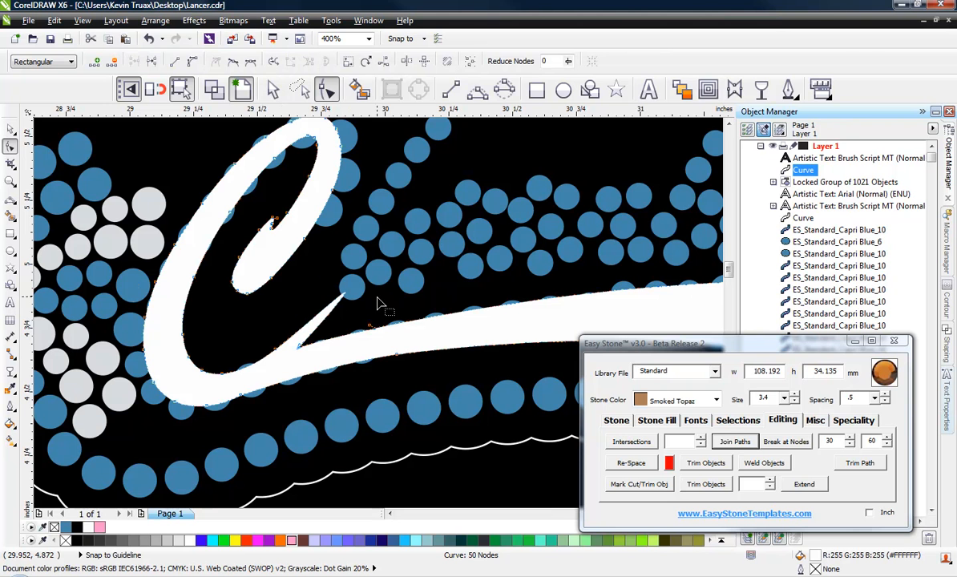
double_click(273, 349)
scroll(256, 362, "up", 1)
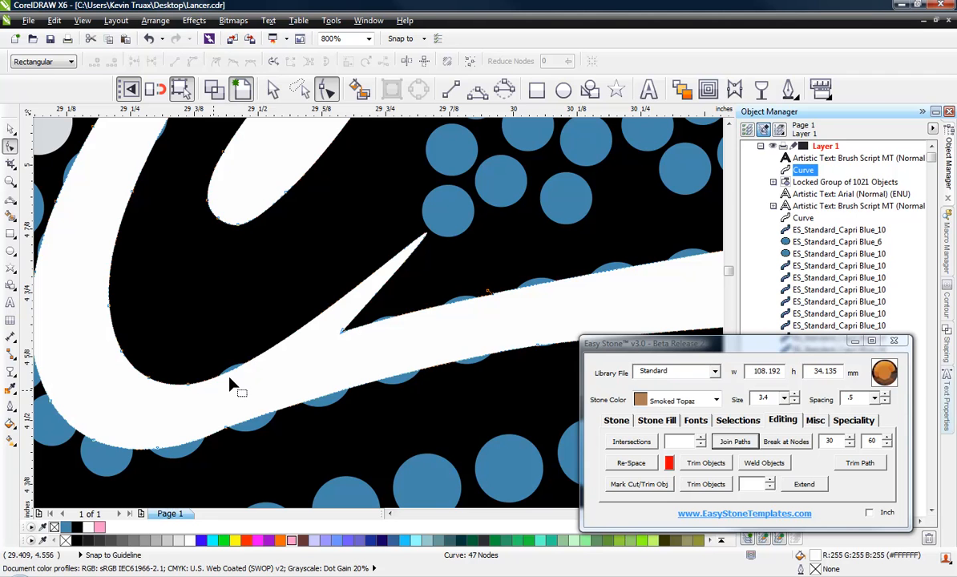
right_click(370, 304)
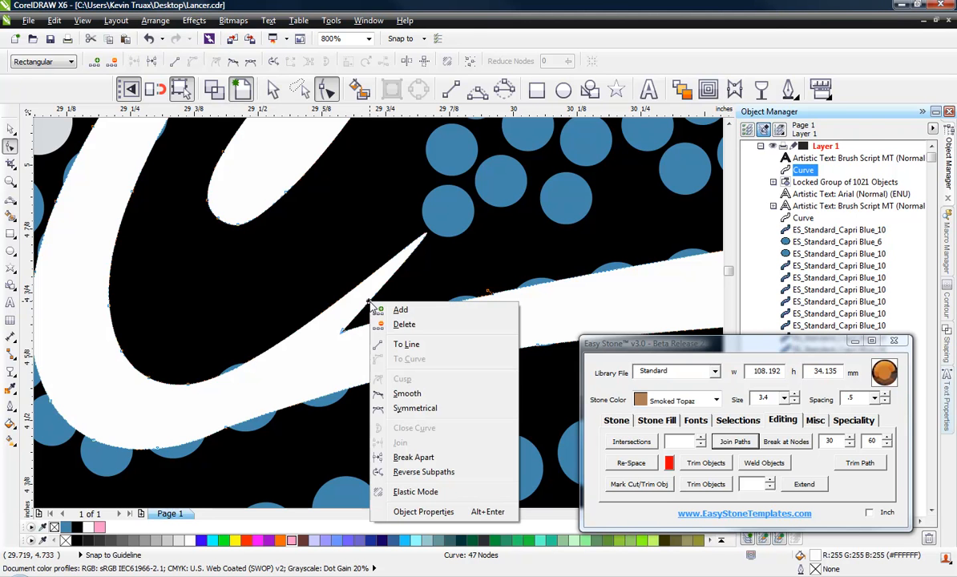
left_click(411, 345)
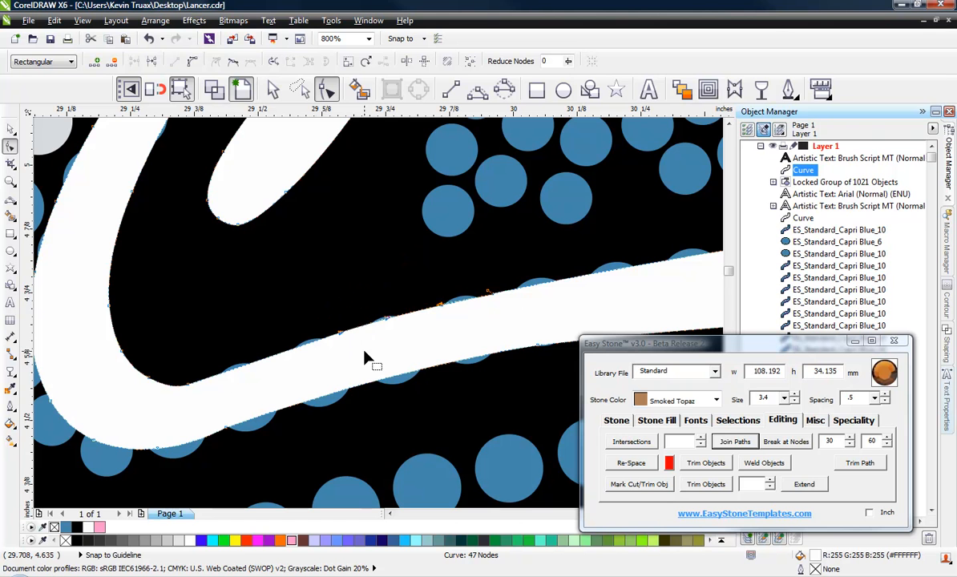
Step: Delete the leftover nodes along the swoosh's upper edge beside the "C"
double_click(342, 335)
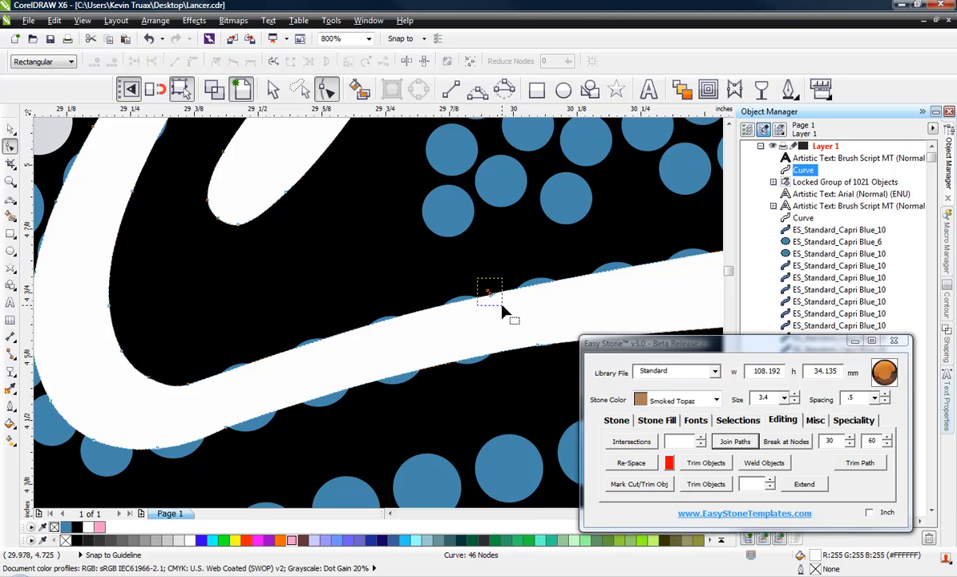
left_click_drag(501, 306, 500, 302)
key("Delete")
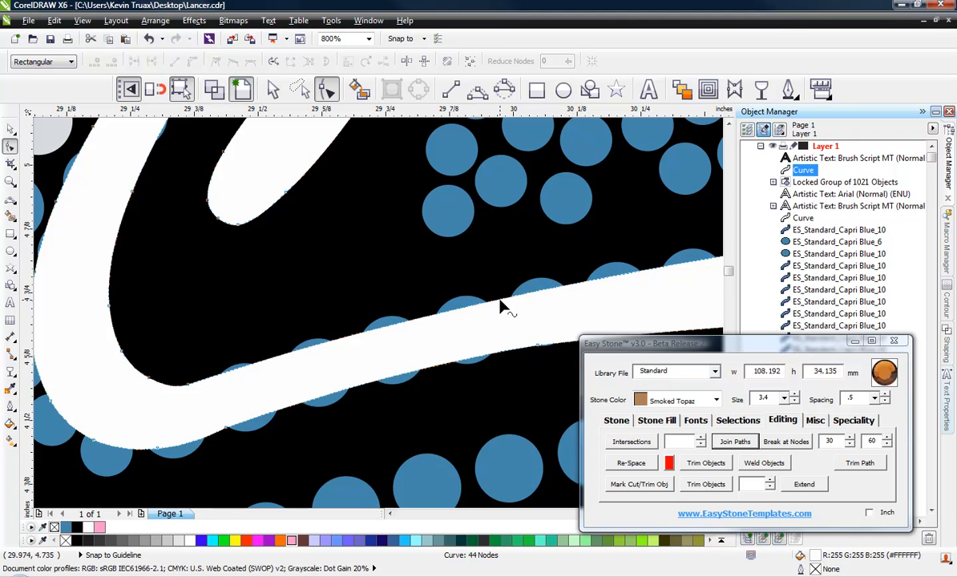
Step: Bow the swoosh's upper edge upward by extending the curve handle of the node where it meets the "C"
scroll(292, 326, "down", 2)
scroll(292, 327, "down", 1)
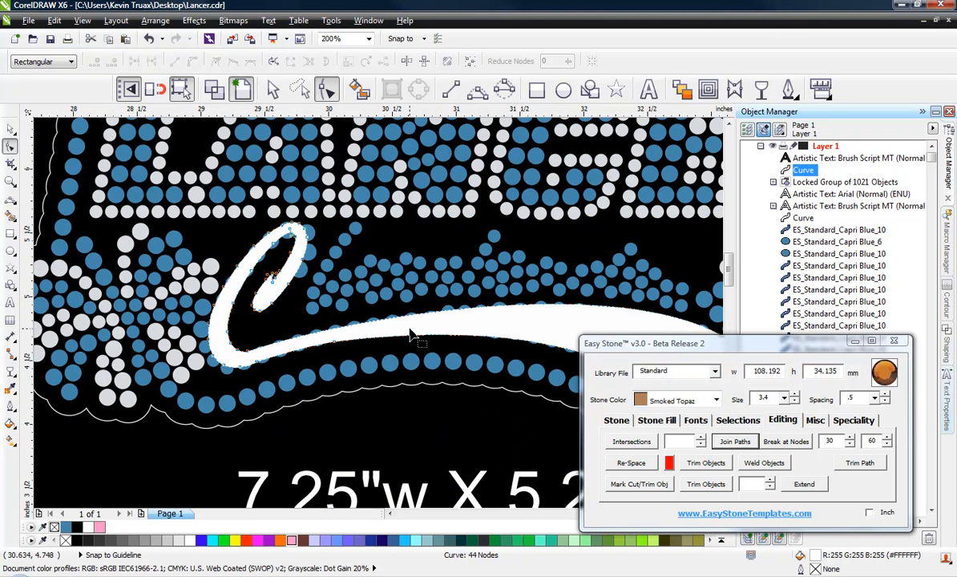
scroll(433, 340, "up", 1)
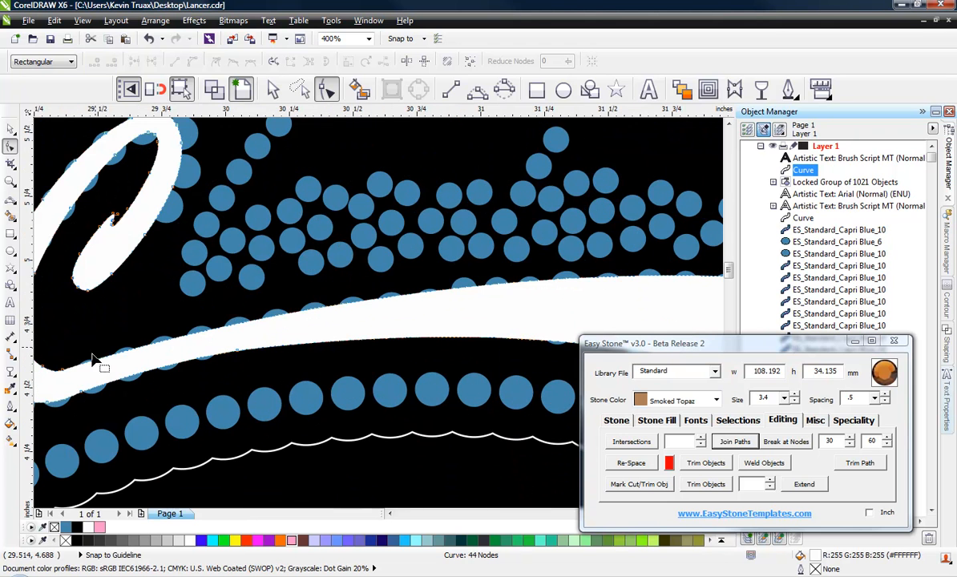
left_click_drag(63, 377, 327, 296)
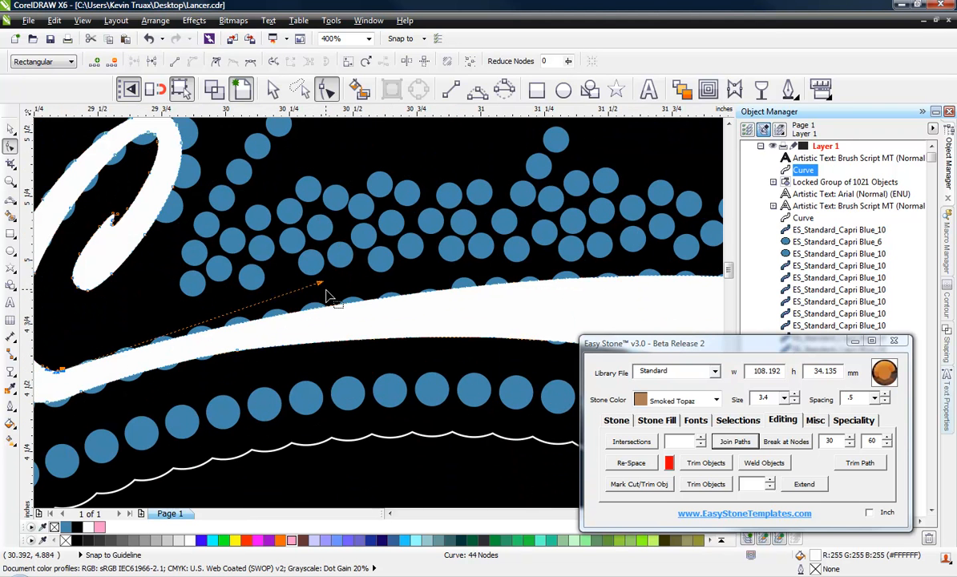
left_click(329, 275)
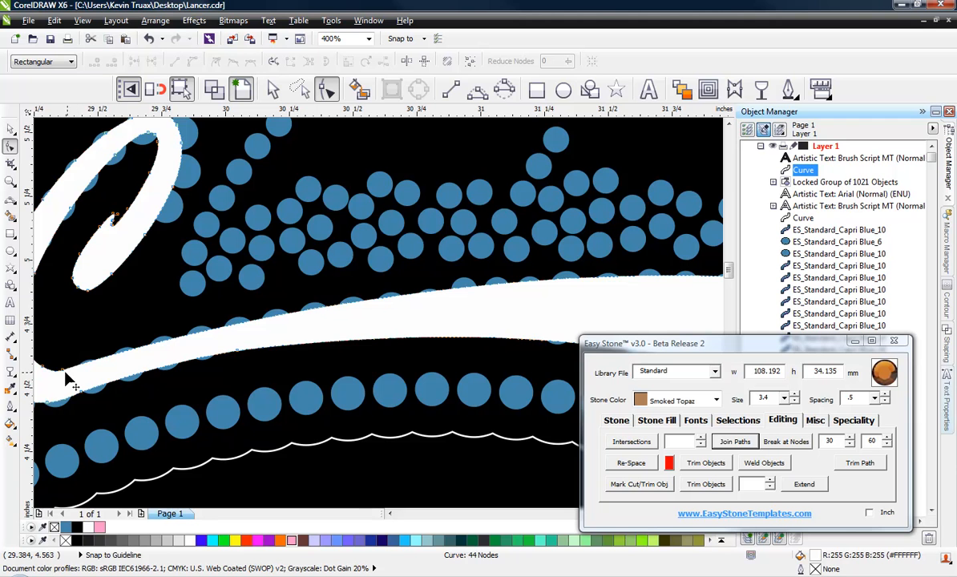
mouse_move(64, 376)
left_mouse_down()
mouse_move(280, 287)
mouse_move(326, 293)
mouse_move(342, 273)
mouse_move(363, 272)
left_mouse_up()
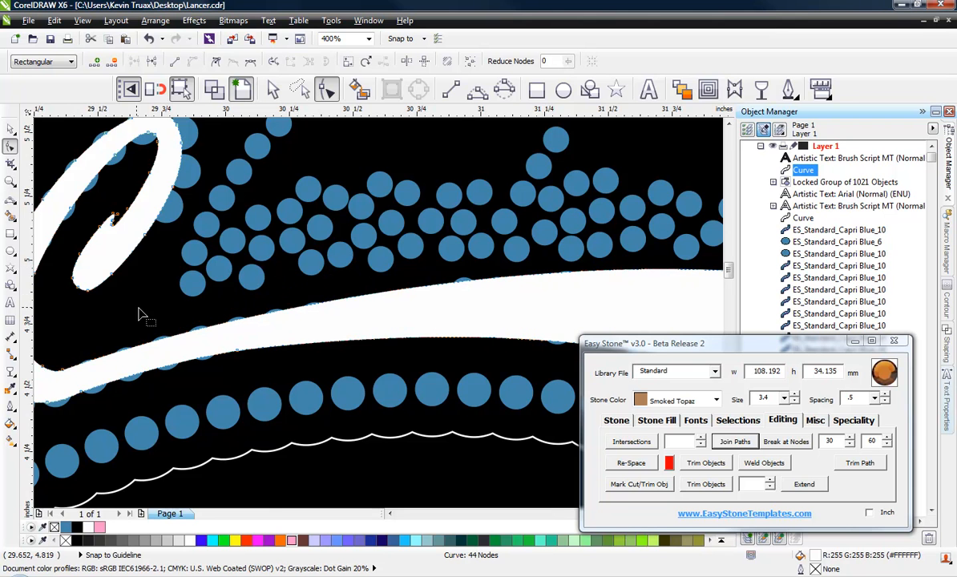
Step: Delete the extra node on the swoosh's lower edge near the "C" and deselect the curve
scroll(316, 304, "down", 1)
scroll(199, 336, "up", 2)
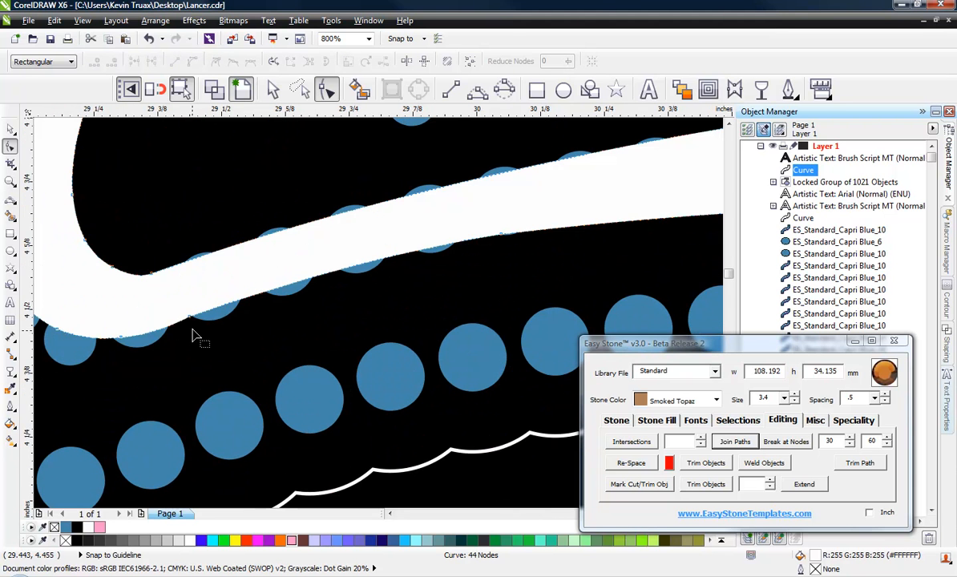
left_click(500, 236)
key("Delete")
scroll(345, 265, "down", 2)
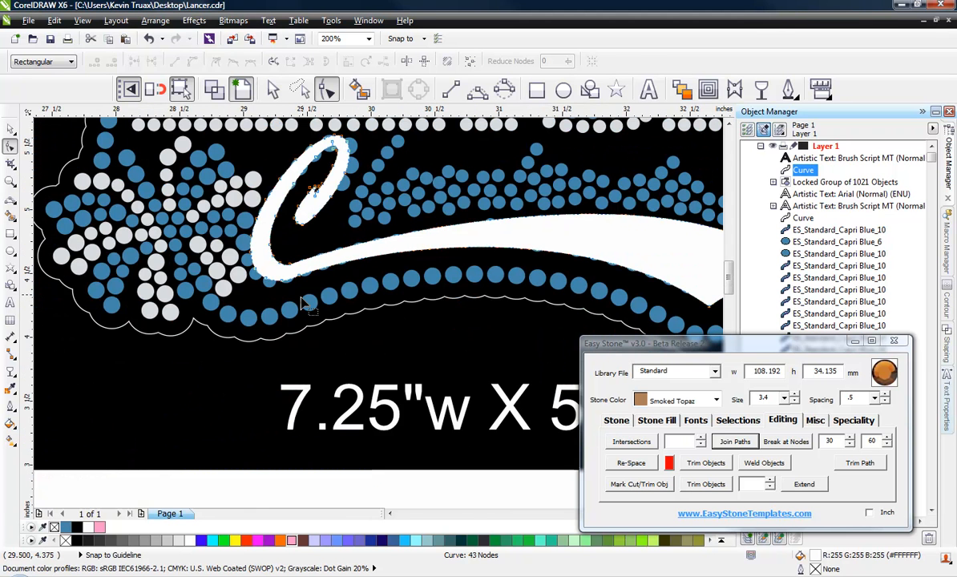
left_click(11, 129)
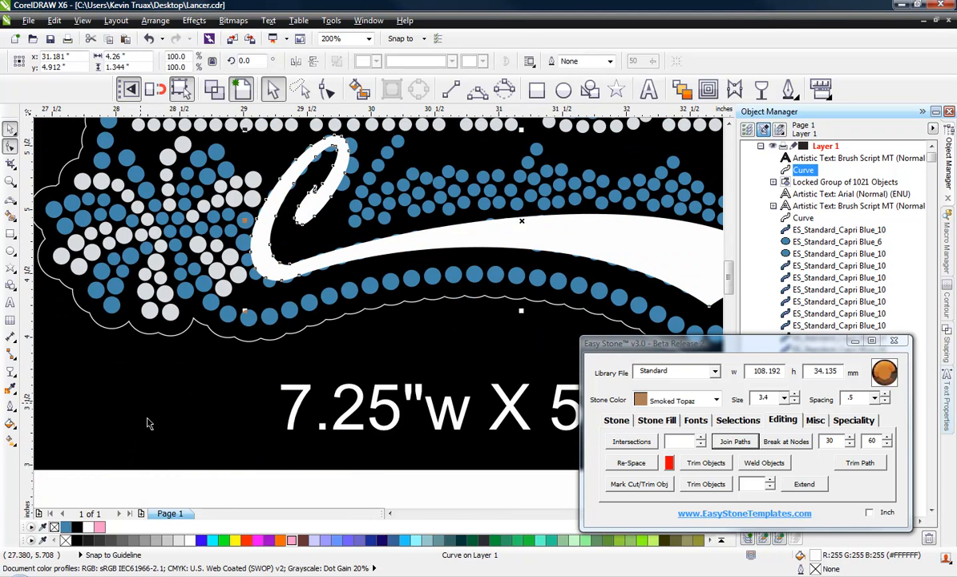
key("Escape")
Step: Delete the extra nodes along the inner bend where the "C" runs into the swoosh's upper edge
scroll(287, 273, "up", 2)
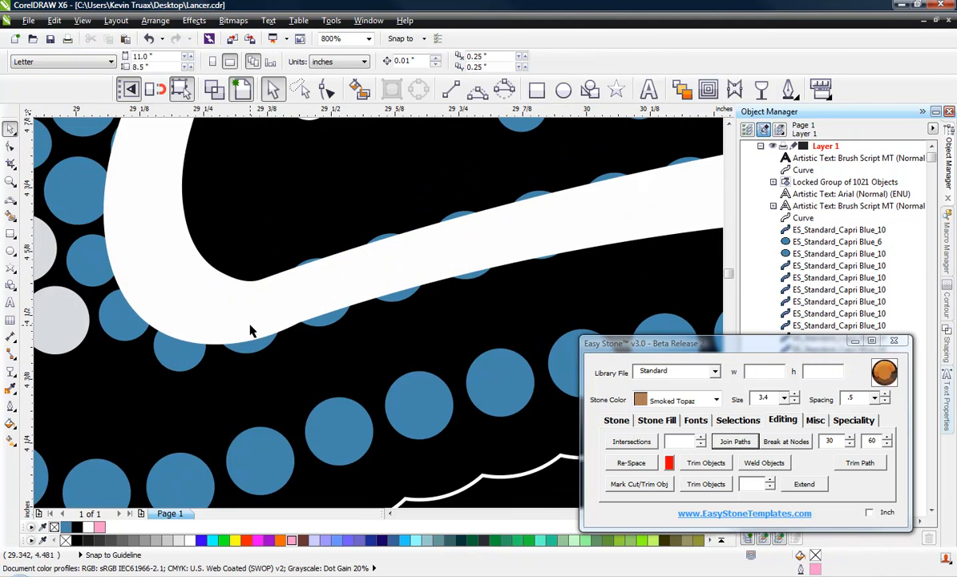
scroll(250, 331, "down", 1)
scroll(271, 268, "up", 1)
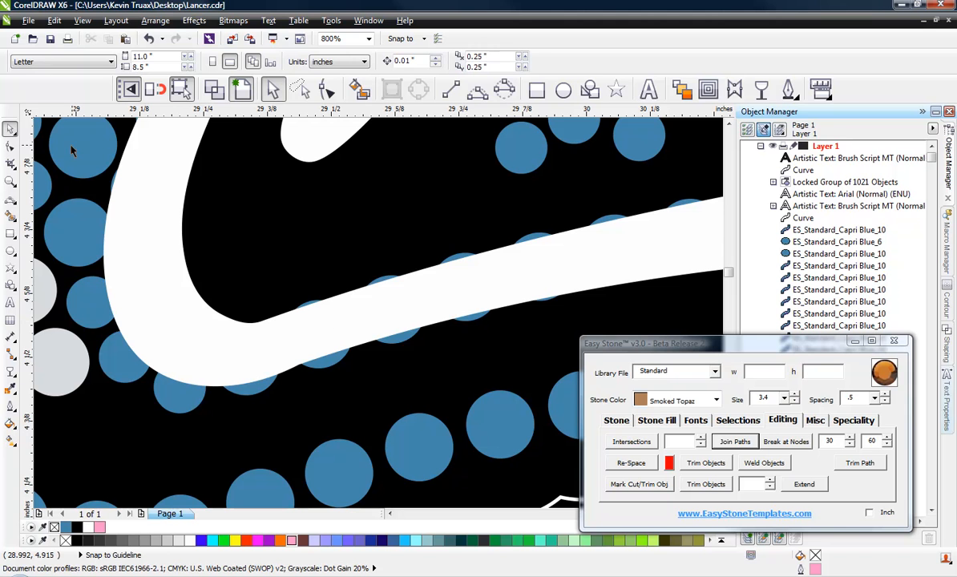
left_click(327, 89)
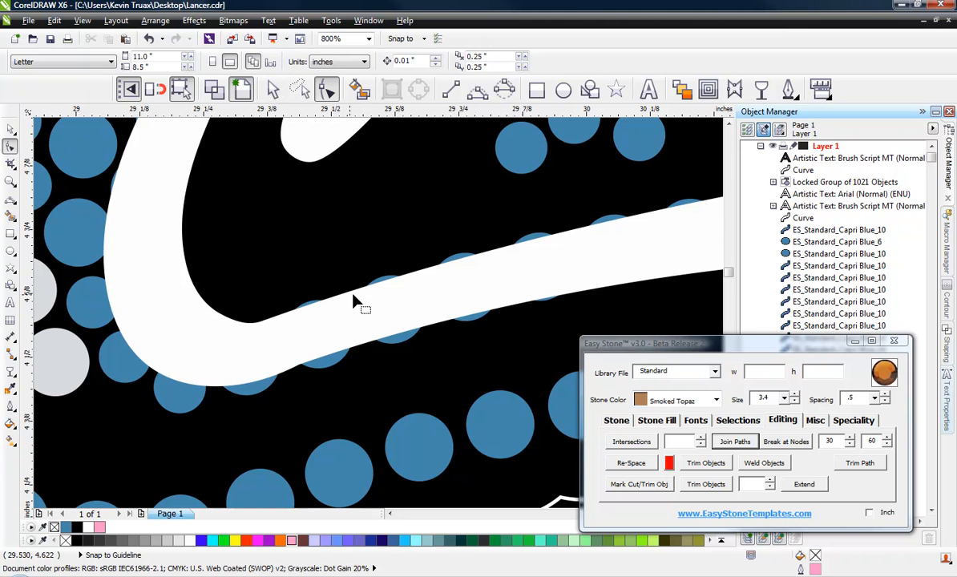
left_click(354, 293)
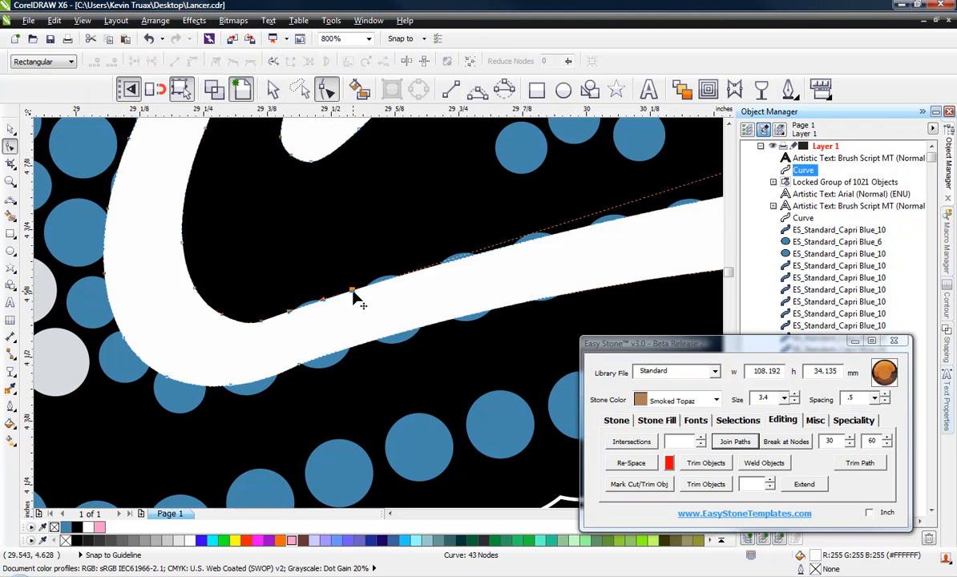
double_click(183, 236)
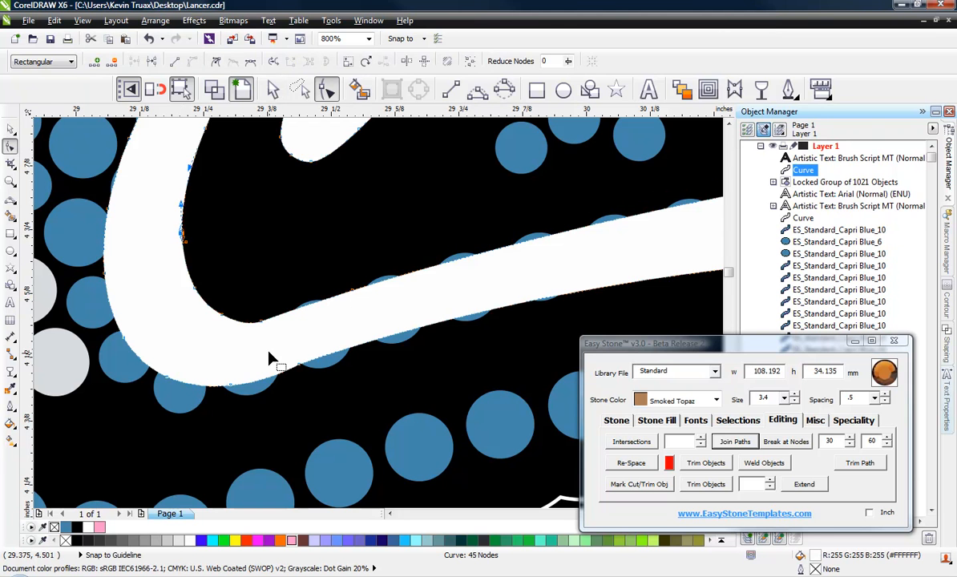
double_click(261, 322)
double_click(221, 313)
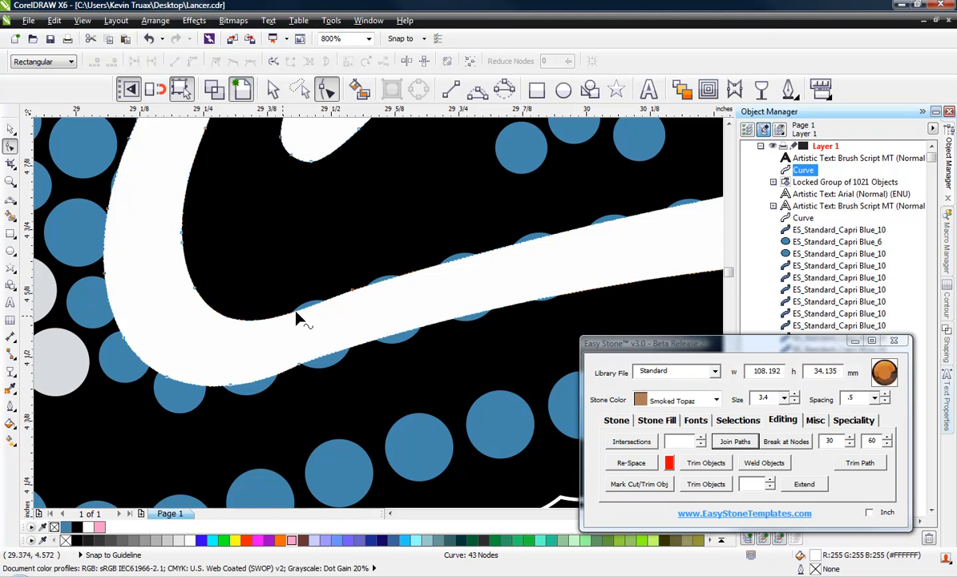
Step: Smooth the swoosh's upper edge beside the "C" by reworking the node and handle at their junction, and deselect the curve
double_click(353, 292)
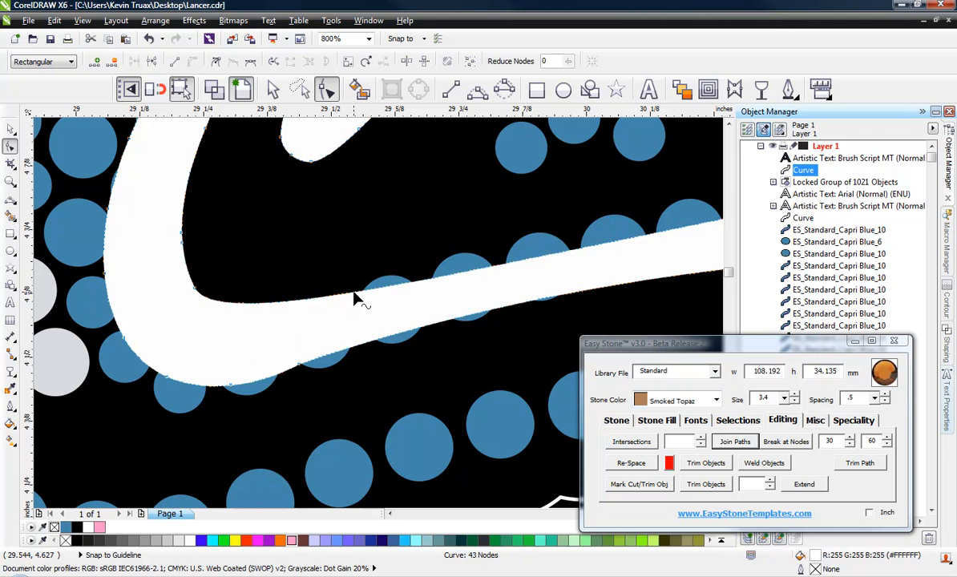
double_click(297, 308)
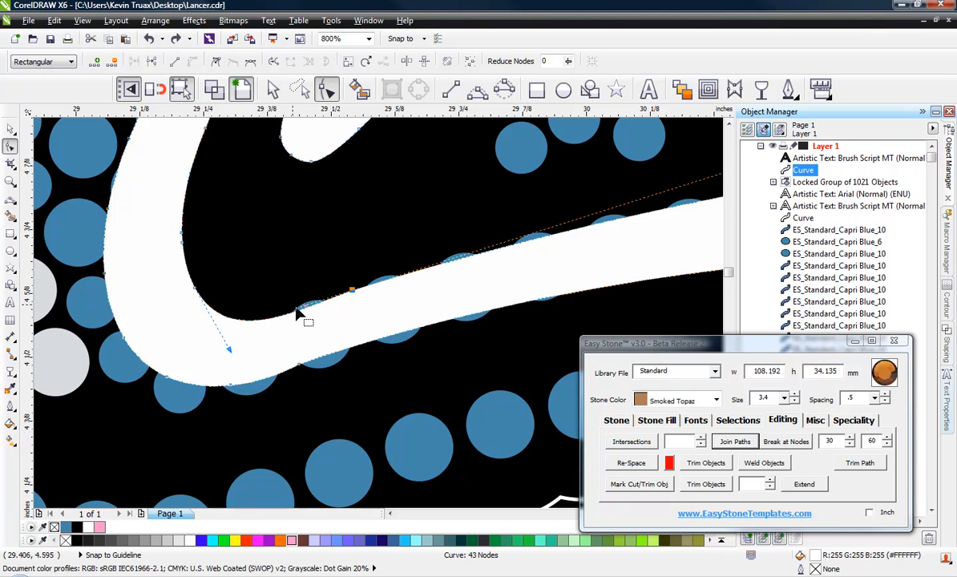
double_click(305, 308)
left_click(353, 291)
key("Delete")
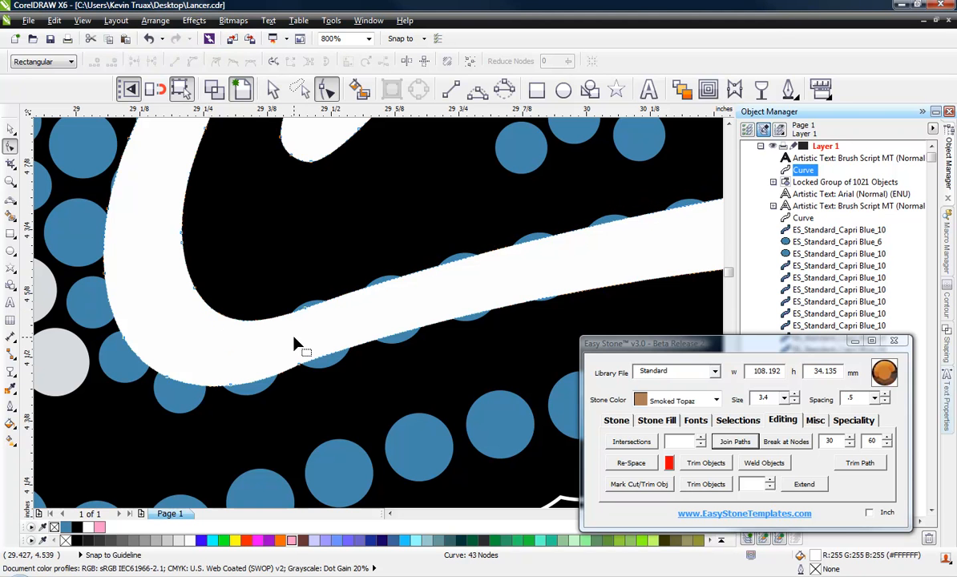
scroll(297, 345, "down", 2)
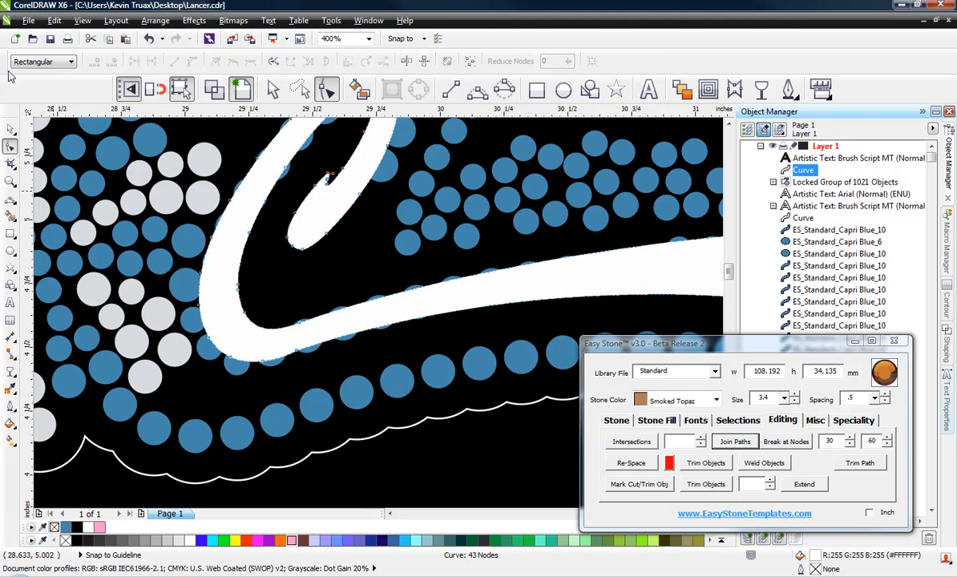
left_click(9, 129)
left_click(303, 297)
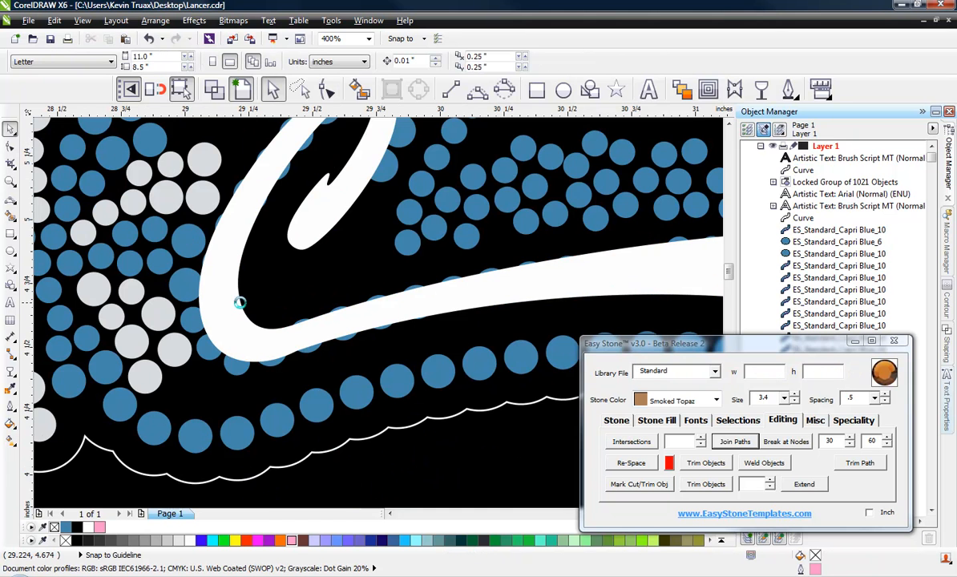
Step: Place the "heerleader" text beside the "C" above the swoosh and enlarge it to about 2.84 inches wide
scroll(239, 302, "down", 1)
scroll(263, 318, "down", 1)
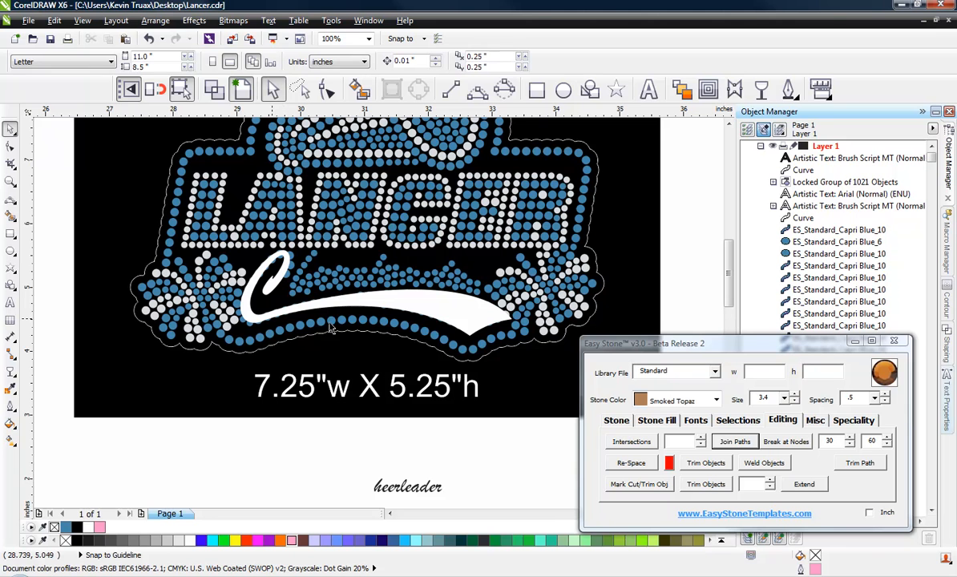
left_click_drag(405, 487, 330, 276)
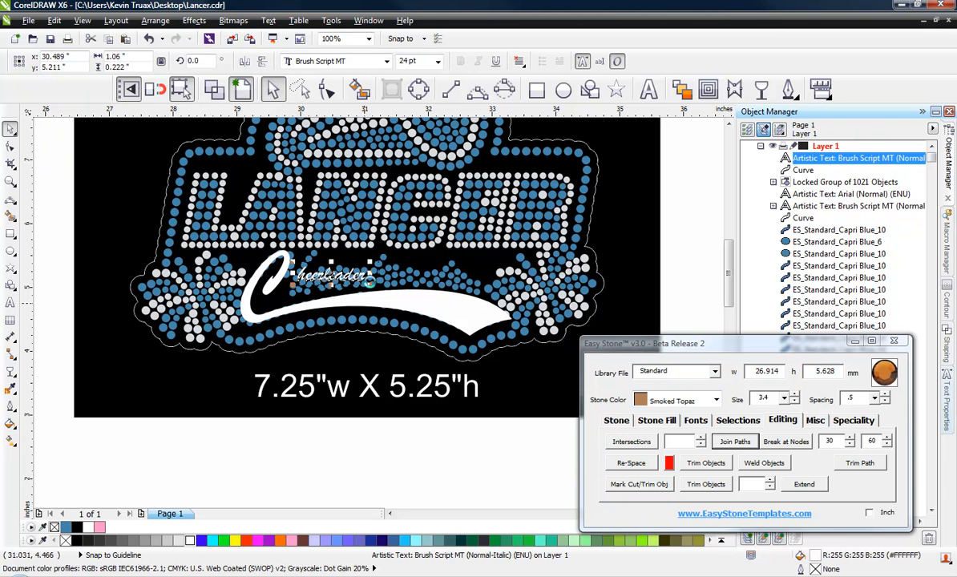
left_click_drag(371, 262, 558, 229)
left_click_drag(542, 242, 511, 217)
scroll(463, 263, "up", 1)
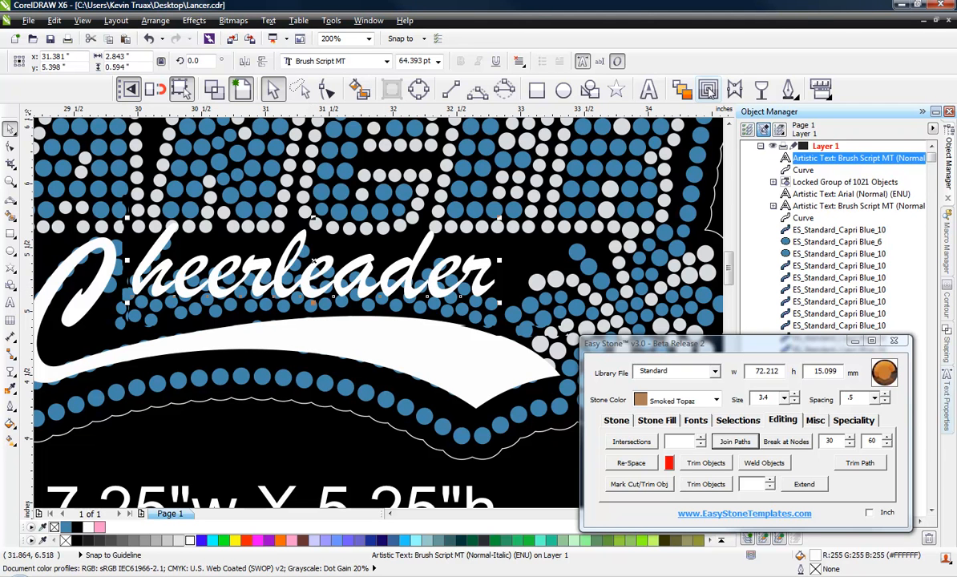
Step: Start an envelope on the "heerleader" text and pull both of its left corners down toward the swoosh
left_click(734, 90)
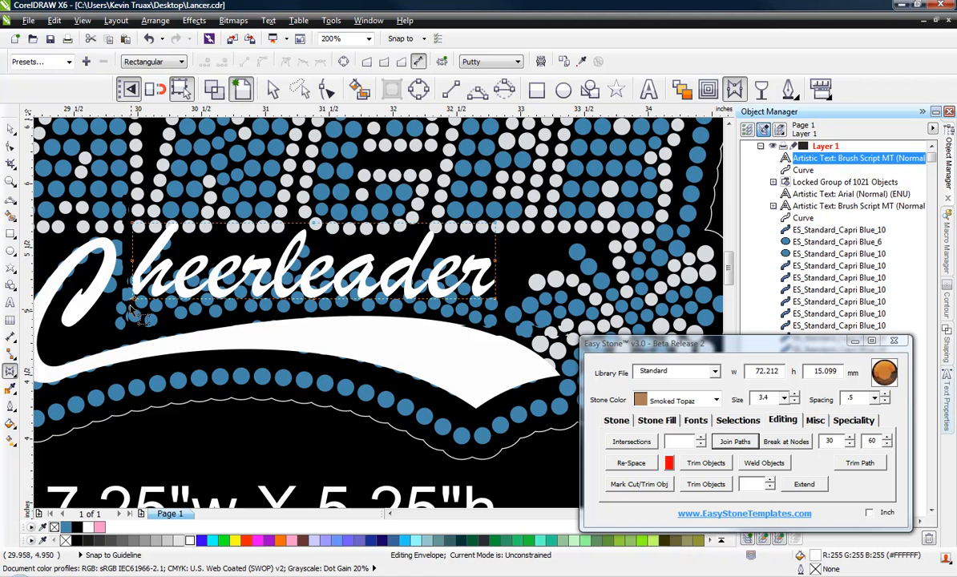
left_click_drag(133, 299, 115, 330)
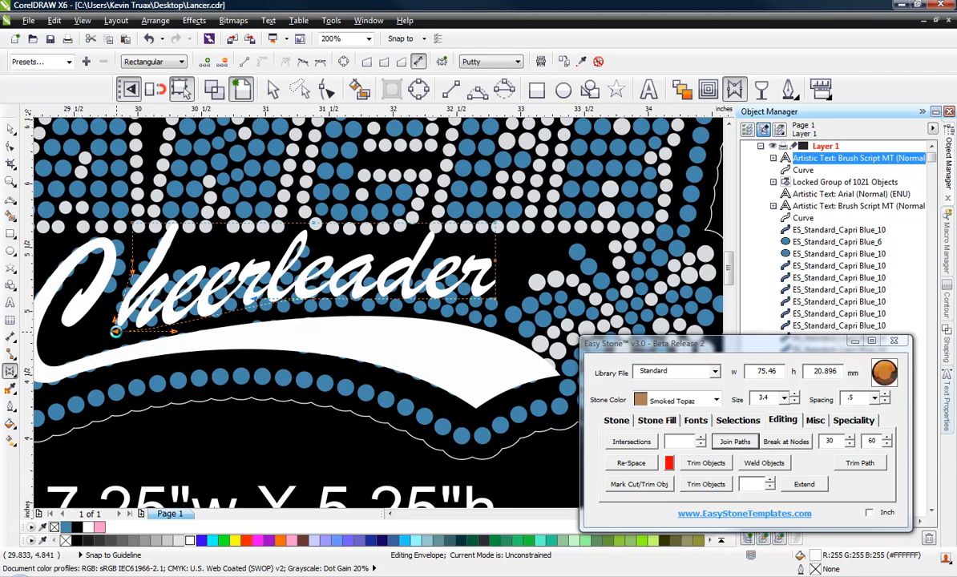
left_click_drag(133, 223, 128, 243)
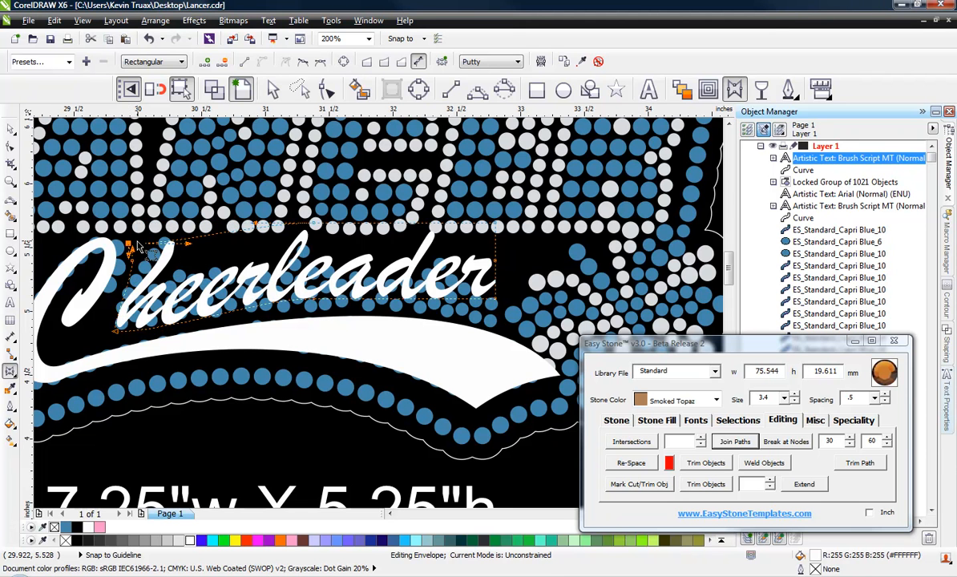
Step: Delete the envelope's middle nodes on the upper, lower and left sides of the "heerleader" text
double_click(315, 225)
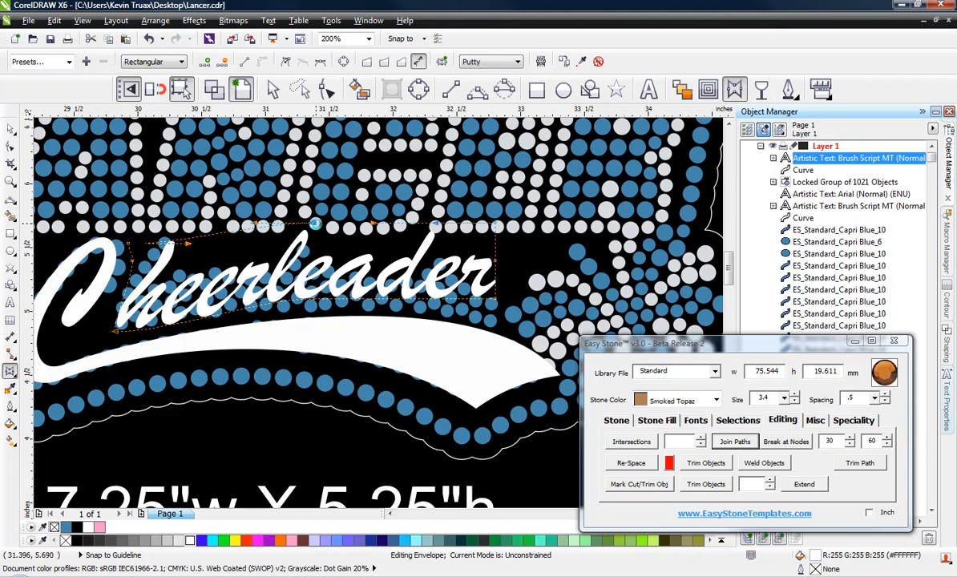
left_click(313, 300)
double_click(314, 302)
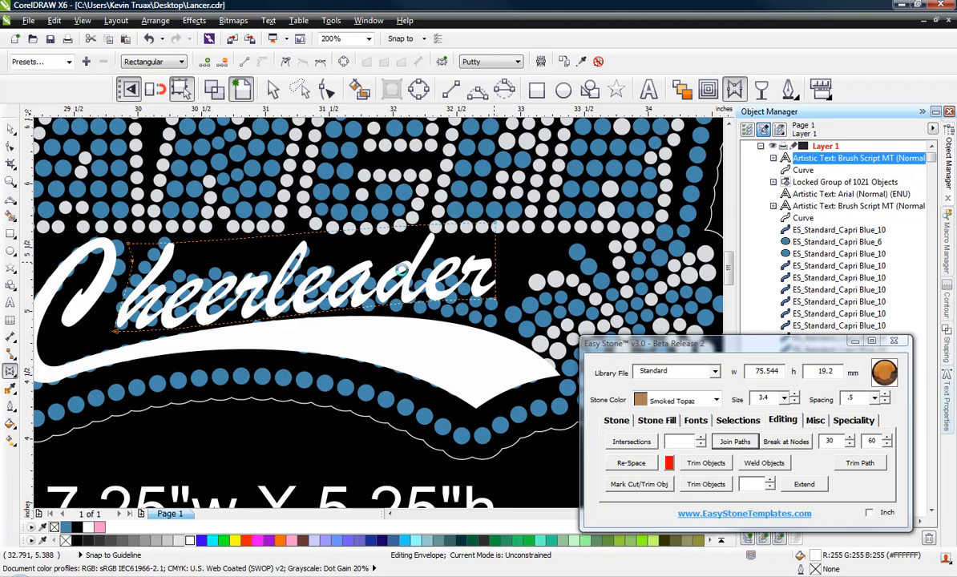
double_click(132, 268)
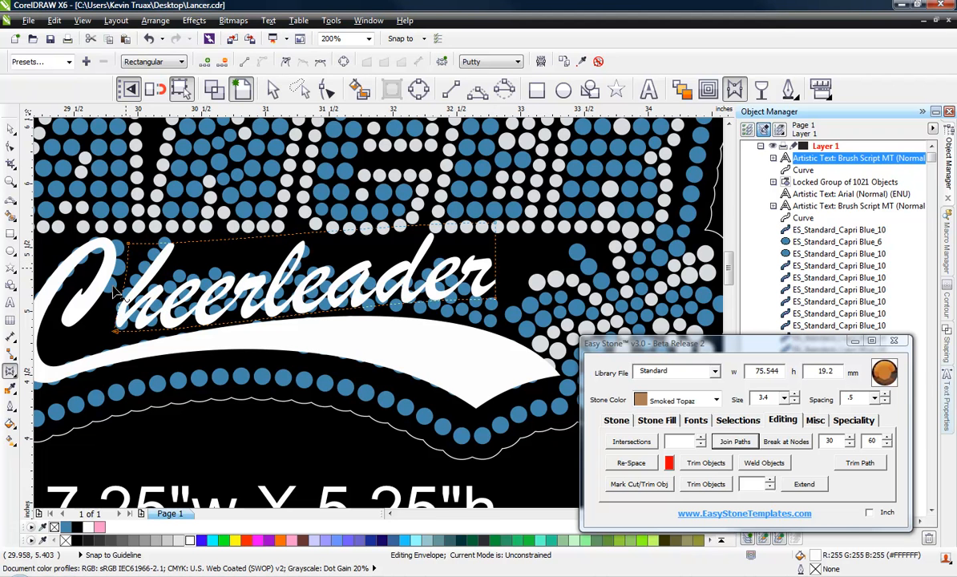
Step: Lower the envelope's bottom-right corner and arch its bottom edge upward so the text follows the swoosh's curve
left_click_drag(495, 300, 495, 322)
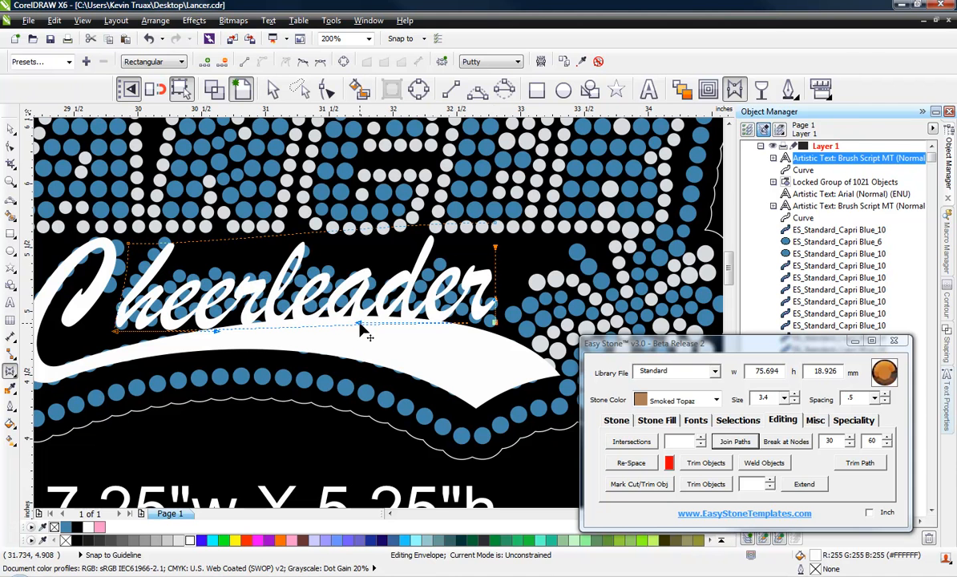
left_click_drag(360, 324, 374, 288)
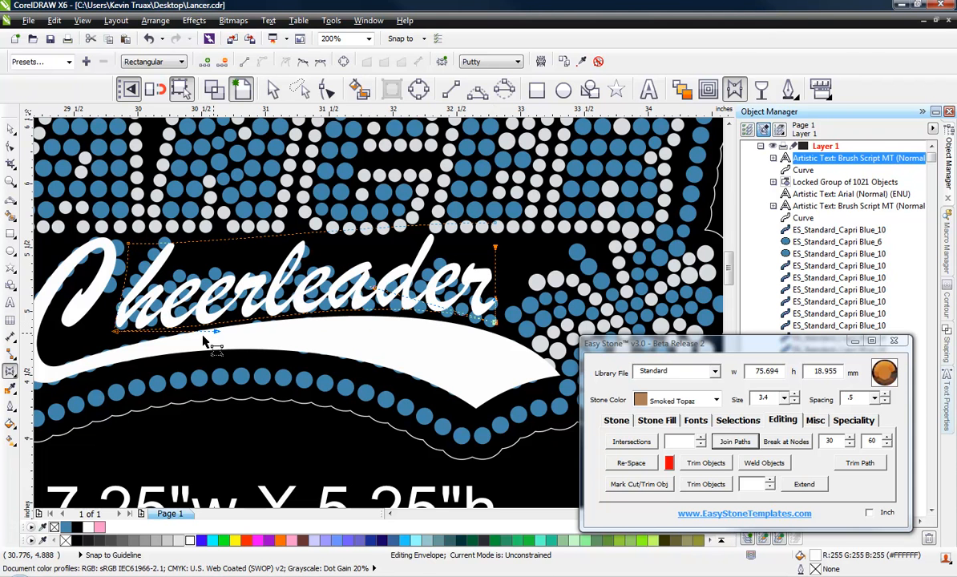
left_click_drag(215, 331, 215, 308)
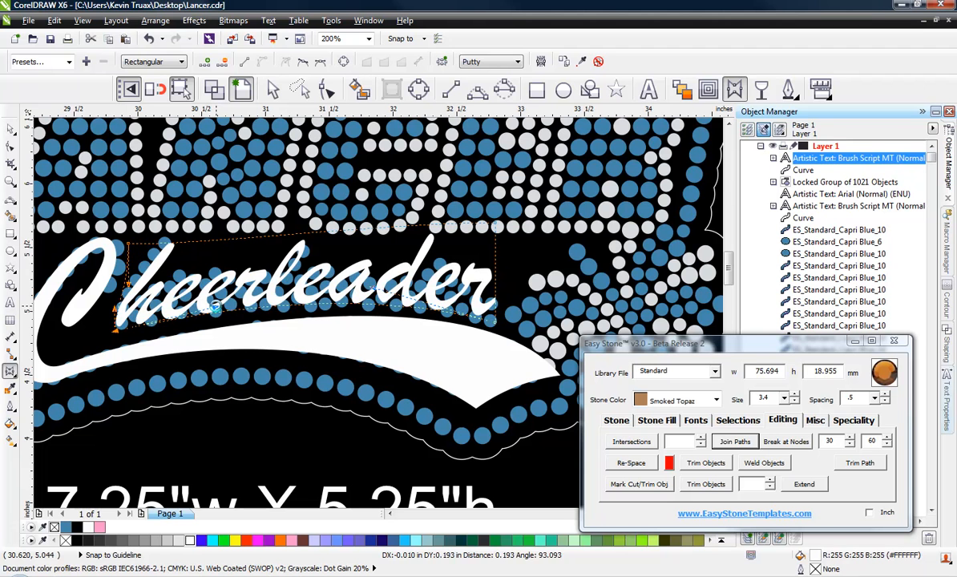
left_click_drag(114, 332, 113, 337)
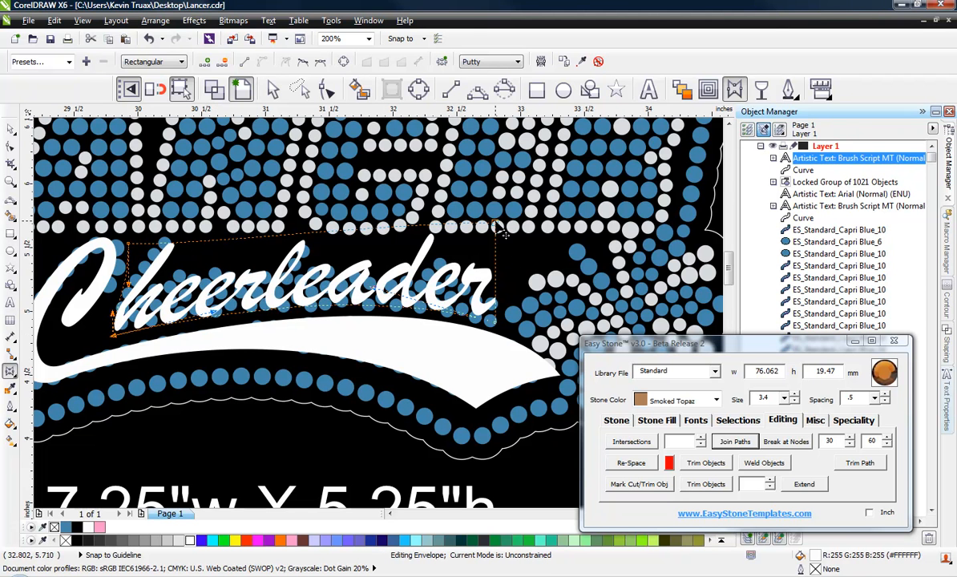
Step: Lower the envelope's top-right corner, shift the top-left corner toward the "C", and adjust that corner's handles
mouse_move(498, 227)
left_mouse_down()
mouse_move(508, 247)
mouse_move(507, 240)
left_mouse_up()
left_click(128, 244)
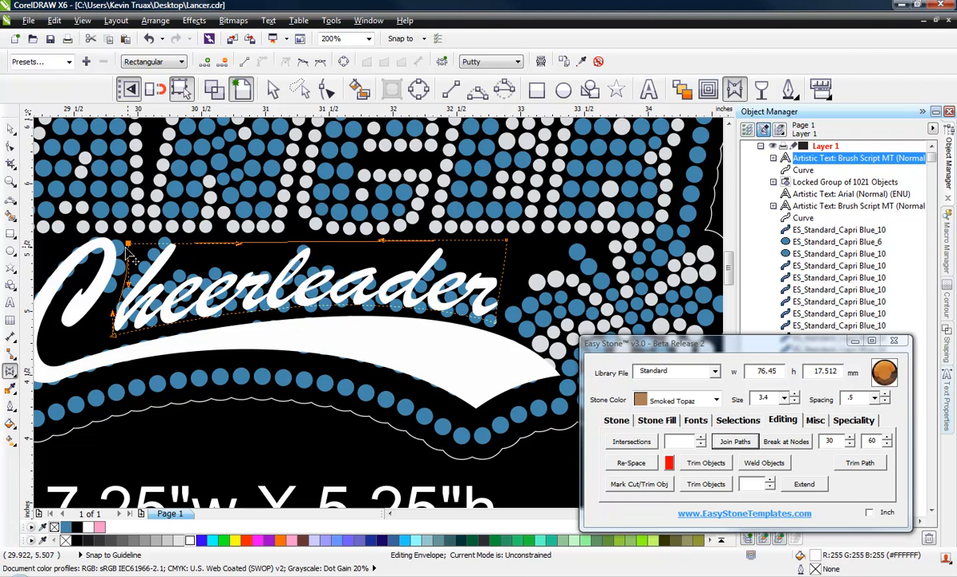
left_click_drag(128, 243, 121, 243)
left_click_drag(121, 284, 112, 290)
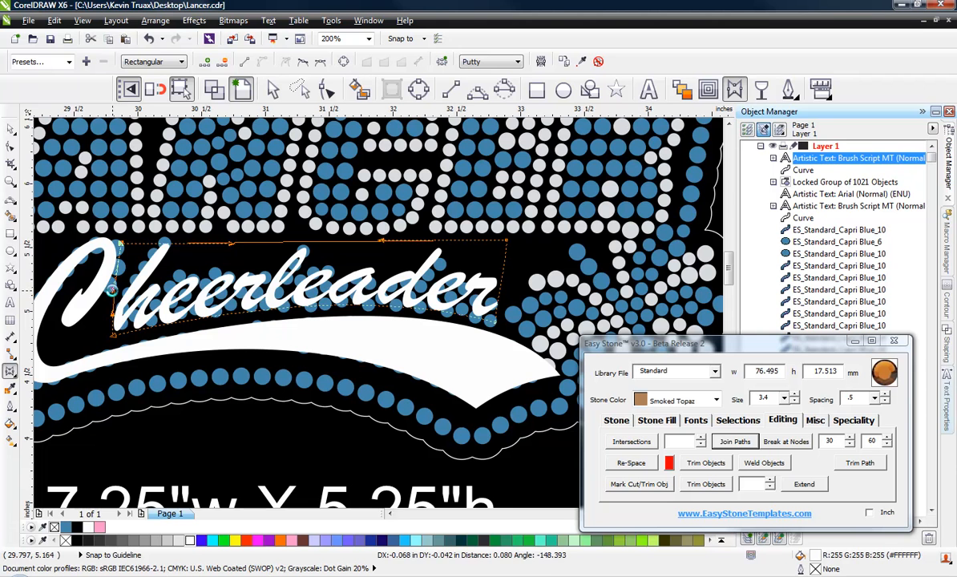
left_click_drag(232, 244, 249, 242)
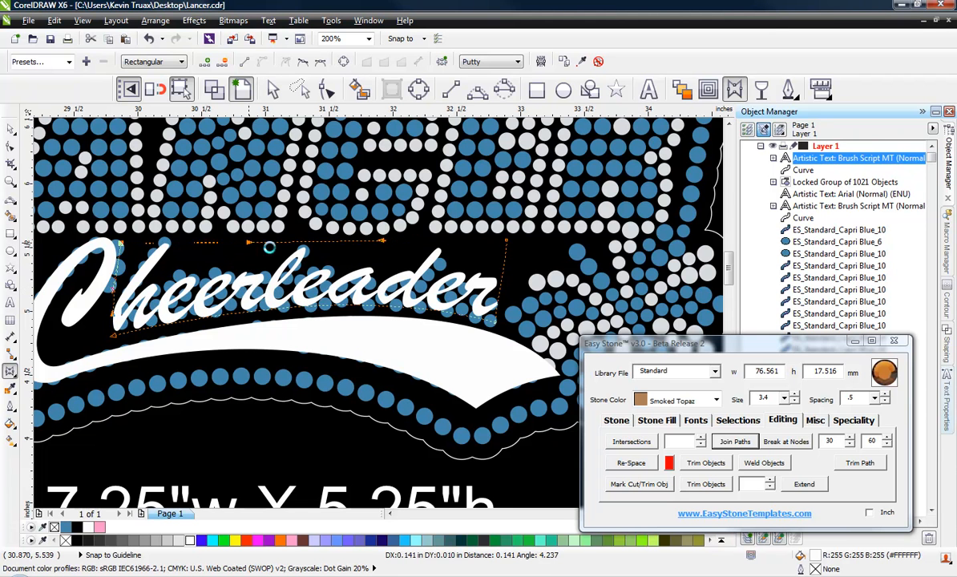
Step: Fine-tune the envelope's lower-left corner and the bend of its right side, and deselect the "heerleader" text
double_click(115, 335)
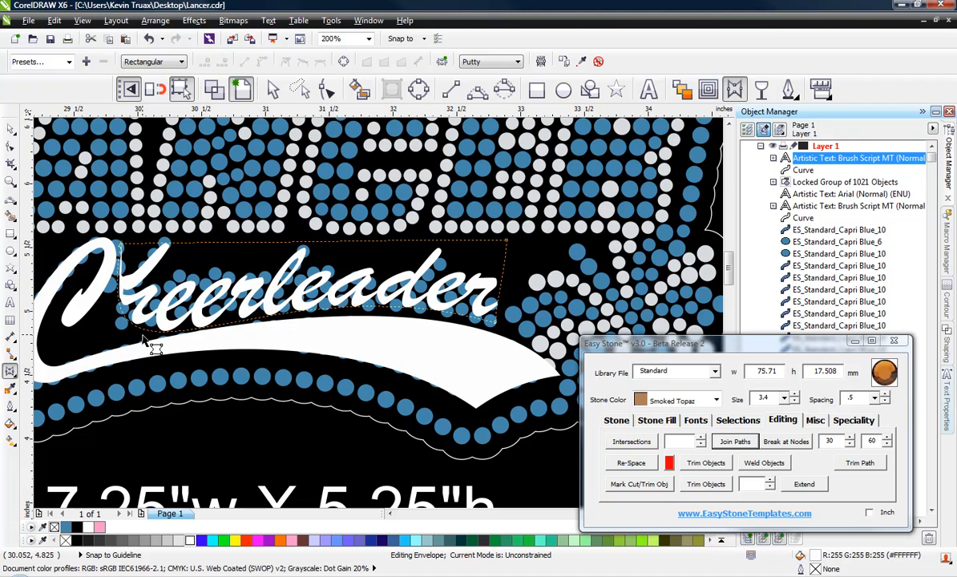
key("ctrl+z")
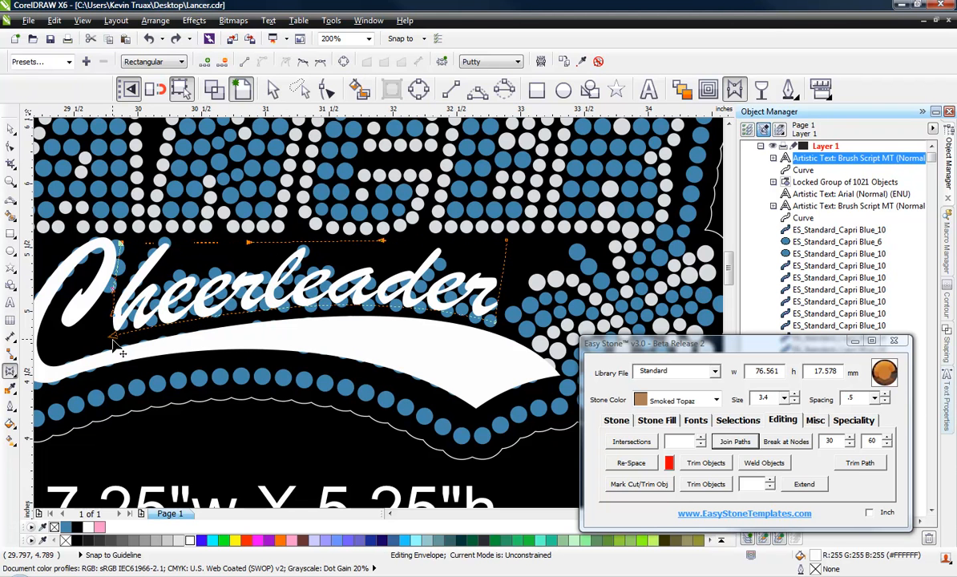
left_click_drag(113, 340, 114, 336)
left_click_drag(215, 313, 213, 309)
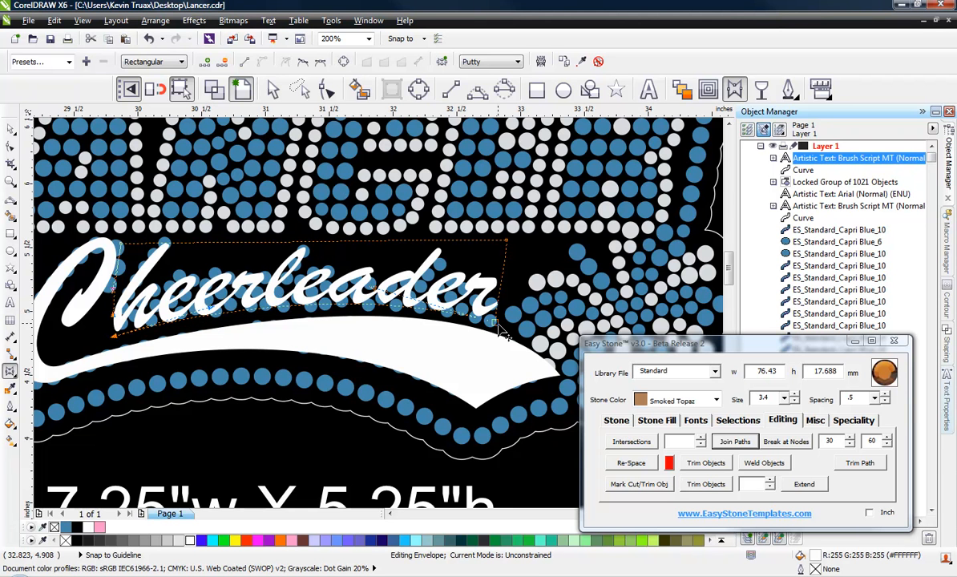
left_click(502, 276)
left_click_drag(503, 270, 498, 275)
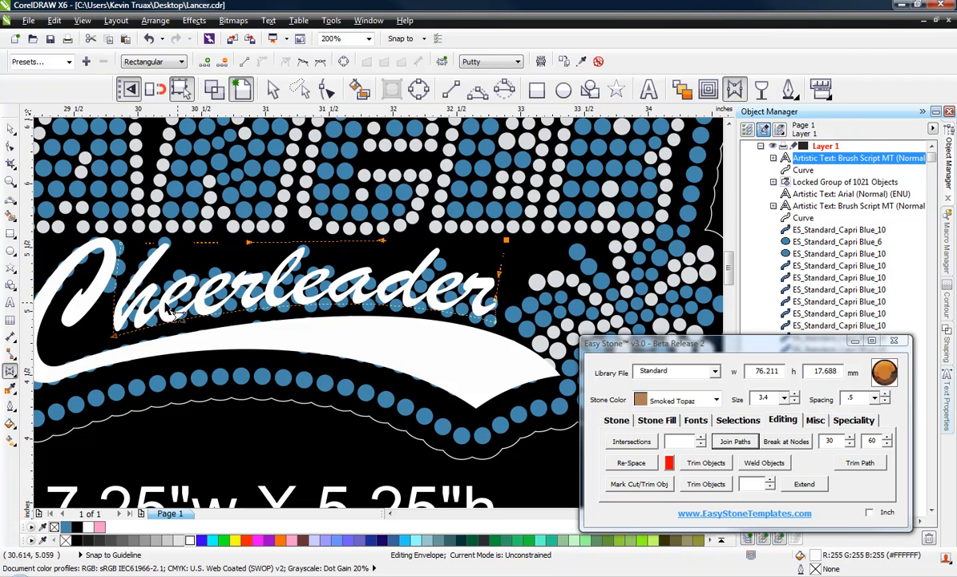
left_click(10, 126)
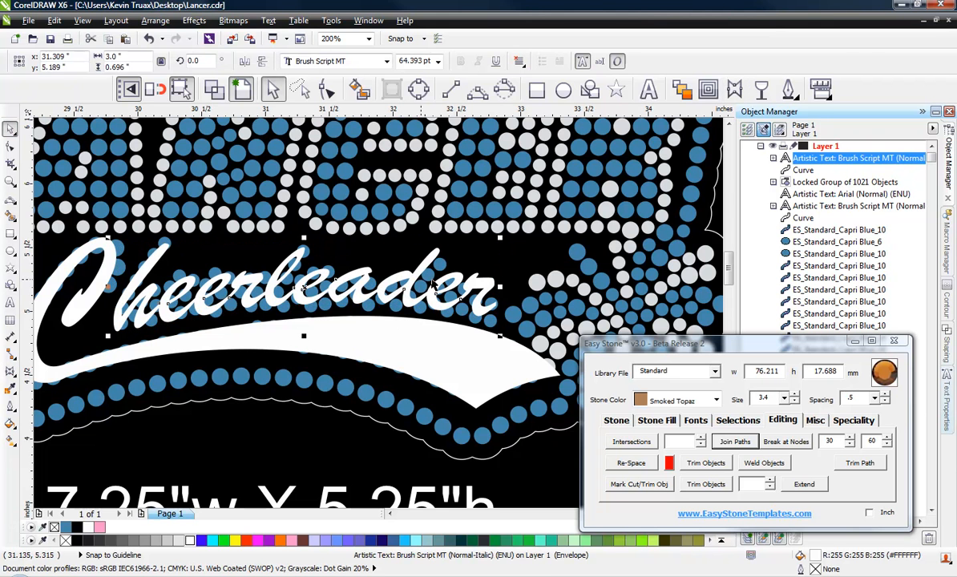
left_click(519, 285)
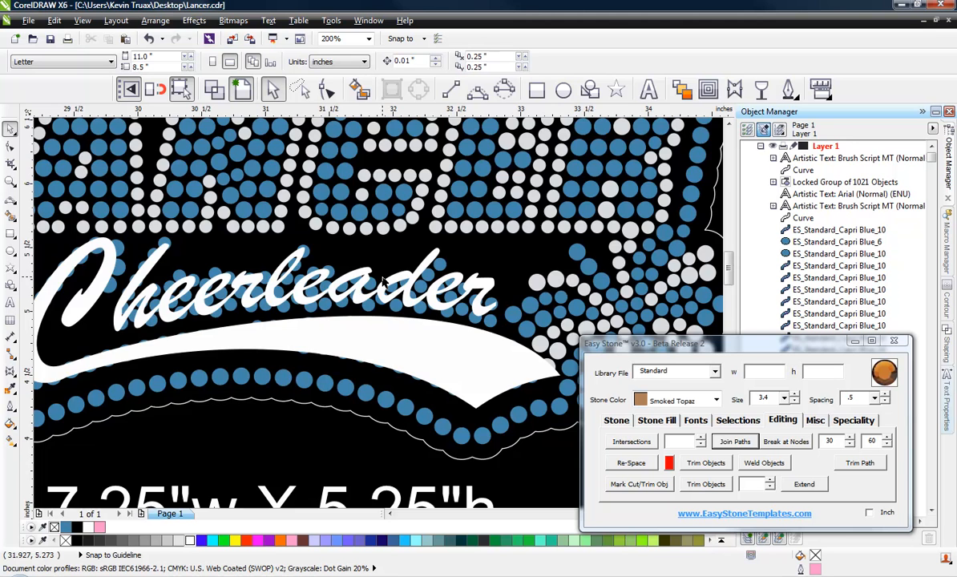
Step: Switch the drawing to wireframe view to show the outlines of the script and swoosh
scroll(383, 282, "down", 2)
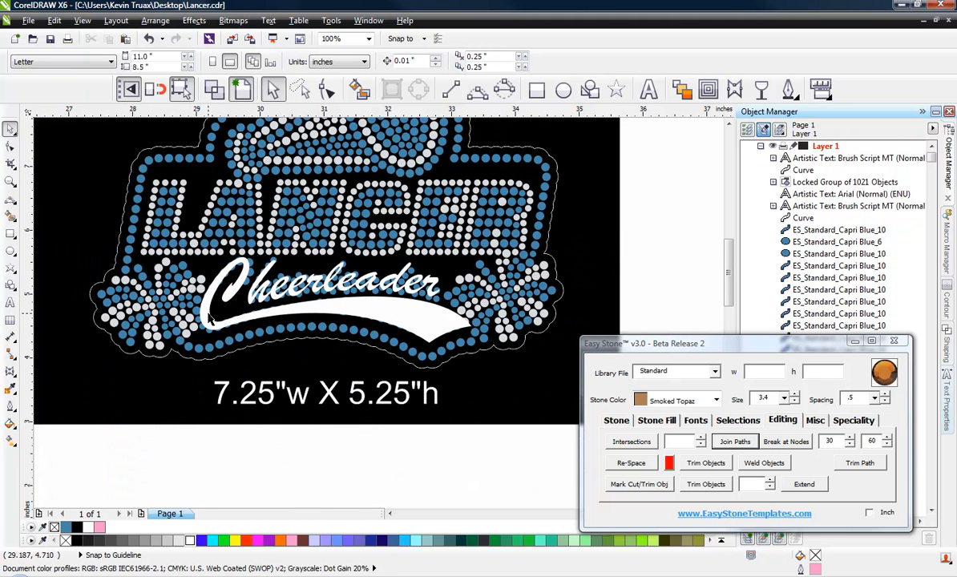
scroll(213, 311, "up", 2)
left_click(214, 89)
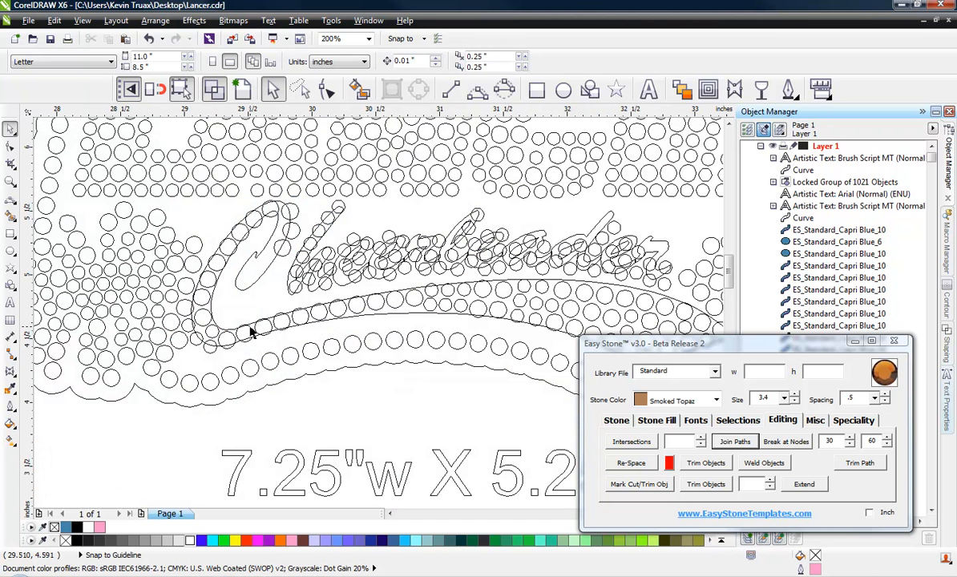
Step: Unlock the 1021-object group of the design copy, ungroup it, and deselect everything
scroll(257, 321, "down", 2)
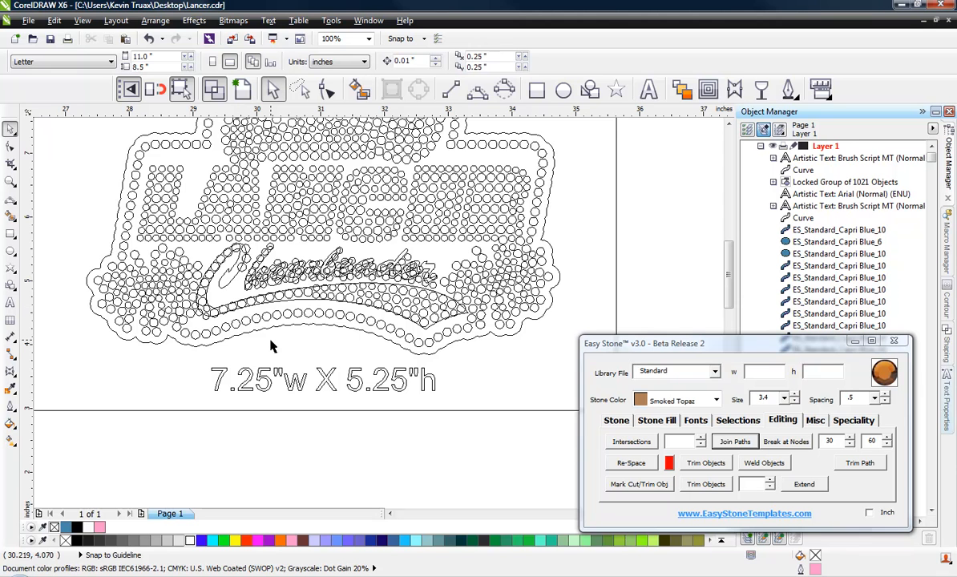
scroll(474, 384, "down", 2)
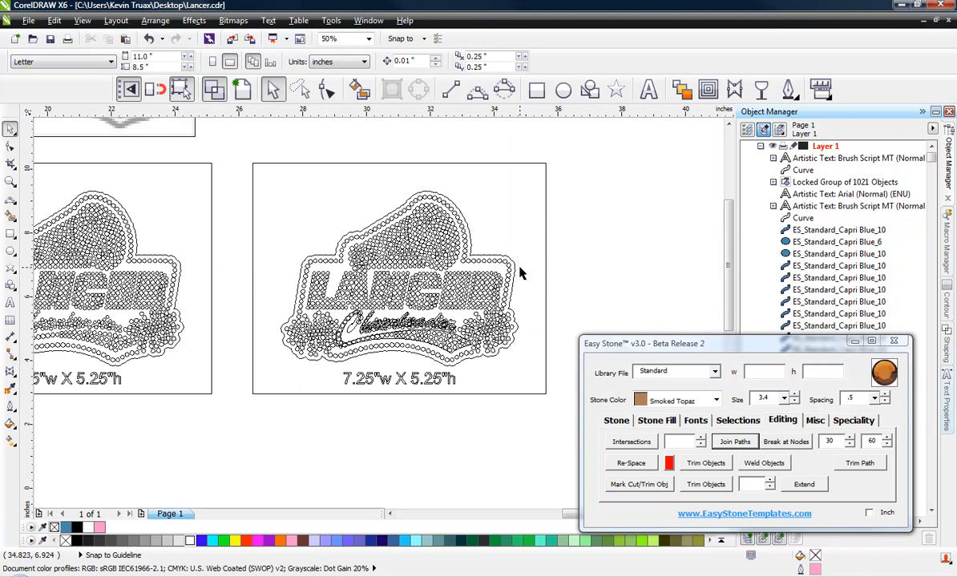
right_click(543, 219)
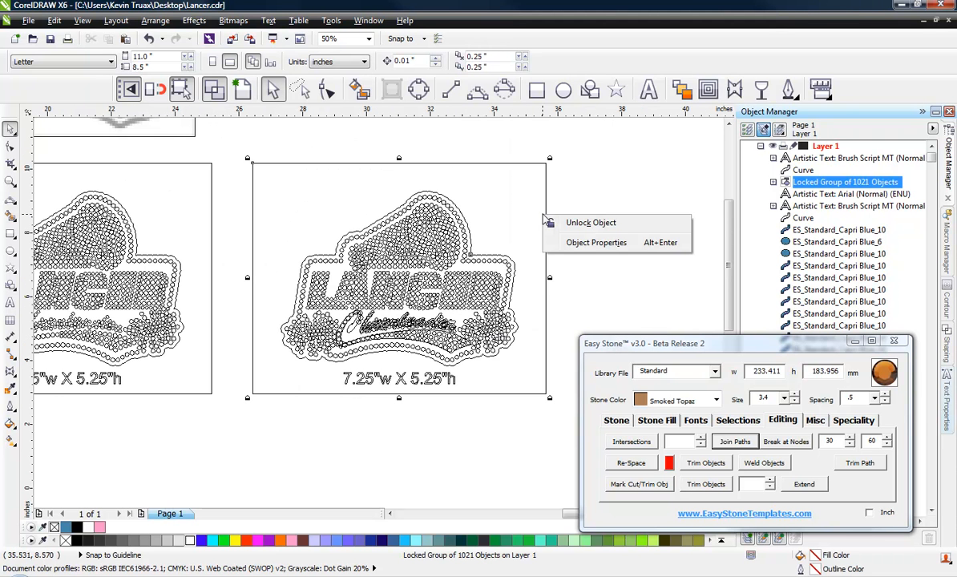
left_click(497, 191)
right_click(506, 186)
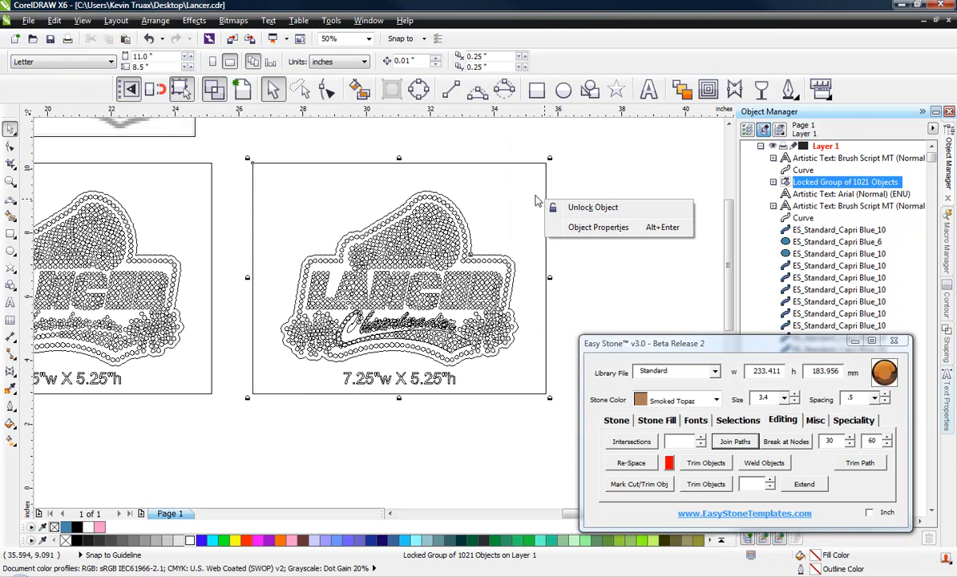
left_click(553, 196)
right_click(537, 213)
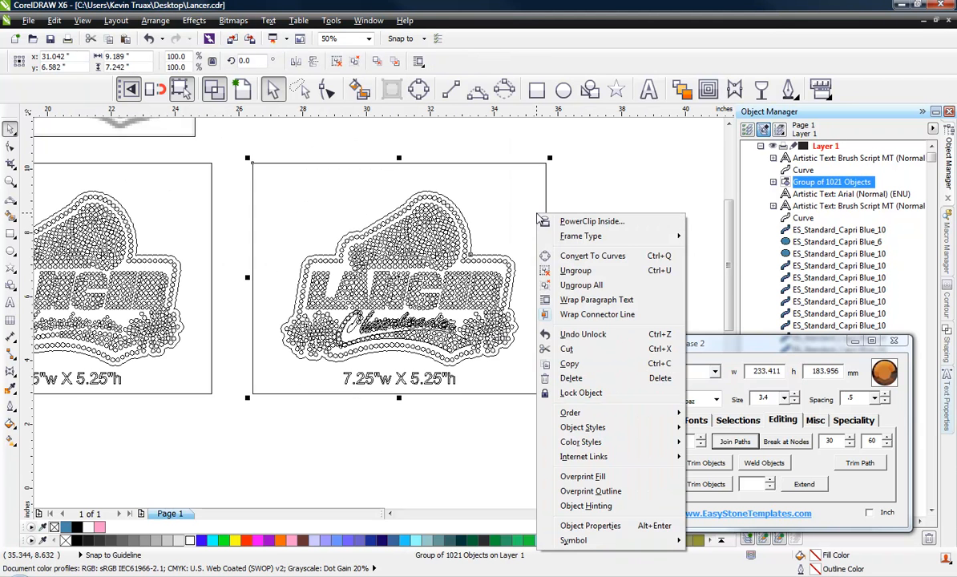
left_click(597, 272)
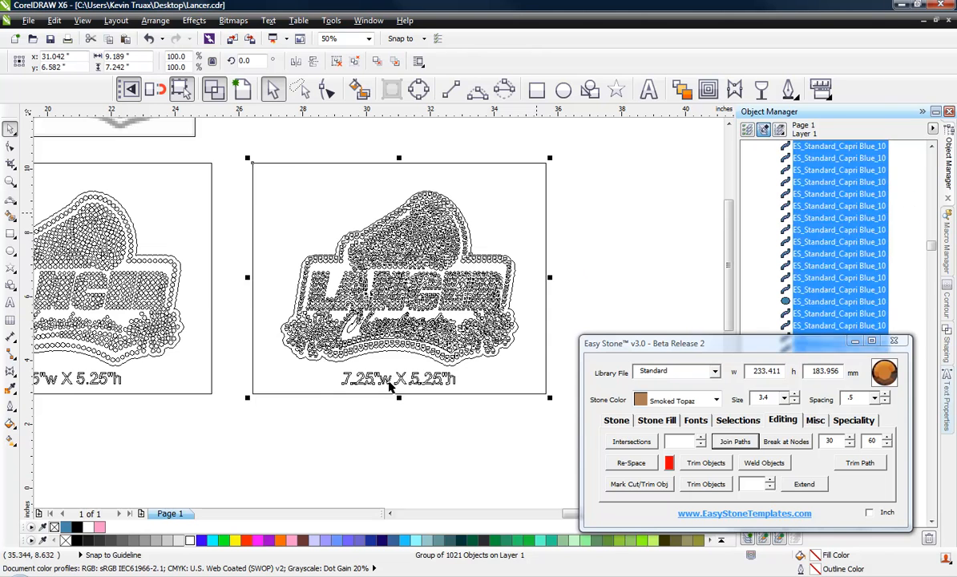
key("Escape")
Step: Lock the rectangular WeedBox frame around the design copy
scroll(368, 331, "up", 1)
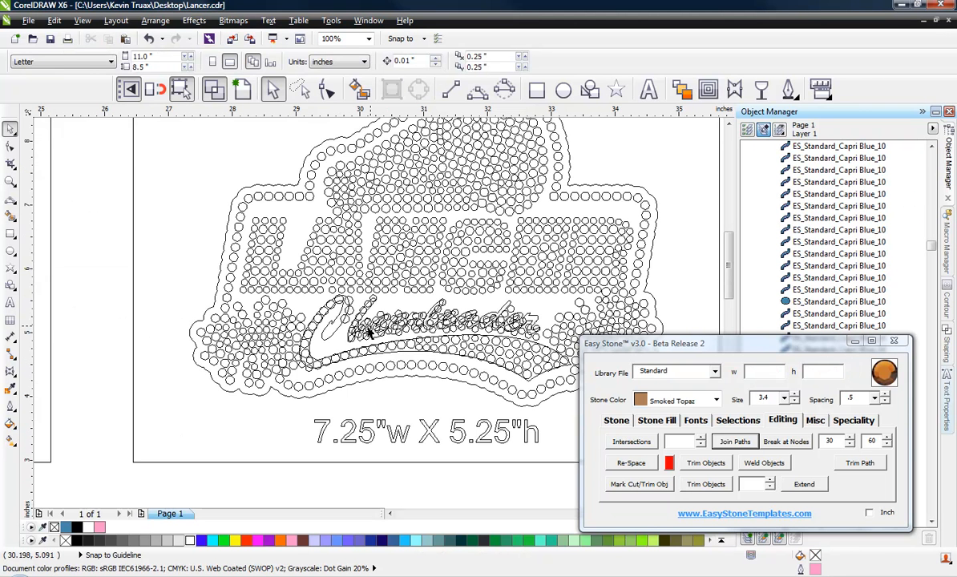
left_click(166, 324)
scroll(166, 324, "down", 1)
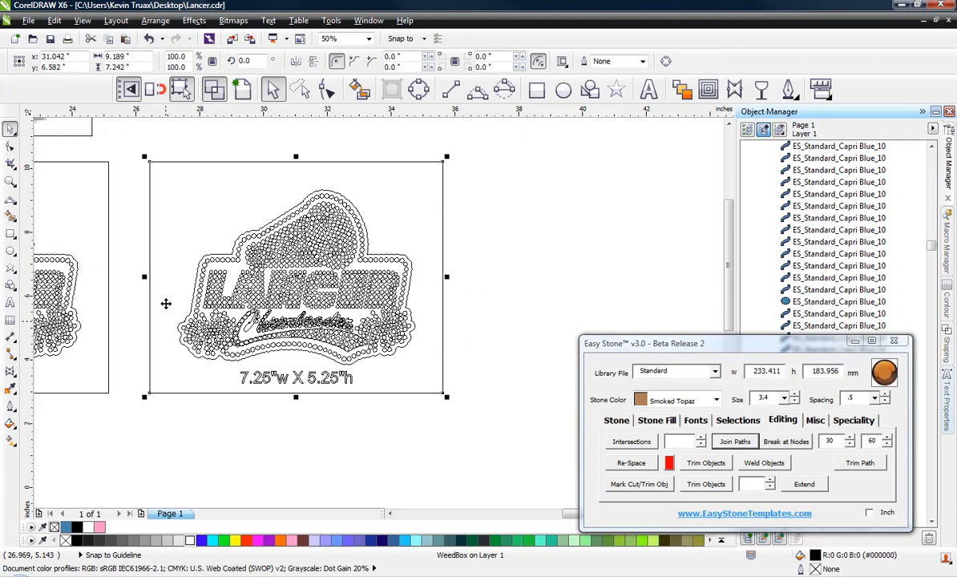
right_click(171, 183)
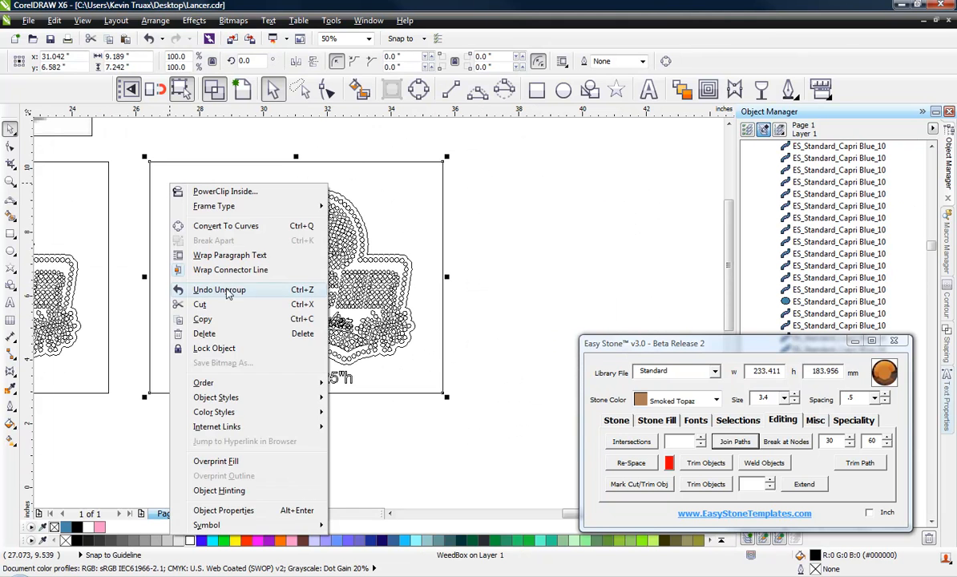
left_click(220, 348)
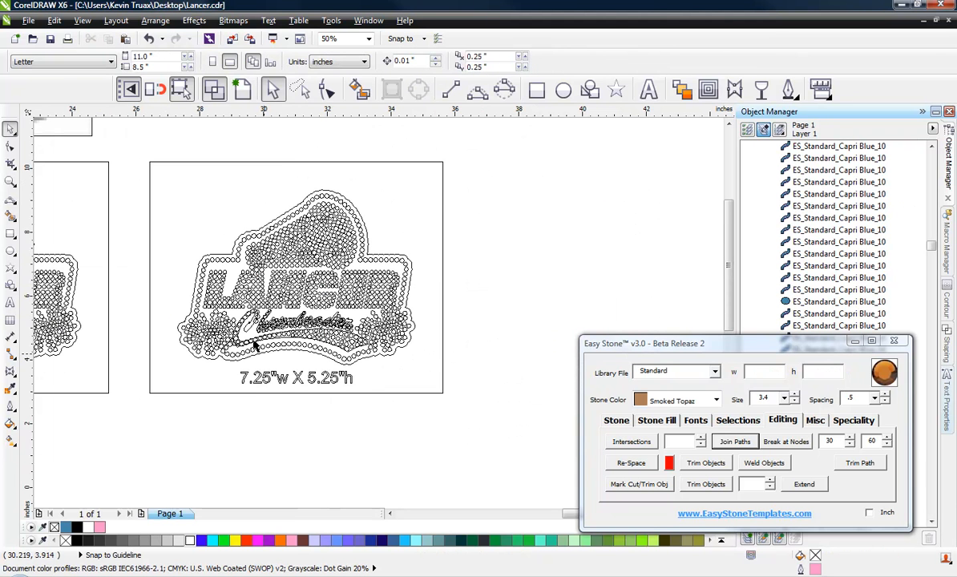
Step: Undo the accidental move of the DeCalCutLine outline during freehand picking, and lock that outline in place
scroll(280, 323, "up", 1)
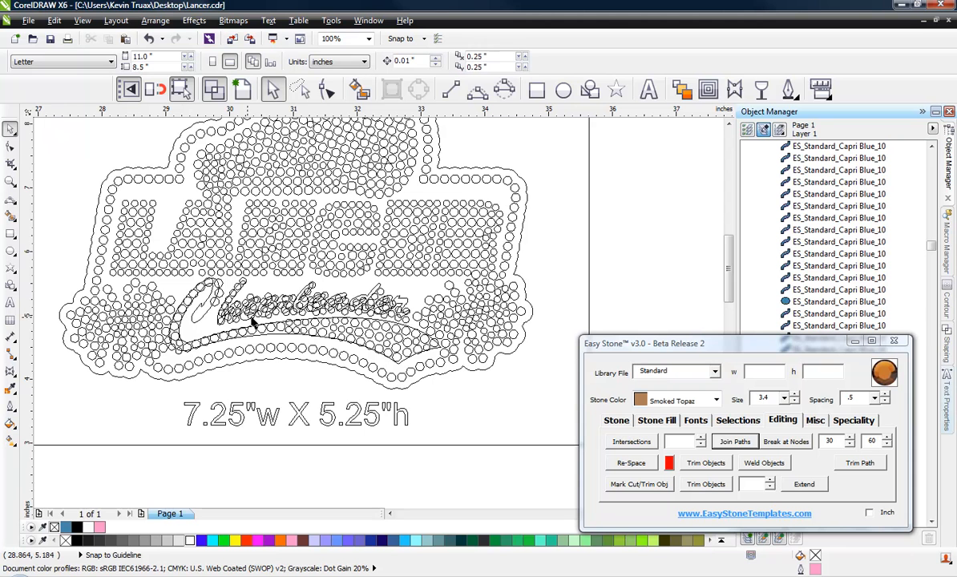
scroll(212, 319, "up", 1)
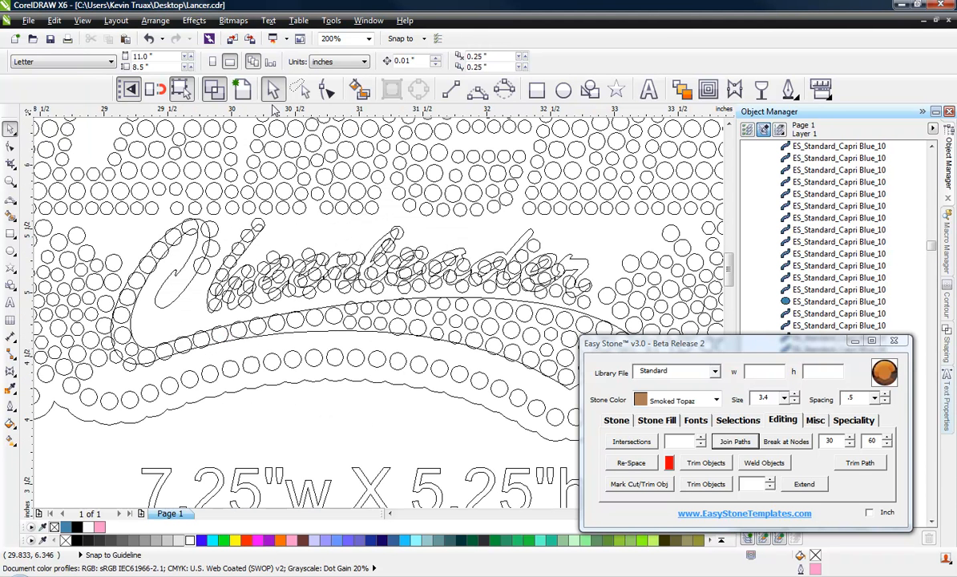
left_click(299, 89)
left_click_drag(179, 323, 157, 352)
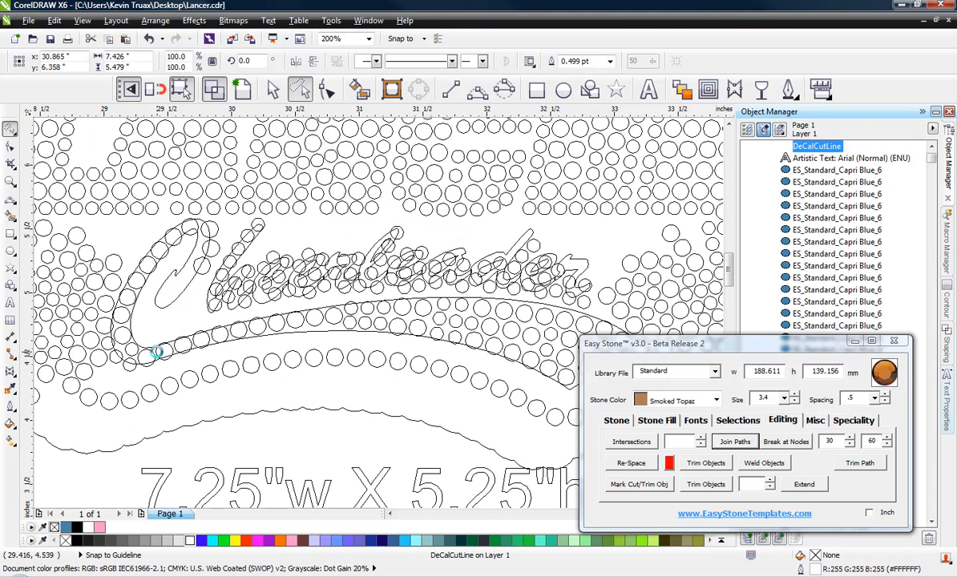
key("ctrl+z")
right_click(214, 394)
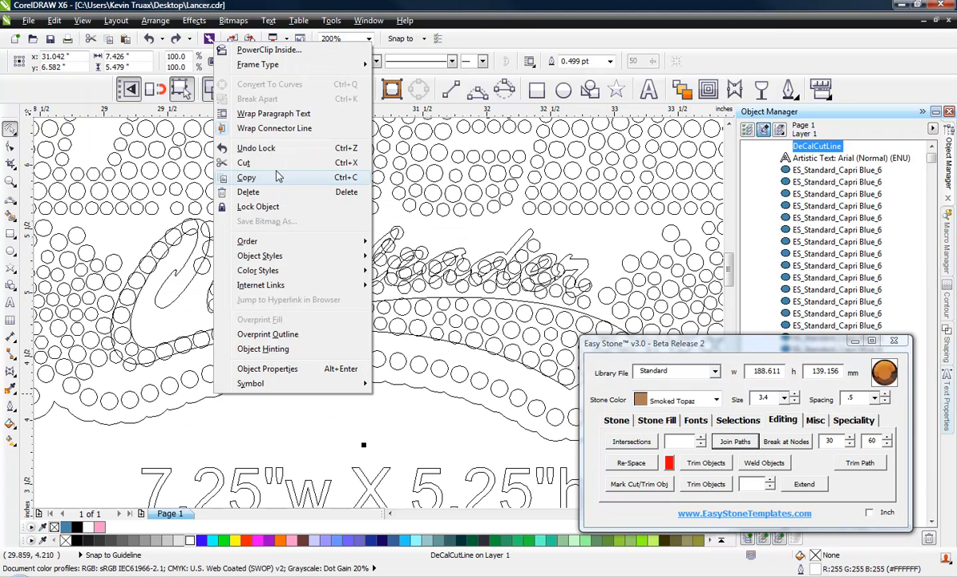
left_click(222, 420)
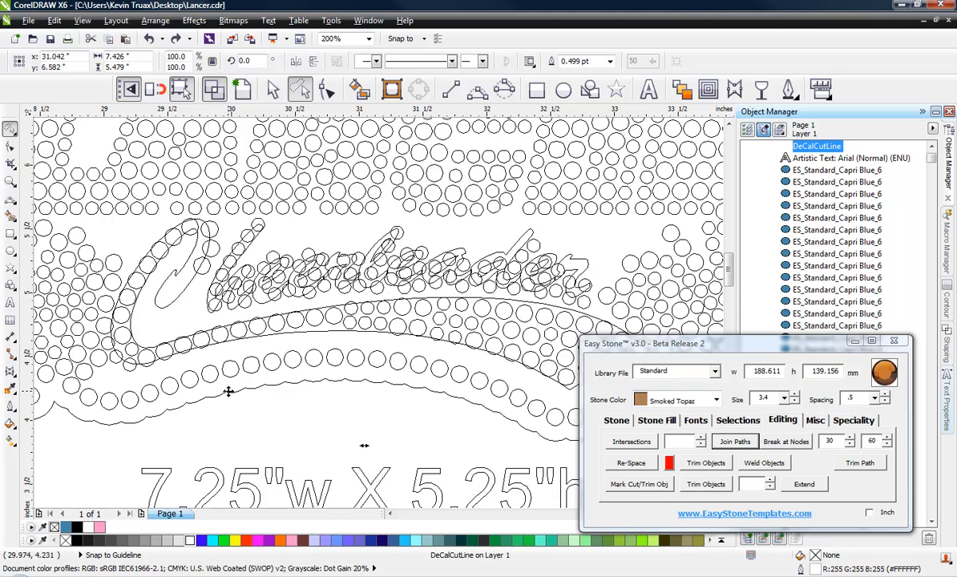
right_click(228, 391)
left_click(264, 203)
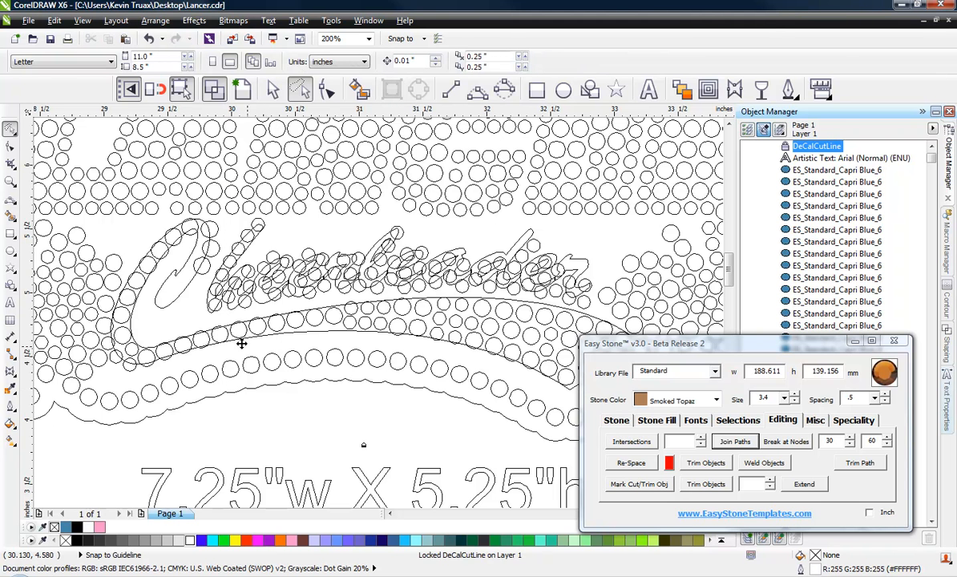
Step: Freehand-pick and delete the old rhinestones along the swoosh's left and middle parts and those in the "heerleader" script
left_click(190, 313)
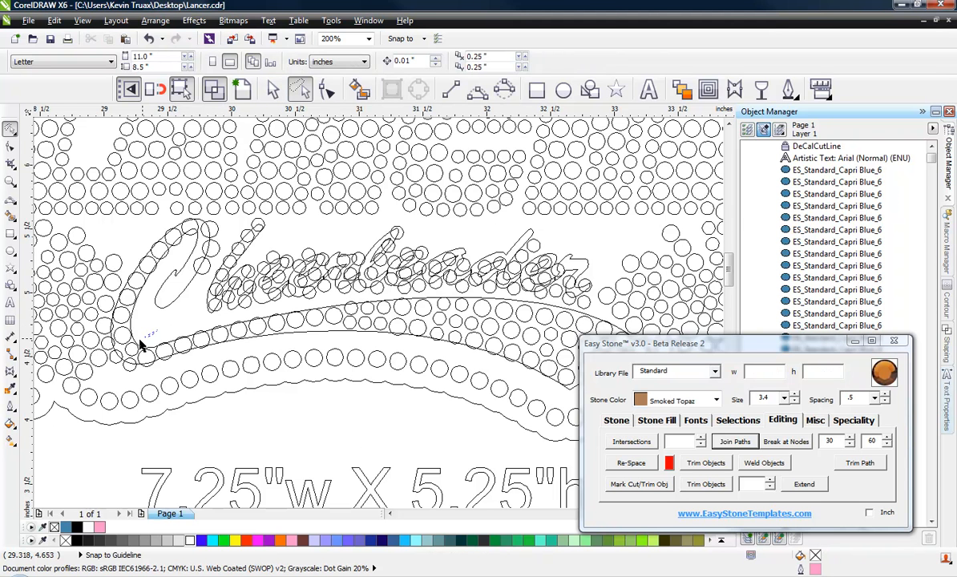
mouse_move(139, 345)
left_mouse_down()
mouse_move(137, 374)
mouse_move(341, 344)
mouse_move(491, 341)
mouse_move(483, 297)
mouse_move(465, 288)
mouse_move(200, 328)
left_mouse_up()
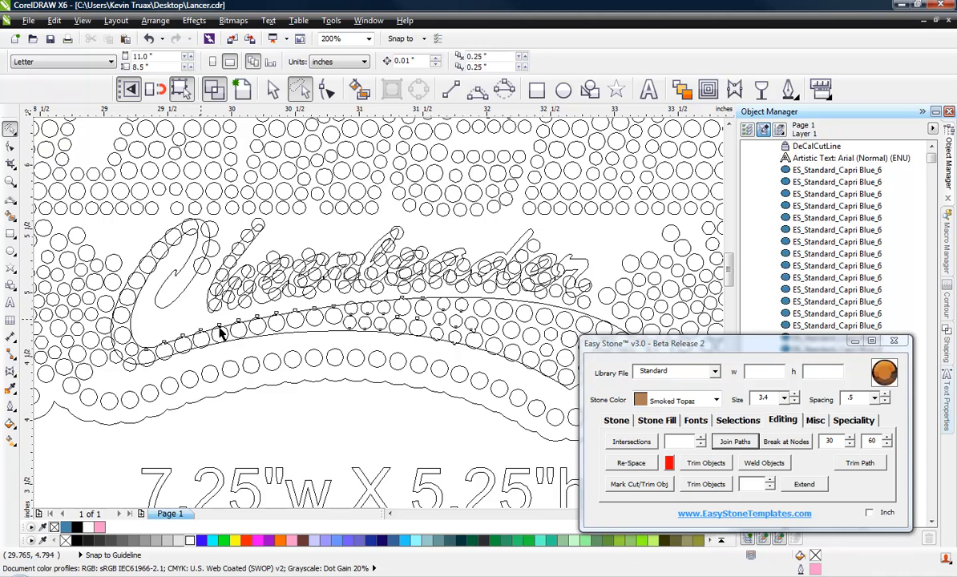
key("Delete")
mouse_move(192, 329)
left_mouse_down()
mouse_move(202, 278)
mouse_move(247, 220)
mouse_move(270, 211)
mouse_move(367, 224)
mouse_move(434, 216)
mouse_move(545, 235)
mouse_move(603, 271)
mouse_move(593, 311)
mouse_move(529, 306)
left_mouse_up()
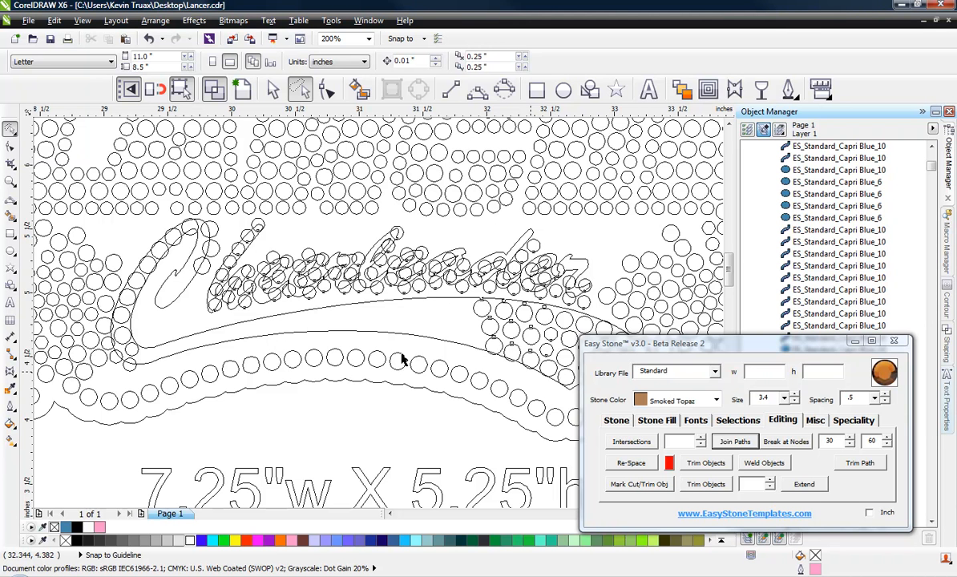
key("Delete")
Step: Freehand-pick and delete the leftover rhinestones inside the swoosh's right end, keeping the pompom stones at its tip
scroll(270, 292, "down", 3)
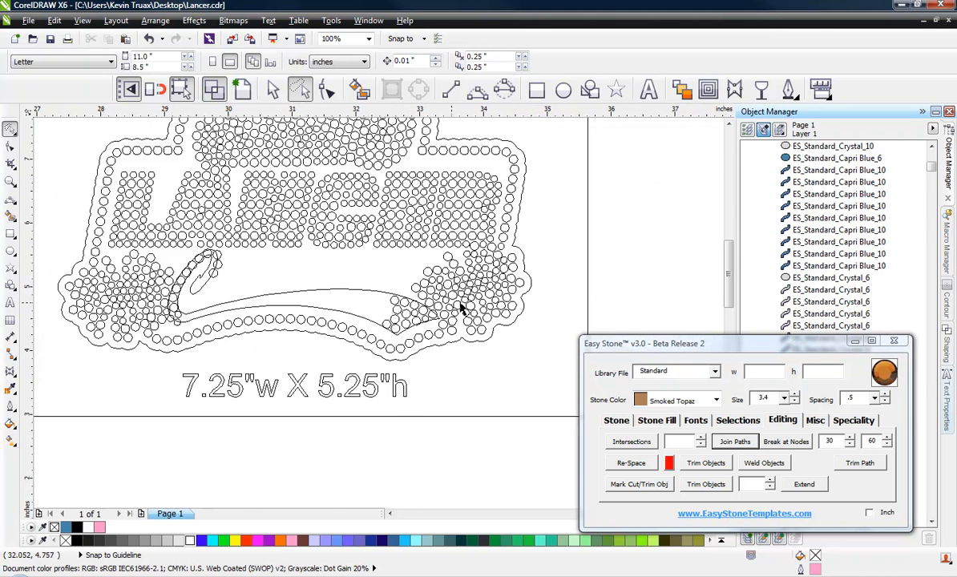
scroll(462, 303, "up", 4)
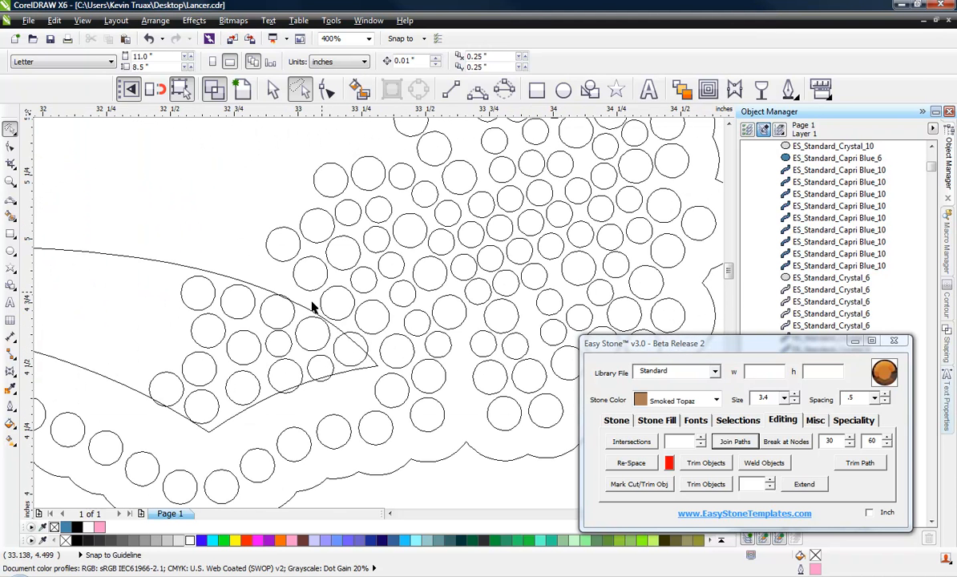
left_click(318, 338)
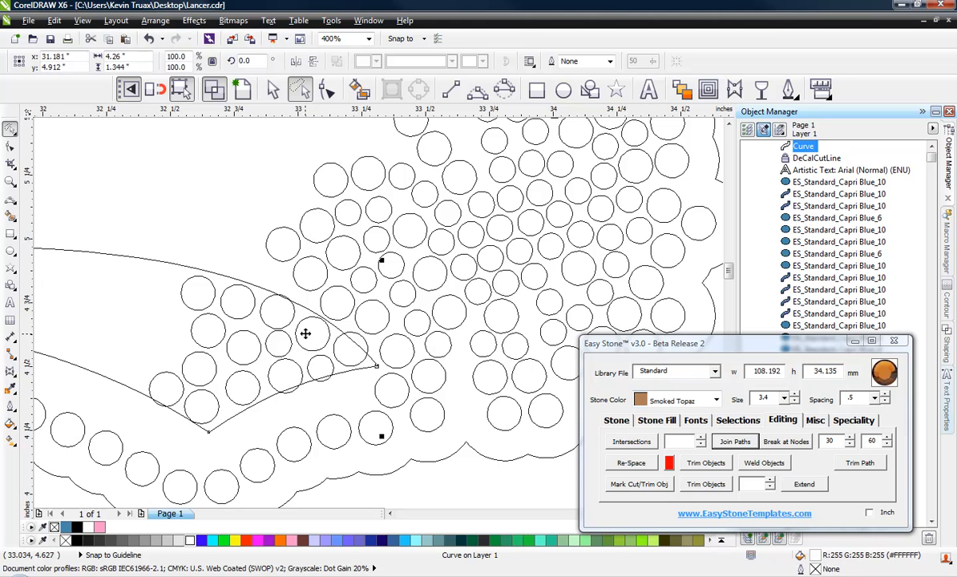
mouse_move(173, 250)
left_mouse_down()
mouse_move(322, 295)
mouse_move(338, 328)
mouse_move(330, 348)
mouse_move(337, 378)
mouse_move(318, 405)
mouse_move(166, 433)
mouse_move(100, 405)
left_mouse_up()
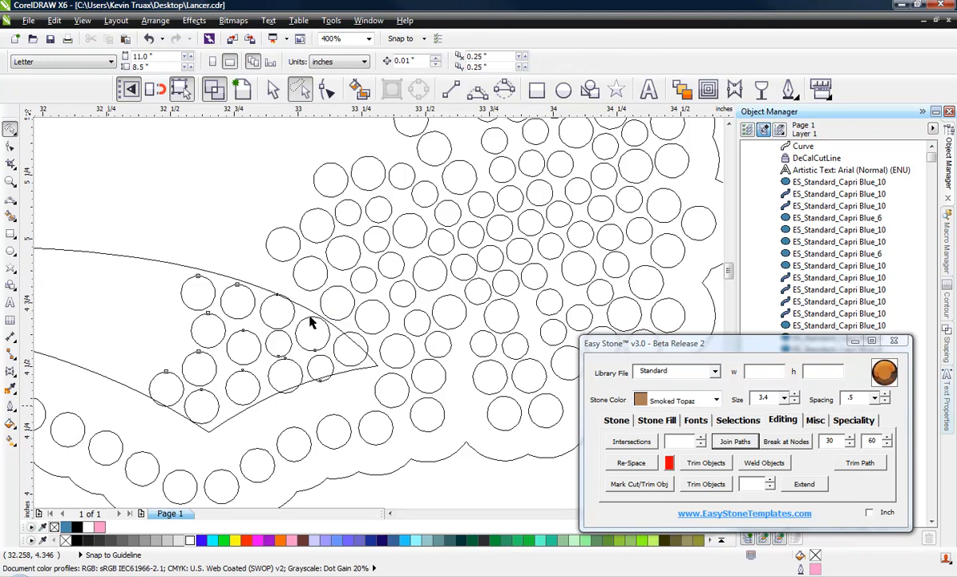
key("Delete")
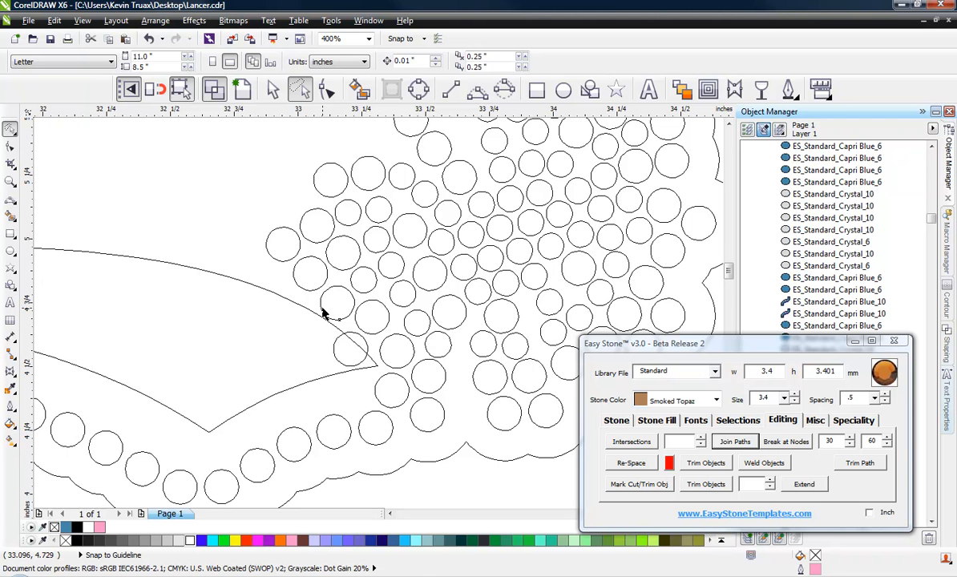
Step: Group the two pompom stones overlapping the swoosh's tip and give them a one-step outside contour of 0.033 inches
left_click(323, 308)
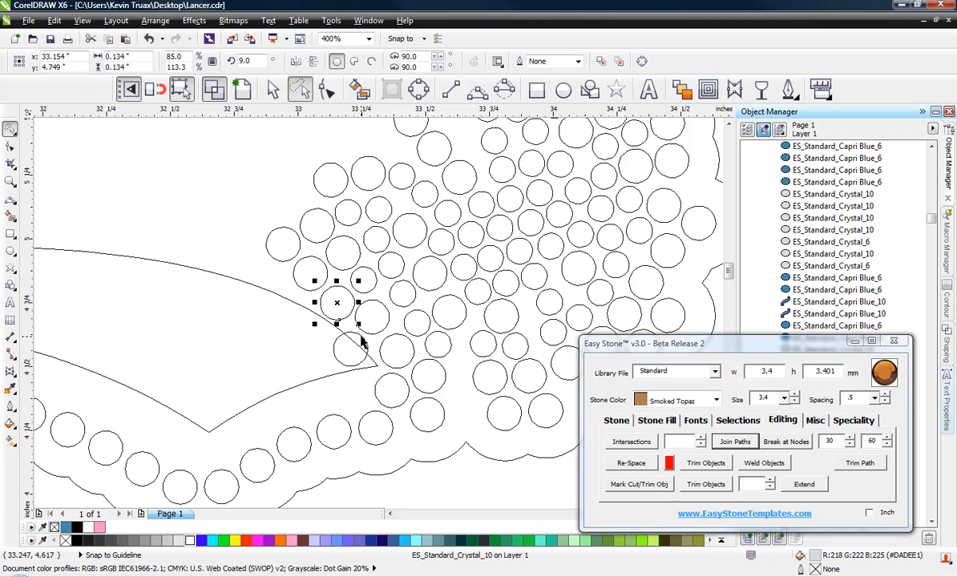
left_click(361, 341, "shift")
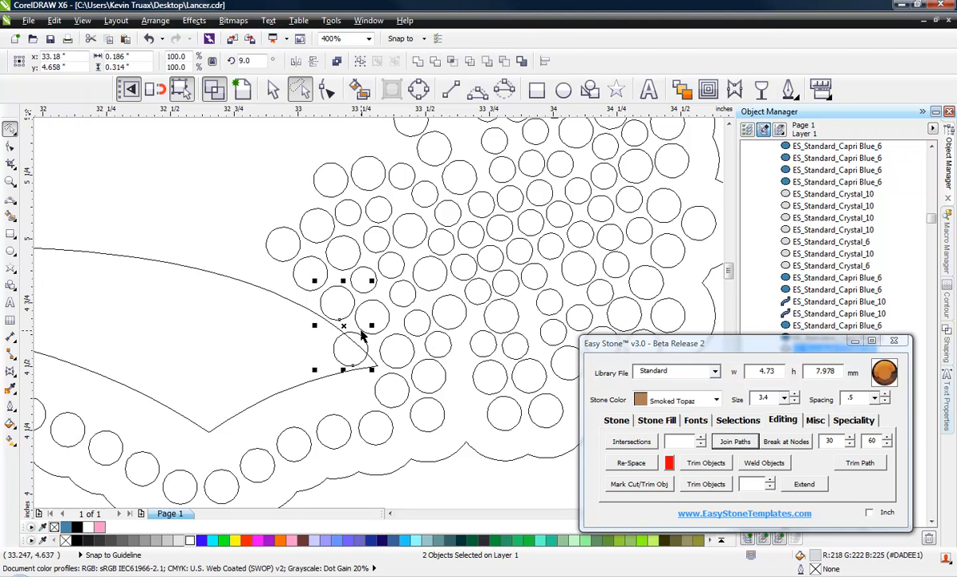
key("ctrl+g")
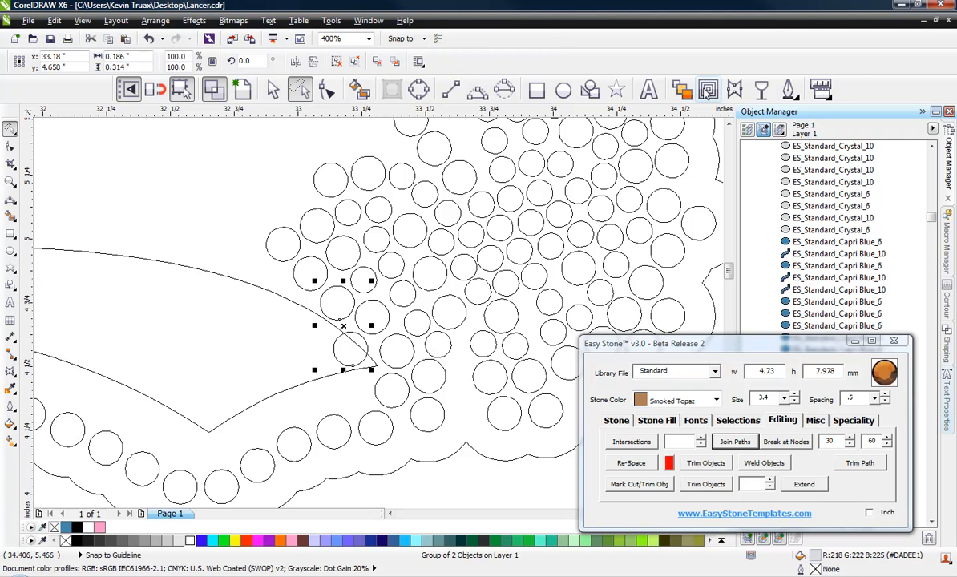
left_click(708, 89)
left_click_drag(327, 310, 313, 343)
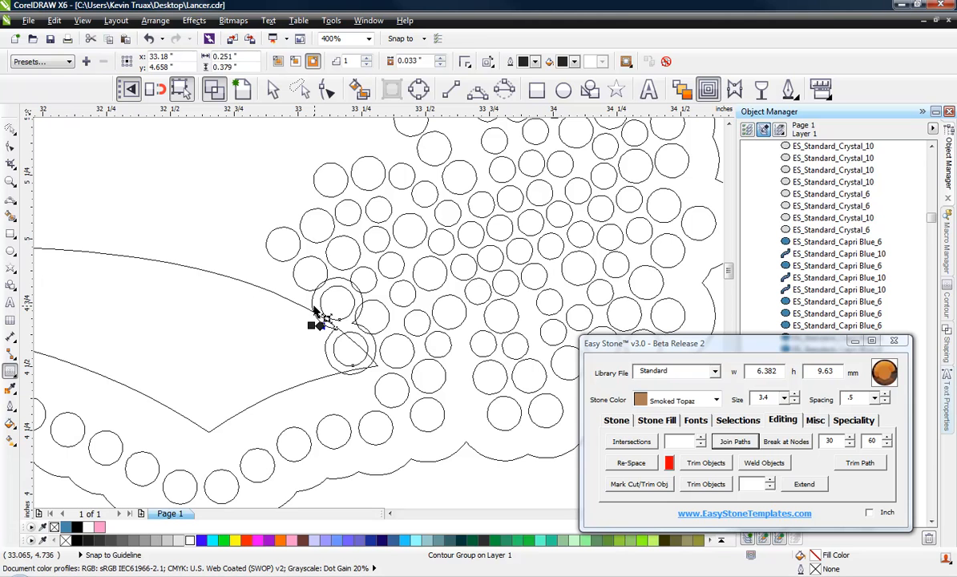
Step: Break apart the contour group around the two pompom stones and select the separated contour outline
right_click(315, 308)
left_click(315, 300)
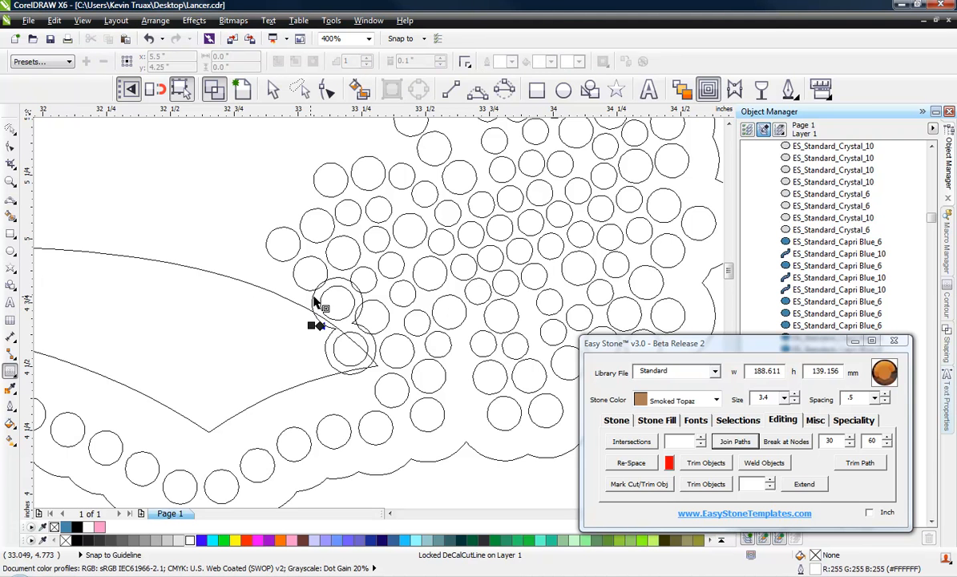
left_click(311, 297)
right_click(310, 297)
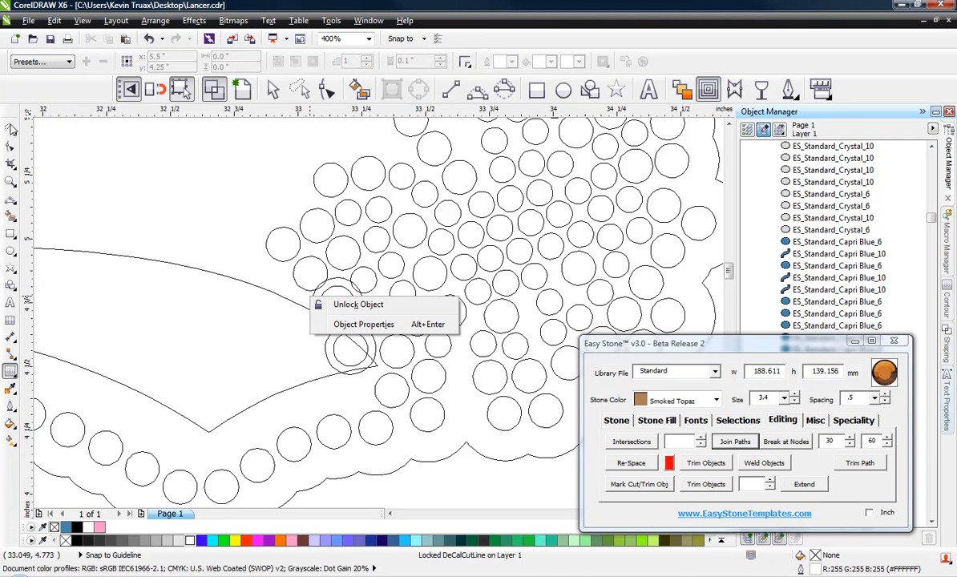
left_click(314, 304)
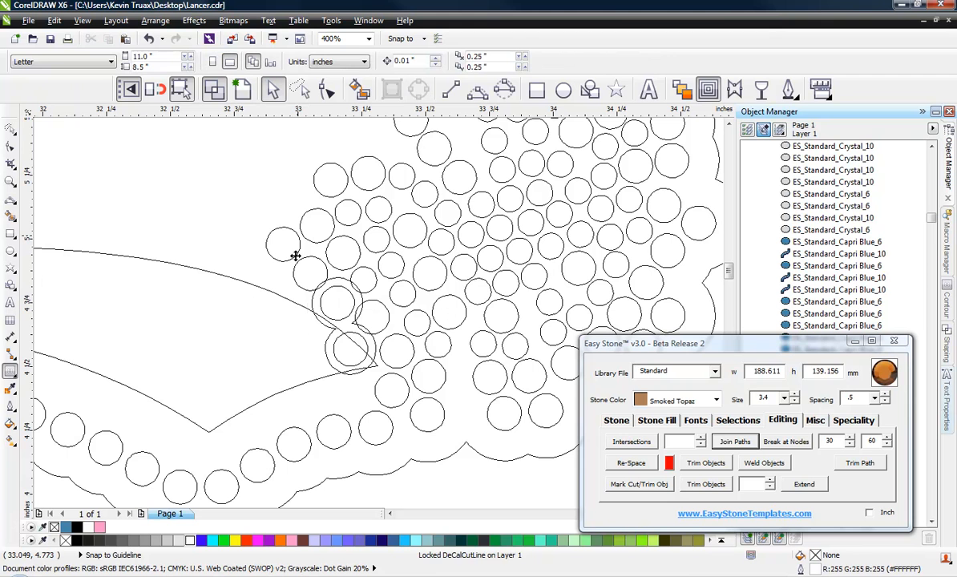
left_click(315, 305)
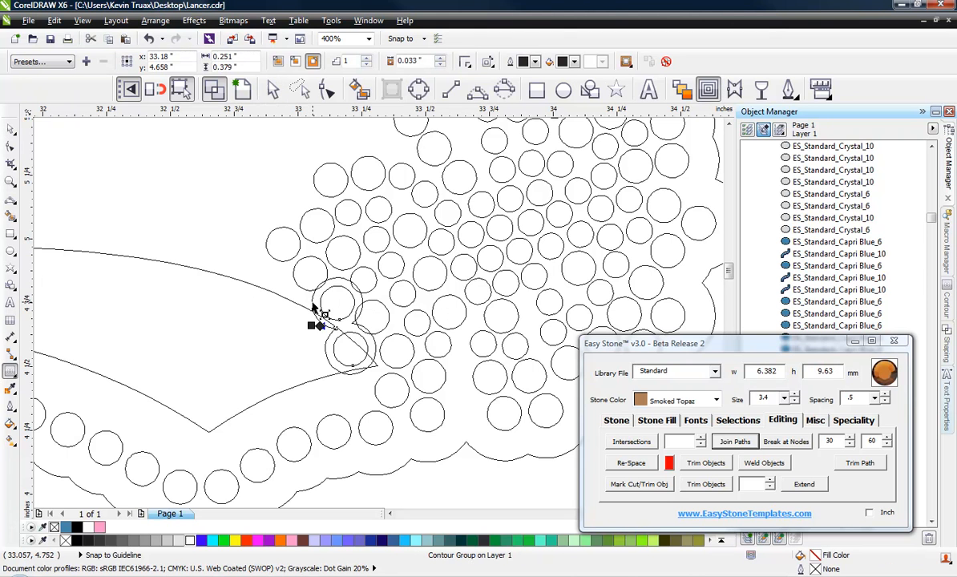
right_click(313, 304)
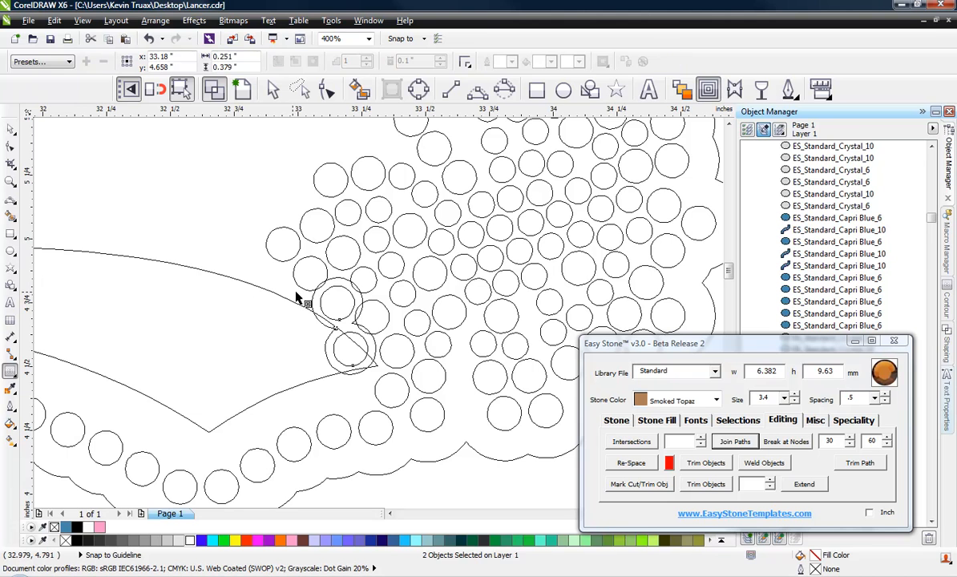
key("Escape")
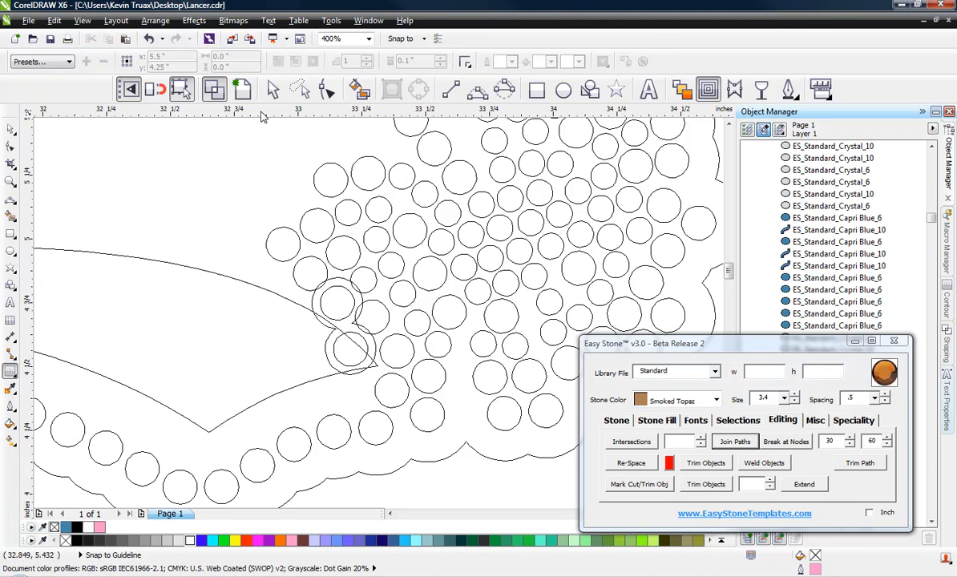
key("space")
left_click(311, 304)
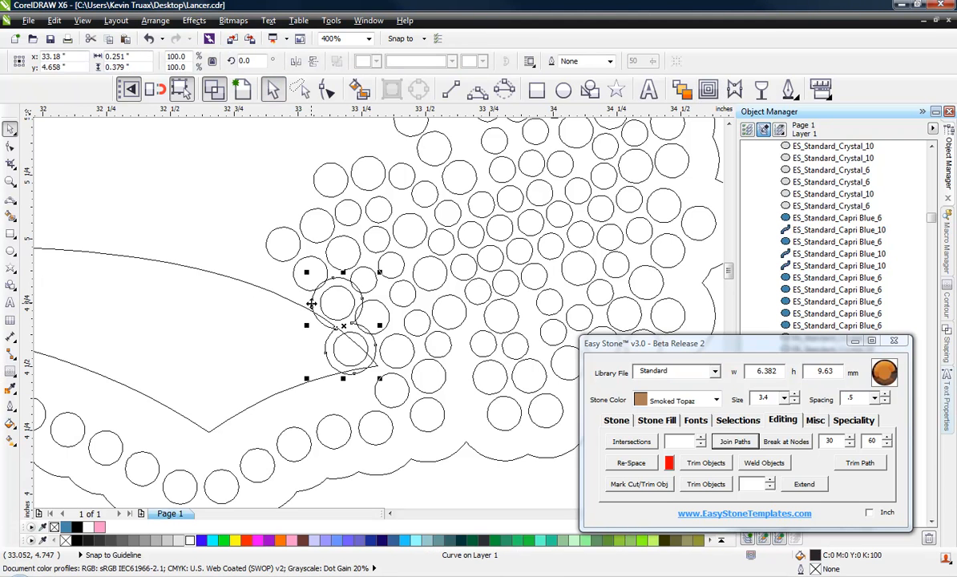
Step: Trim the swoosh with the contour outline around the two pompom stones, and delete the contour and the leftover tip fragment
left_click(271, 294, "shift")
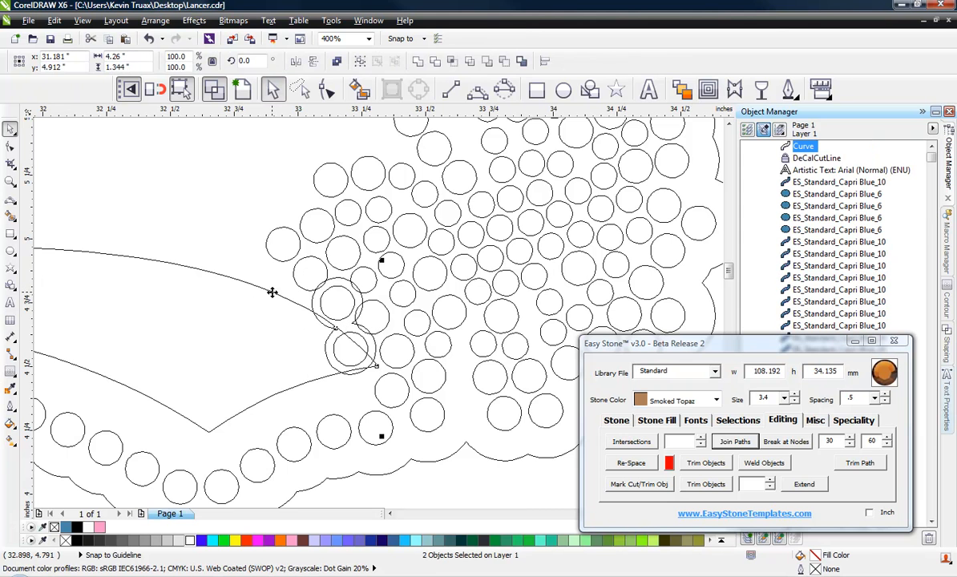
left_click(438, 71)
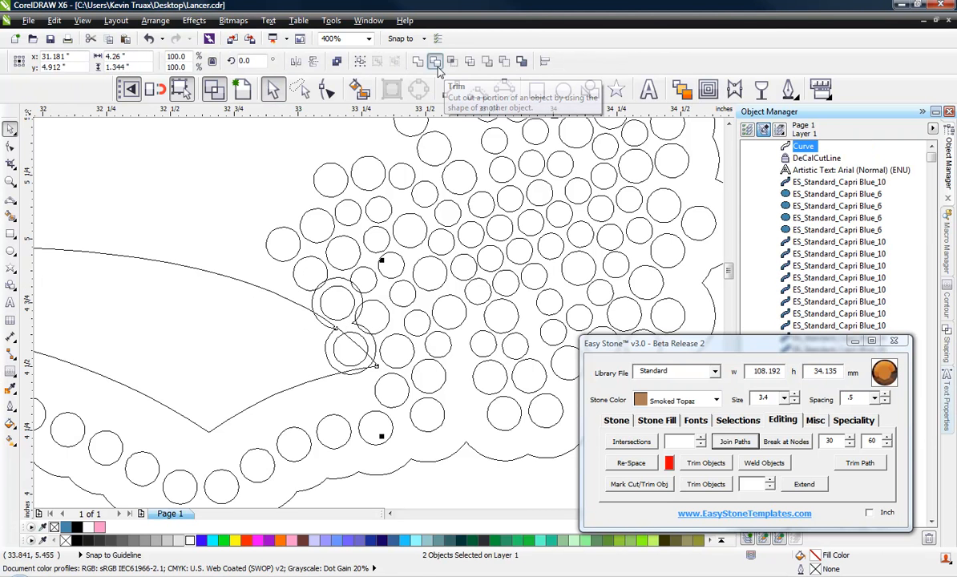
left_click(279, 279)
left_click(314, 305)
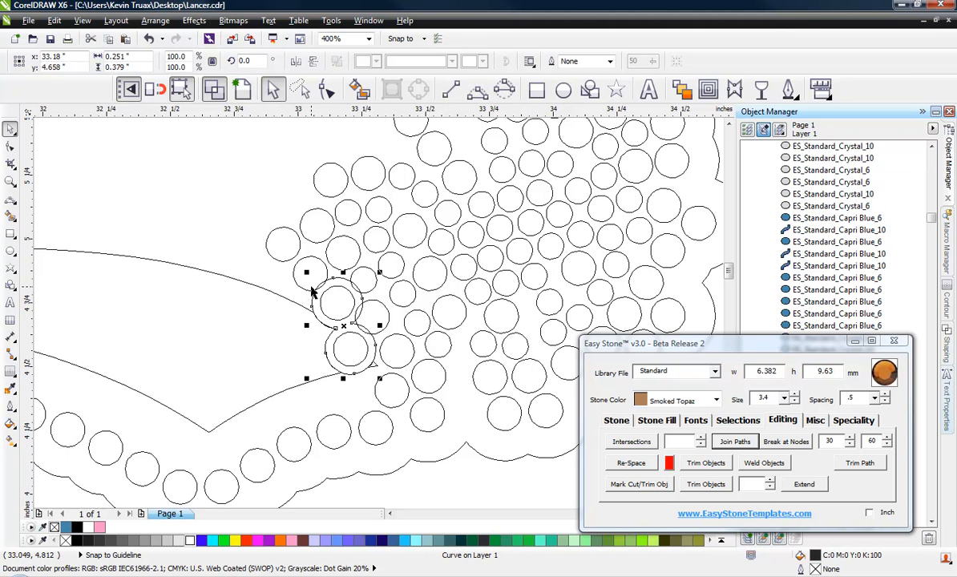
key("Escape")
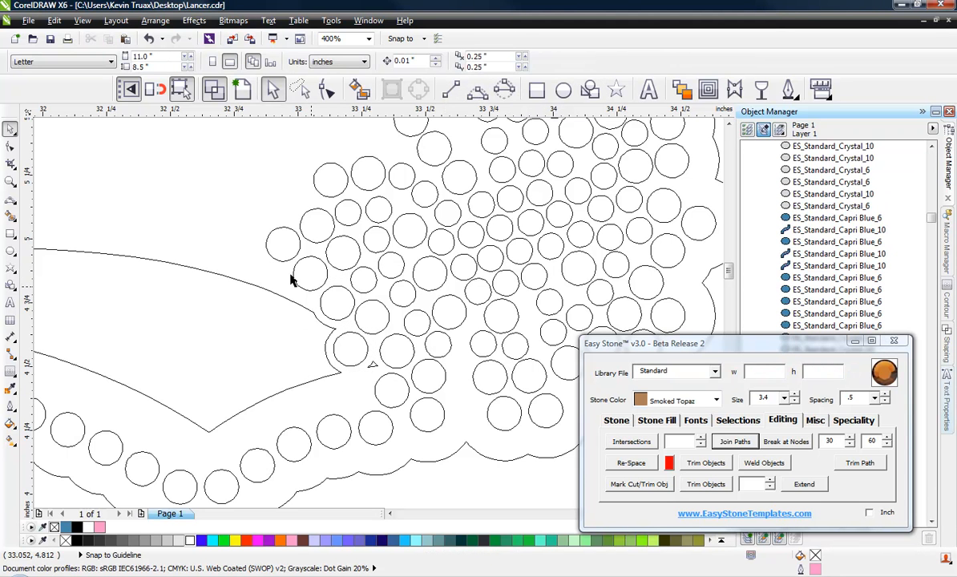
double_click(373, 366)
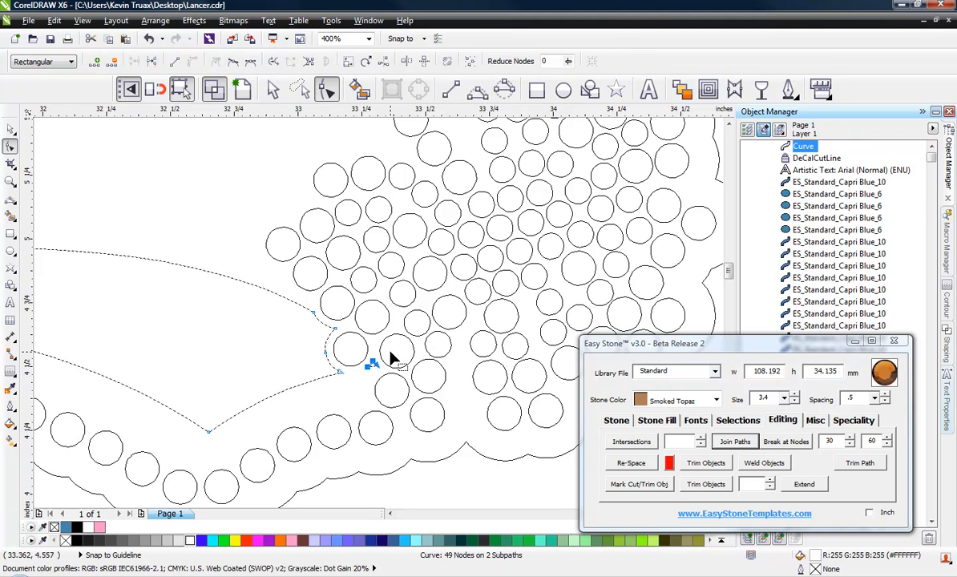
key("Delete")
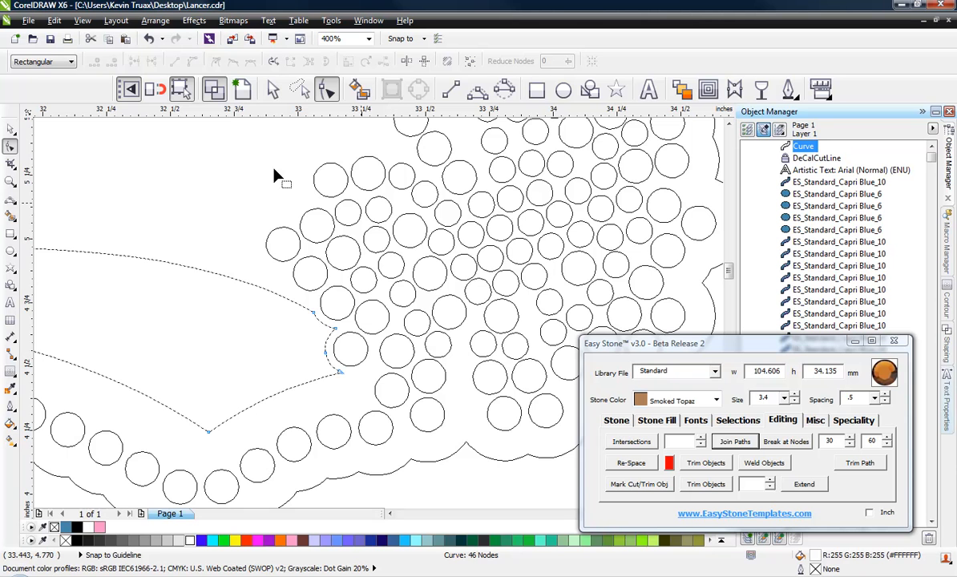
Step: Undo the swoosh trim and the earlier deletions until the "heerleader" script outline and its rhinestones are back
left_click(12, 130)
left_click(150, 183)
scroll(506, 354, "down", 2)
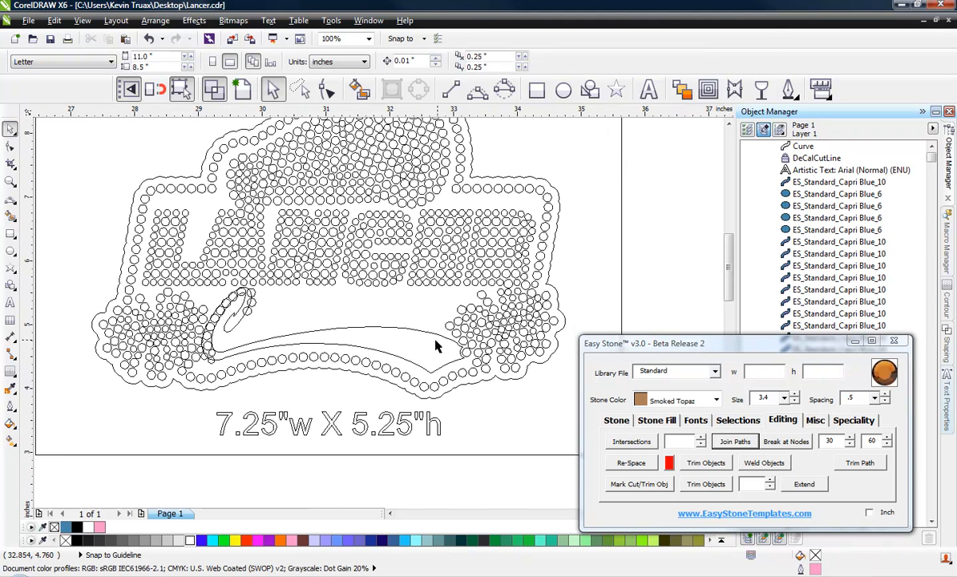
scroll(342, 329, "up", 1)
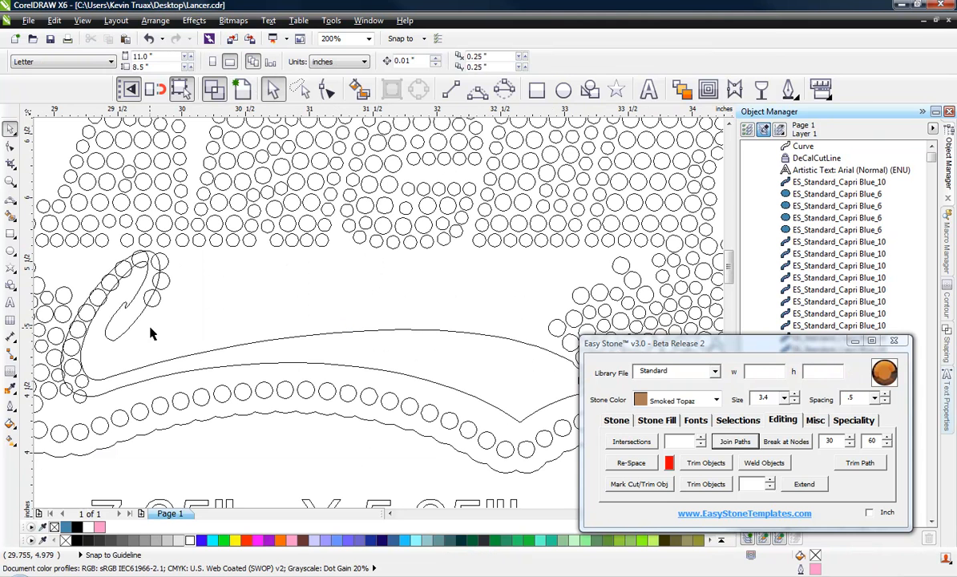
left_click(391, 313)
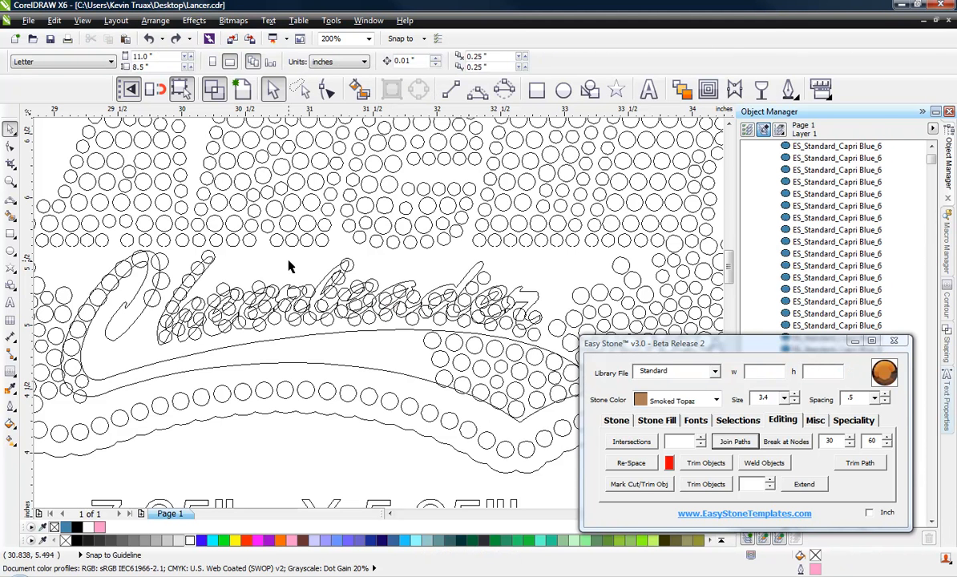
Step: Freehand-pick and delete the old rhinestones over the "heerleader" script, keeping the vector script outline
left_click(297, 89)
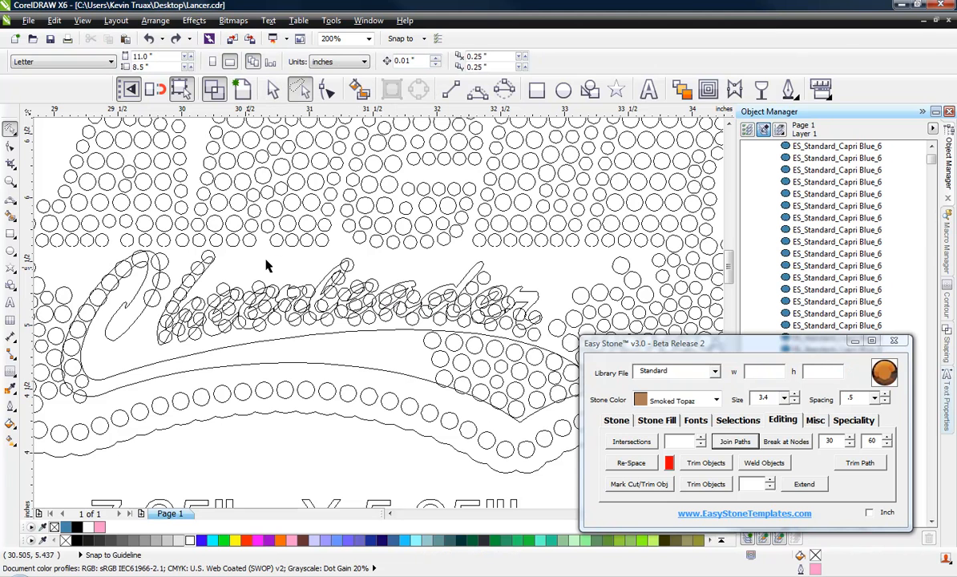
mouse_move(269, 267)
left_mouse_down()
mouse_move(422, 258)
mouse_move(519, 276)
mouse_move(550, 297)
mouse_move(547, 338)
mouse_move(535, 351)
mouse_move(467, 336)
mouse_move(239, 346)
left_mouse_up()
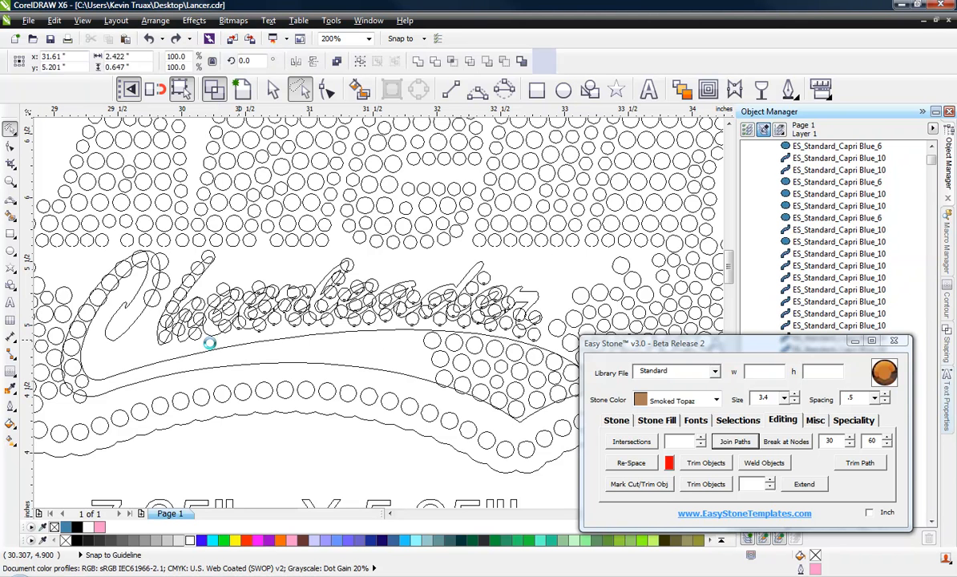
key("Delete")
mouse_move(145, 338)
left_mouse_down()
mouse_move(149, 303)
mouse_move(184, 257)
mouse_move(215, 243)
mouse_move(271, 319)
mouse_move(264, 351)
left_mouse_up()
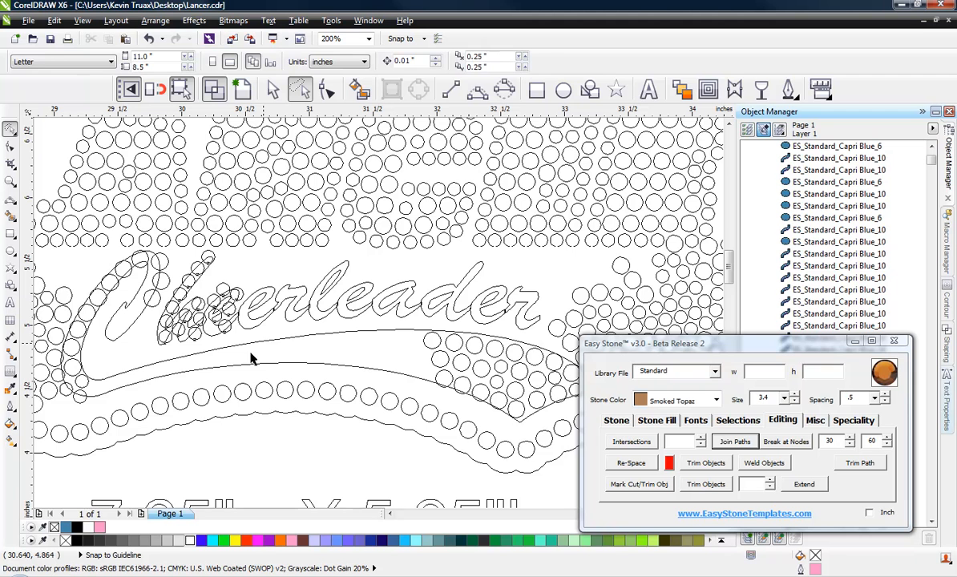
key("Delete")
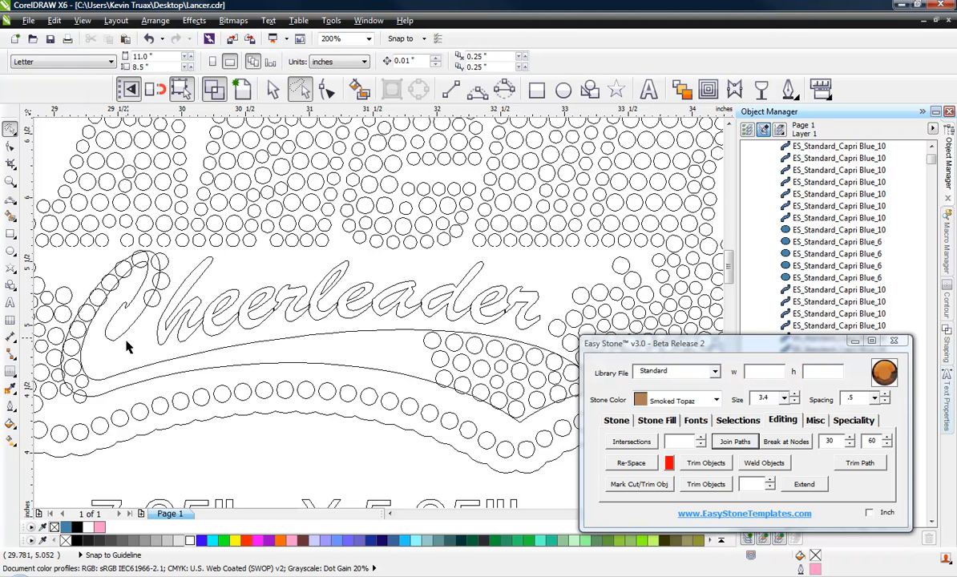
Step: Freehand-pick and delete the old rhinestones inside the swoosh's right end, keeping the pompom stones at its tip
scroll(231, 330, "down", 1)
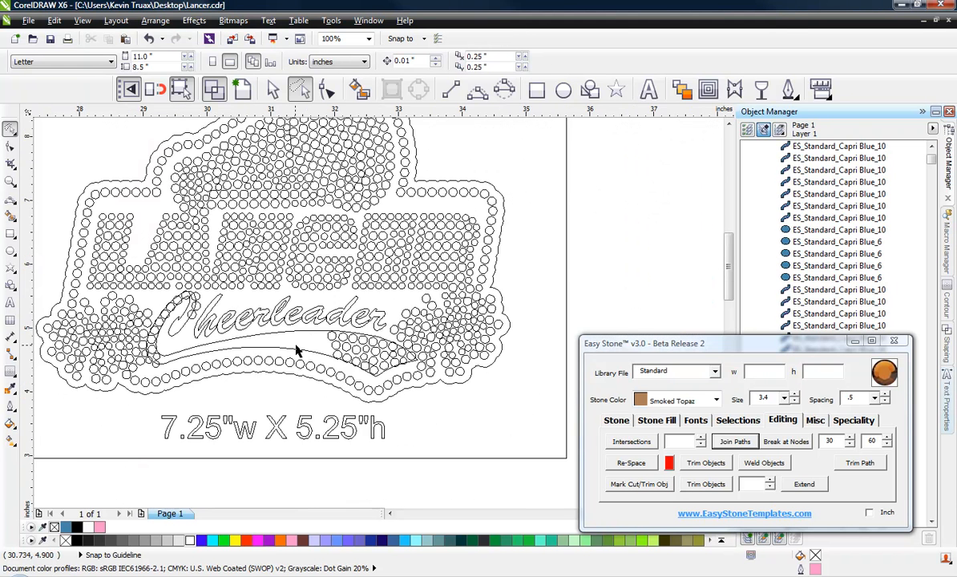
scroll(296, 350, "up", 2)
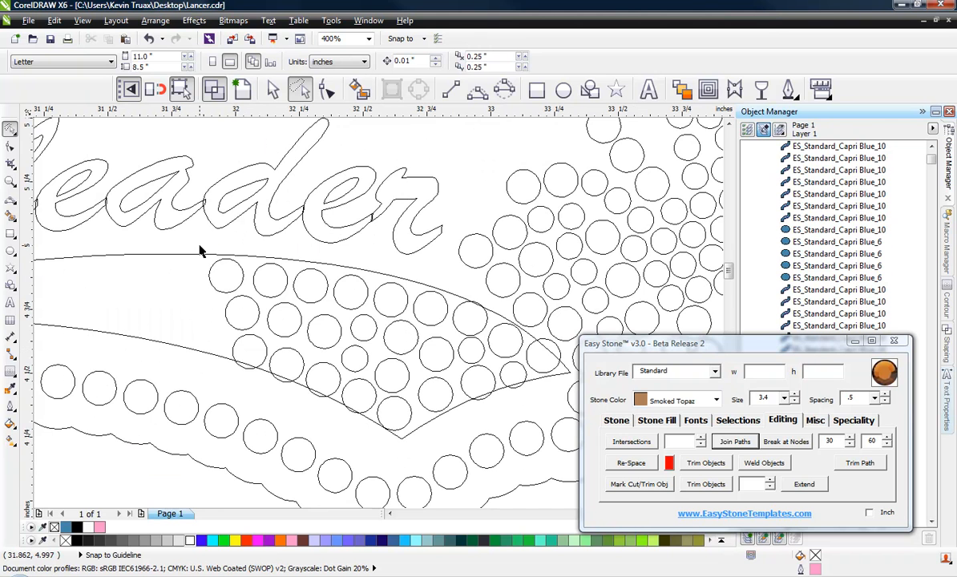
mouse_move(201, 248)
left_mouse_down()
mouse_move(509, 315)
mouse_move(534, 357)
mouse_move(534, 389)
mouse_move(526, 417)
mouse_move(491, 436)
mouse_move(385, 448)
mouse_move(315, 434)
mouse_move(192, 364)
left_mouse_up()
key("Delete")
mouse_move(311, 248)
left_mouse_down()
mouse_move(500, 304)
mouse_move(368, 356)
mouse_move(324, 351)
left_mouse_up()
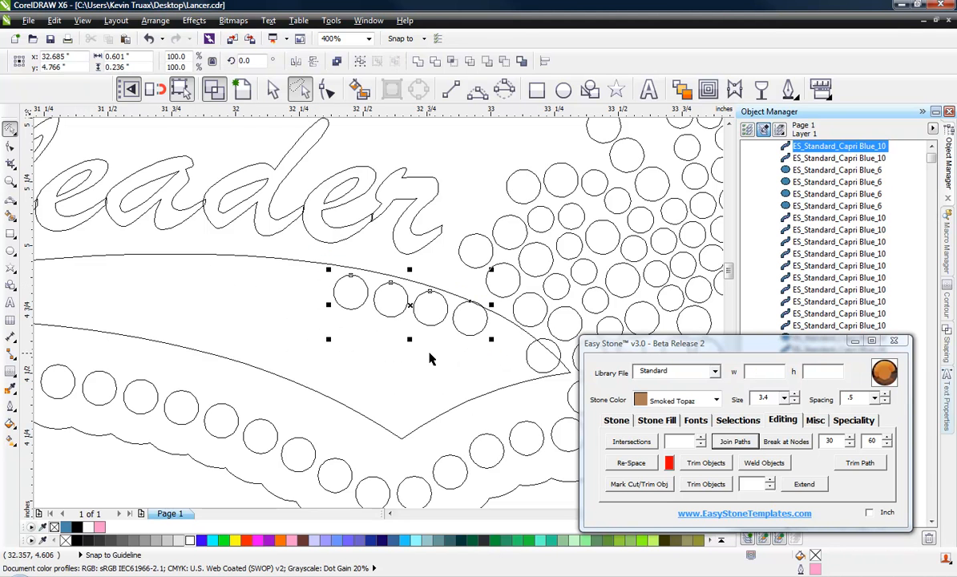
key("Delete")
Step: Group the two pompom stones at the swoosh's right tip and add a one-step outside contour of 0.033 inches
scroll(359, 304, "down", 1)
scroll(463, 324, "up", 1)
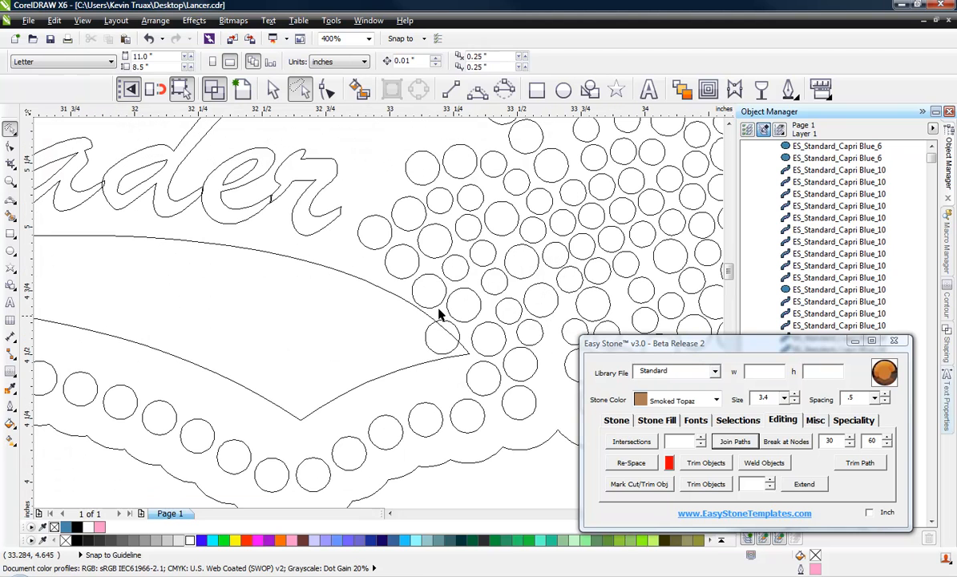
left_click(415, 297)
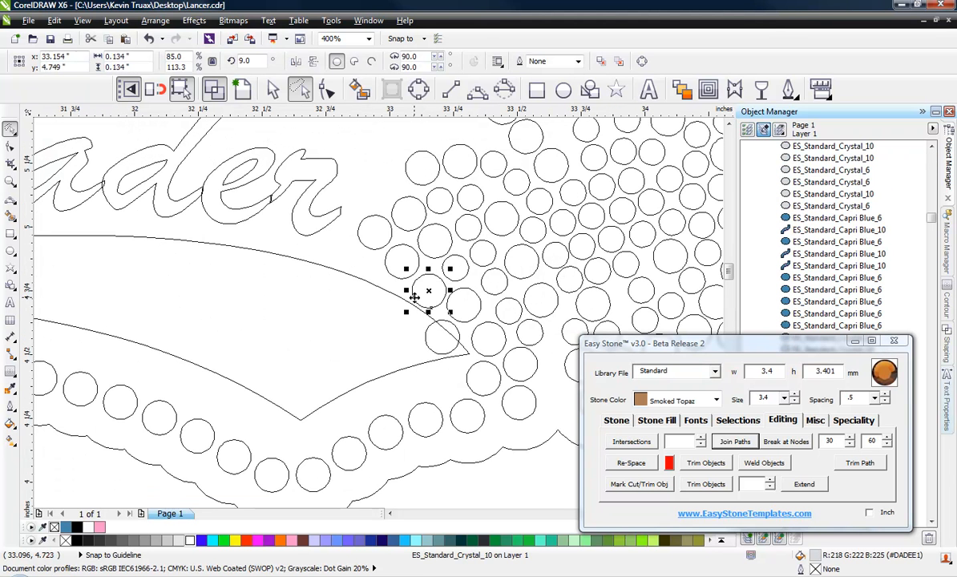
left_click(459, 336, "shift")
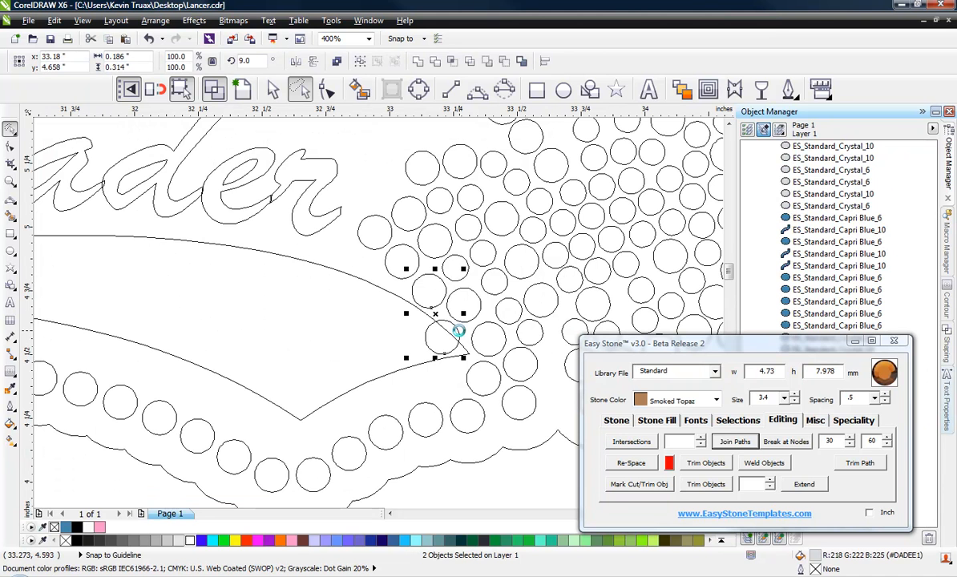
key("ctrl+g")
left_click(708, 89)
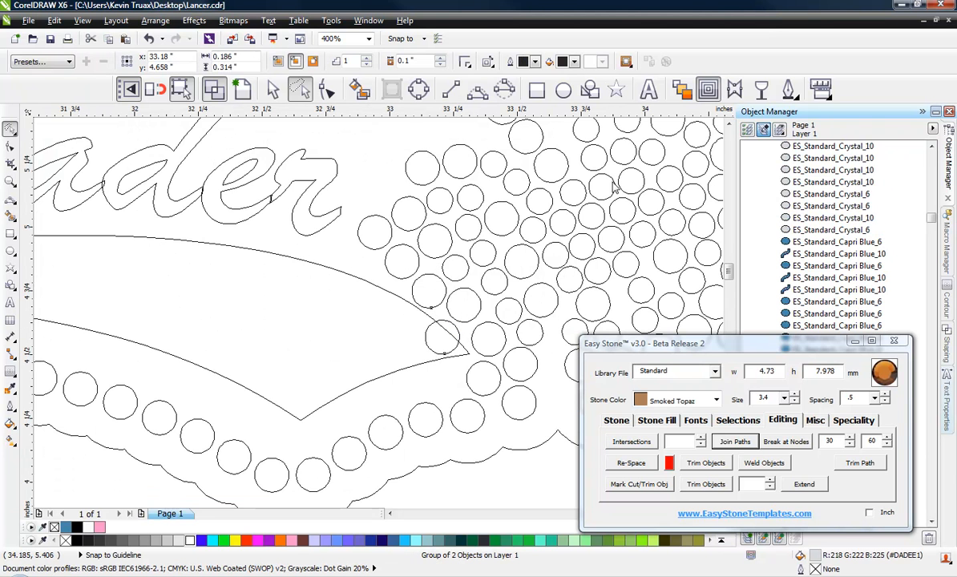
left_click_drag(427, 299, 393, 320)
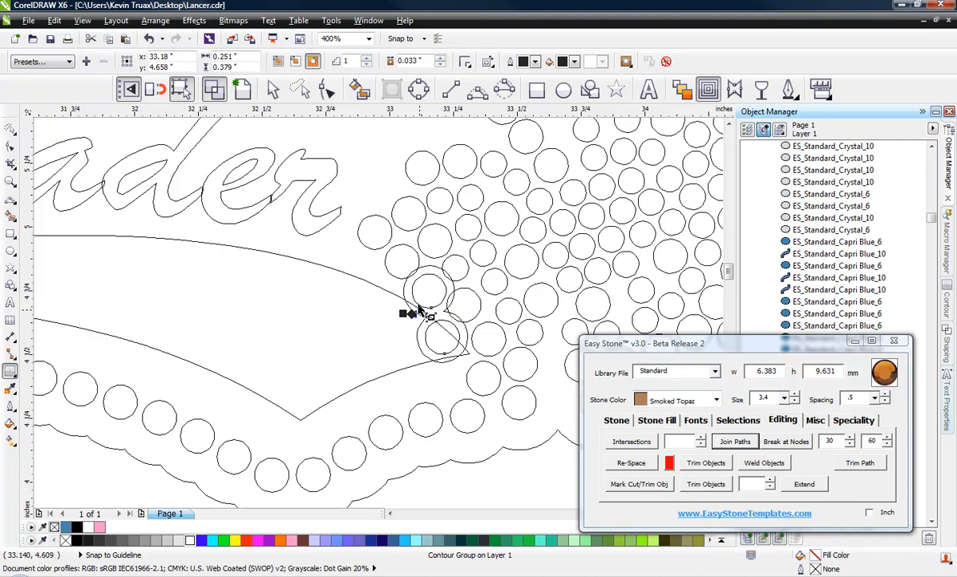
Step: Break the new contour group apart from the two pompom stones
key("space")
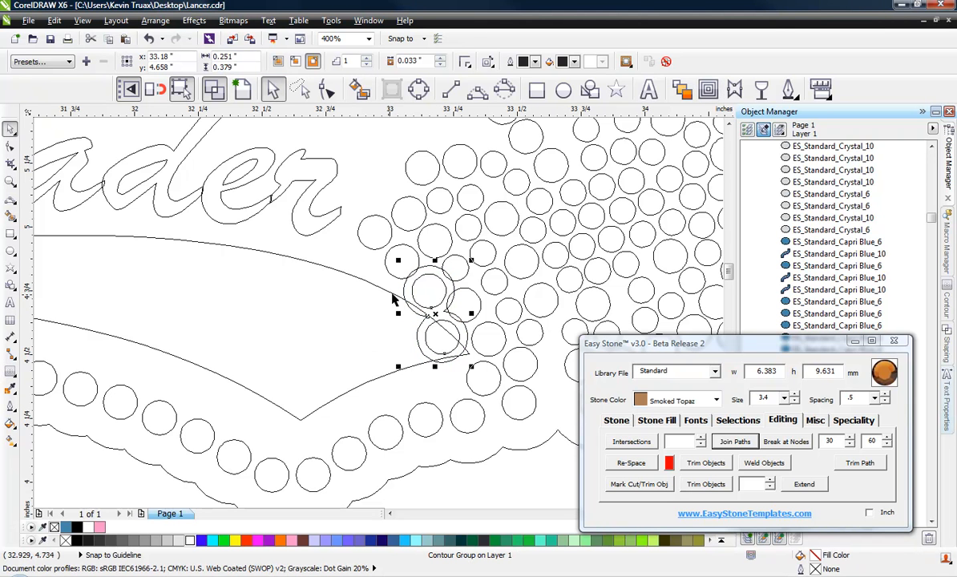
right_click(406, 291)
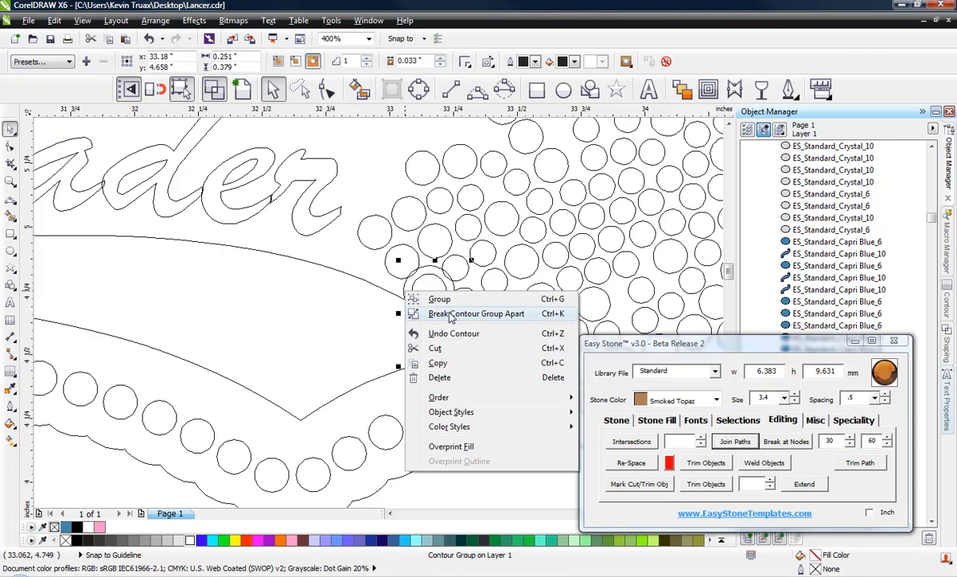
left_click(421, 315)
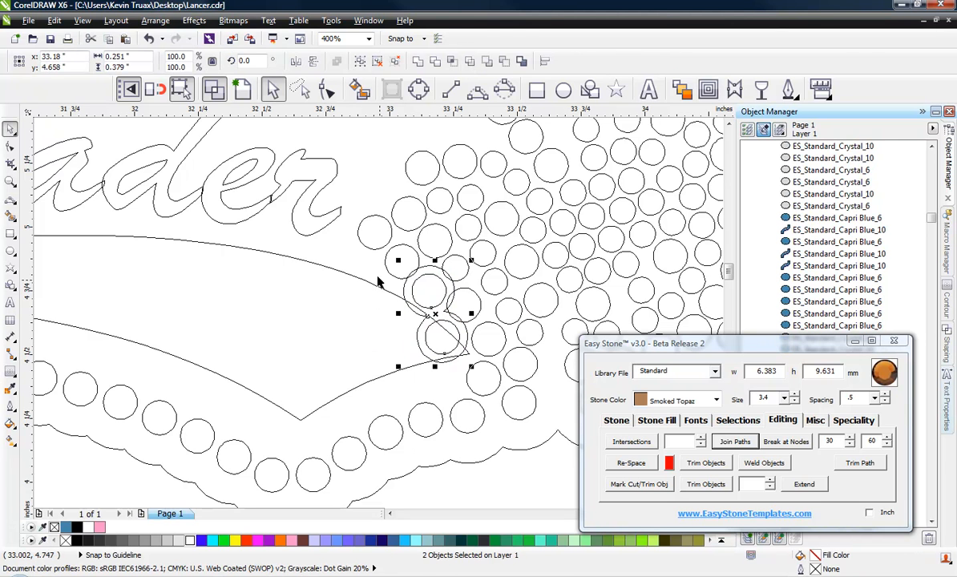
Step: Trim the swoosh with the separated contour outline, and delete that outline
left_click(403, 287)
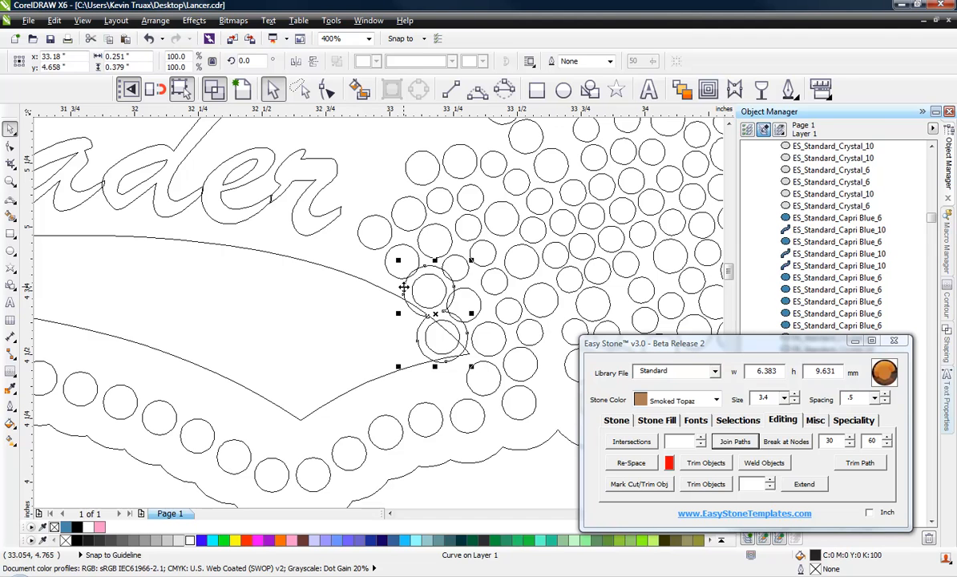
left_click(363, 296, "shift")
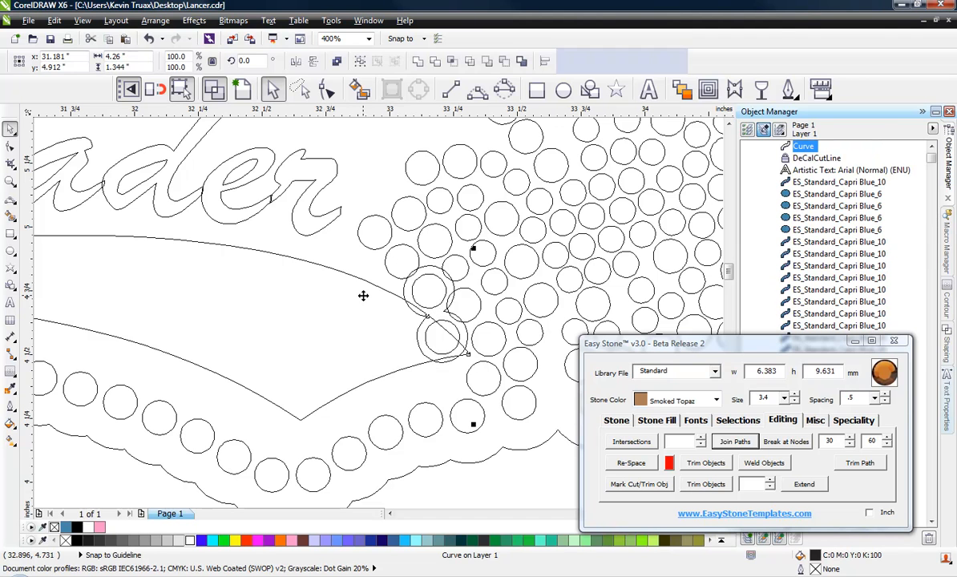
left_click(436, 63)
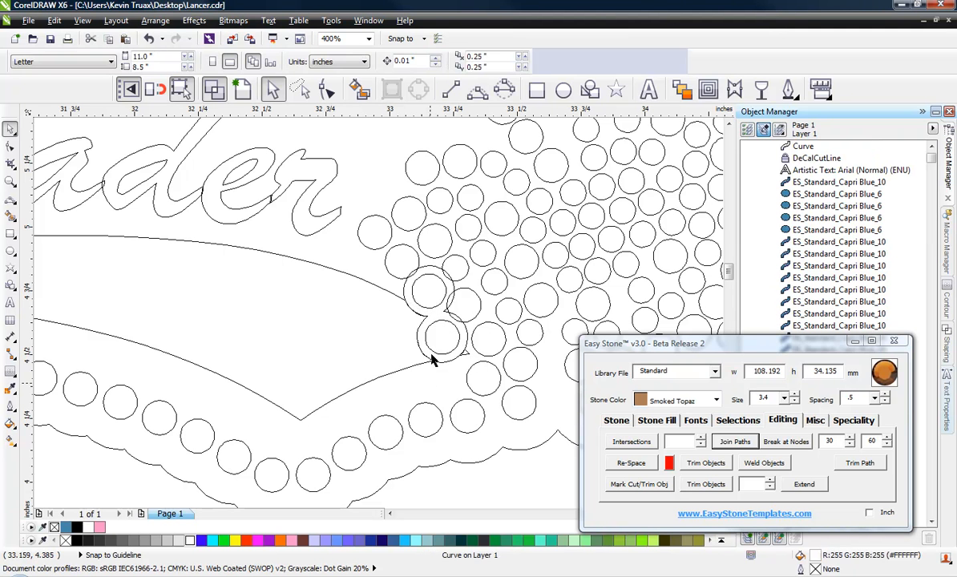
left_click(405, 289)
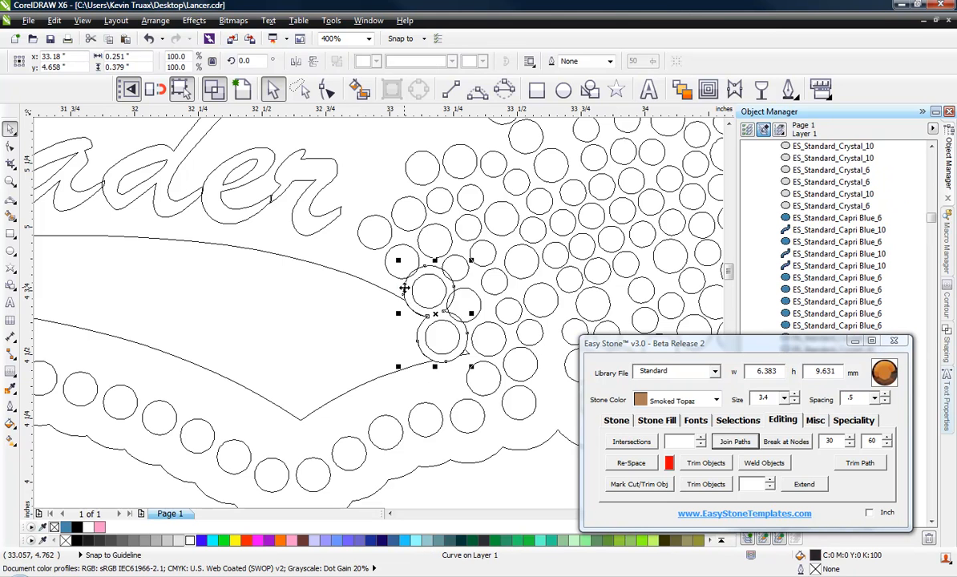
key("Delete")
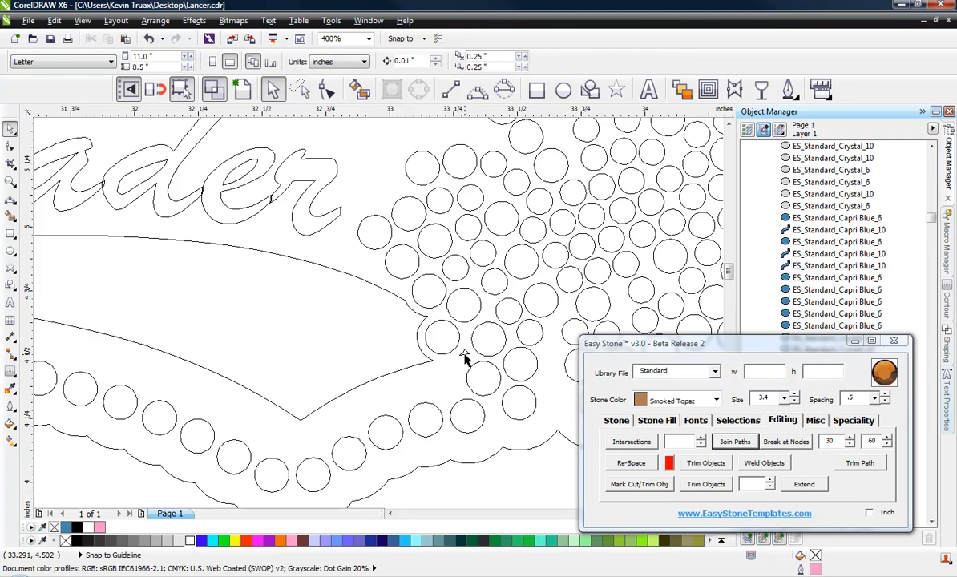
Step: Delete the nodes of the small triangular fragment left beyond the swoosh's trimmed tip
double_click(465, 358)
left_click_drag(476, 343, 479, 342)
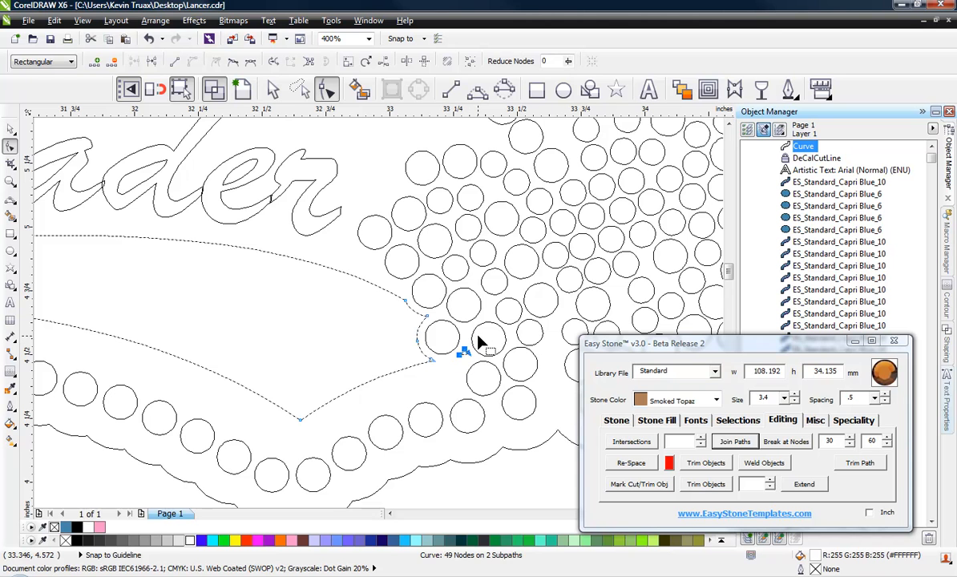
key("Delete")
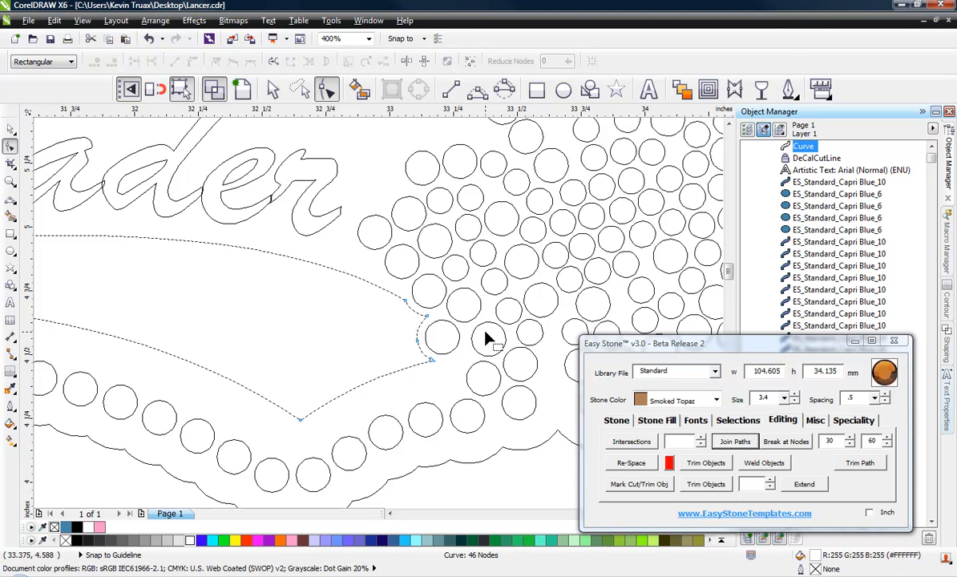
Step: Switch the display from wireframe to full color and deselect the swoosh to review the design
left_click(243, 89)
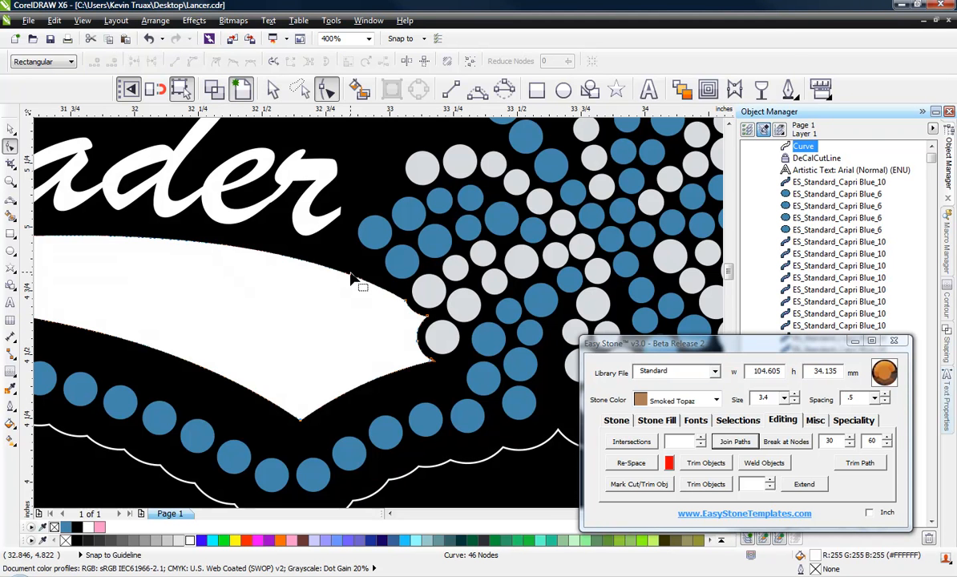
scroll(421, 275, "down", 2)
left_click(9, 128)
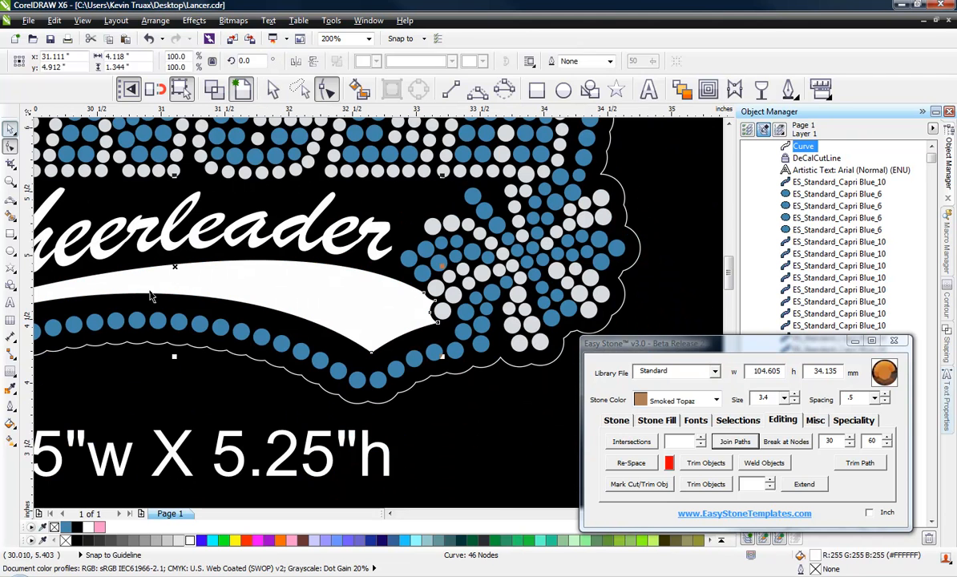
left_click(446, 408)
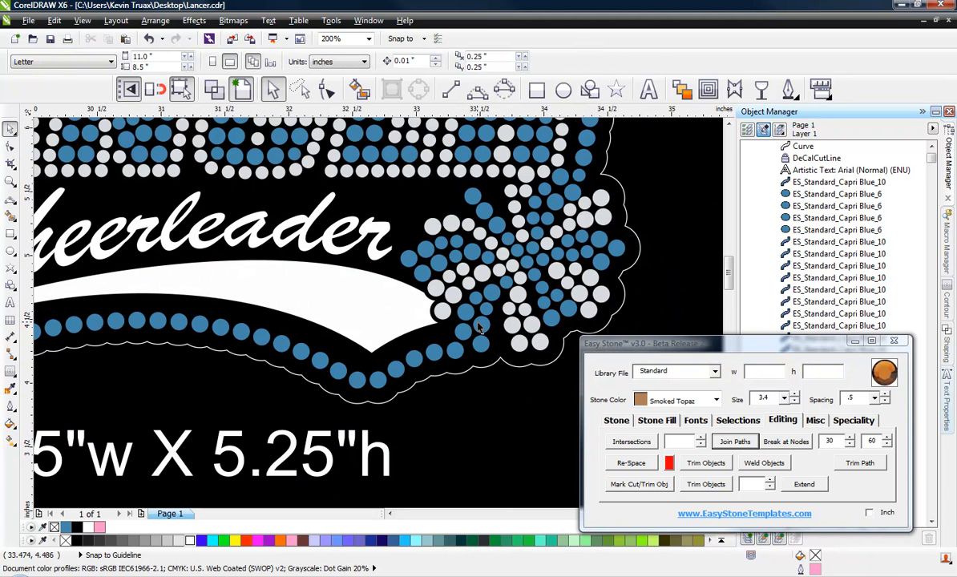
scroll(368, 320, "down", 1)
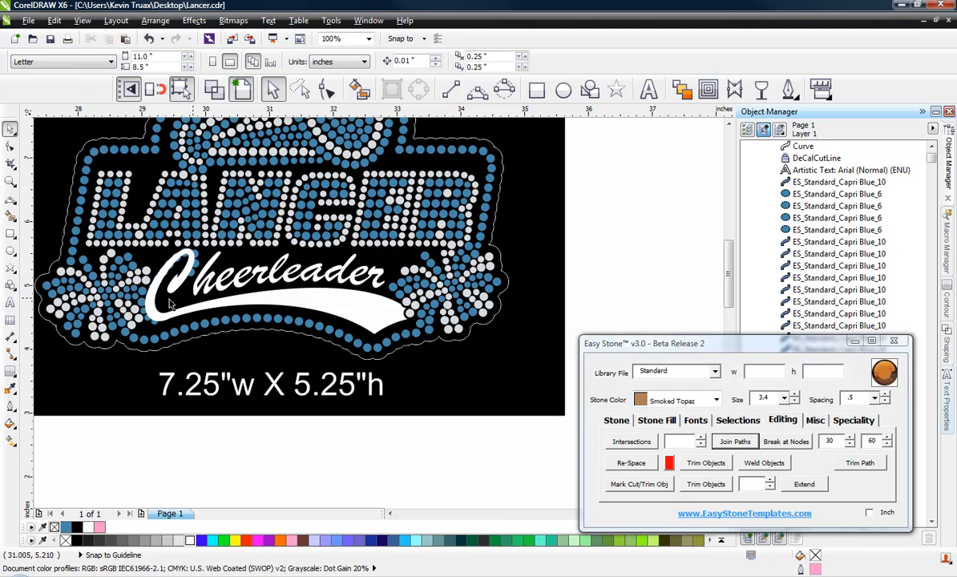
Step: In wireframe view, delete the old rhinestones lying along and beneath the large C of the Cheerleader script
scroll(132, 290, "up", 1)
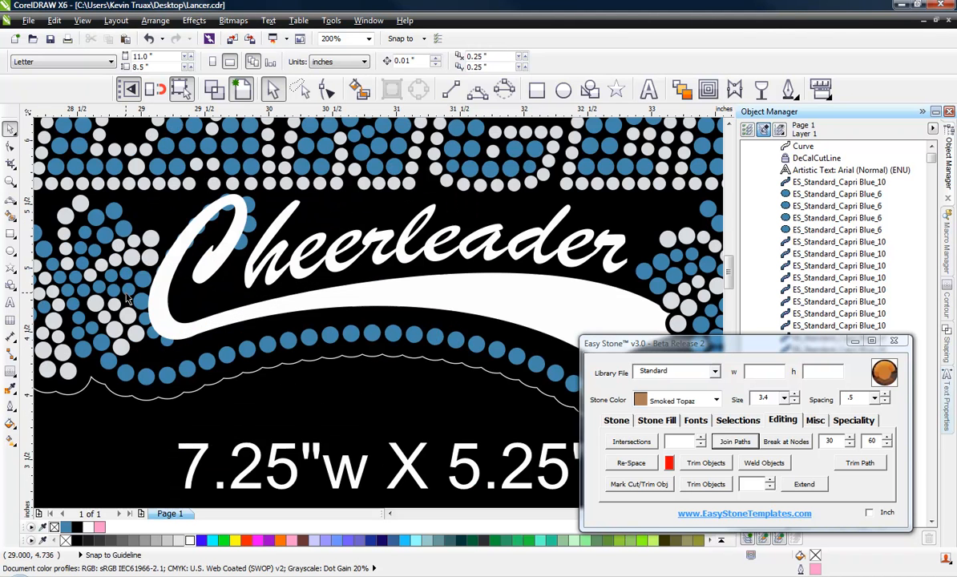
left_click(215, 89)
scroll(183, 237, "up", 2)
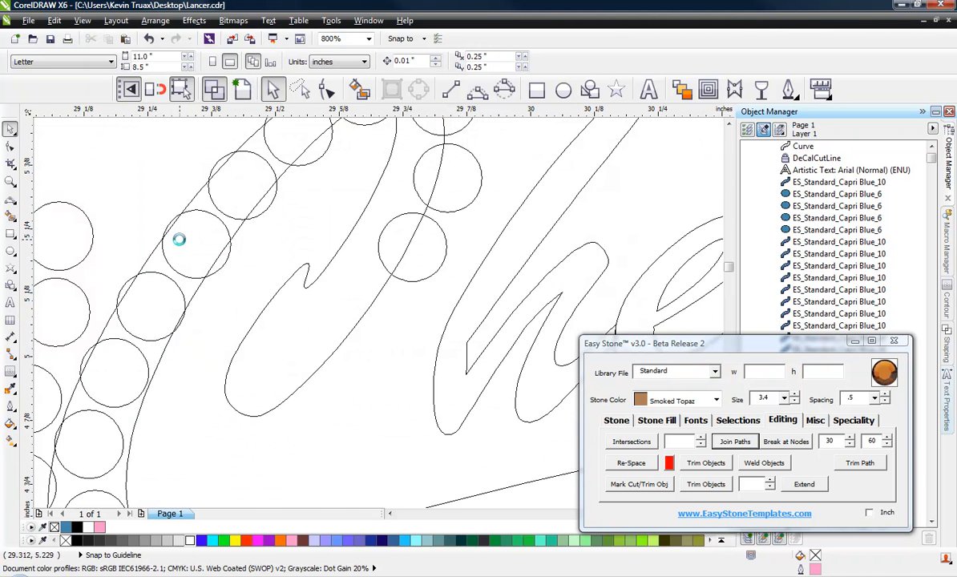
scroll(344, 277, "down", 1)
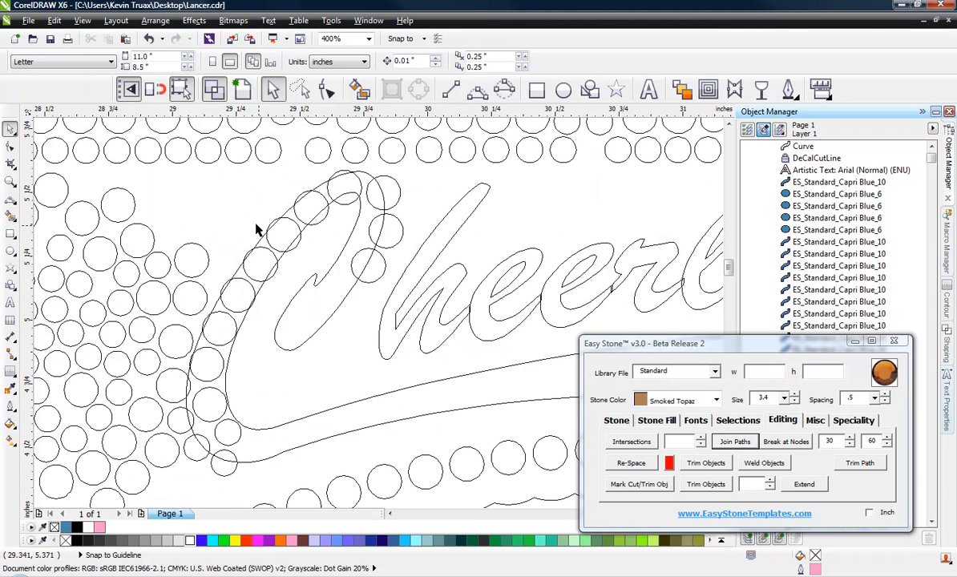
left_click(299, 89)
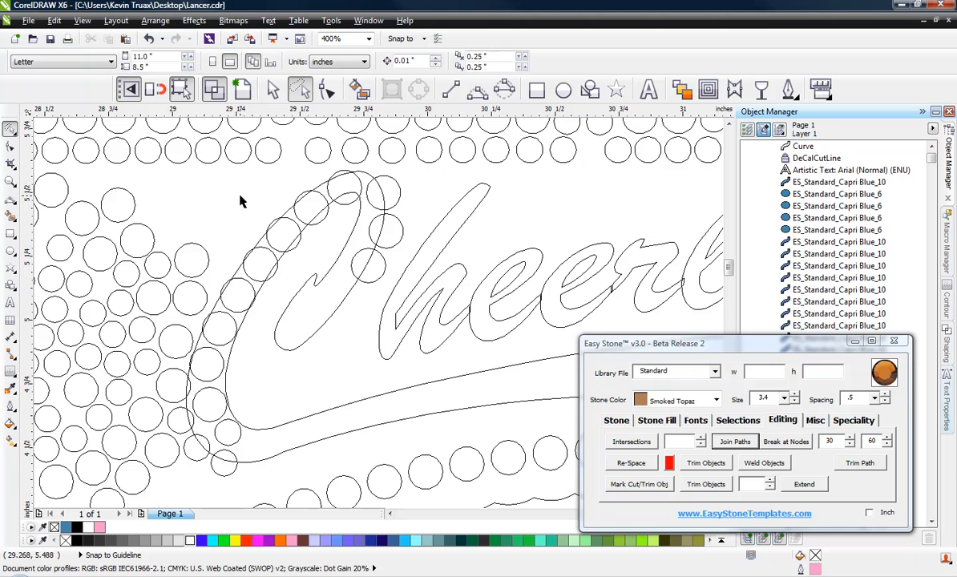
mouse_move(240, 195)
left_mouse_down()
mouse_move(338, 161)
mouse_move(370, 162)
mouse_move(396, 176)
mouse_move(417, 211)
mouse_move(401, 280)
mouse_move(337, 303)
mouse_move(306, 327)
mouse_move(262, 434)
mouse_move(232, 454)
mouse_move(205, 444)
mouse_move(184, 415)
mouse_move(190, 361)
left_mouse_up()
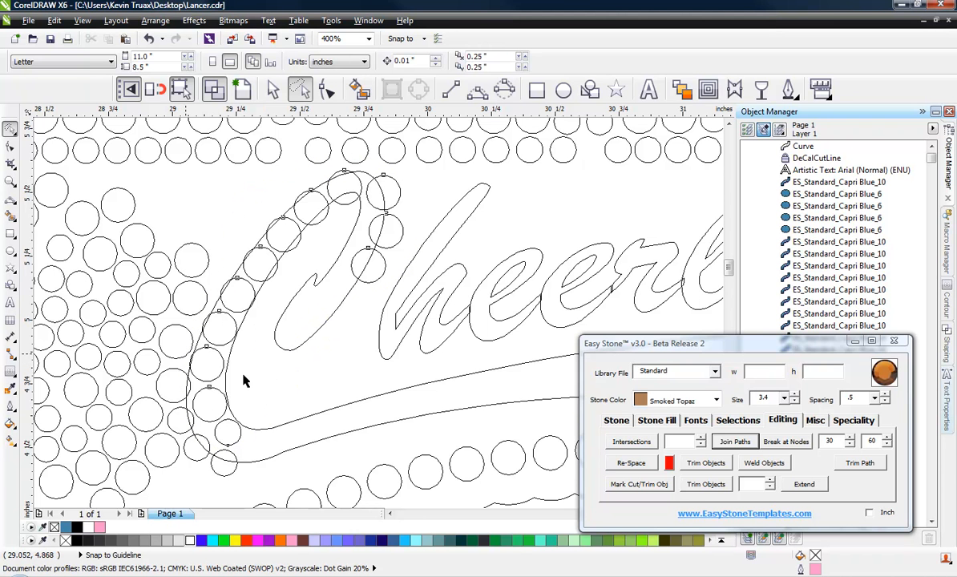
key("Delete")
left_click(215, 469)
key("Delete")
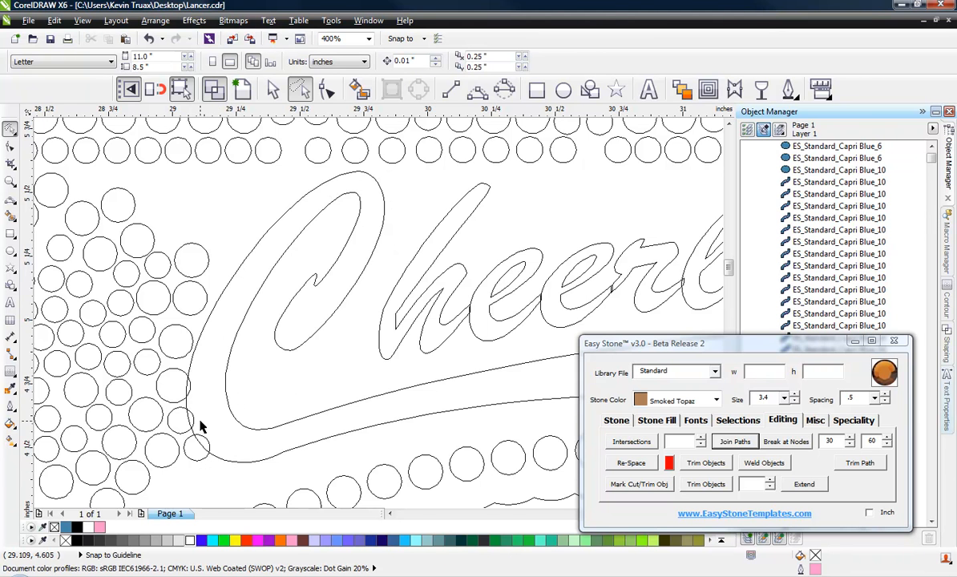
Step: Group the four pompom stones that overlap or sit closest to the lower-left curve of the C
scroll(201, 427, "down", 2)
scroll(182, 437, "up", 2)
scroll(215, 417, "up", 2)
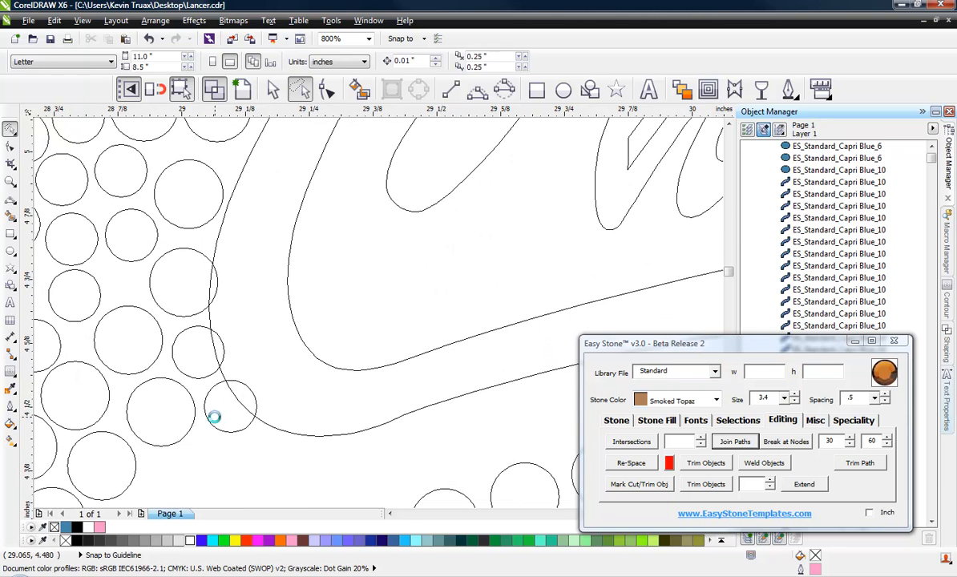
left_click(211, 426)
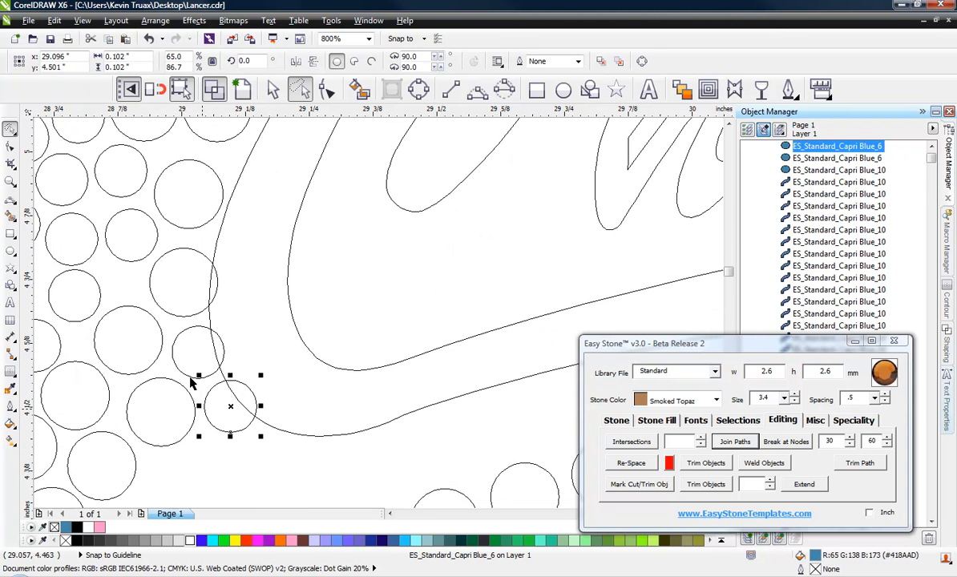
left_click(173, 350, "shift")
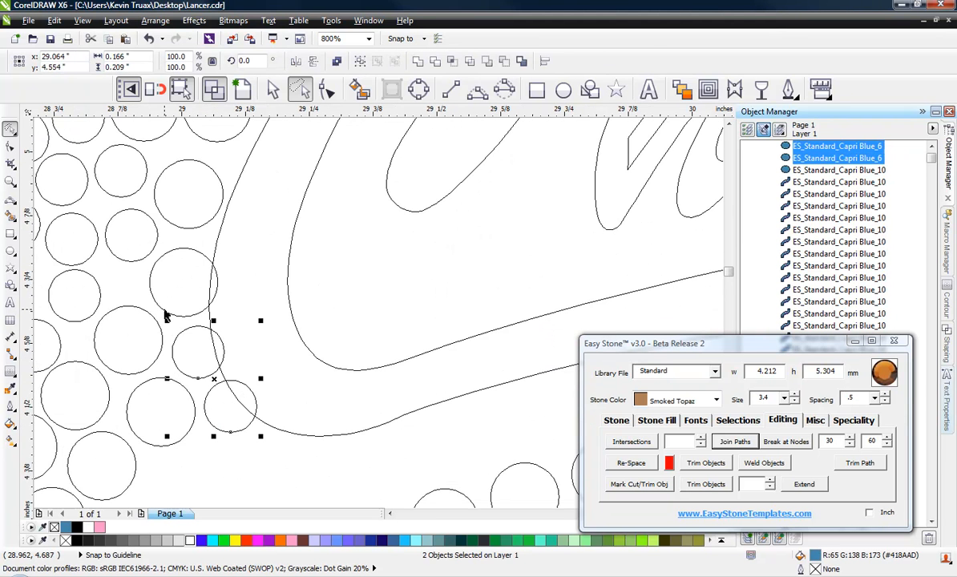
left_click(164, 310, "shift")
left_click(177, 224, "shift")
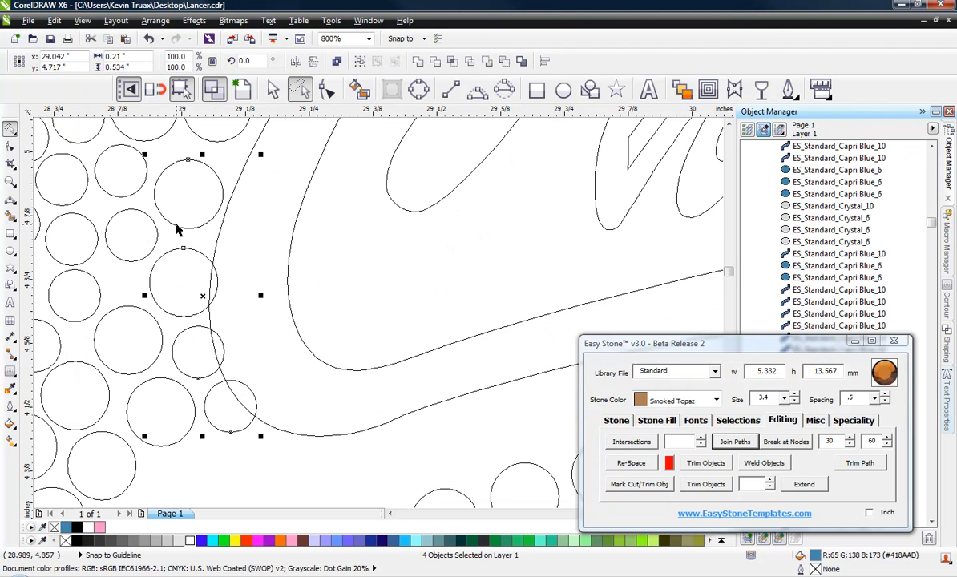
key("ctrl+g")
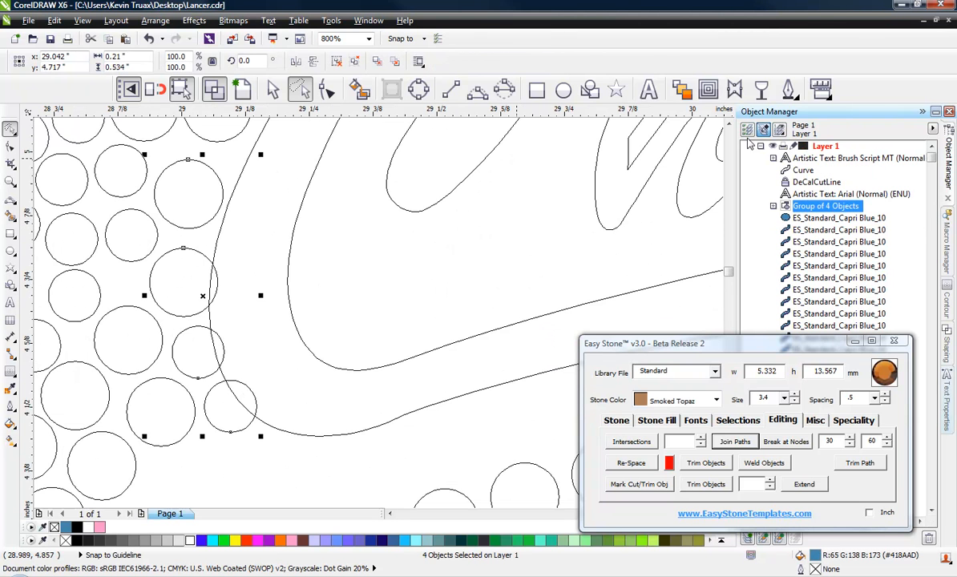
Step: Add a one-step outside contour with an offset of about 0.027 inches around the four grouped stones
left_click(708, 89)
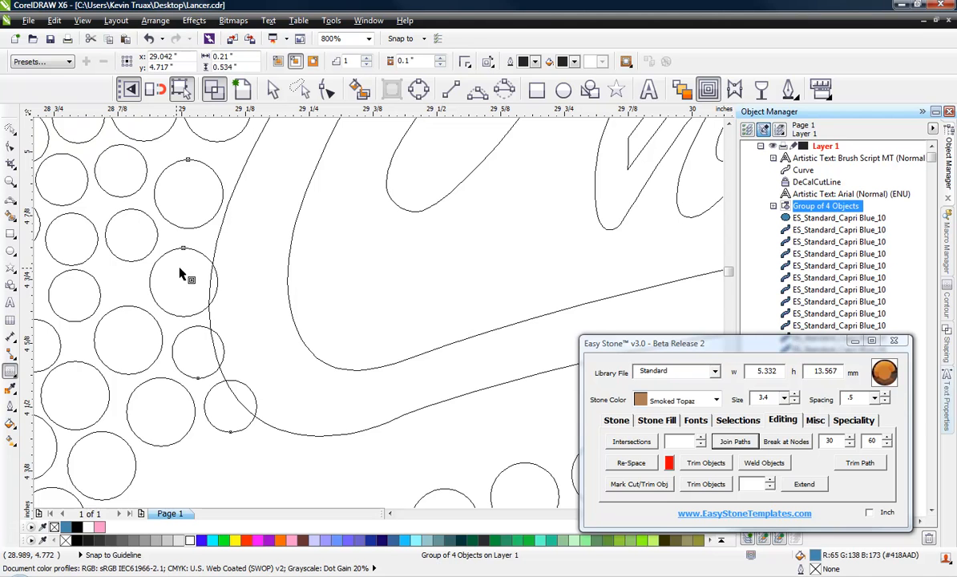
left_click_drag(179, 274, 233, 273)
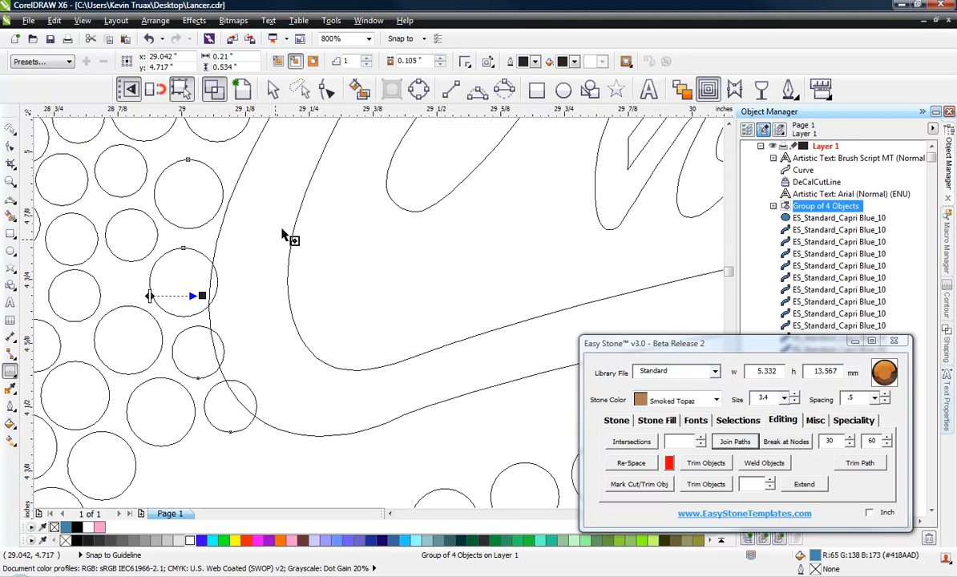
left_click_drag(282, 234, 299, 207)
left_click(504, 321)
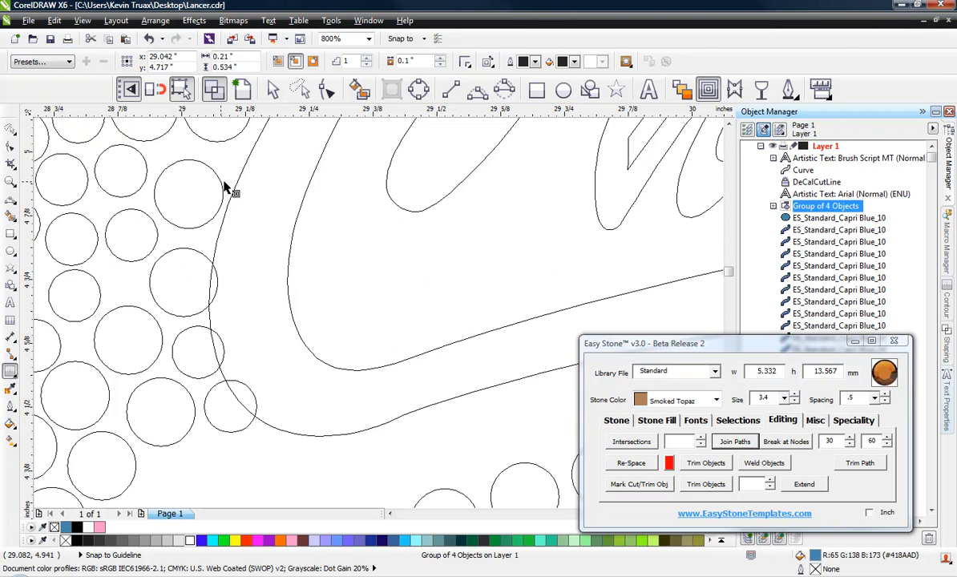
left_click_drag(224, 187, 314, 148)
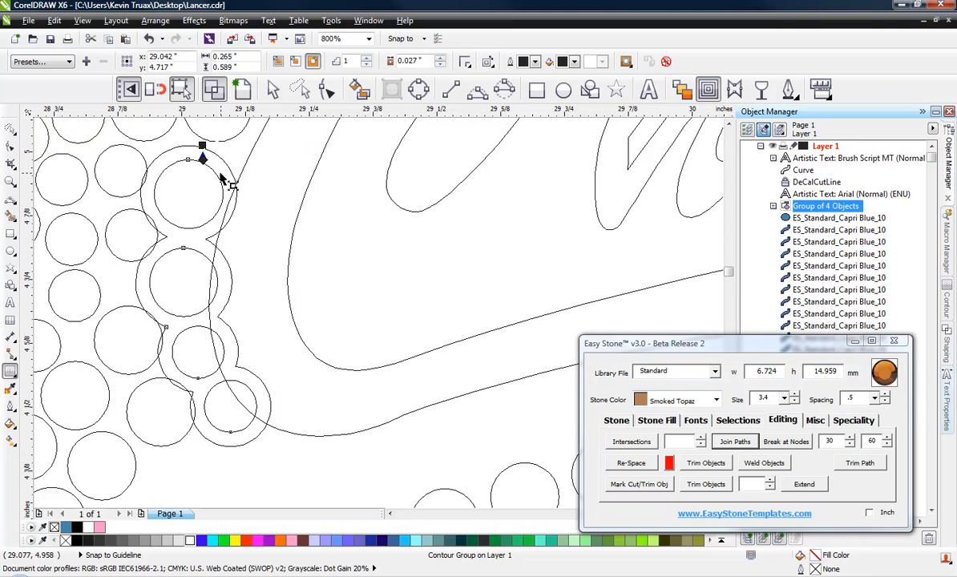
Step: Break the contour group apart from the four grouped pompom stones and clear the selection
key("space")
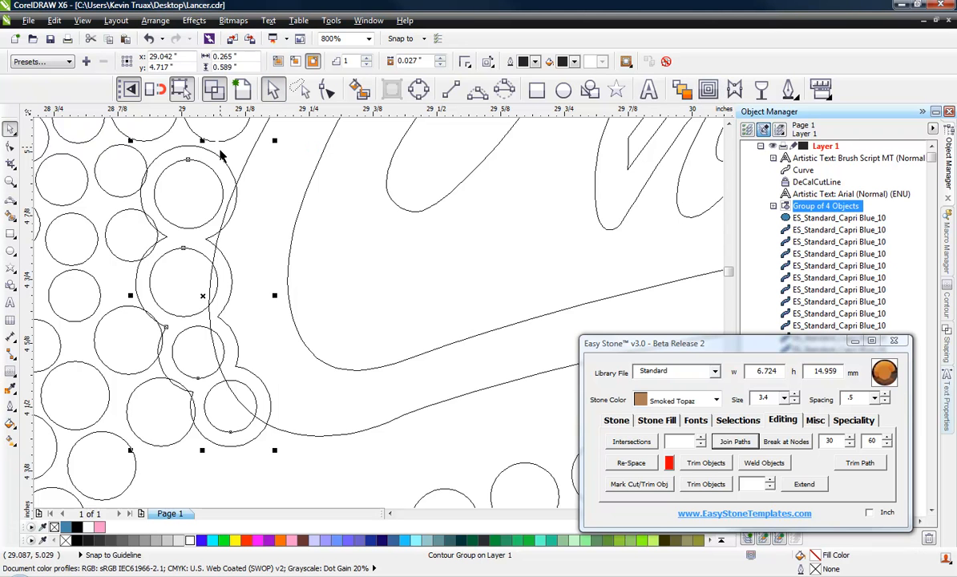
right_click(222, 159)
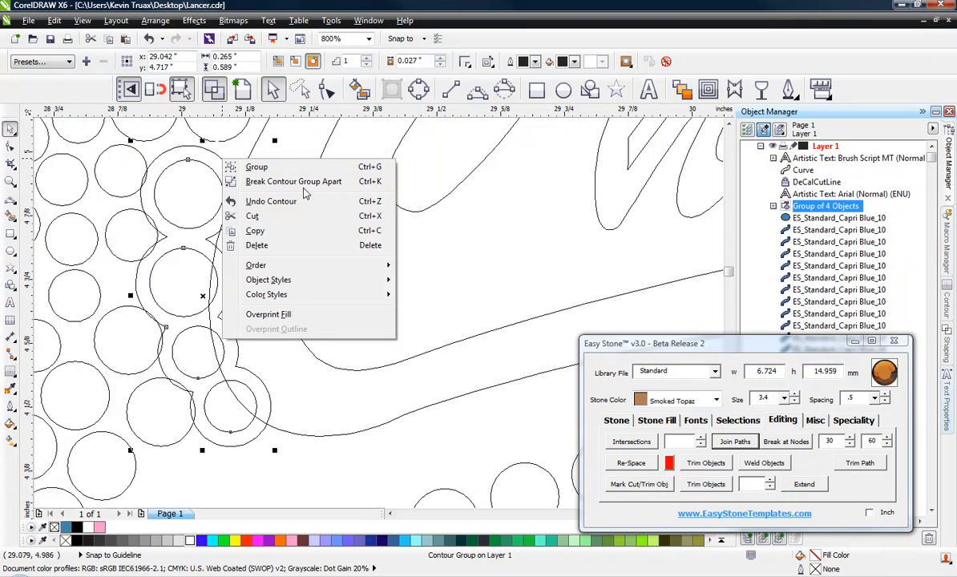
left_click(288, 181)
left_click(342, 235)
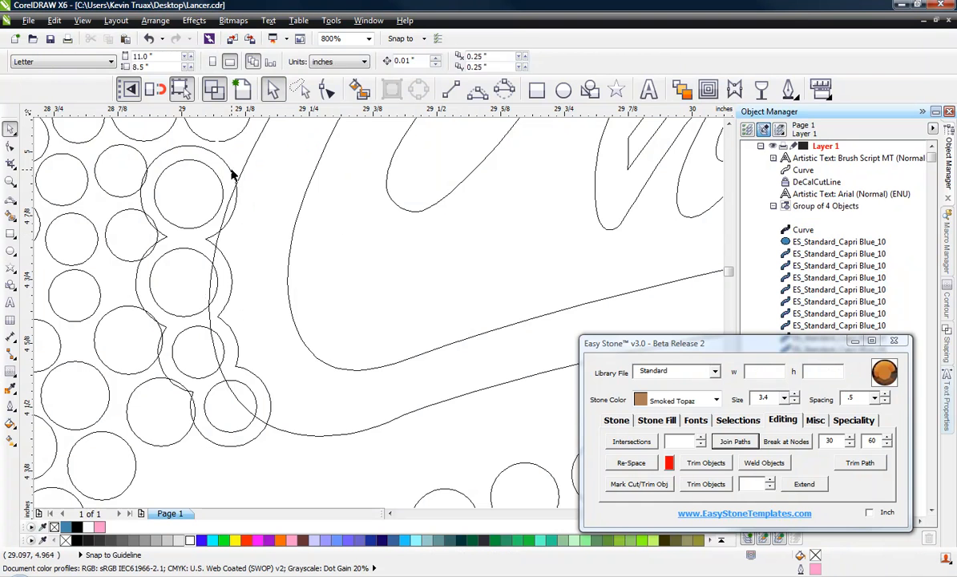
Step: Trim the C and swoosh curve with the separated four-stone contour outline, and delete that outline
left_click(232, 171)
left_click(263, 230, "shift")
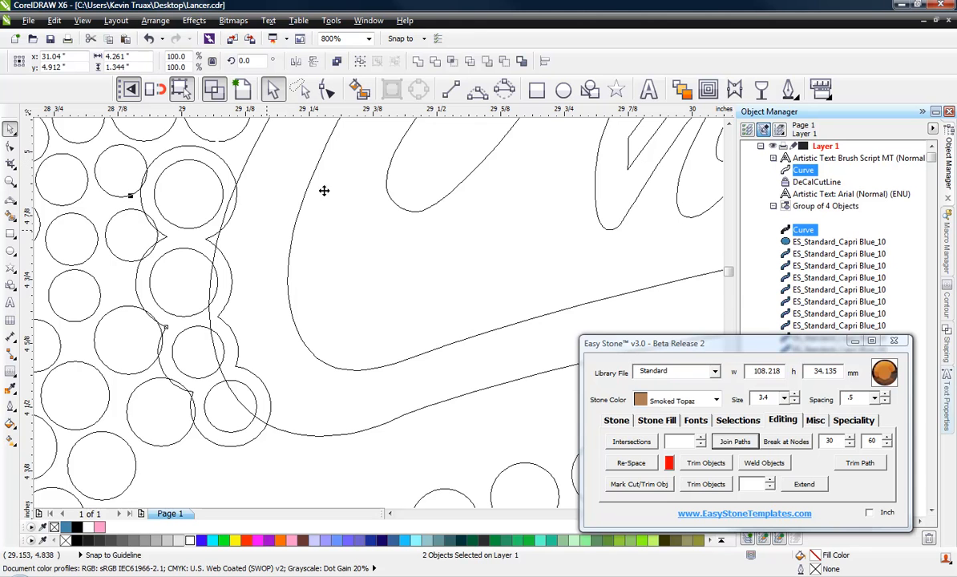
left_click(435, 64)
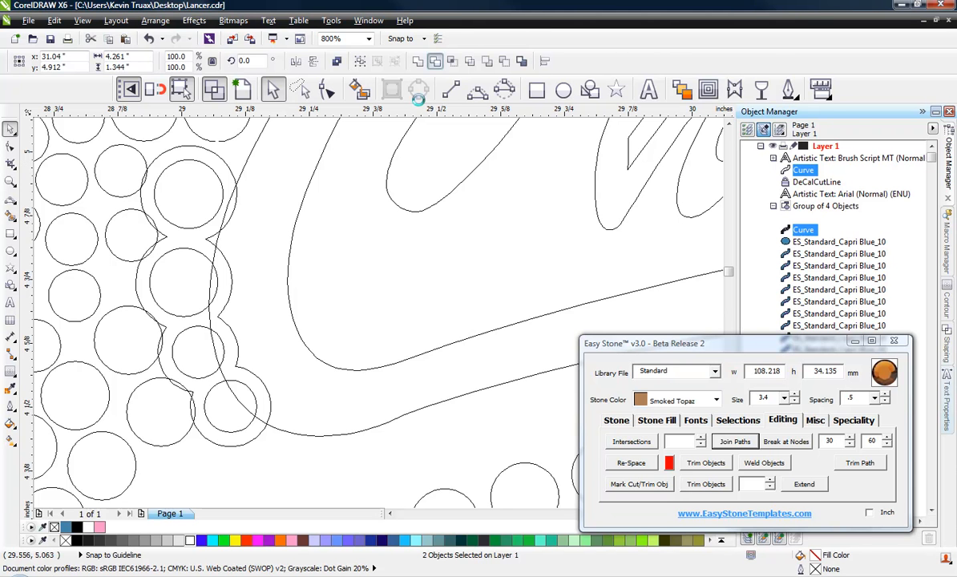
left_click(370, 238)
left_click(227, 170)
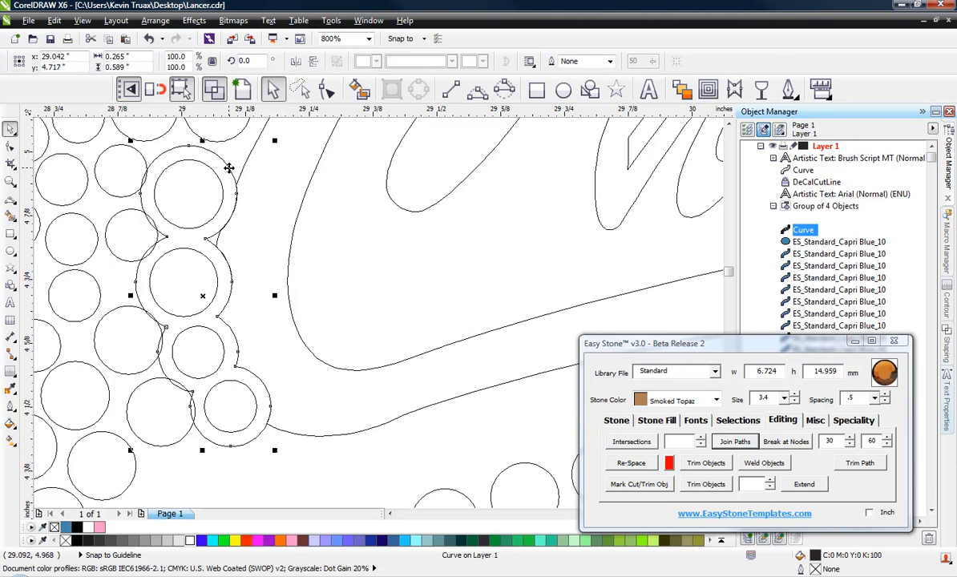
key("Delete")
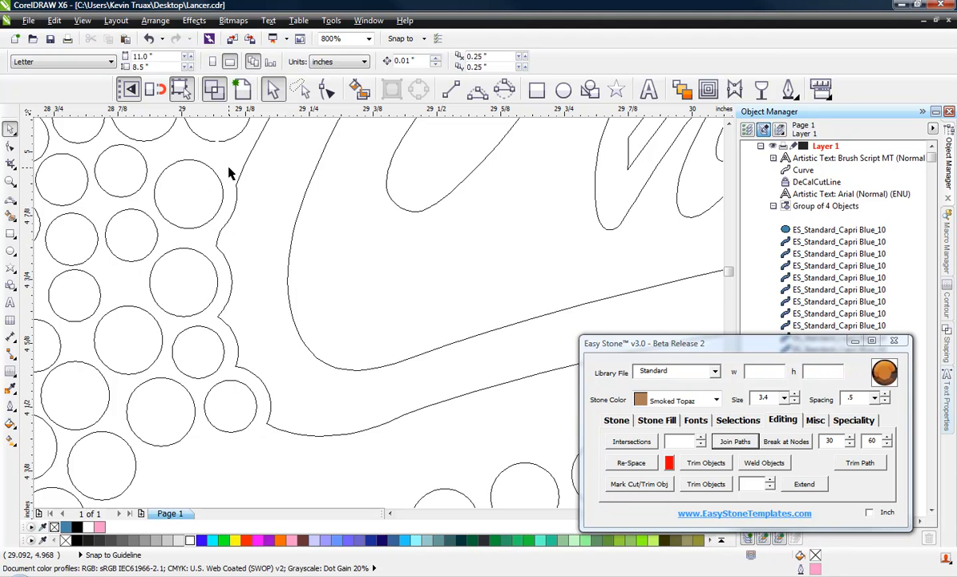
Step: Examine the Cheerleader lettering's outlines in wireframe for overlaps where the letters meet, and return to the full-color view
scroll(252, 196, "down", 1)
left_click(242, 89)
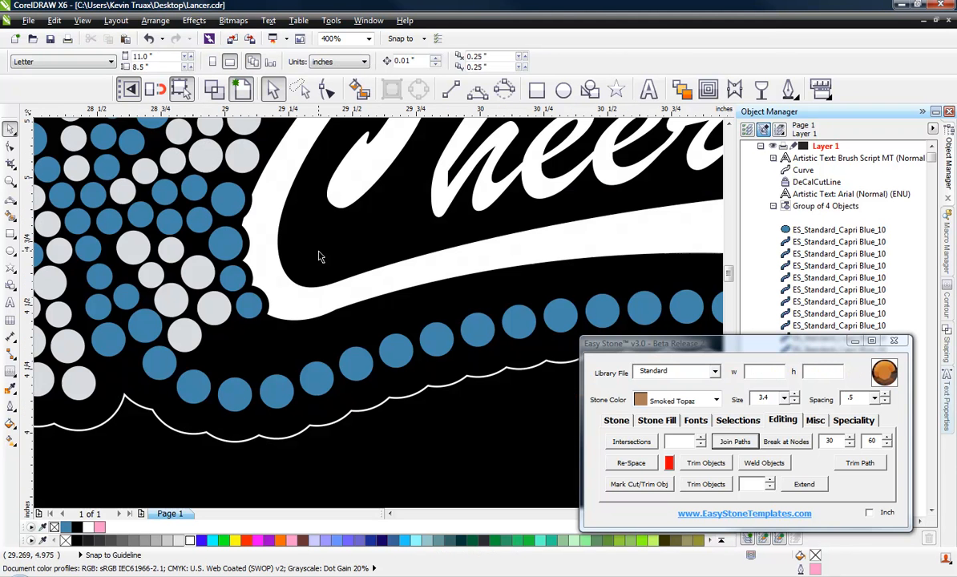
scroll(192, 267, "down", 2)
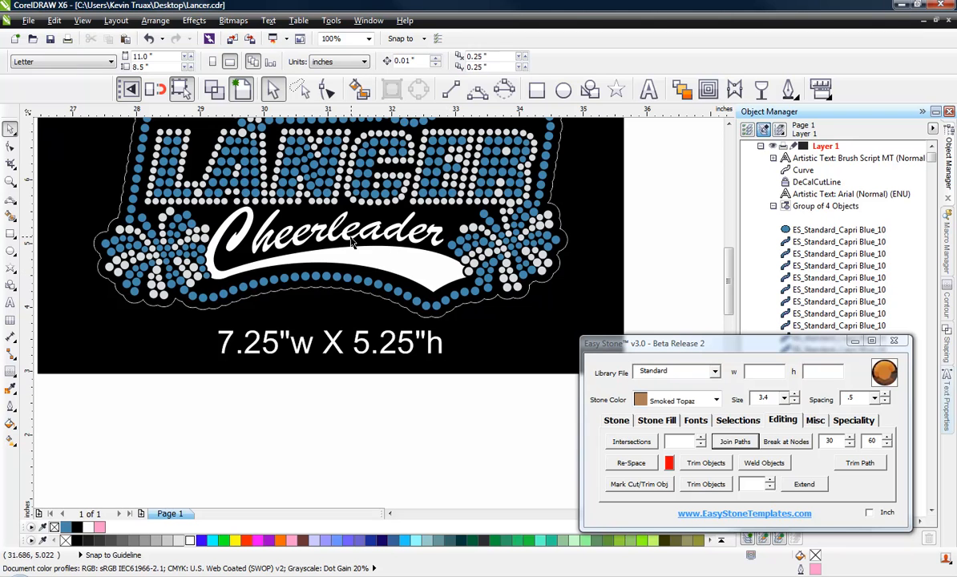
left_click(215, 90)
scroll(301, 248, "up", 2)
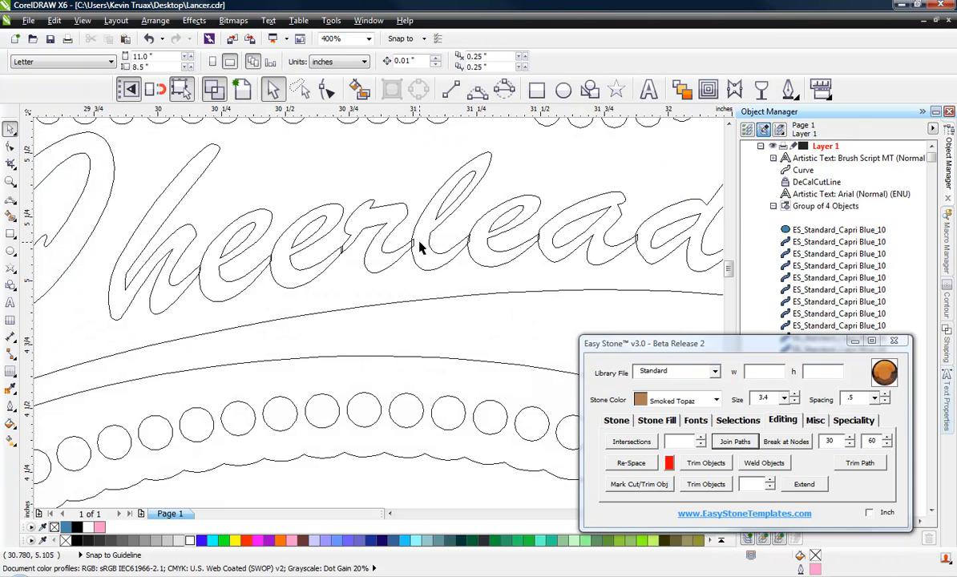
scroll(418, 247, "up", 2)
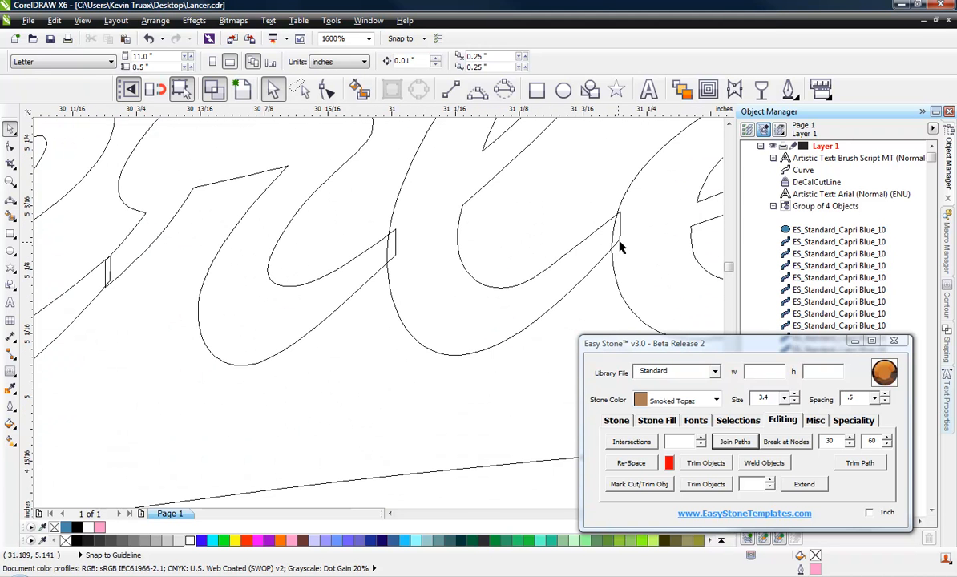
scroll(621, 248, "down", 3)
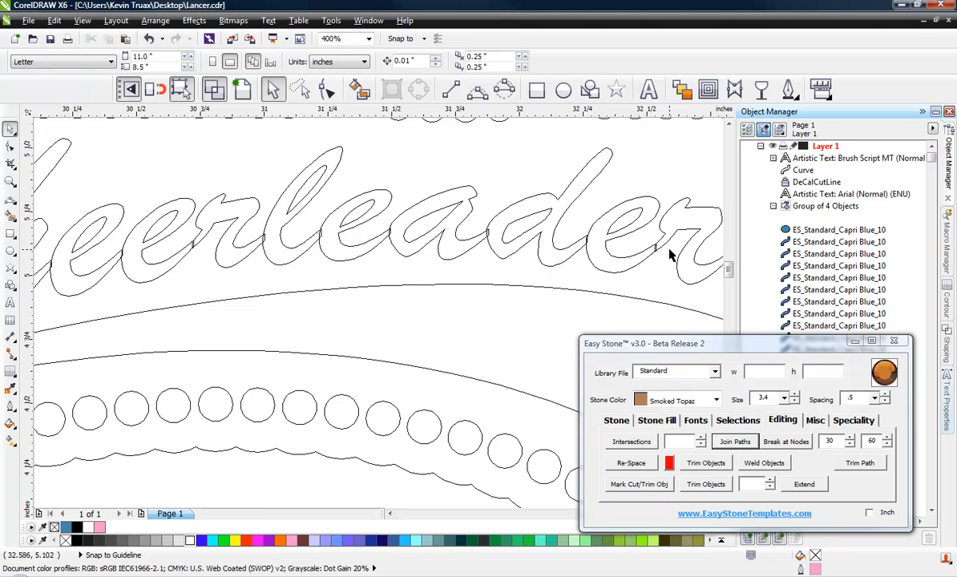
scroll(647, 241, "up", 2)
scroll(415, 211, "down", 1)
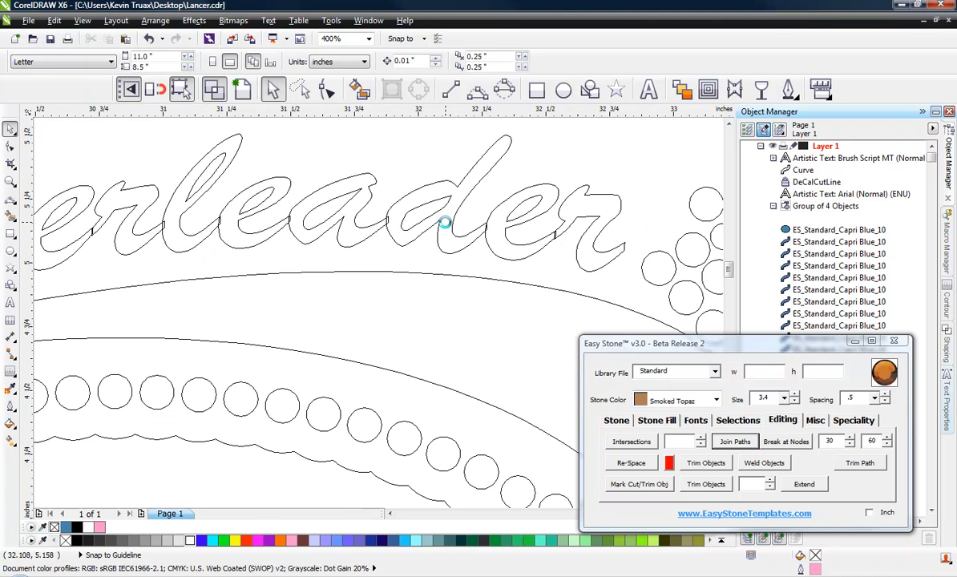
scroll(430, 230, "down", 1)
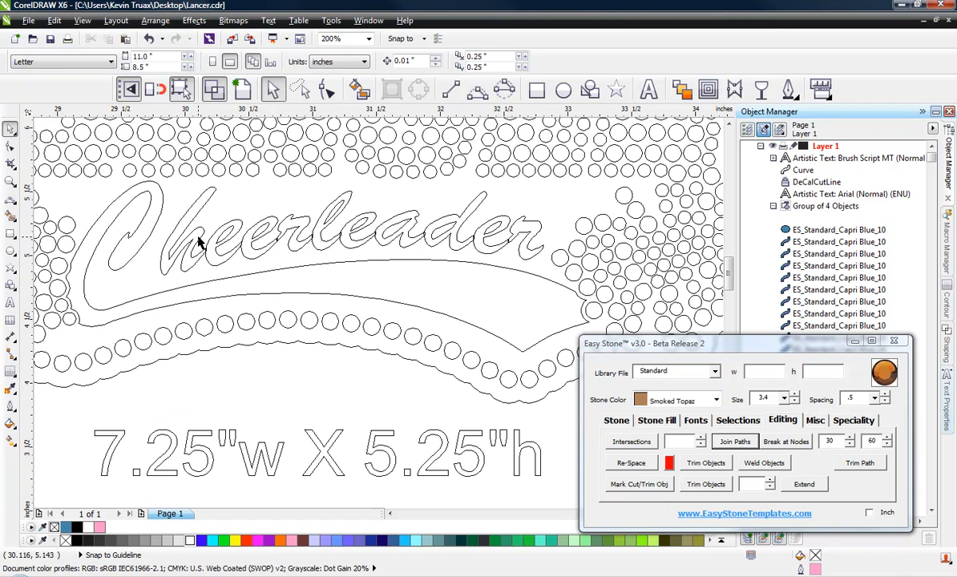
left_click(242, 89)
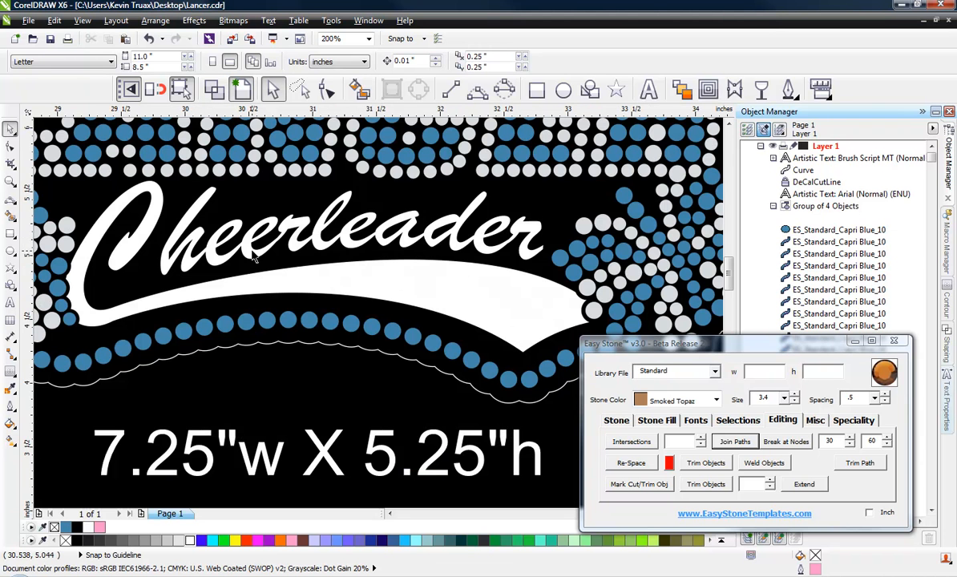
Step: Convert the enveloped Cheerleader script text to curves
left_click(254, 255)
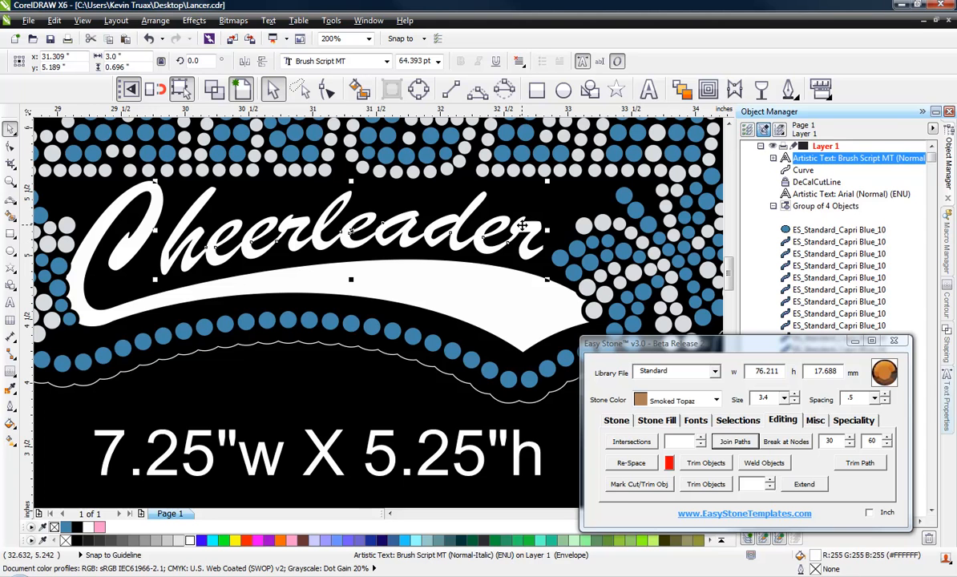
right_click(465, 211)
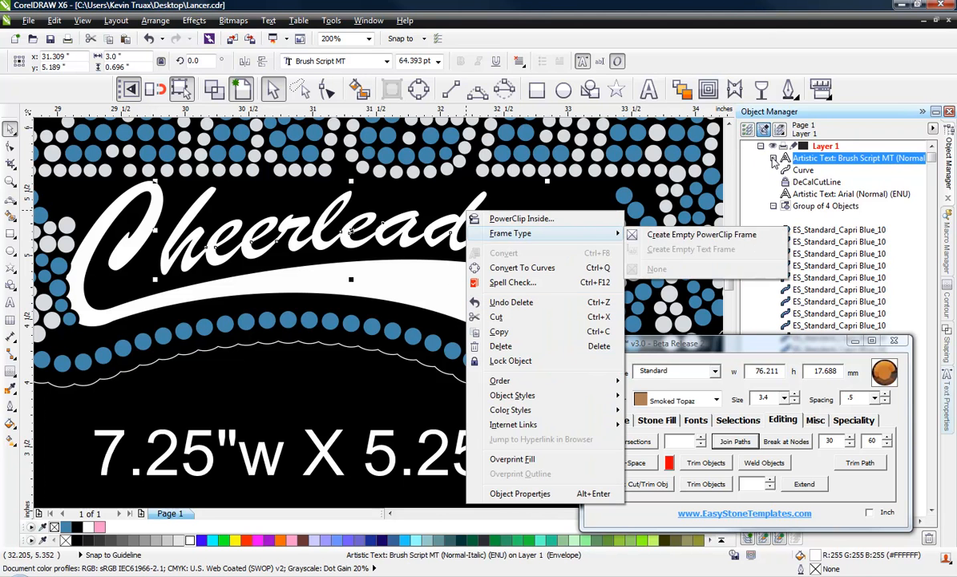
left_click(774, 160)
left_click(830, 178)
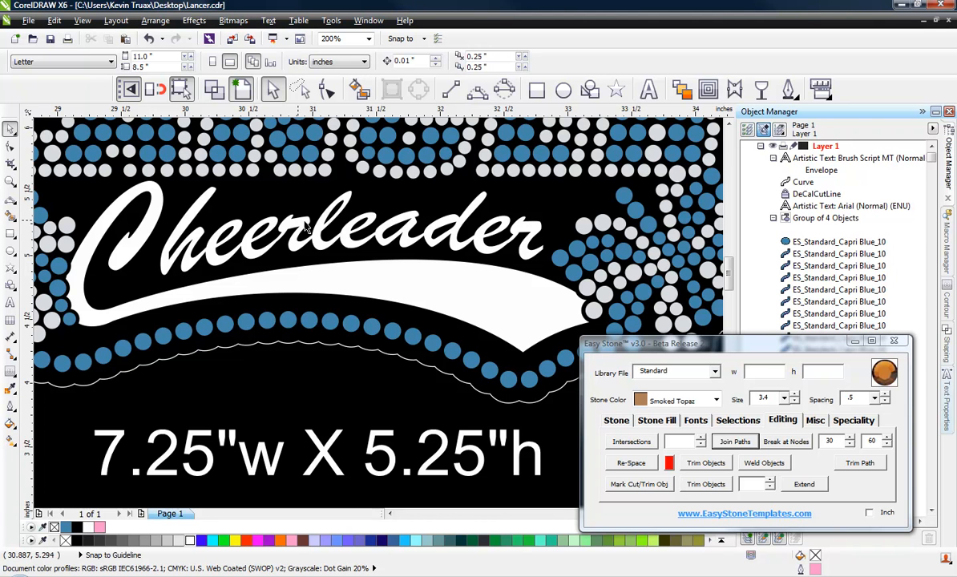
left_click(828, 171)
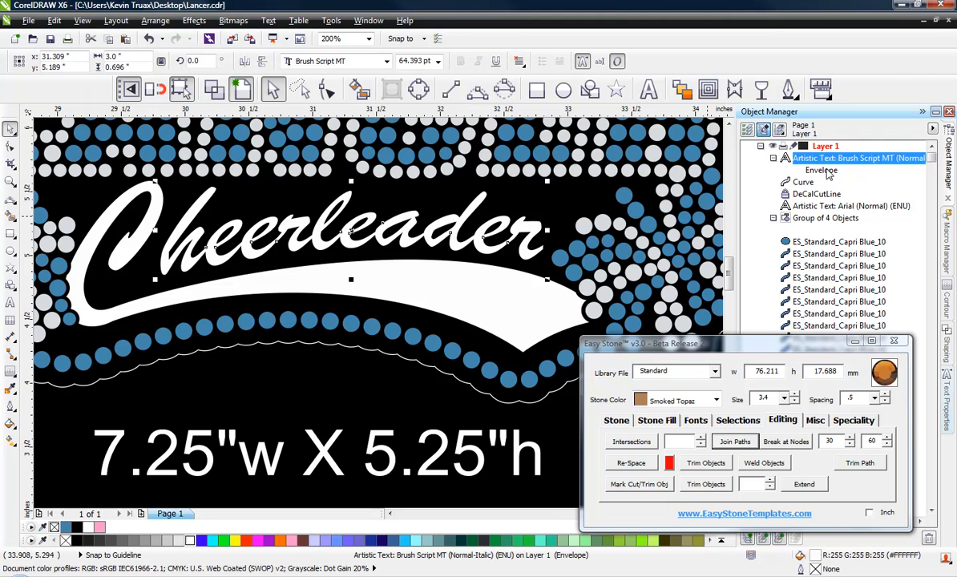
right_click(820, 161)
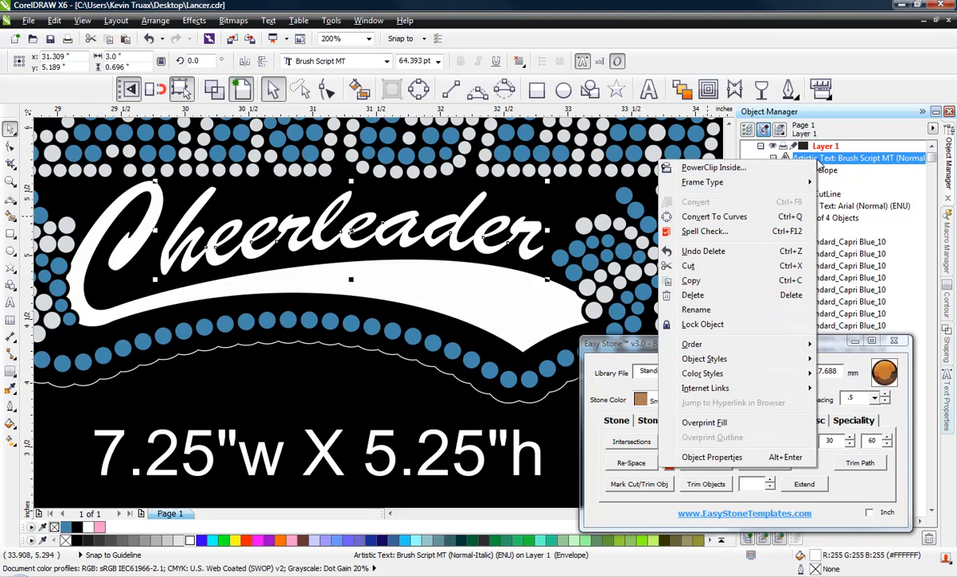
left_click(710, 217)
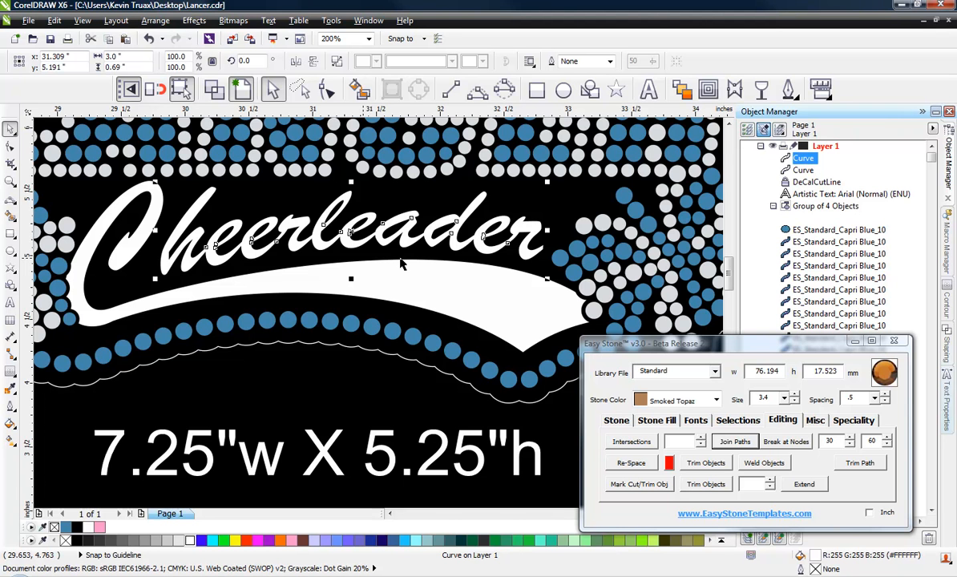
Step: Break the converted Cheerleader curve apart into separate curves and clear the selection
right_click(287, 228)
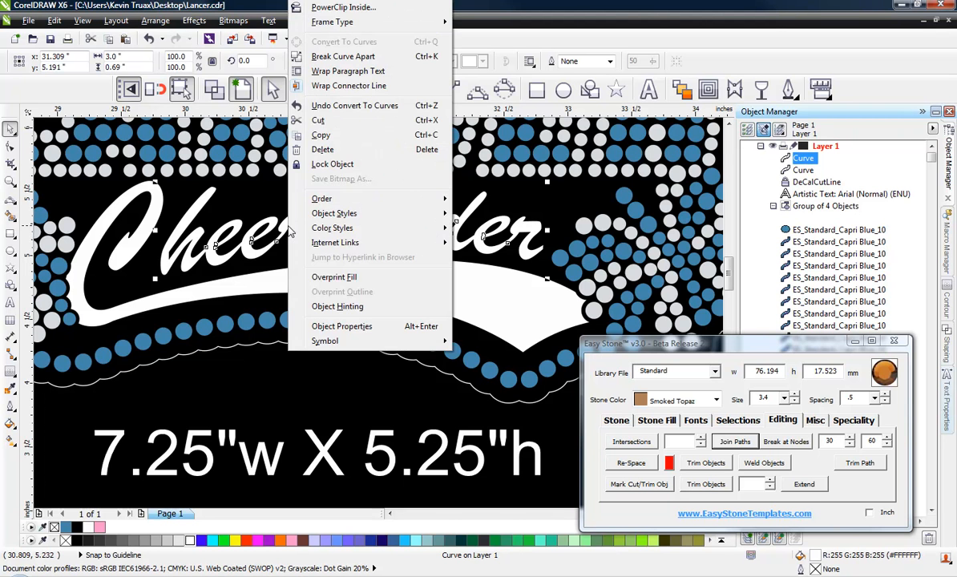
left_click(363, 57)
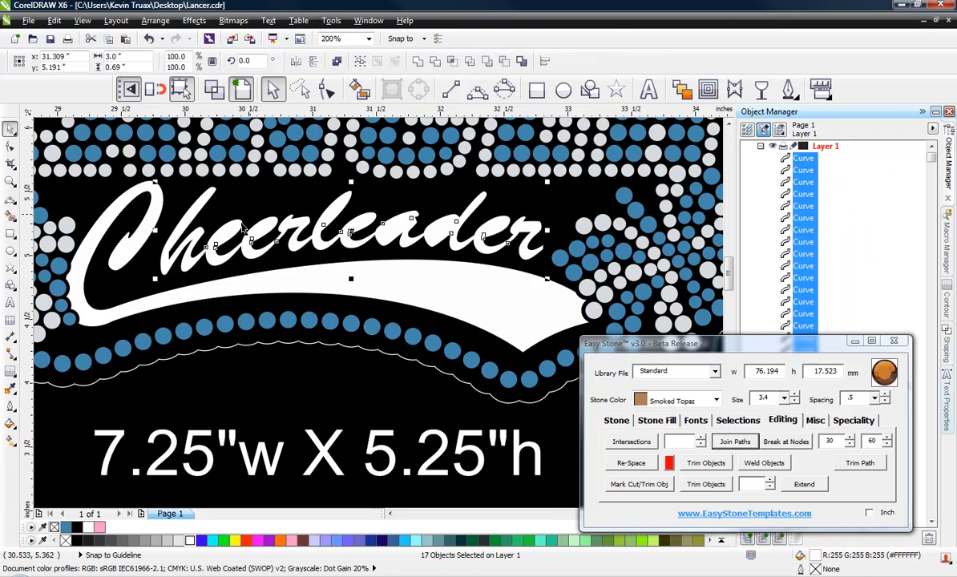
left_click(219, 245)
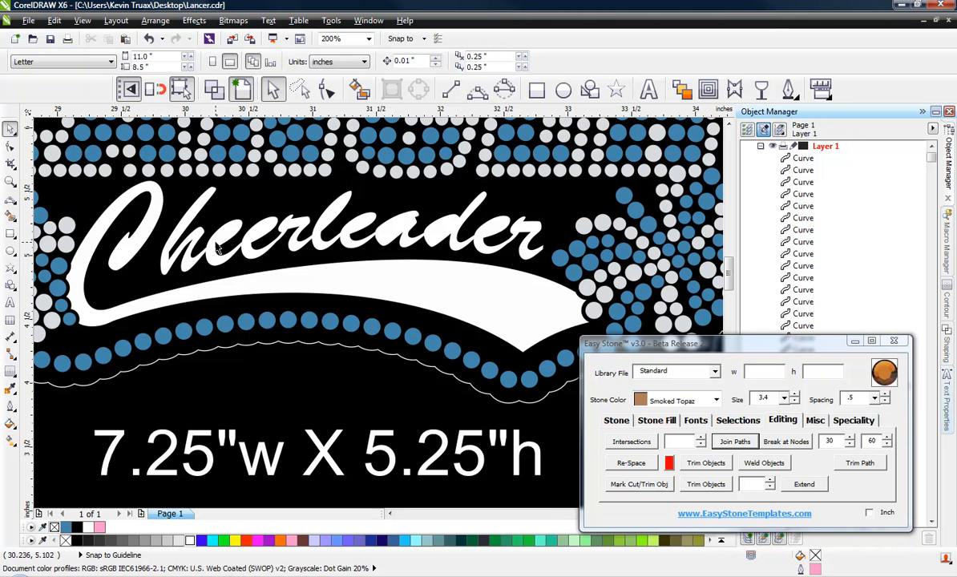
Step: In wireframe view, combine the outline of the first e in Cheerleader with its inner counter curve
left_click(214, 90)
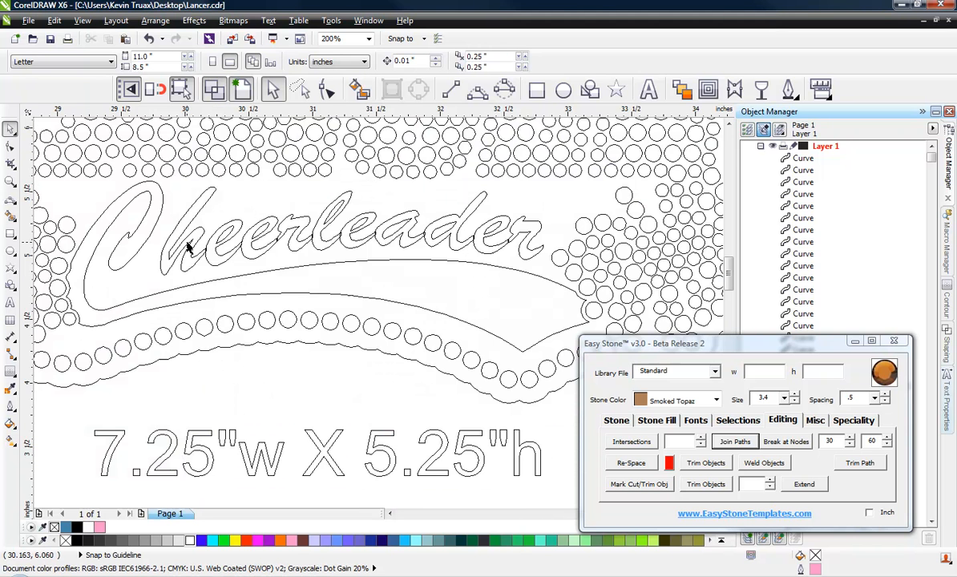
scroll(189, 243, "up", 1)
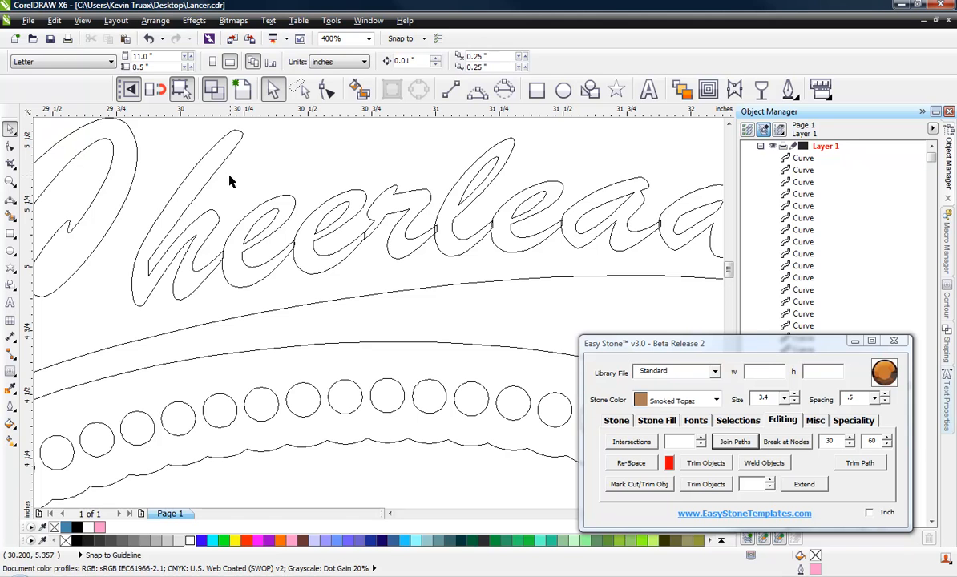
left_click_drag(229, 178, 293, 260)
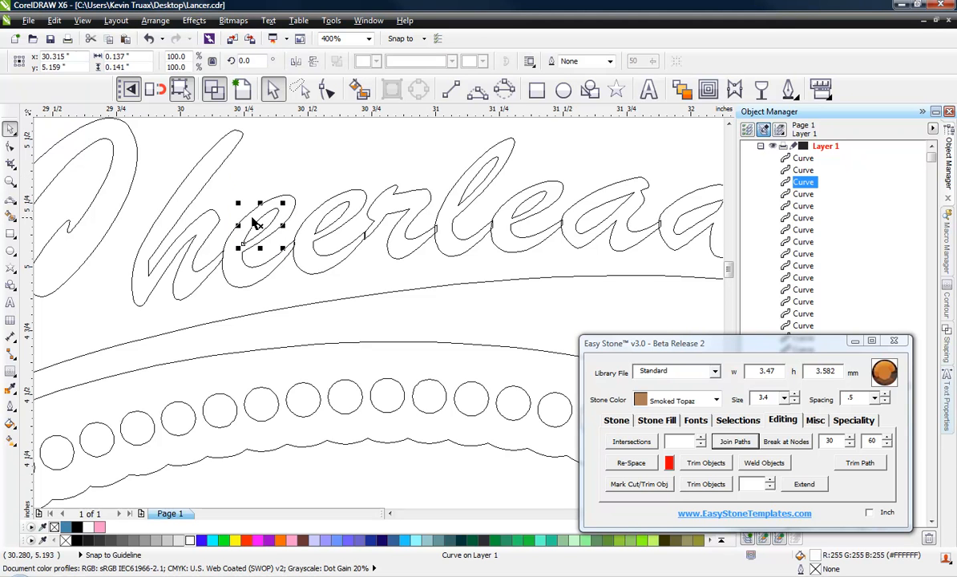
left_click(291, 205, "shift")
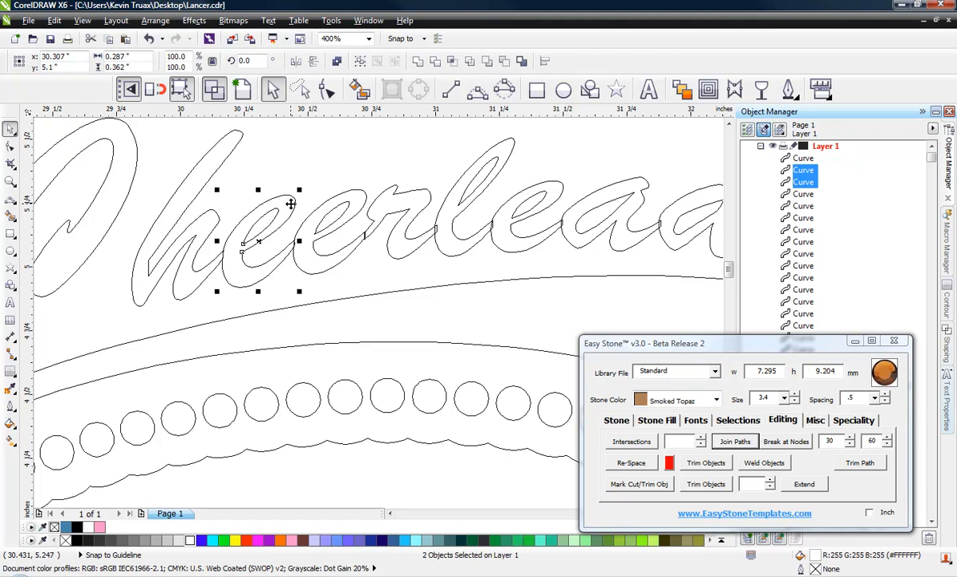
left_click(336, 60)
left_click(288, 157)
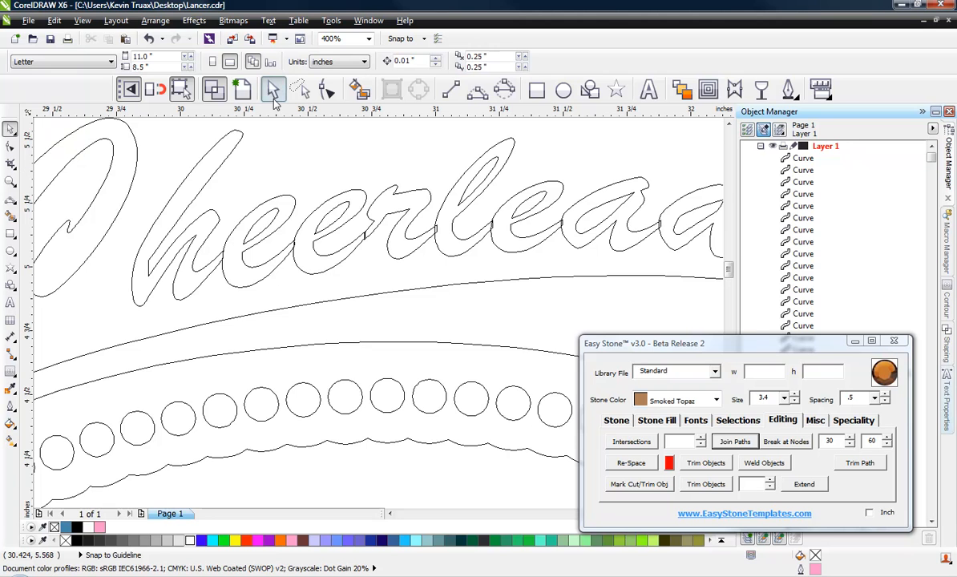
Step: Return to the full-color view and combine the second e in Cheerleader with its inner counter curve
left_click(238, 90)
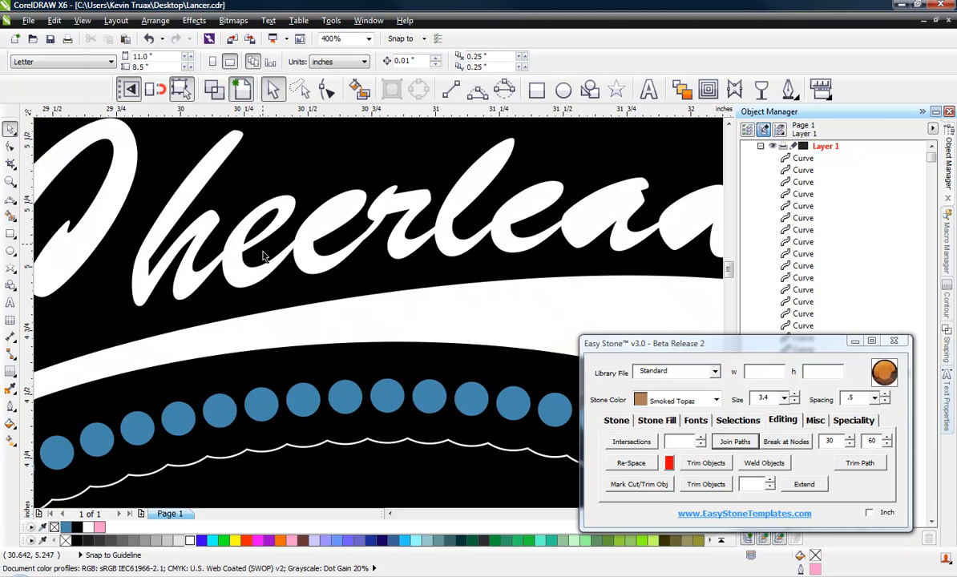
left_click_drag(307, 198, 366, 245)
left_click(364, 199, "shift")
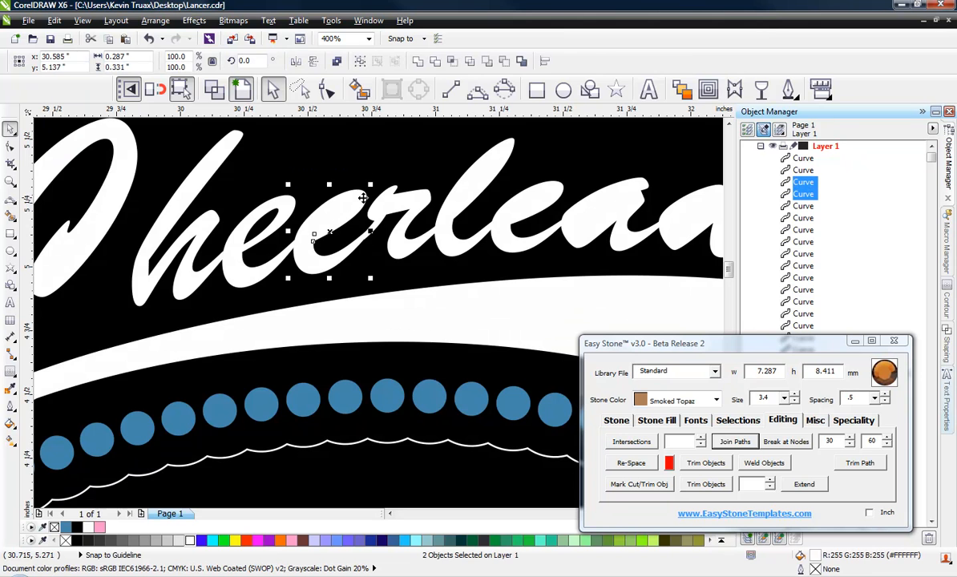
left_click(337, 63)
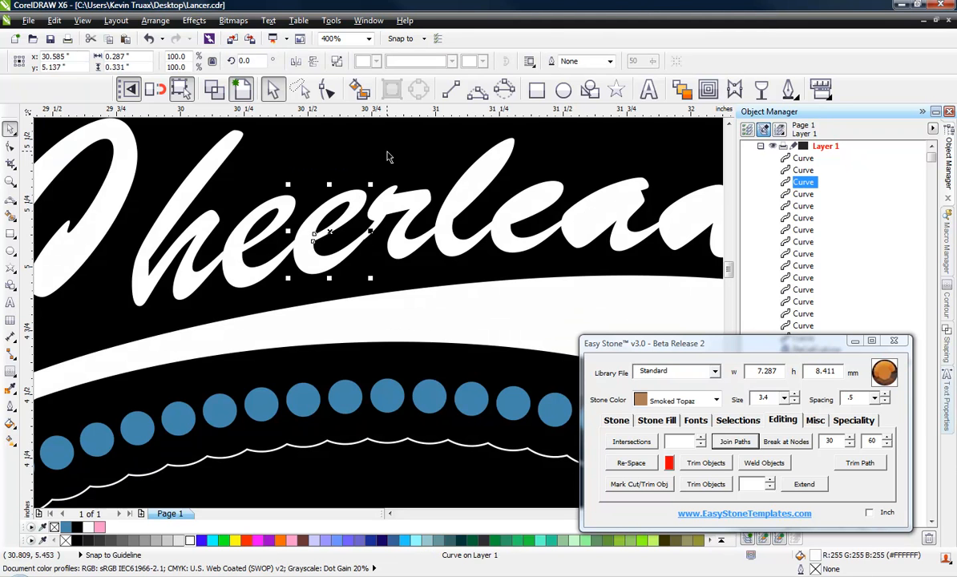
key("Escape")
Step: Combine the l in Cheerleader with its inner loop, and likewise the e following it with its counter
left_click_drag(434, 138, 510, 190)
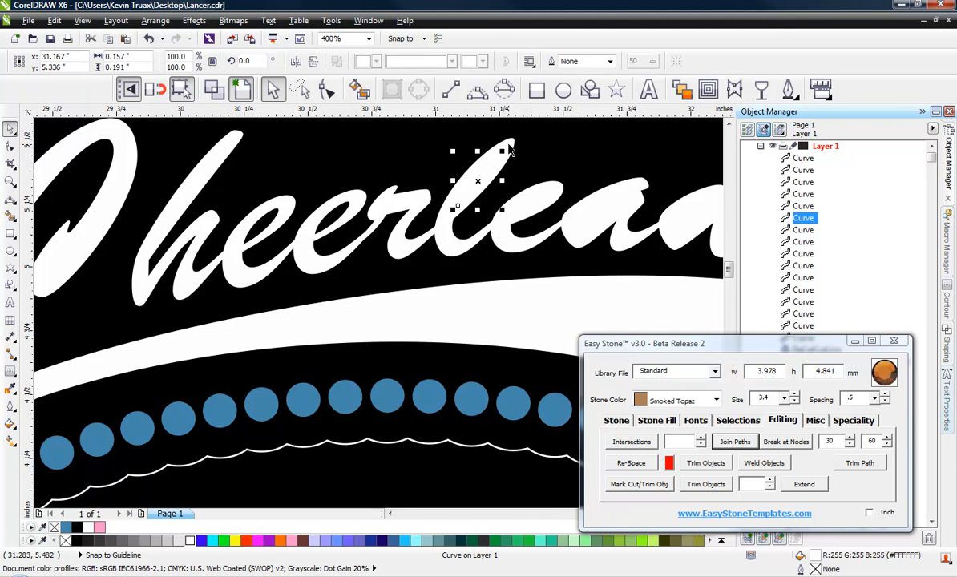
left_click(510, 150, "shift")
left_click(337, 63)
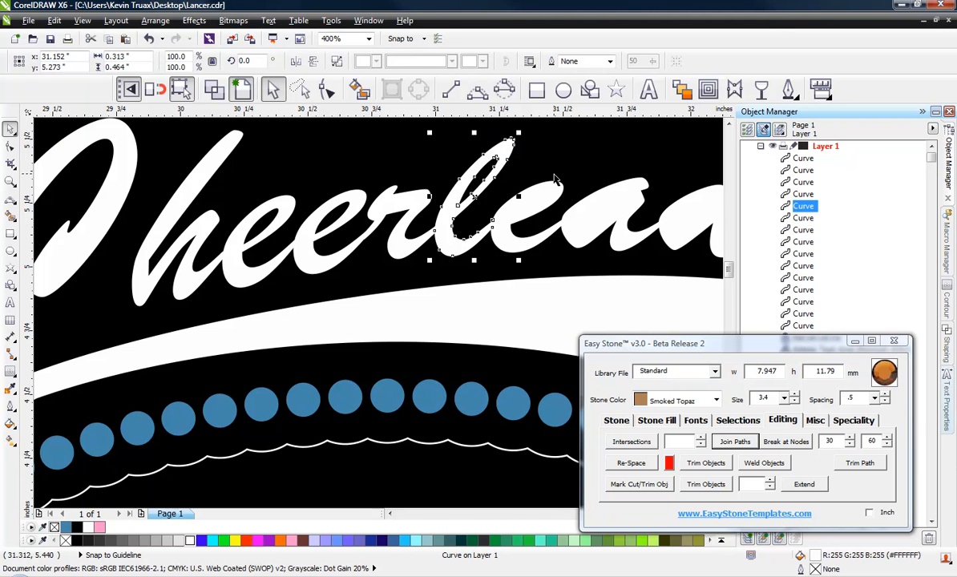
key("Escape")
left_click_drag(576, 170, 507, 240)
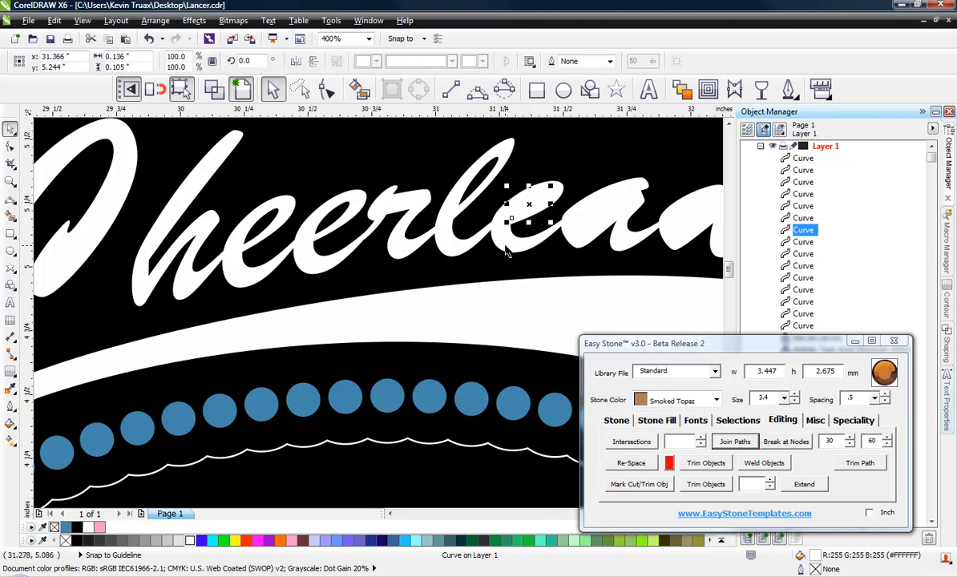
left_click(506, 253, "shift")
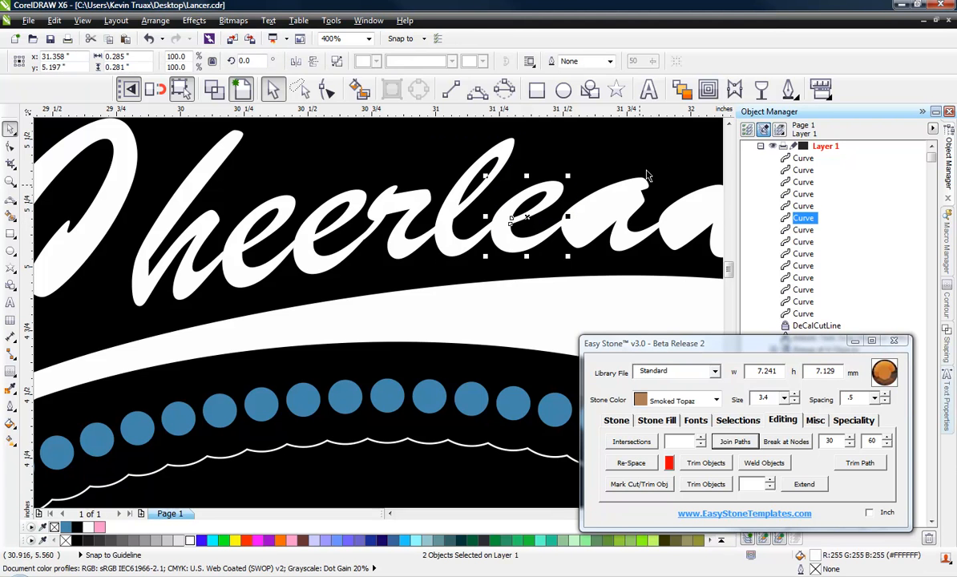
key("Escape")
Step: Combine the a in Cheerleader with its inner counter curve to reopen its hole
left_click_drag(630, 160, 558, 238)
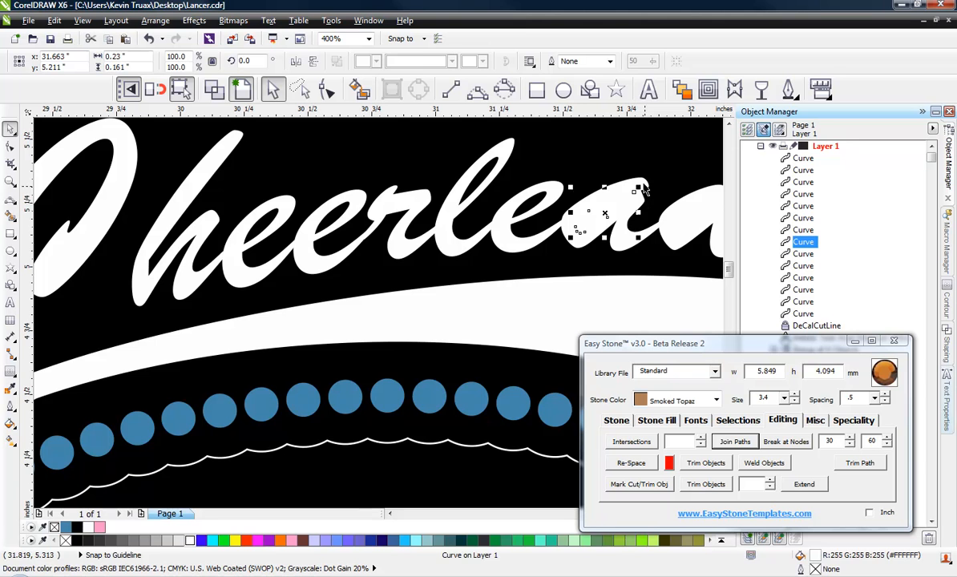
left_click(645, 187, "shift")
left_click(314, 61)
key("Escape")
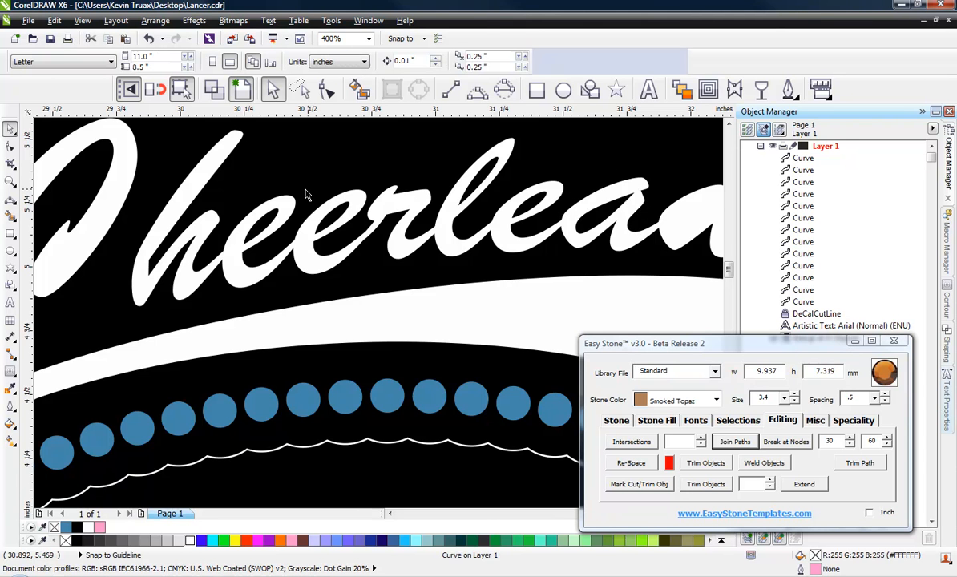
Step: Combine the d in Cheerleader with its inner counter curve, and do the same for the last e
scroll(304, 195, "down", 2)
scroll(397, 187, "up", 2)
left_click_drag(334, 183, 415, 262)
left_click(433, 198, "shift")
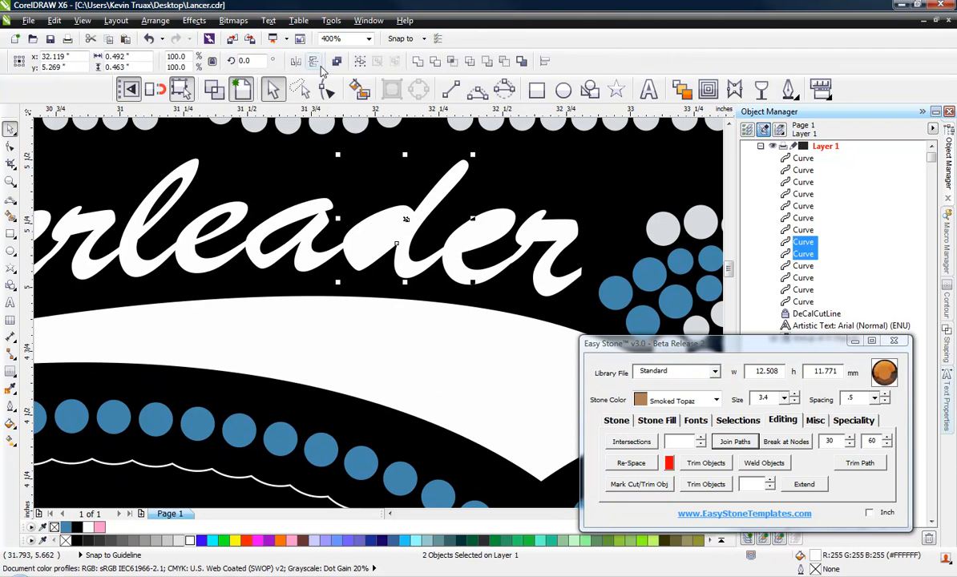
key("Escape")
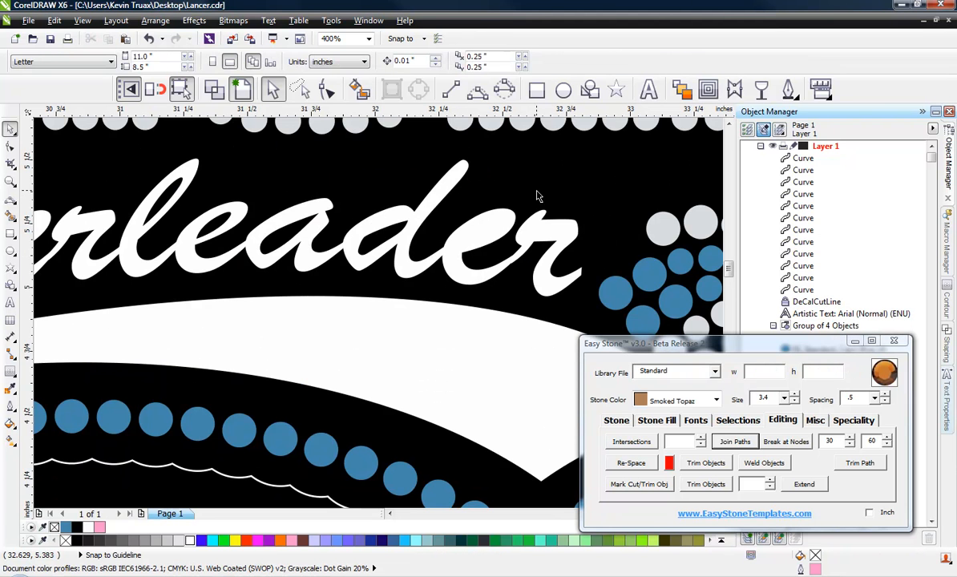
left_click_drag(537, 192, 449, 266)
left_click(459, 275, "shift")
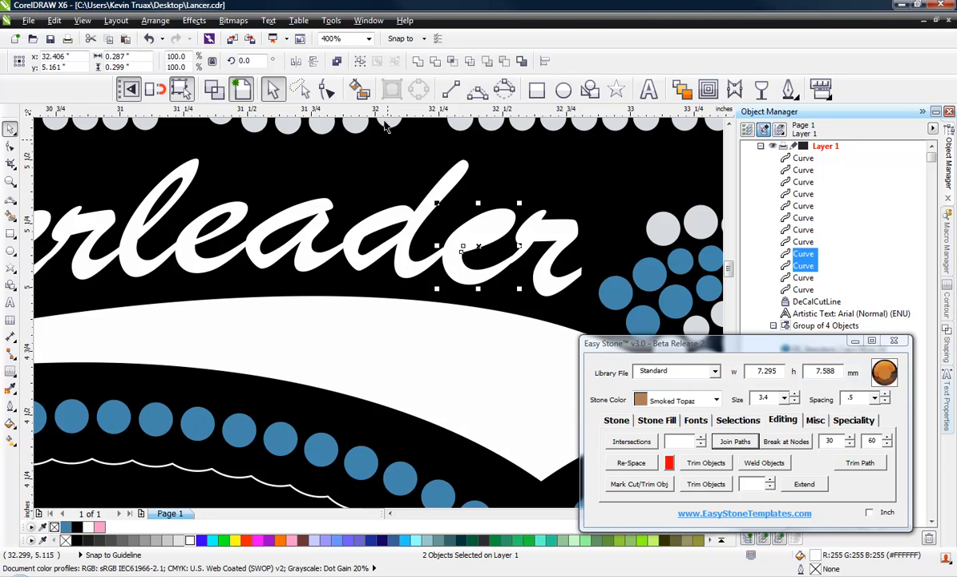
left_click(338, 65)
key("Escape")
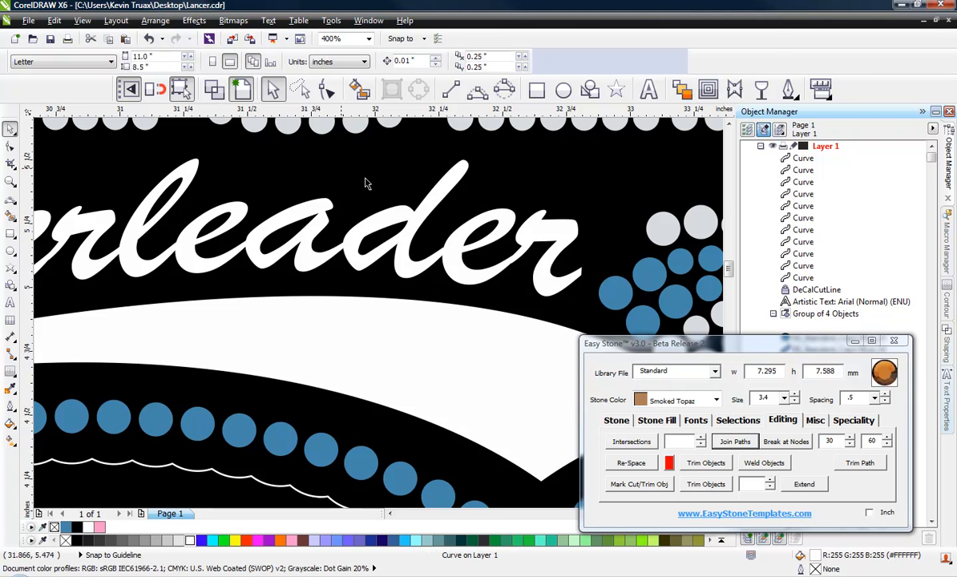
Step: In wireframe view, freehand-select the ten lowercase letter curves of Cheerleader and weld them into a single curve
scroll(457, 200, "down", 1)
scroll(458, 197, "down", 1)
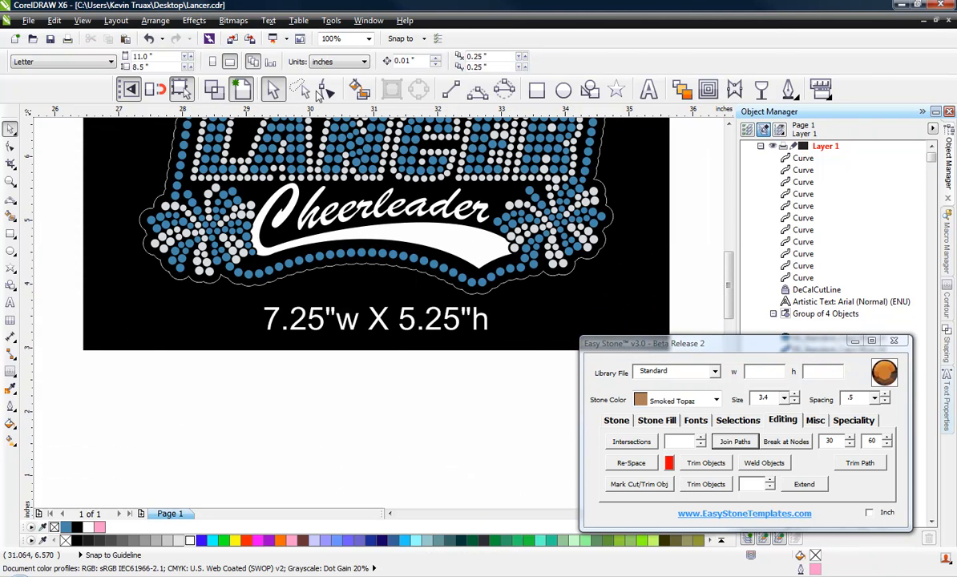
left_click(215, 90)
scroll(335, 187, "up", 2)
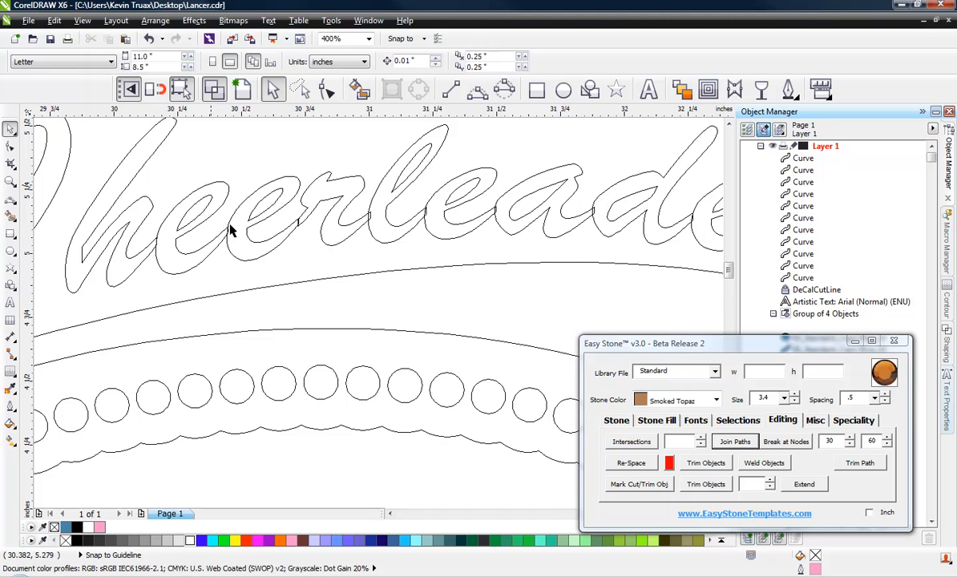
scroll(232, 231, "down", 1)
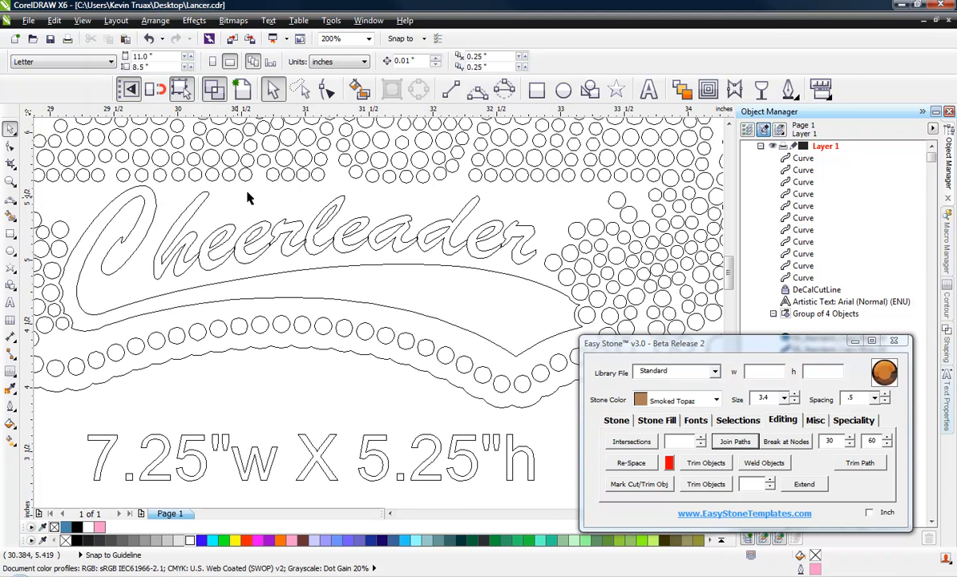
left_click(299, 89)
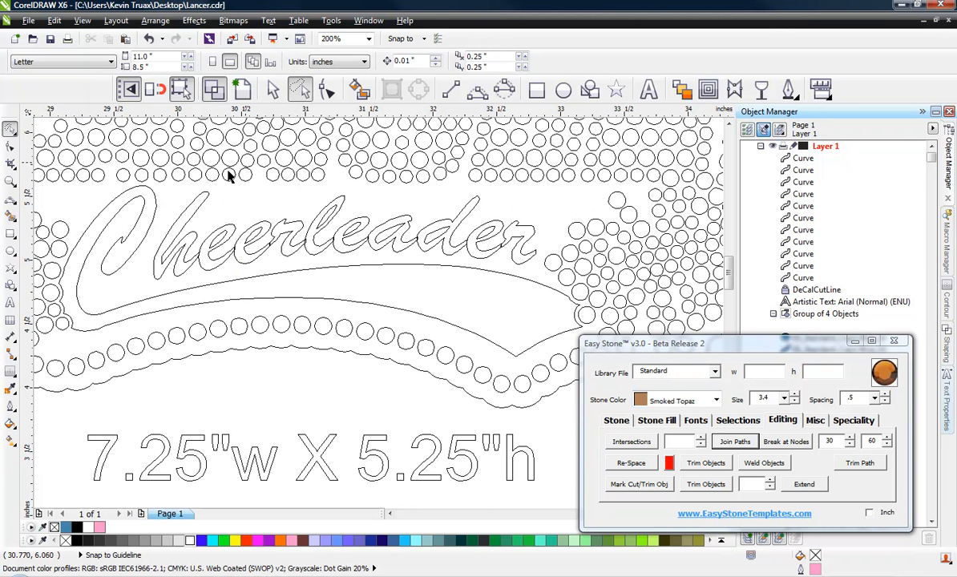
mouse_move(167, 200)
left_mouse_down()
mouse_move(258, 181)
mouse_move(515, 189)
mouse_move(549, 221)
mouse_move(548, 258)
mouse_move(532, 275)
mouse_move(133, 297)
left_mouse_up()
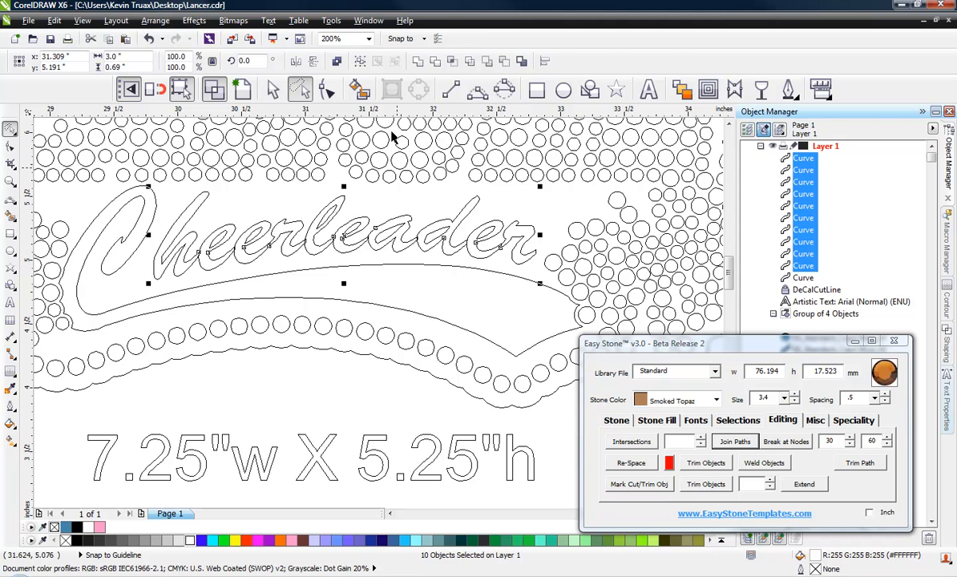
left_click(418, 64)
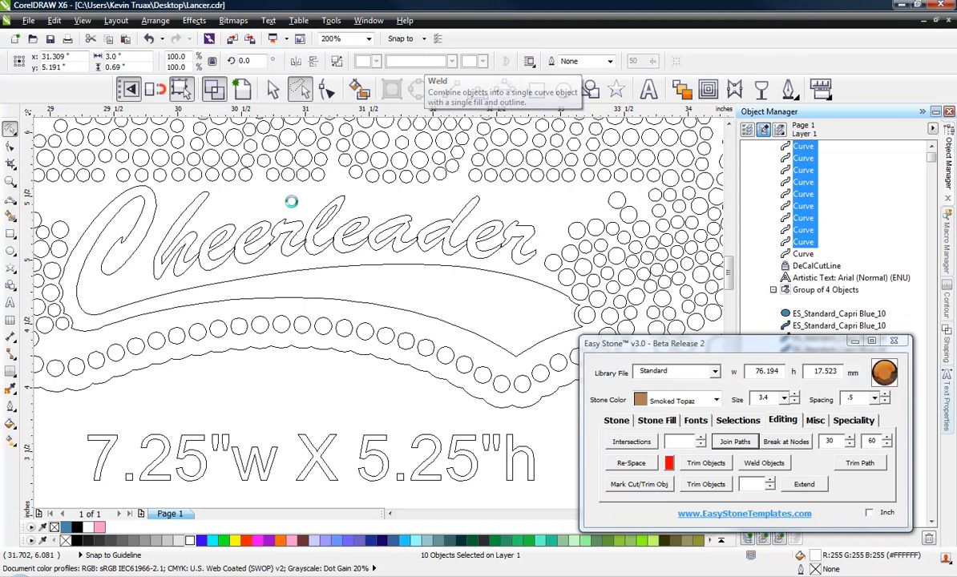
left_click(258, 273)
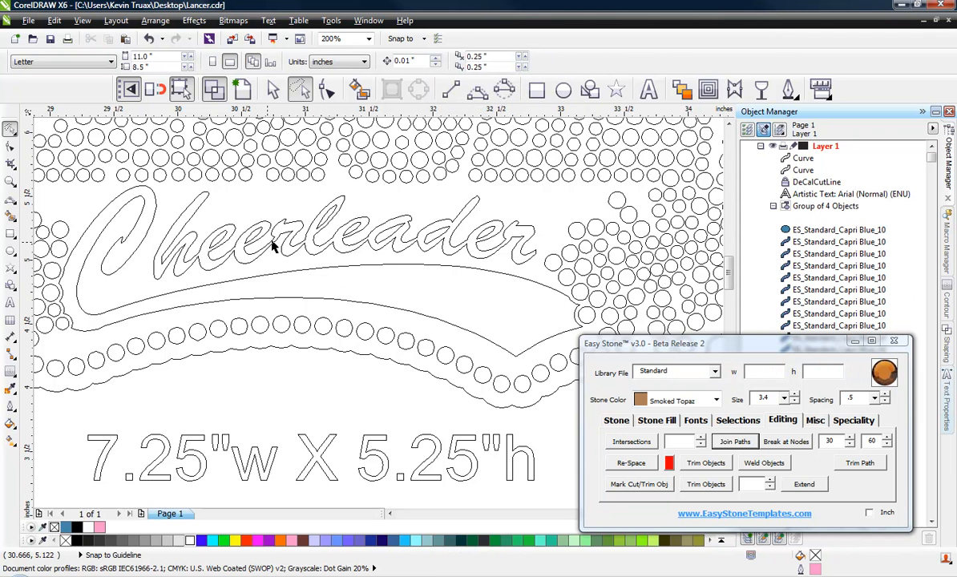
Step: Check the joins between the welded letters up close and return to the full-color view
scroll(446, 239, "up", 1)
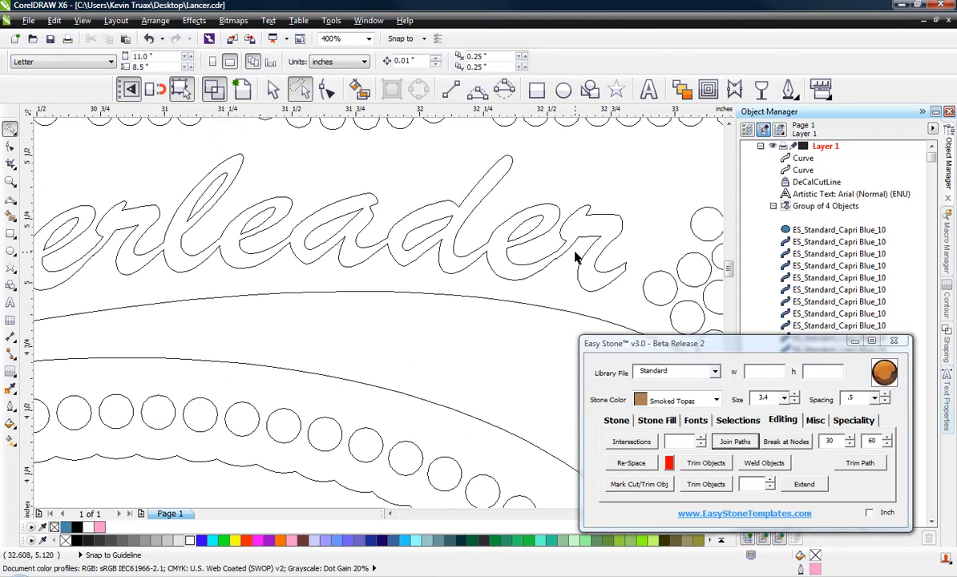
scroll(569, 253, "down", 1)
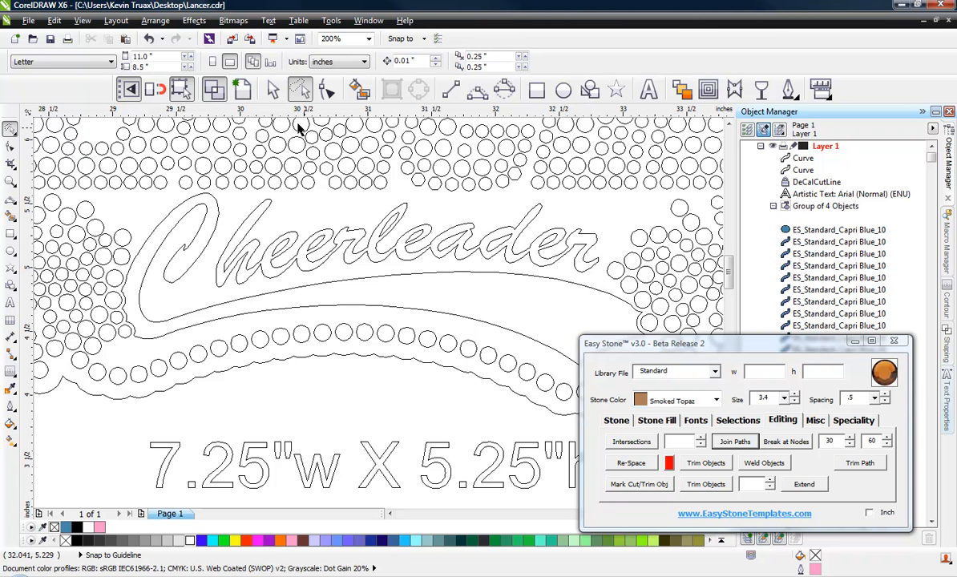
left_click(239, 89)
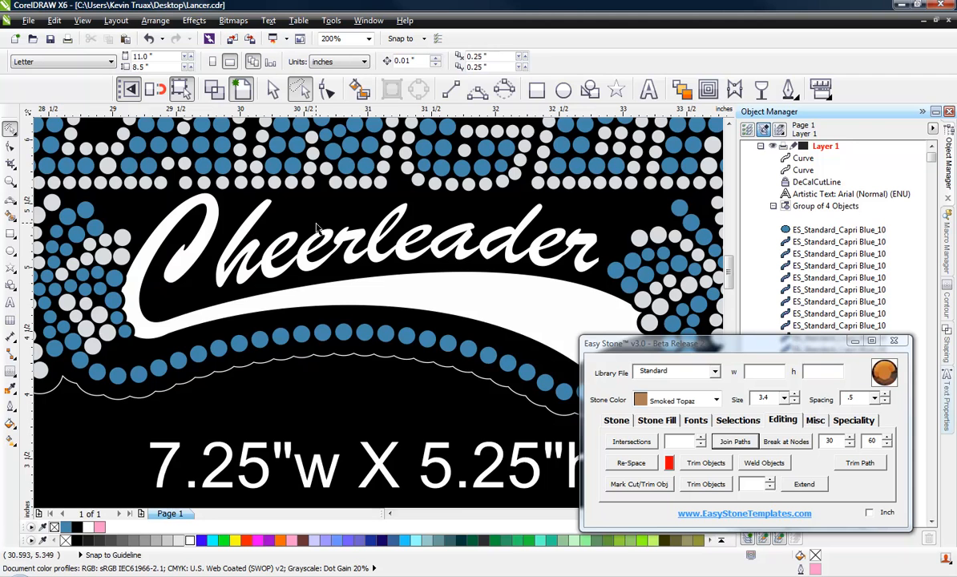
scroll(290, 232, "down", 1)
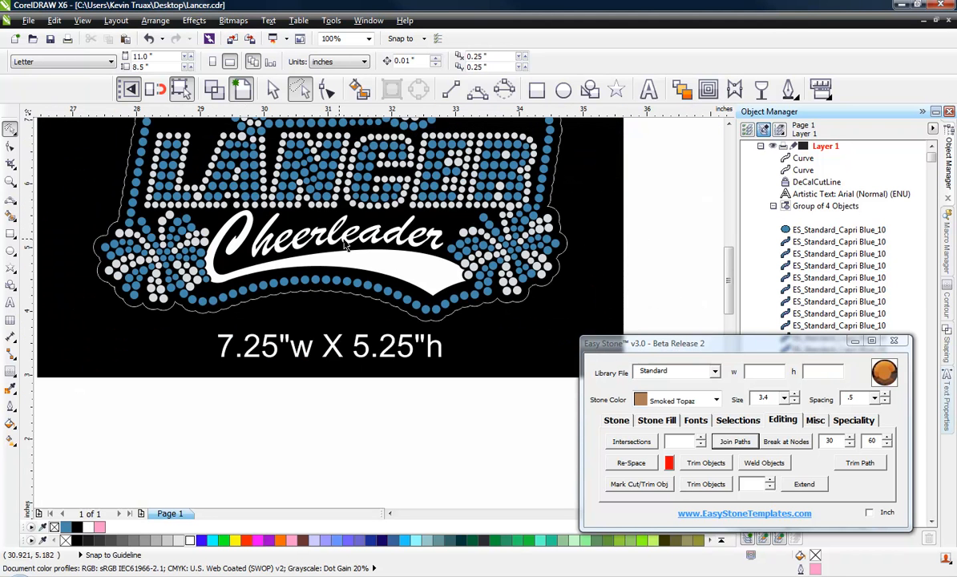
Step: Copy the welded lettering and the C with its swash to the blank area below the design and fill the copy light purple (#CCCCFF)
left_click(339, 231)
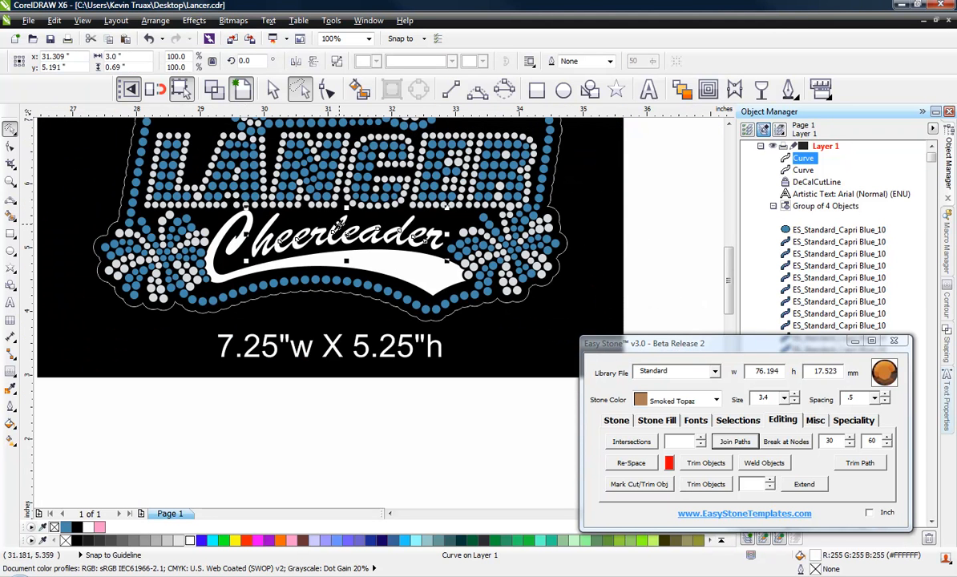
left_click(380, 266, "shift")
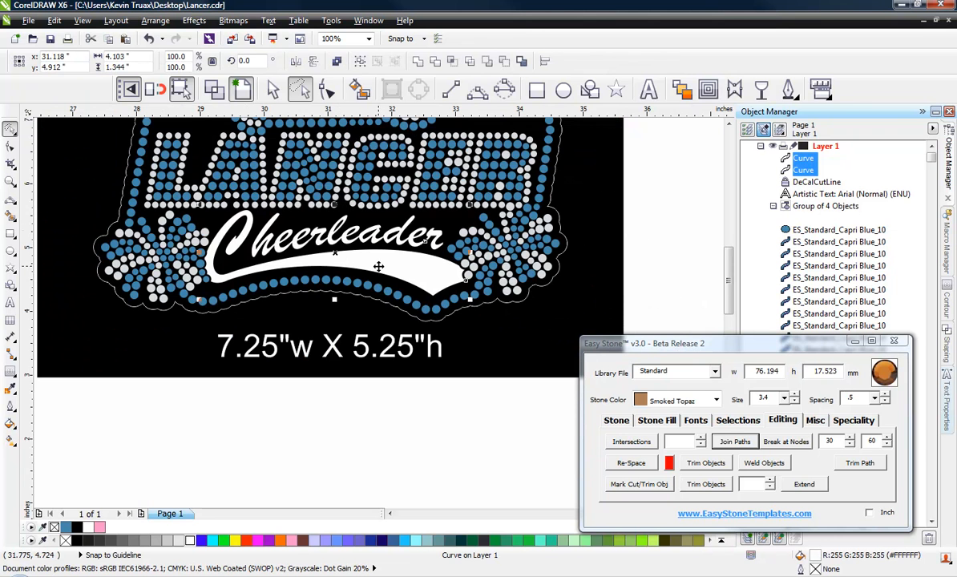
scroll(342, 251, "down", 1)
left_click_drag(343, 251, 354, 372)
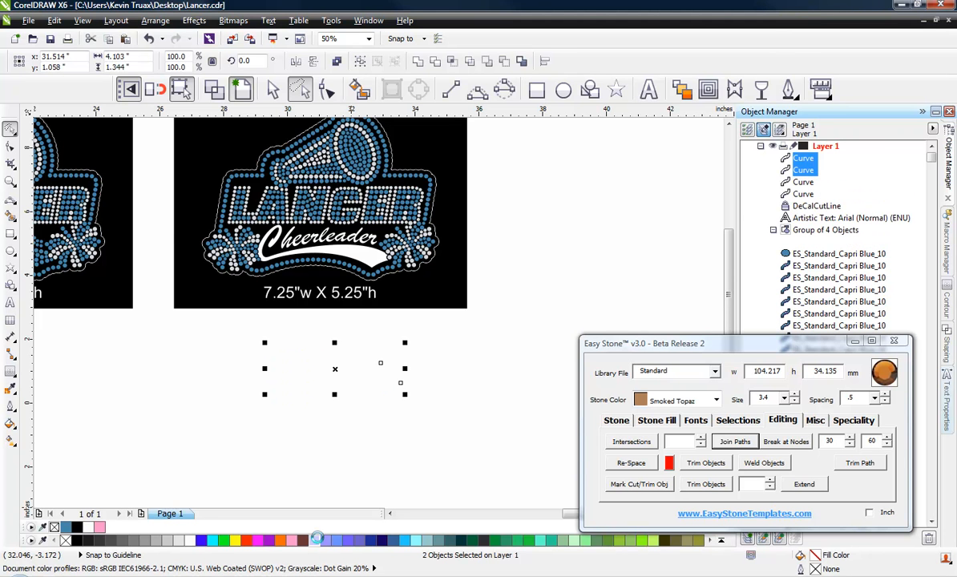
left_click(331, 417)
scroll(360, 356, "up", 2)
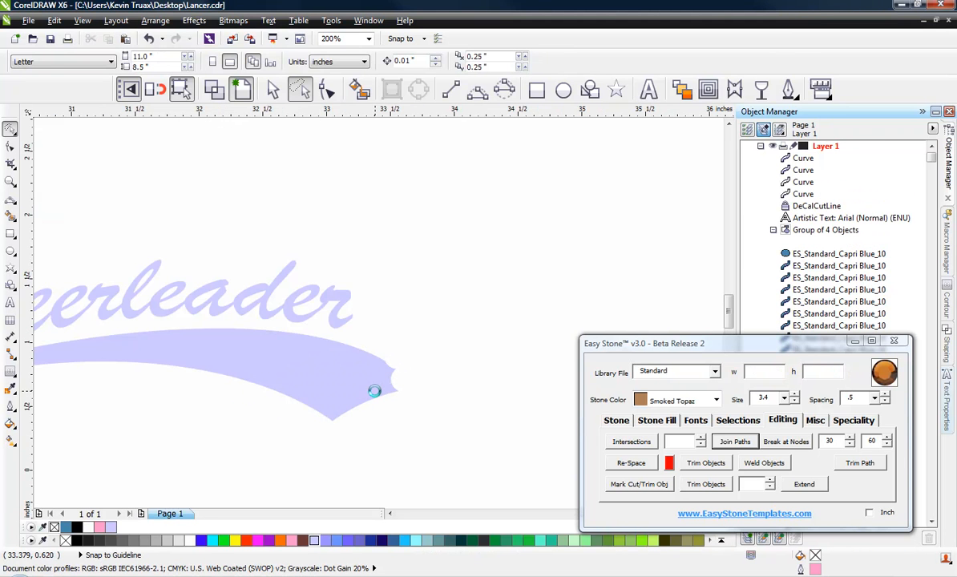
Step: Delete the two nodes forming the scalloped notches at the right end of the copied swash
left_click(377, 391)
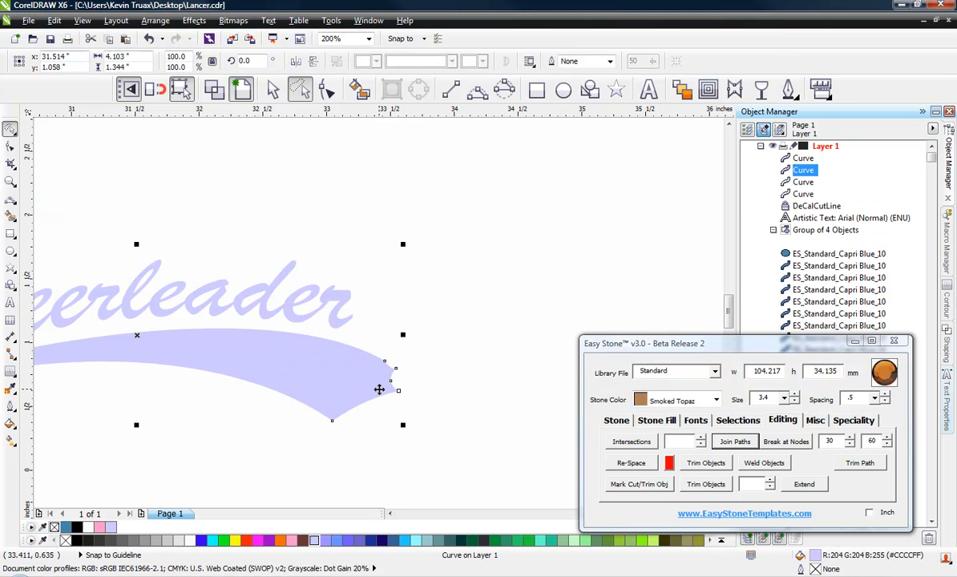
left_click(326, 89)
scroll(393, 399, "up", 1)
scroll(392, 395, "up", 1)
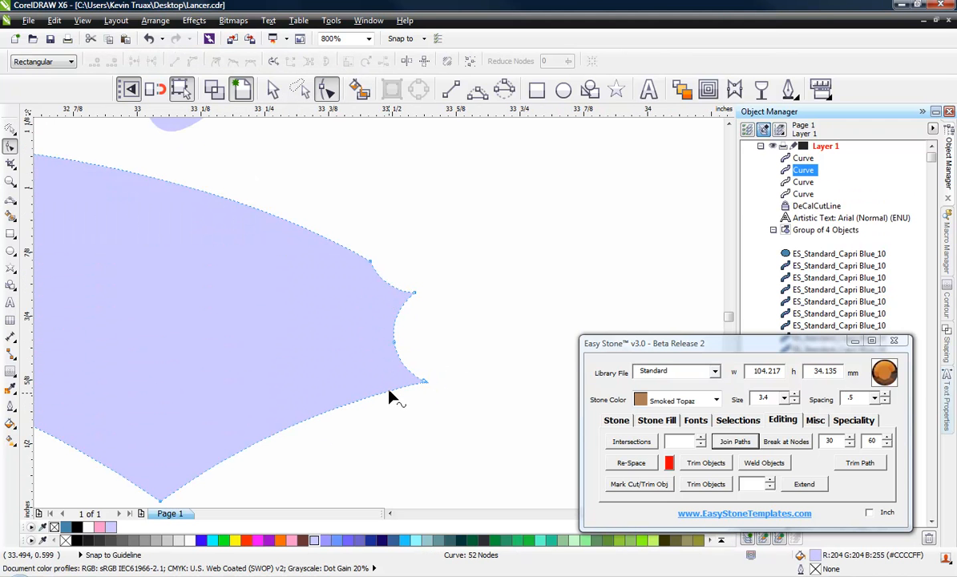
left_click_drag(482, 244, 392, 345)
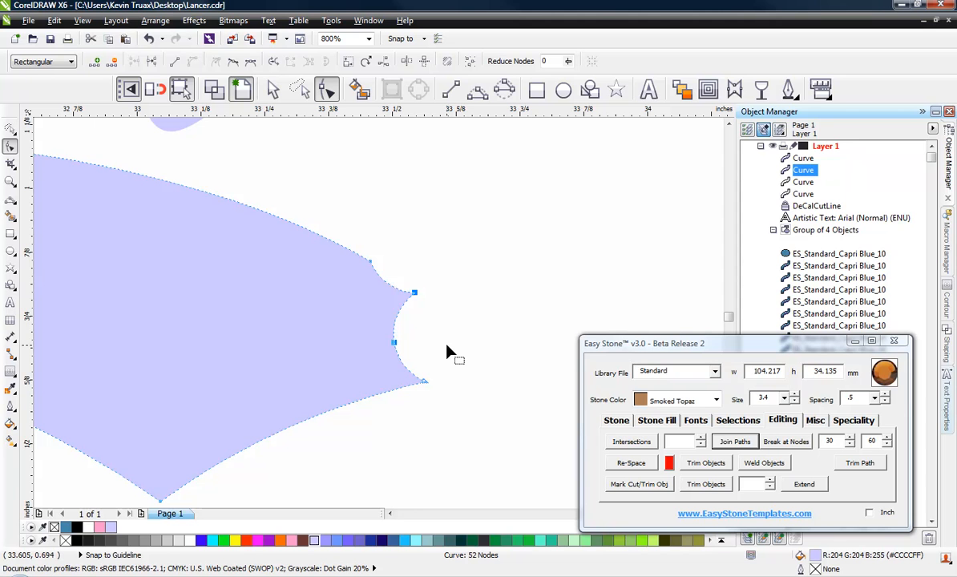
key("Delete")
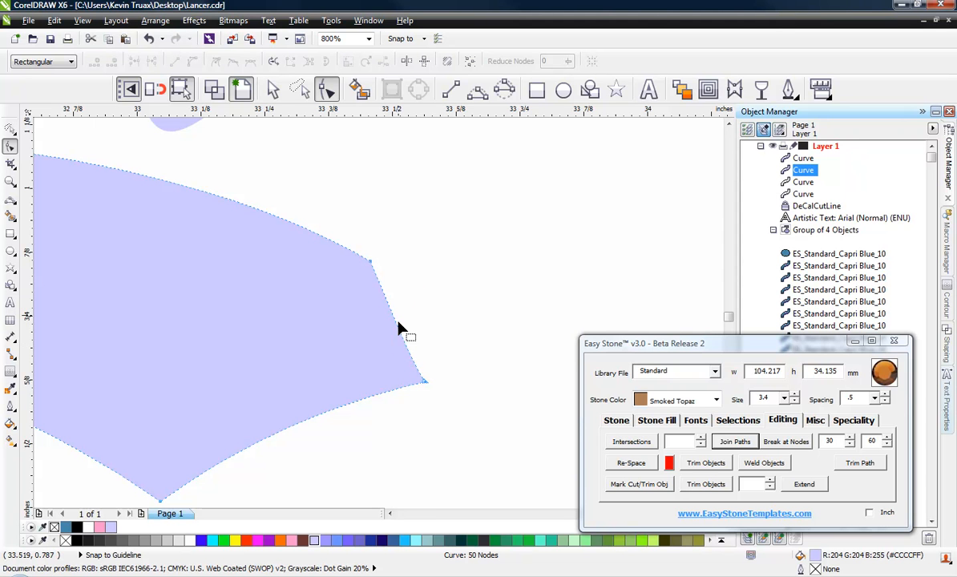
Step: Convert the straight segment closing the swash's right end to a curve
right_click(396, 325)
left_click(409, 363)
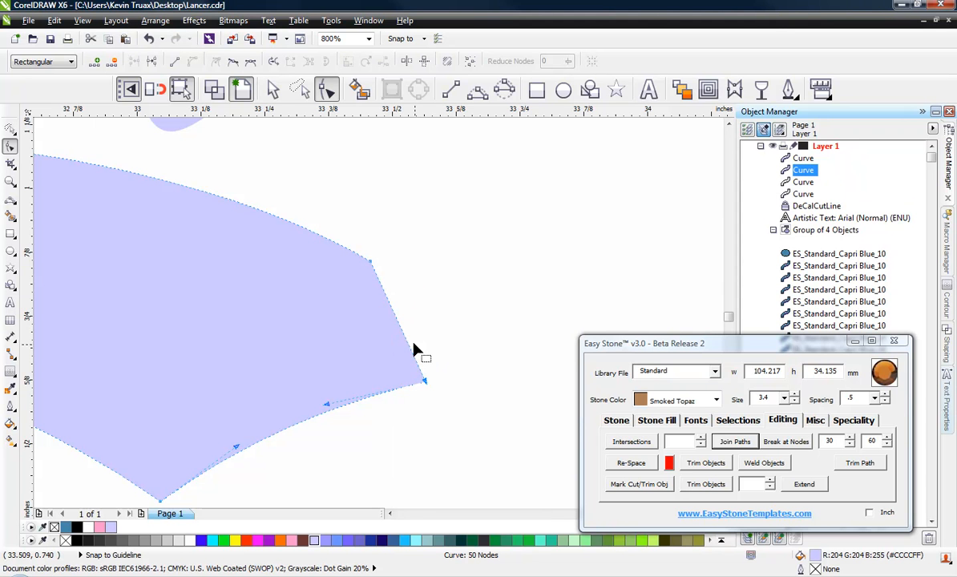
right_click(402, 335)
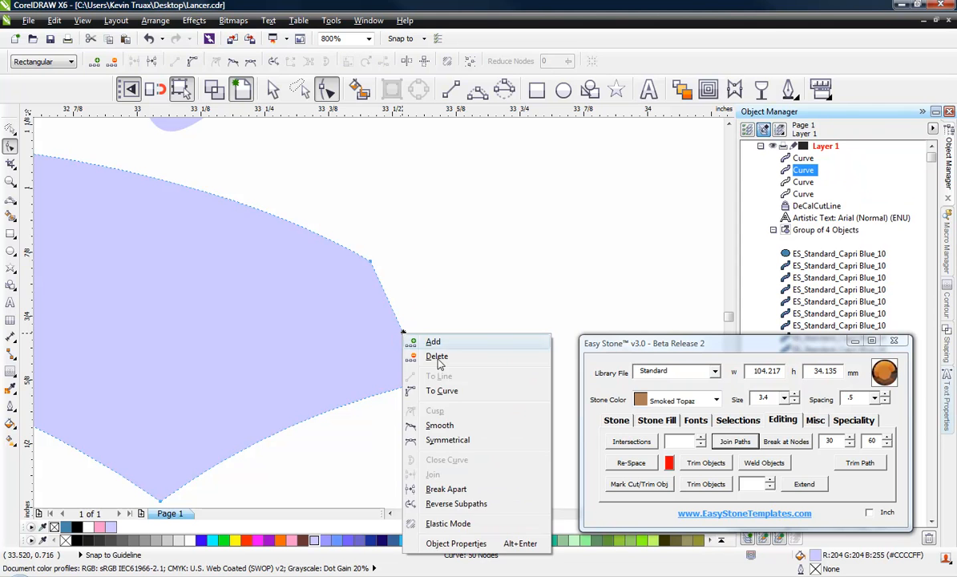
left_click(423, 391)
double_click(408, 342)
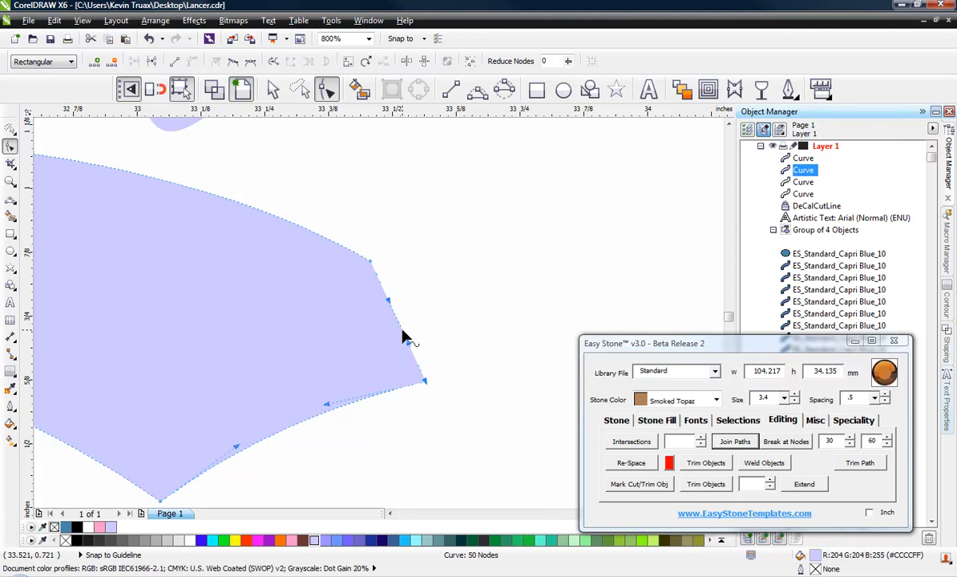
left_click_drag(514, 355, 503, 358)
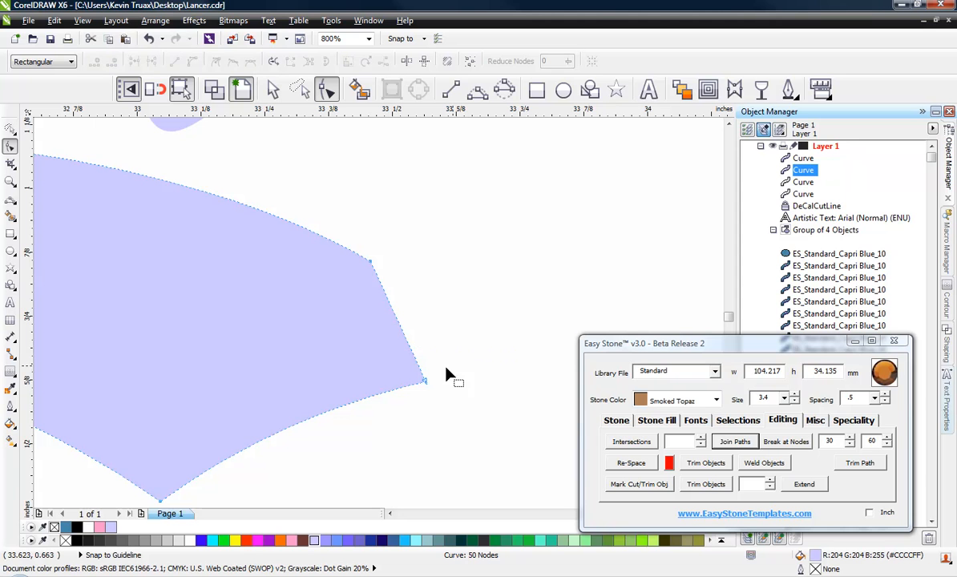
Step: Bulge the swash's right end outward, aligning the lower and upper node handles with the adjoining edges
left_click(427, 387)
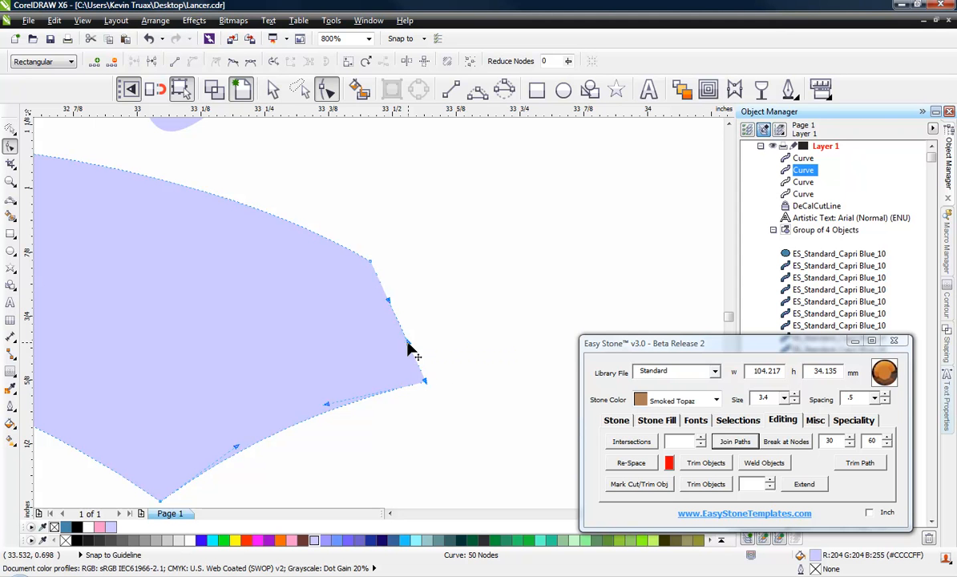
left_click_drag(408, 350, 545, 355)
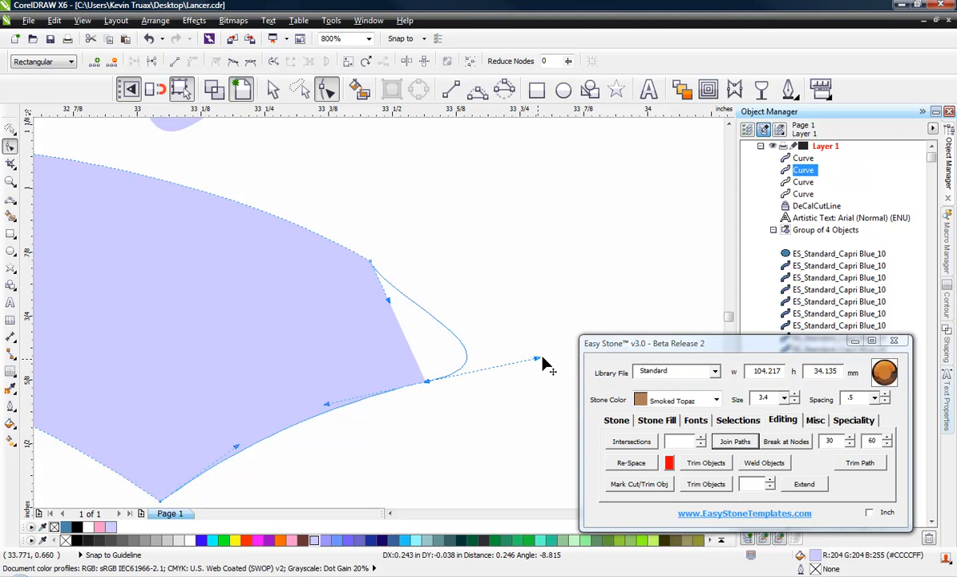
left_click(370, 263)
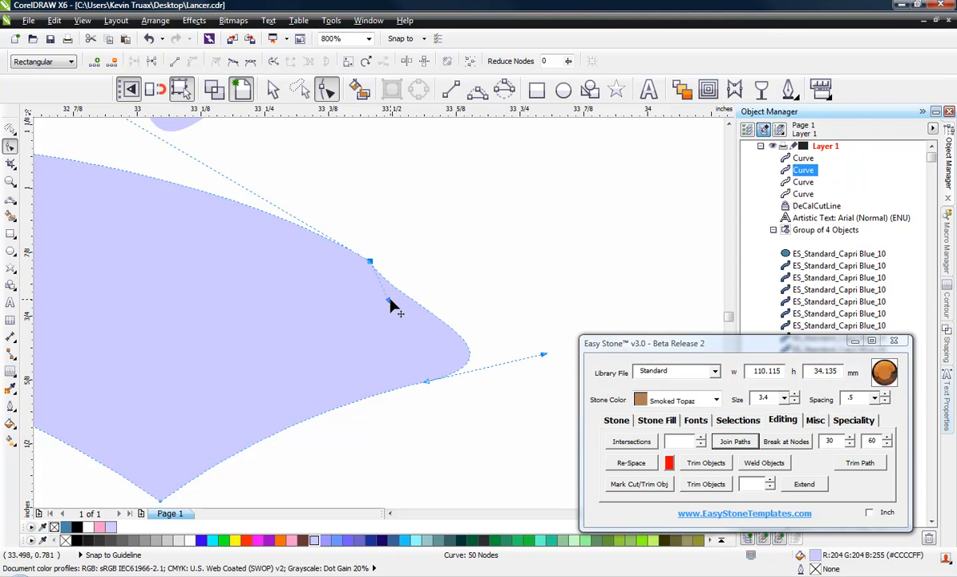
left_click_drag(393, 307, 420, 296)
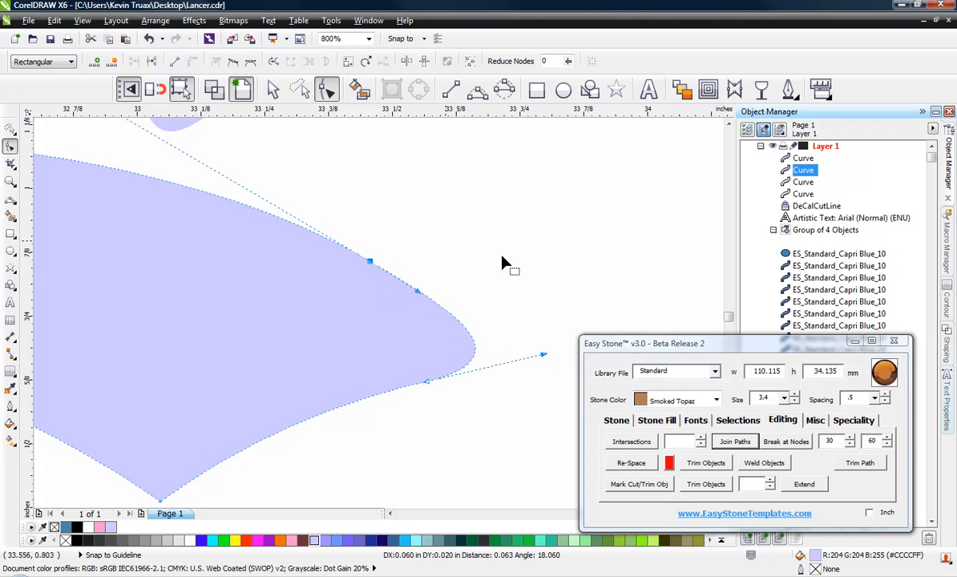
Step: Try to smooth the swash's right end by deleting nodes on its outline
scroll(502, 258, "down", 1)
double_click(439, 259)
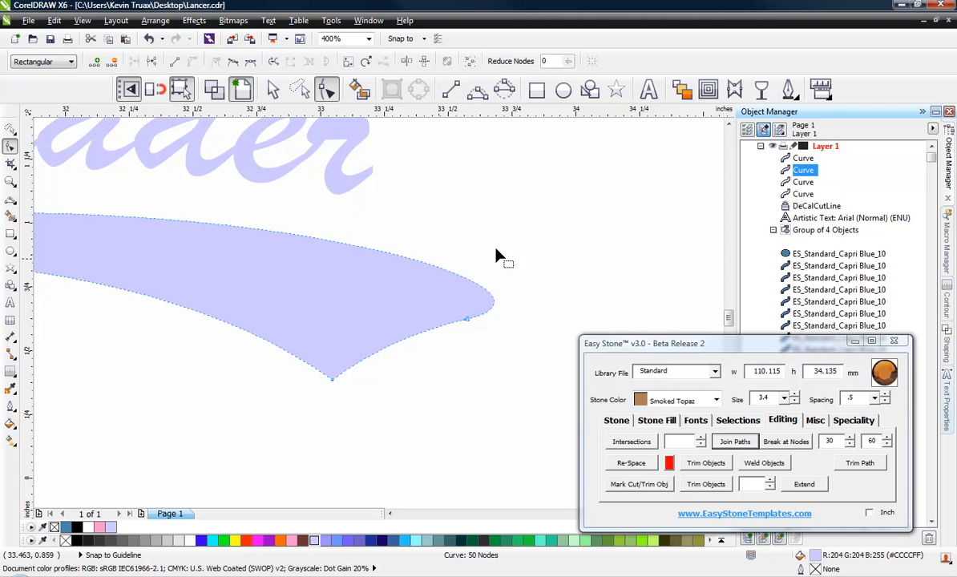
key("Delete")
scroll(472, 241, "down", 1)
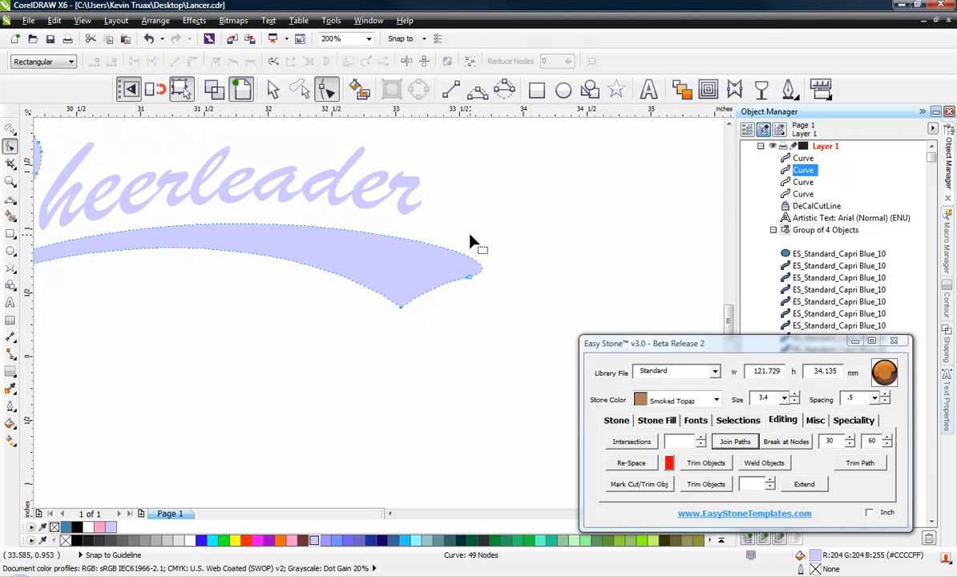
double_click(486, 259)
Step: Add a node at the tip of the swash's right end, move it slightly outward and make it a cusp
scroll(487, 273, "up", 2)
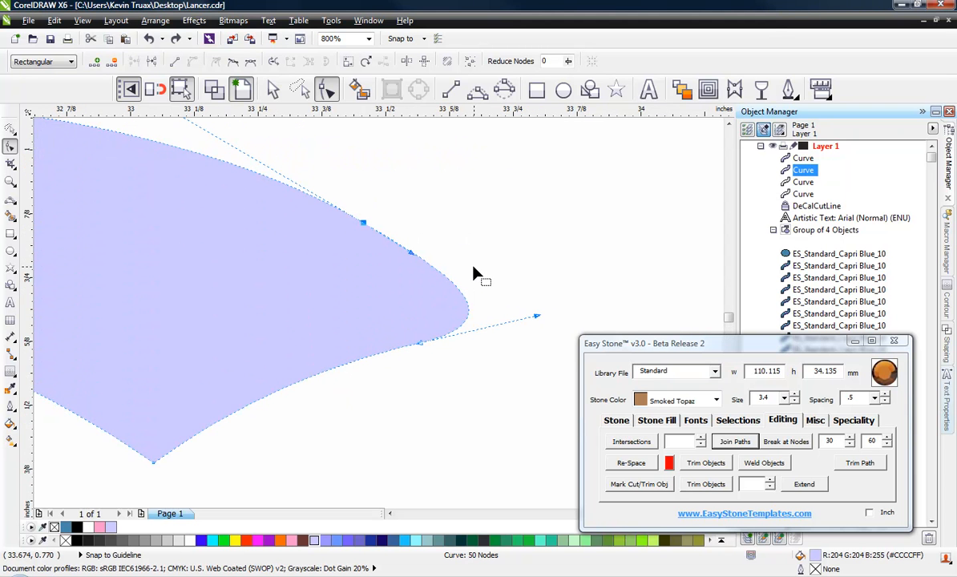
left_click(467, 318)
left_click_drag(466, 318, 482, 326)
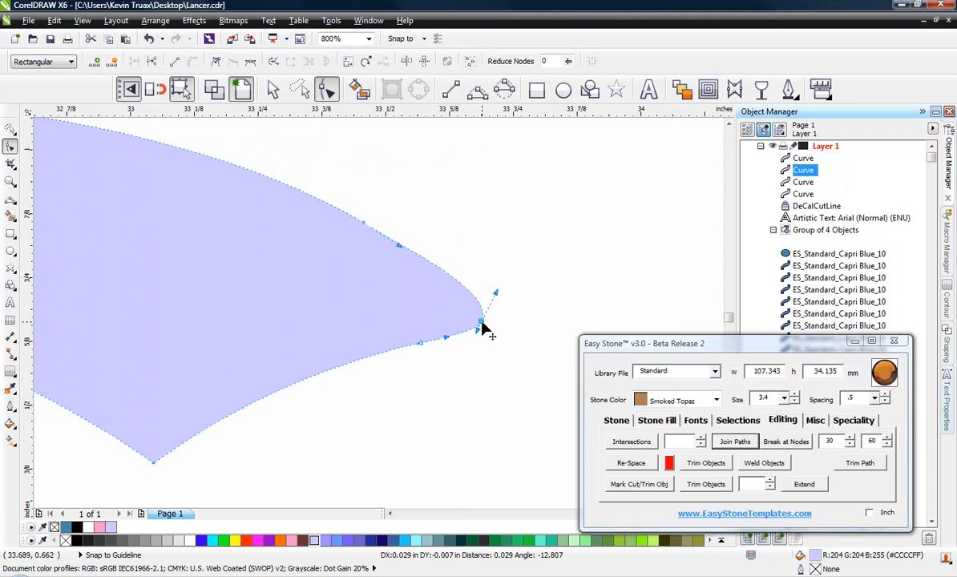
right_click(483, 326)
left_click(523, 385)
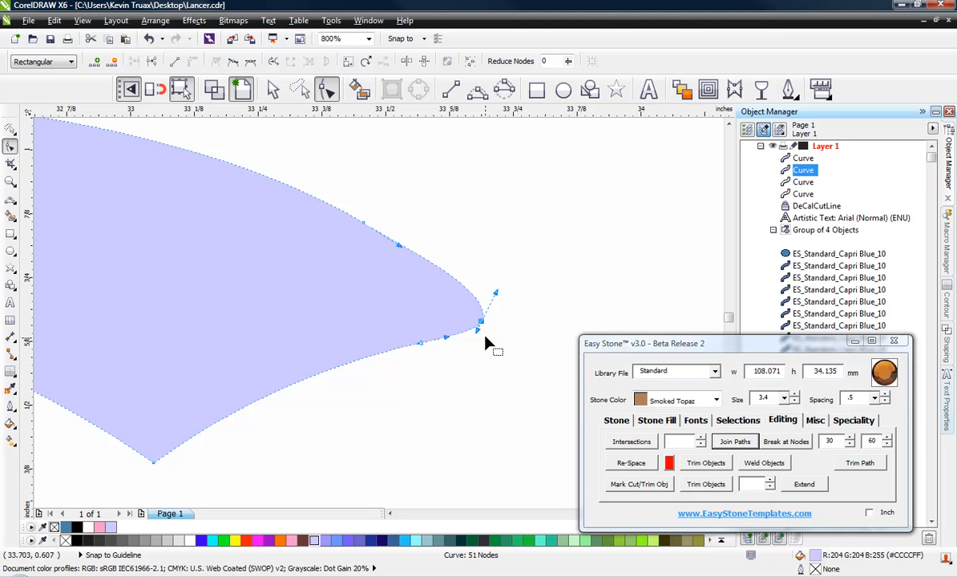
Step: Pull the upper handle of the swash's right tip node back along the upper edge to flatten it into a point
left_click_drag(496, 295, 434, 276)
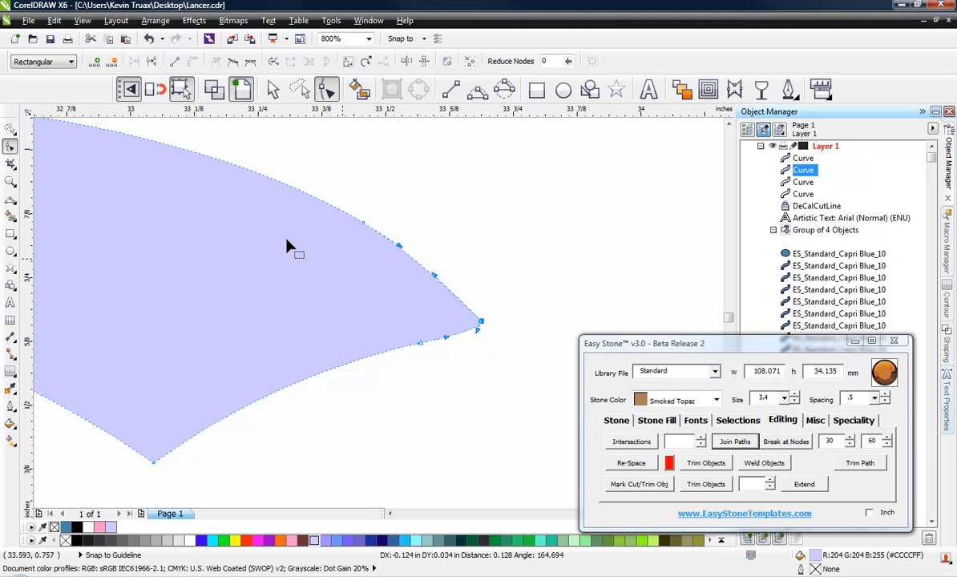
scroll(473, 258, "down", 2)
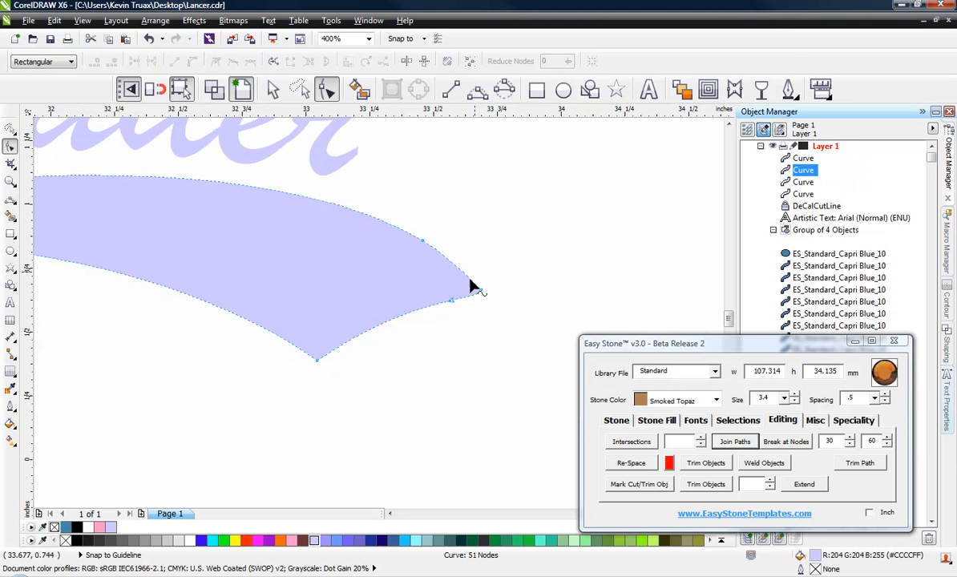
scroll(473, 287, "up", 2)
left_click(516, 315)
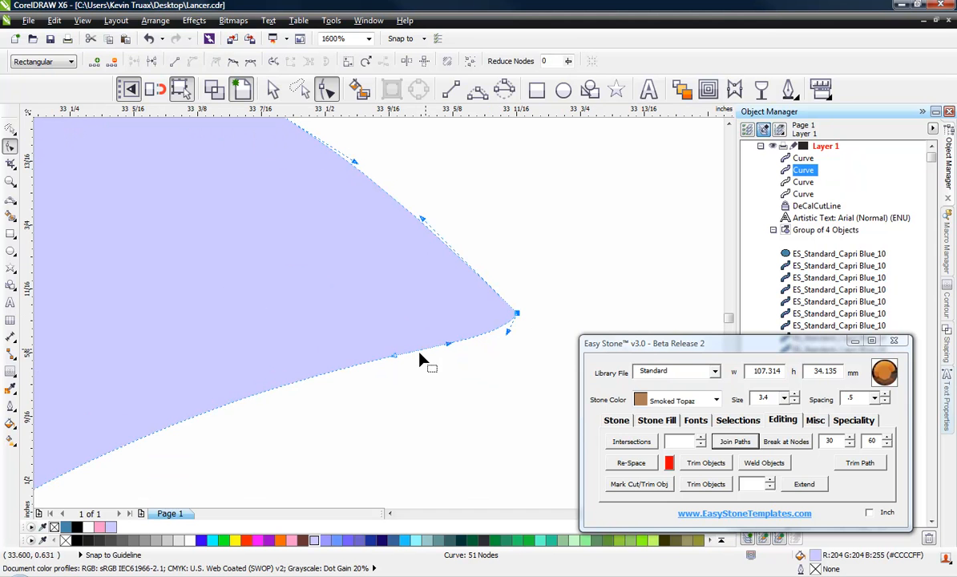
Step: Curve the edge below the swash's right tip inward and delete the extra nodes on both edges beside the tip
double_click(394, 356)
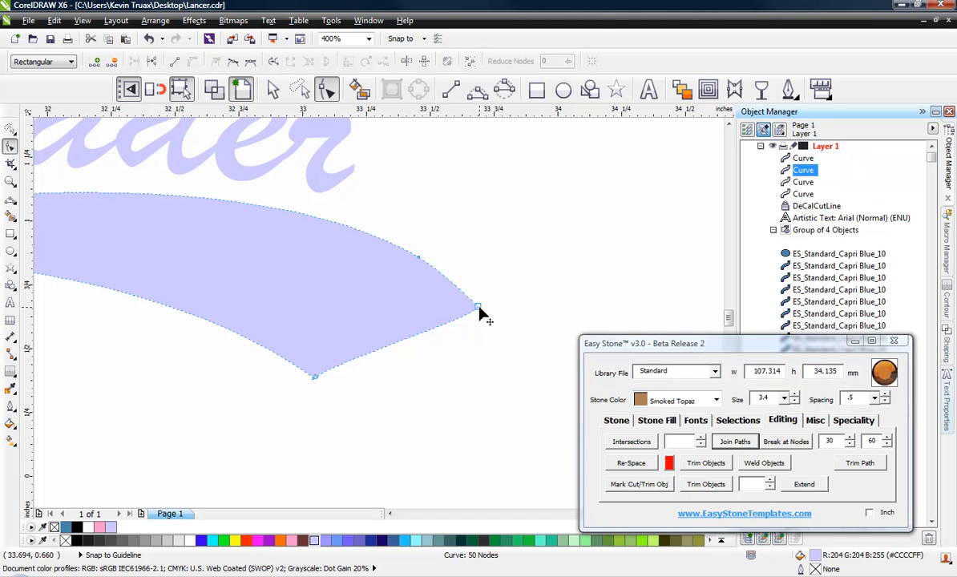
left_click(478, 310)
left_click_drag(476, 317, 395, 313)
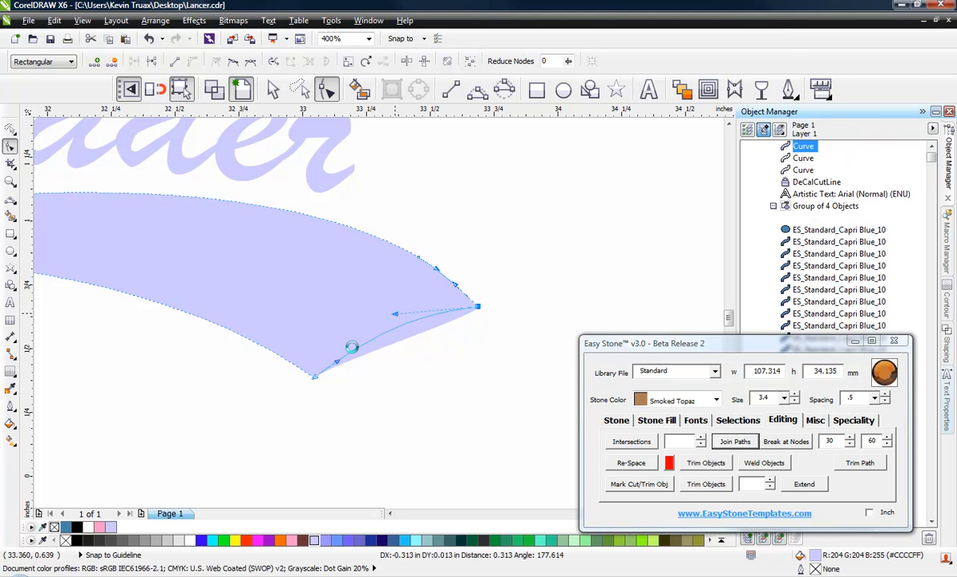
double_click(418, 266)
scroll(497, 245, "down", 1)
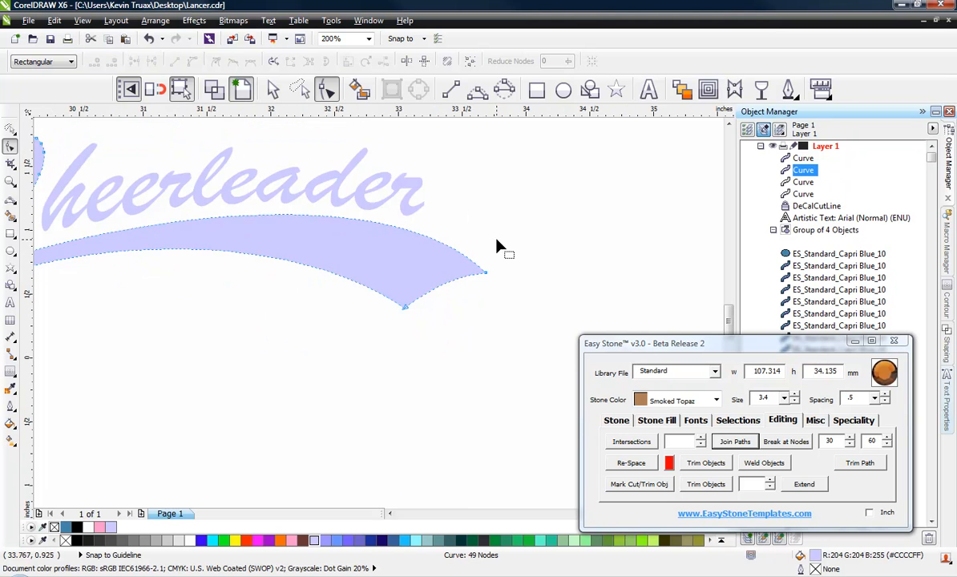
scroll(393, 324, "up", 1)
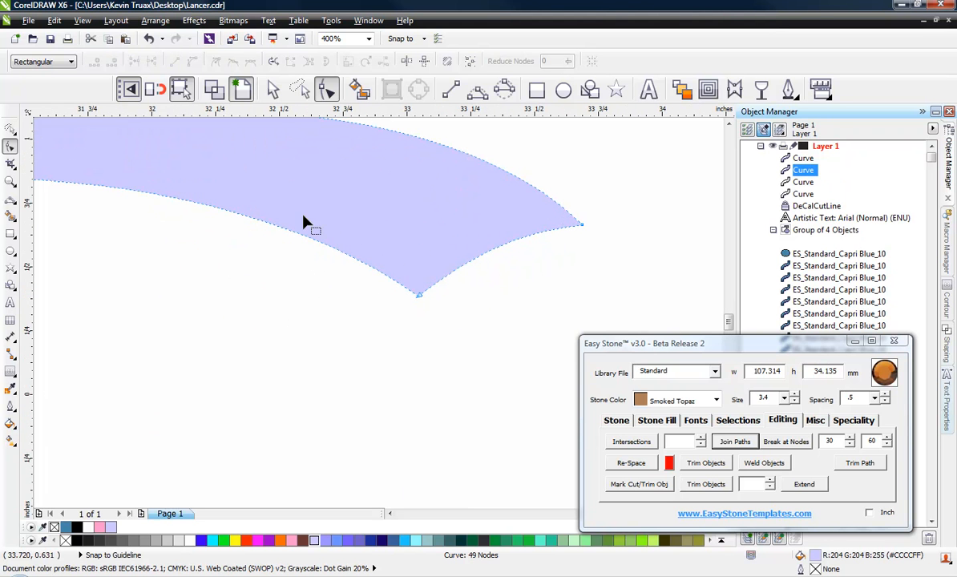
left_click(10, 128)
left_click(438, 293)
scroll(547, 302, "down", 1)
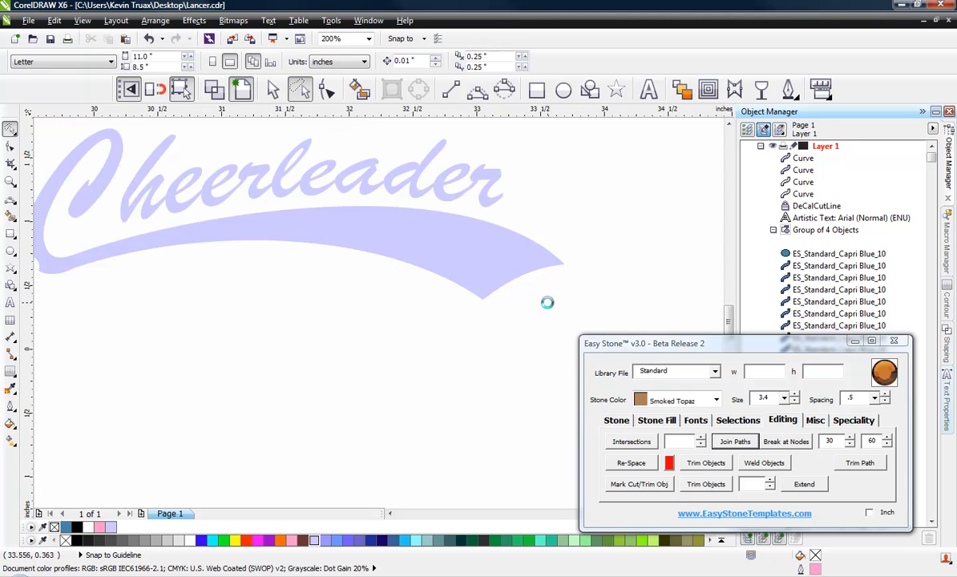
Step: Delete the nodes forming the notches along the outer left edge of the letter C
scroll(528, 285, "down", 1)
scroll(296, 240, "up", 1)
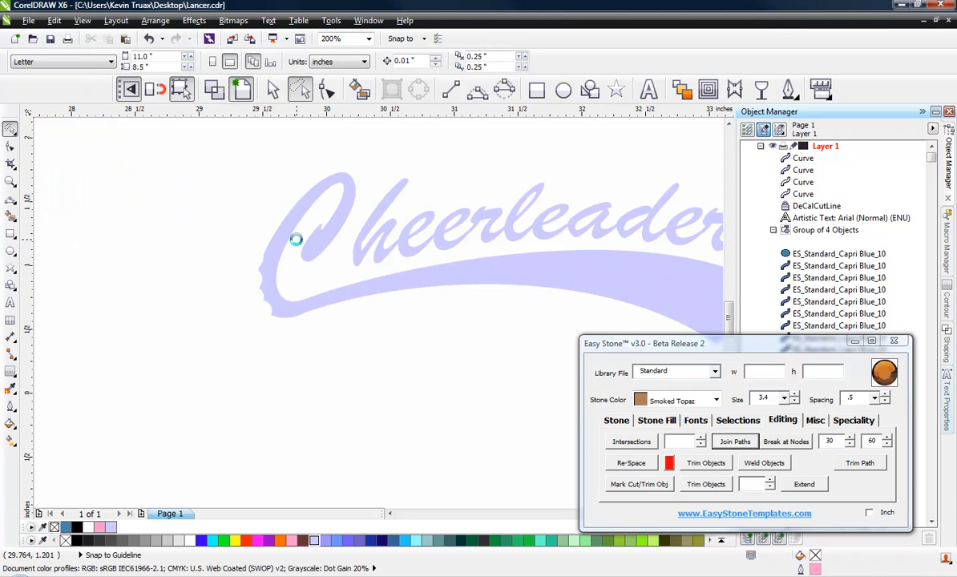
scroll(259, 277, "up", 1)
left_click(289, 259)
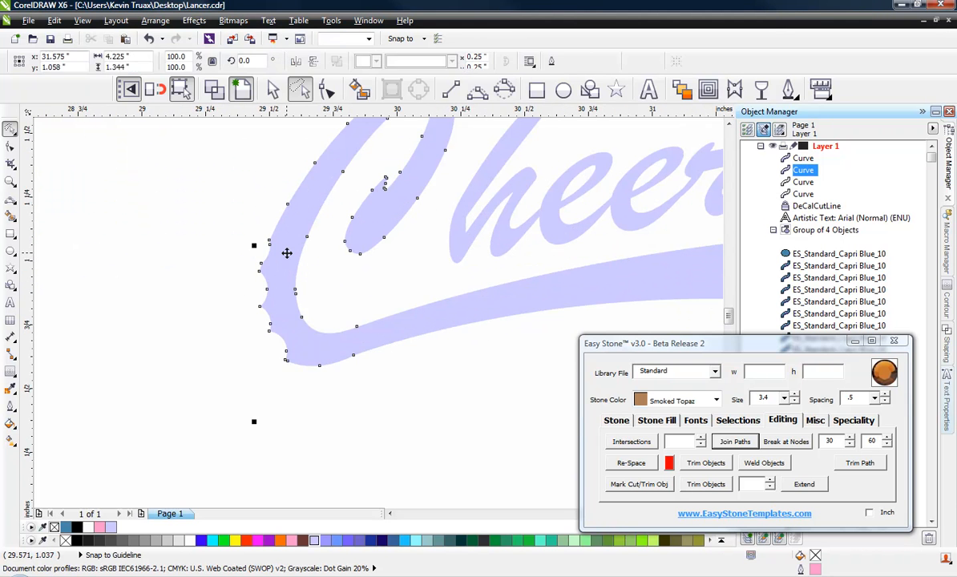
key("F10")
scroll(258, 267, "up", 2)
scroll(256, 238, "down", 1)
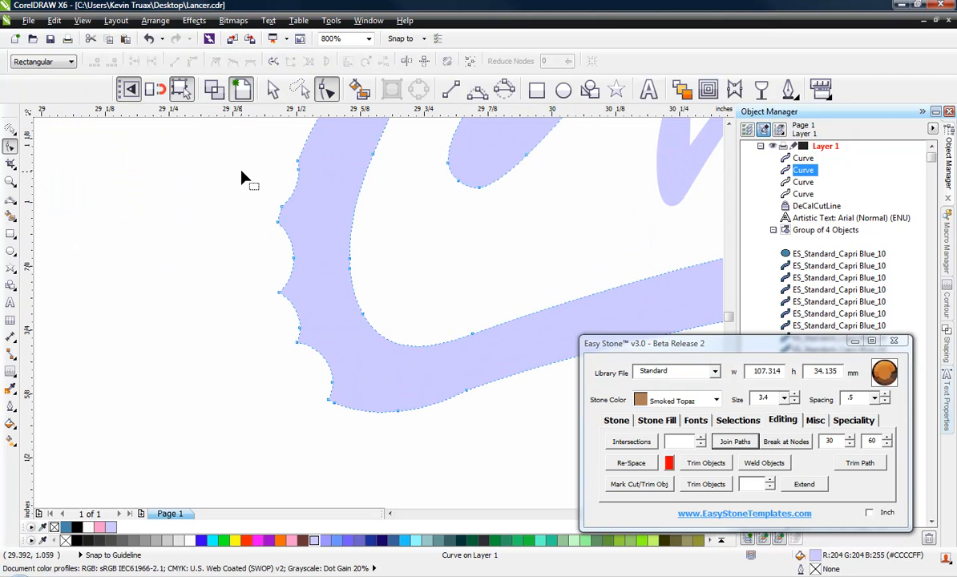
left_click_drag(245, 162, 353, 389)
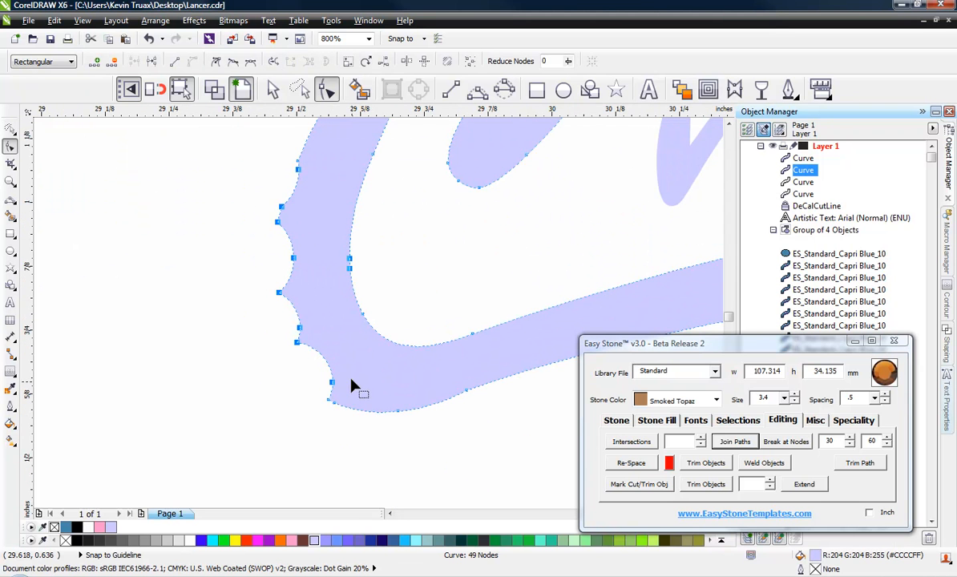
left_click(239, 168)
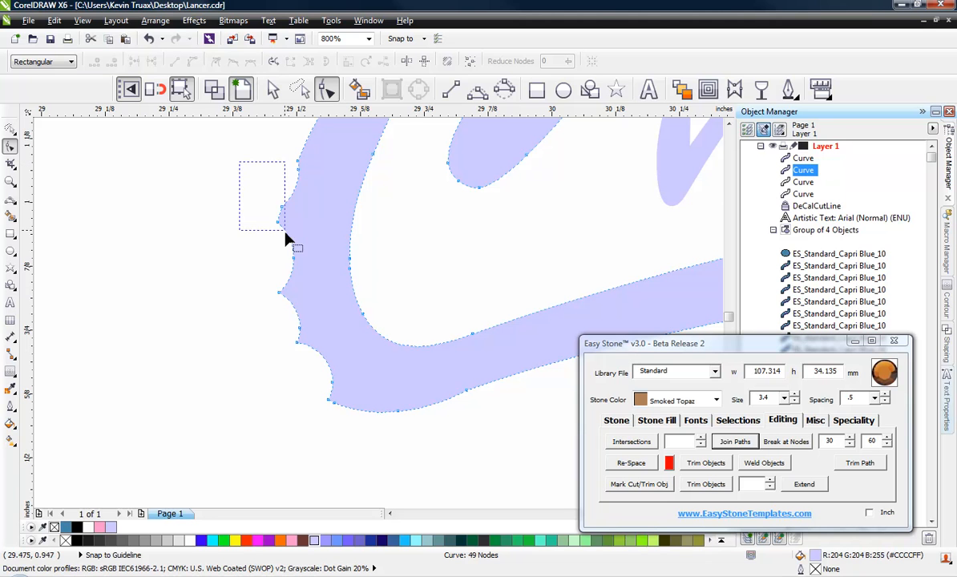
left_click_drag(285, 232, 347, 394)
key("Delete")
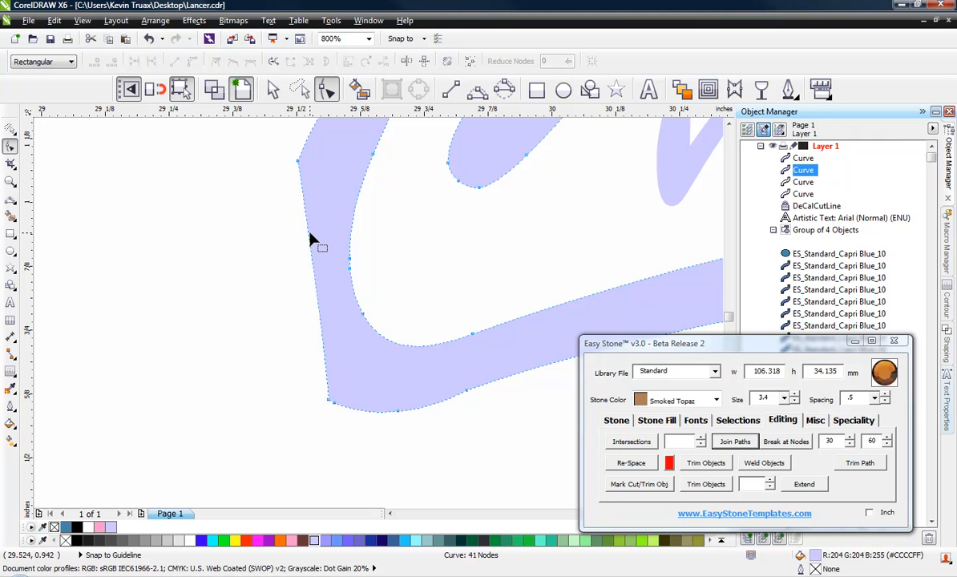
Step: Bulge the straightened outer left segment of the letter C outward
right_click(308, 235)
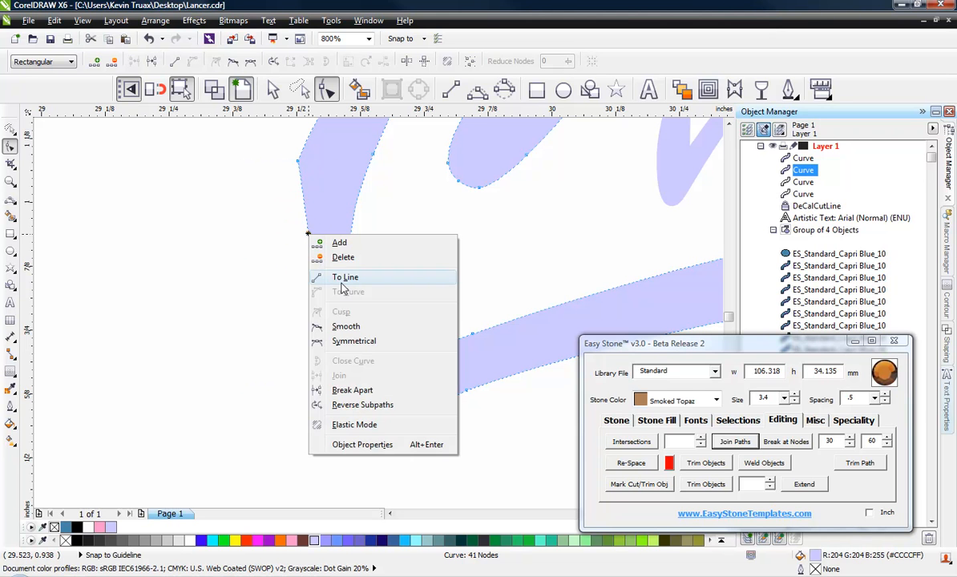
left_click(319, 262)
left_click(311, 265)
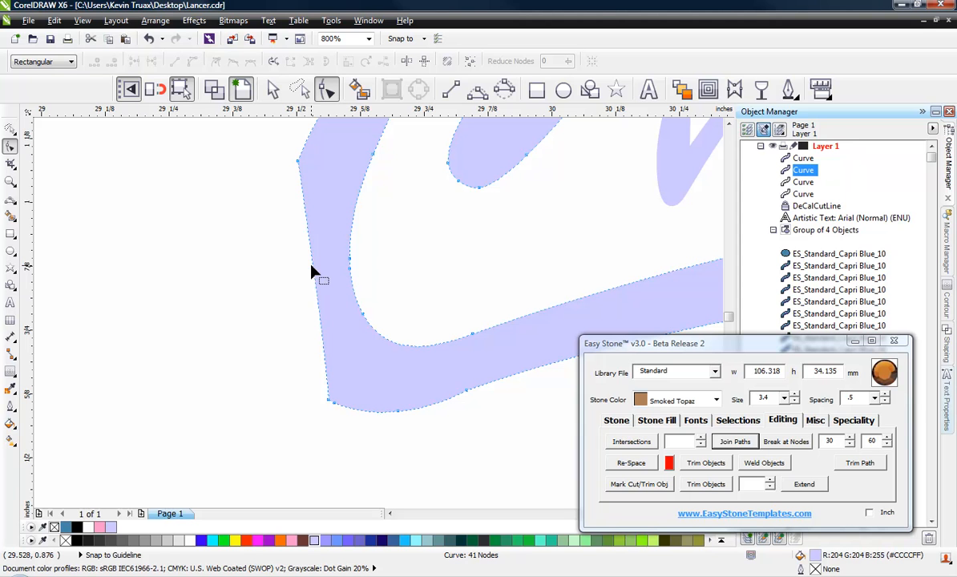
left_click_drag(312, 271, 276, 301)
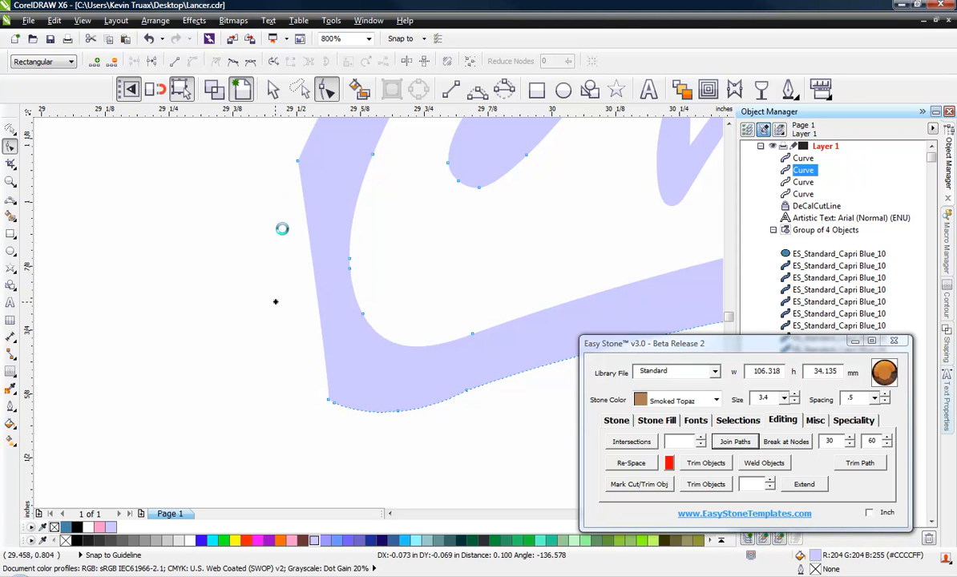
Step: Adjust the handles at both ends of the C's bulged left segment so it flows smoothly into the adjoining edges
left_click(298, 161)
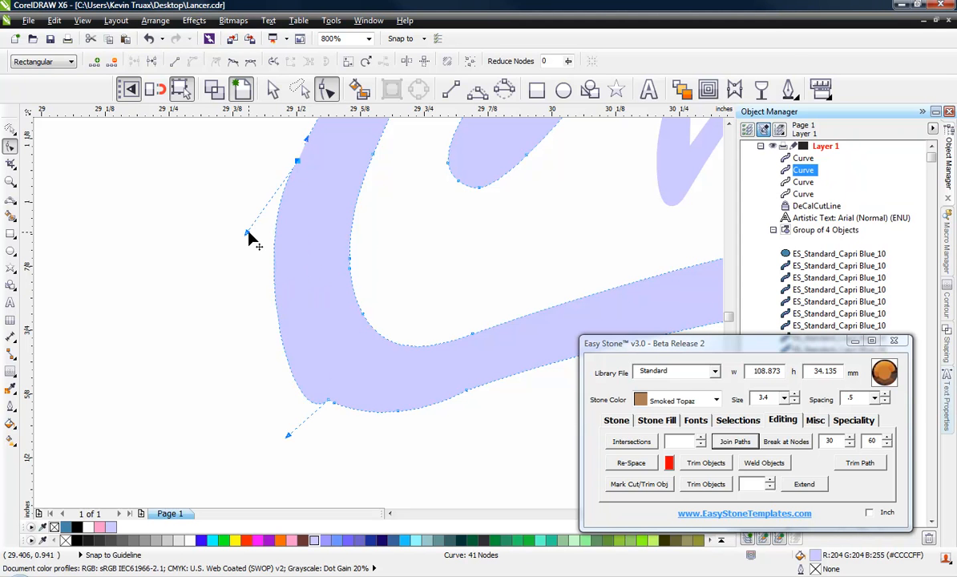
left_click_drag(247, 232, 269, 287)
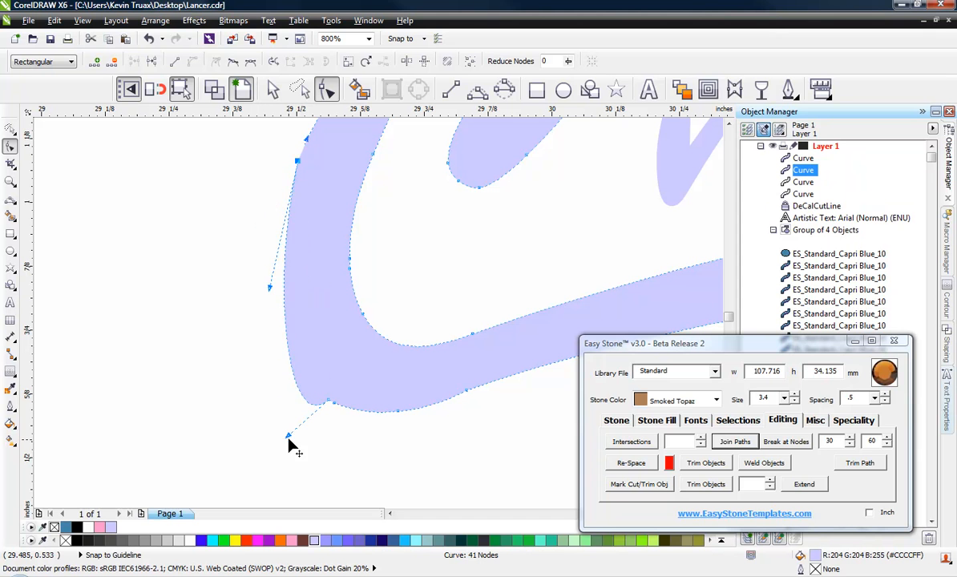
left_click_drag(288, 439, 256, 343)
left_click_drag(269, 287, 277, 207)
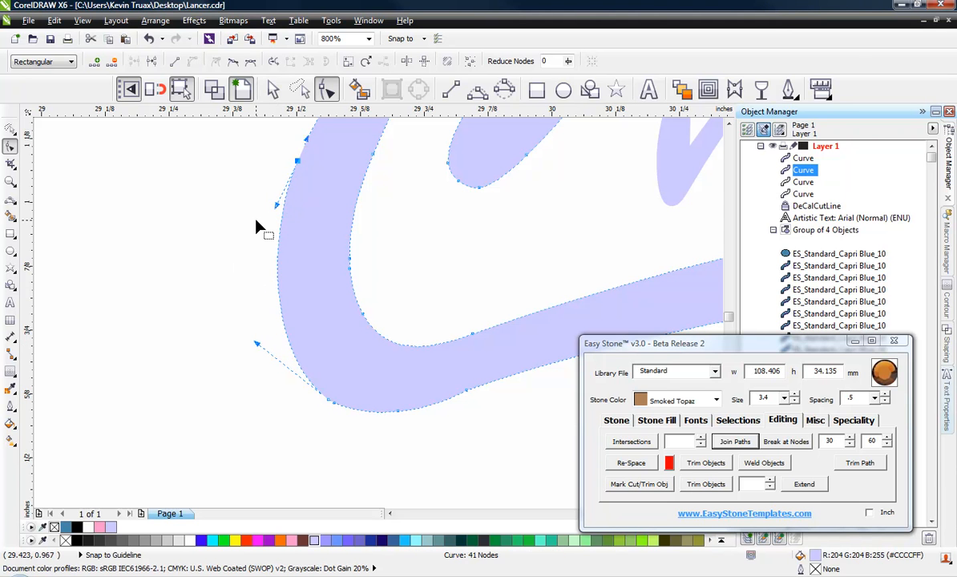
left_click(240, 288)
scroll(317, 306, "down", 1)
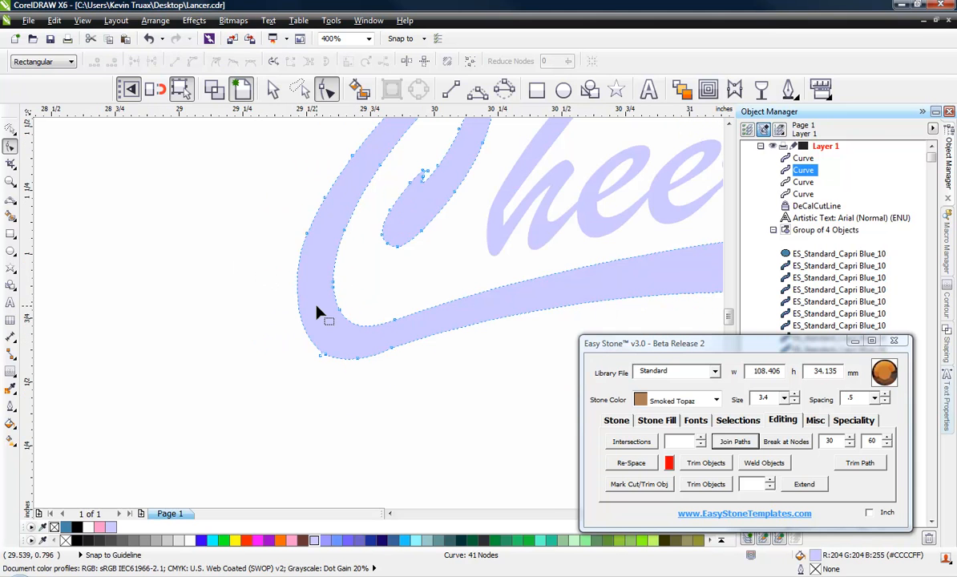
Step: Delete the leftover nodes at the upper and lower ends of the C's repaired left edge, and deselect the shape
double_click(307, 233)
scroll(336, 372, "up", 1)
double_click(317, 348)
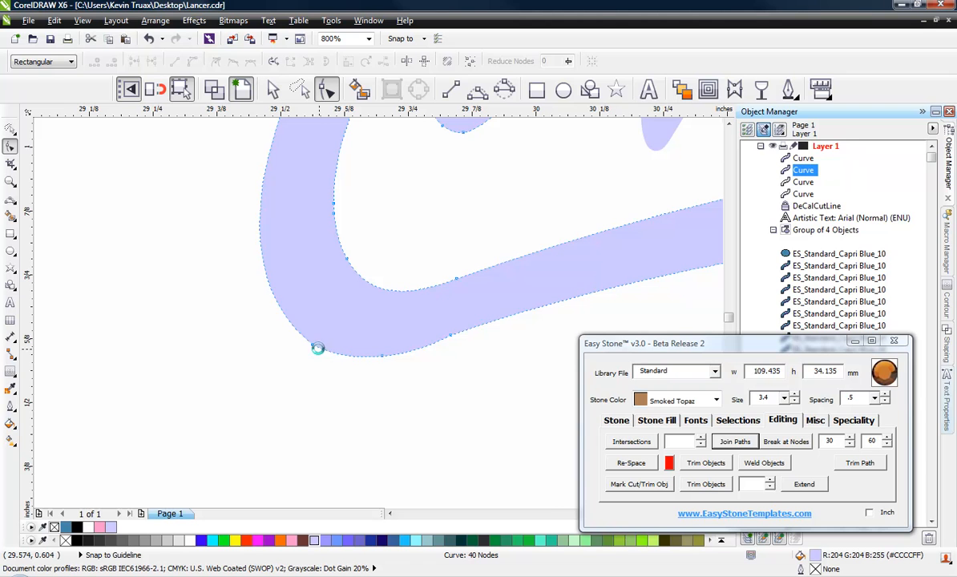
double_click(313, 344)
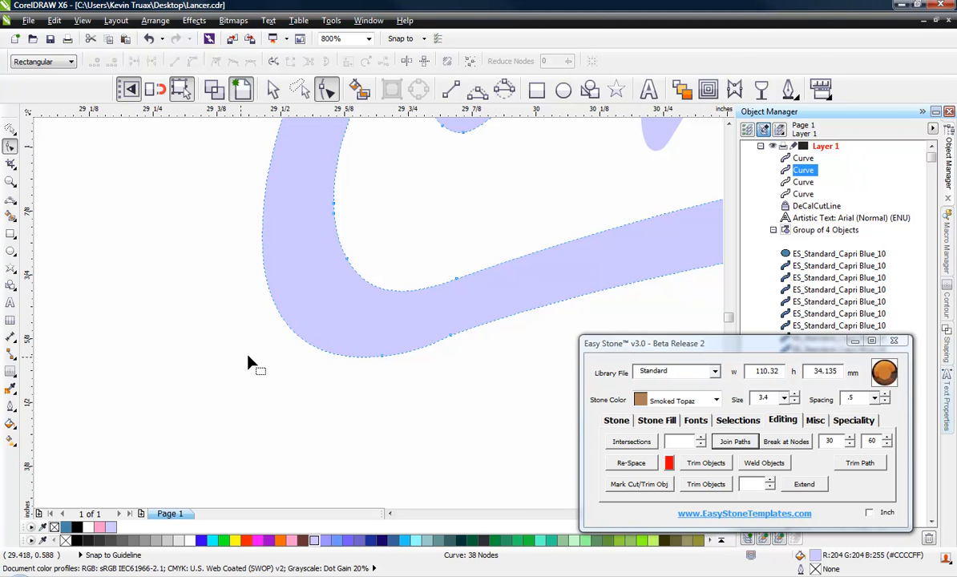
scroll(296, 368, "down", 1)
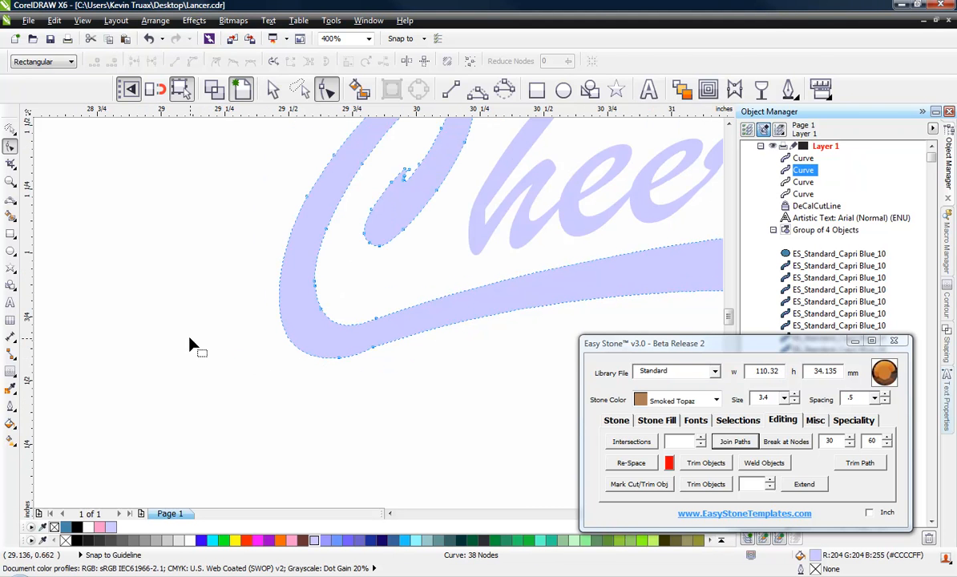
left_click(10, 129)
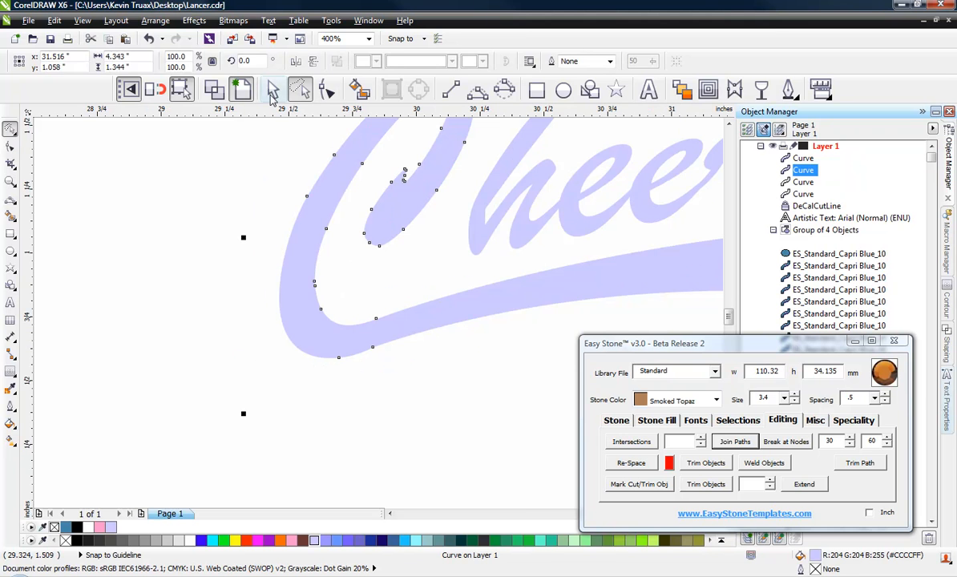
left_click(272, 91)
left_click(226, 234)
Step: Examine the repaired Cheerleader lettering and swash as a whole and in relation to the rhinestone design above
scroll(172, 265, "down", 2)
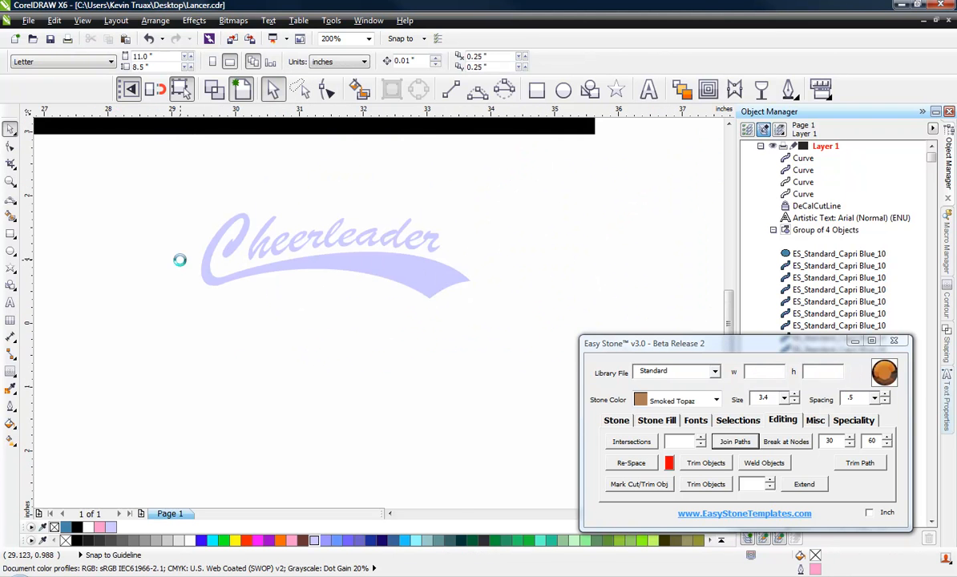
scroll(305, 230, "up", 1)
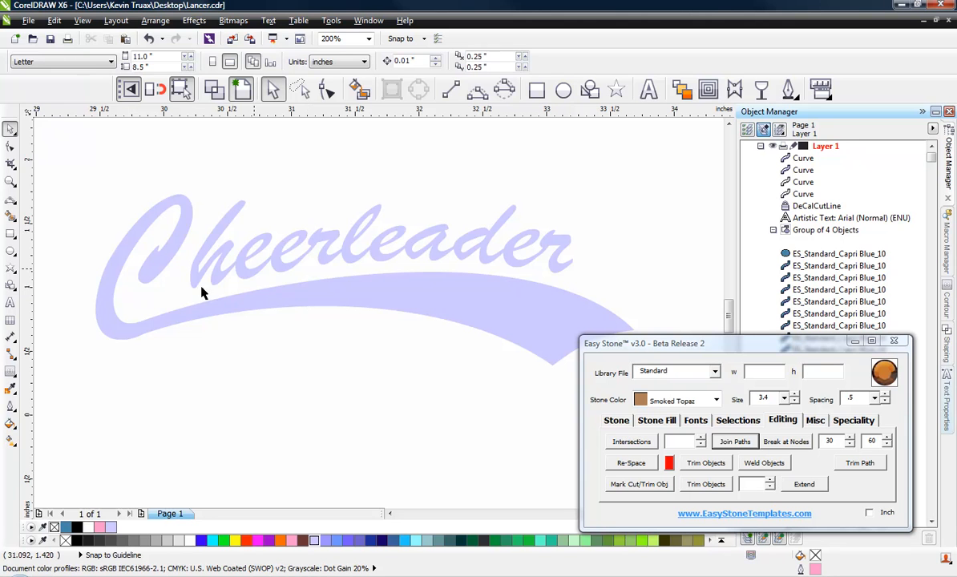
left_click(173, 315)
left_click(297, 233)
left_click(291, 238)
left_click(299, 199)
scroll(266, 196, "down", 1)
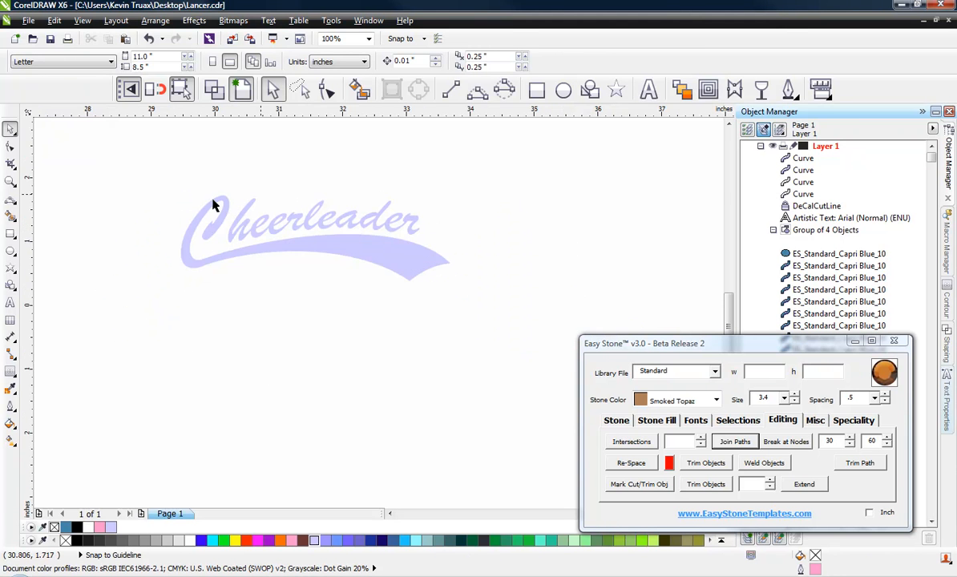
scroll(309, 353, "down", 1)
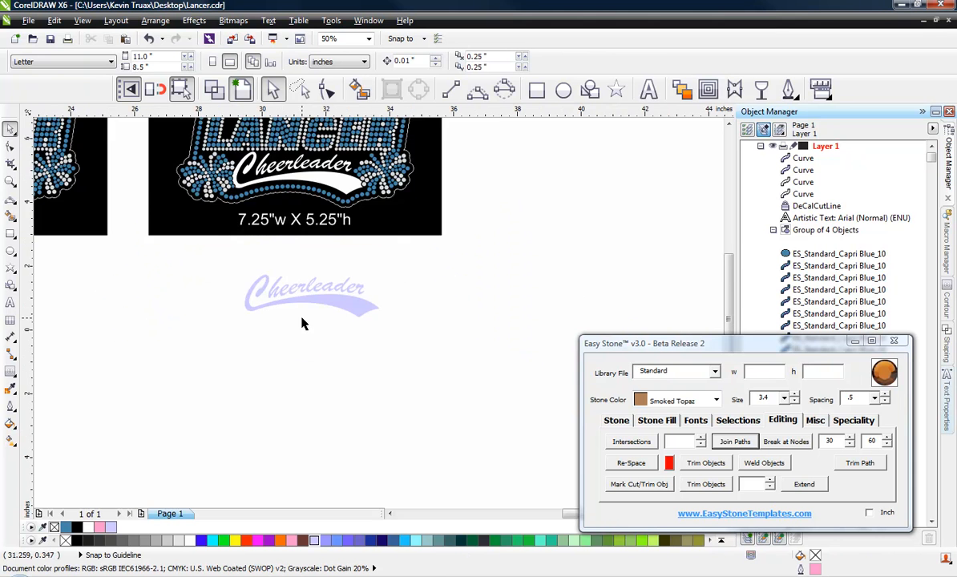
scroll(382, 300, "up", 1)
scroll(313, 297, "up", 1)
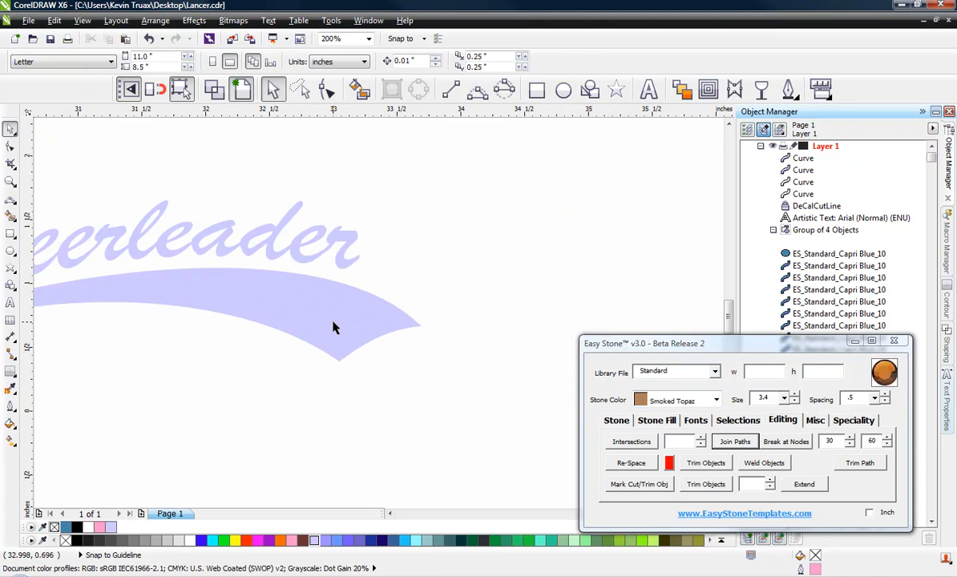
Step: Add one node on the upper edge and one on the lower edge of the swash near its right end
left_click(331, 325)
key("F10")
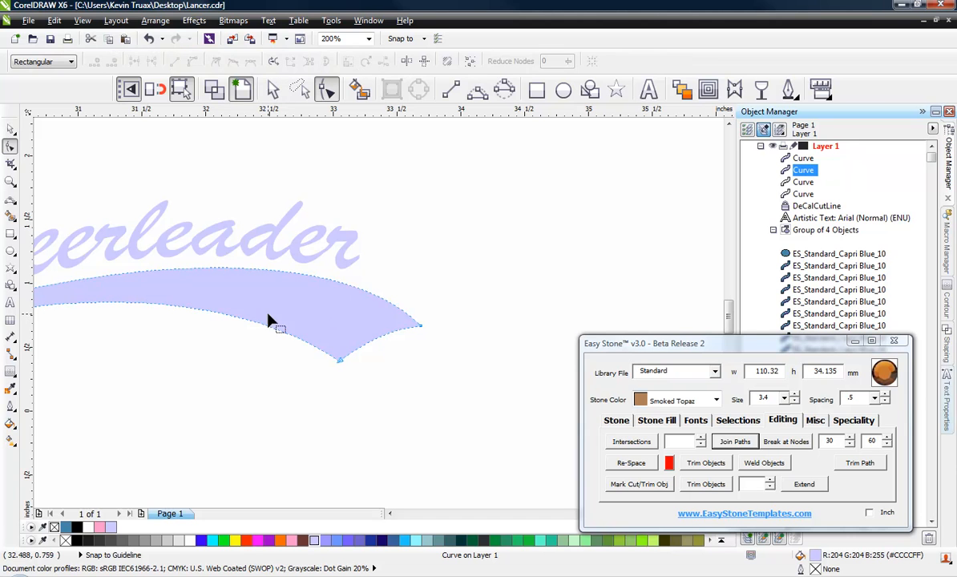
left_click(351, 286)
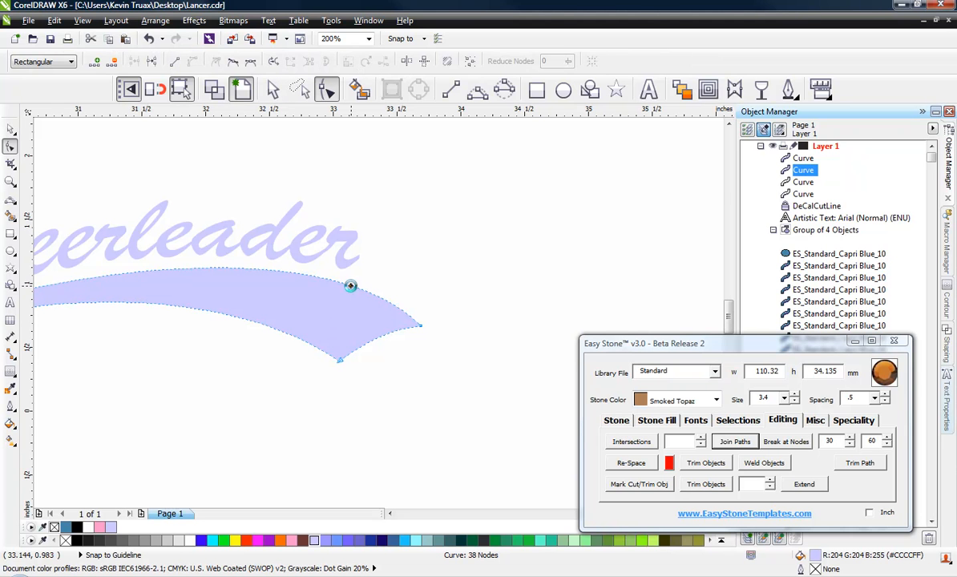
left_click(295, 336)
key("plus")
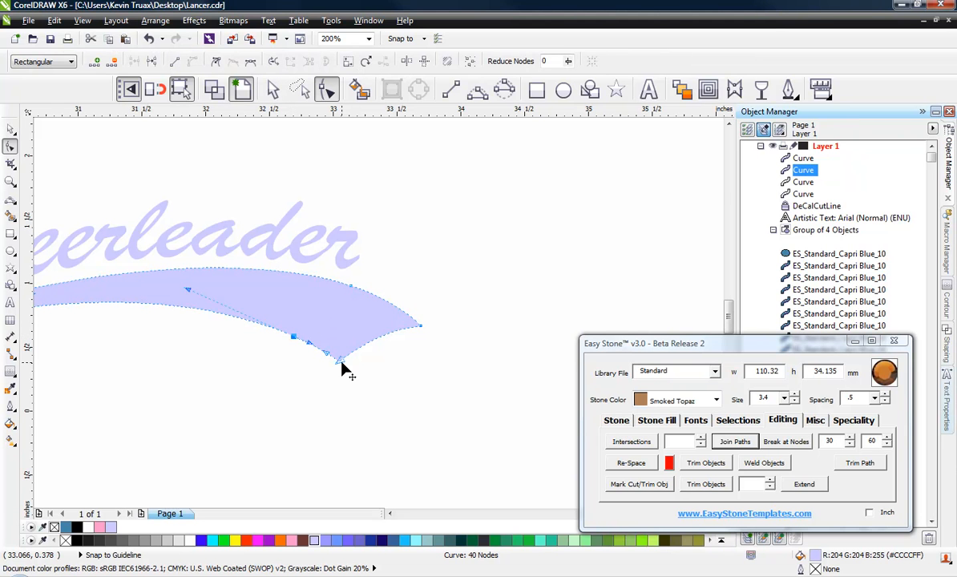
Step: Round the swash's right end by deleting its two corner nodes and making the new upper-edge node symmetrical
double_click(341, 362)
double_click(422, 325)
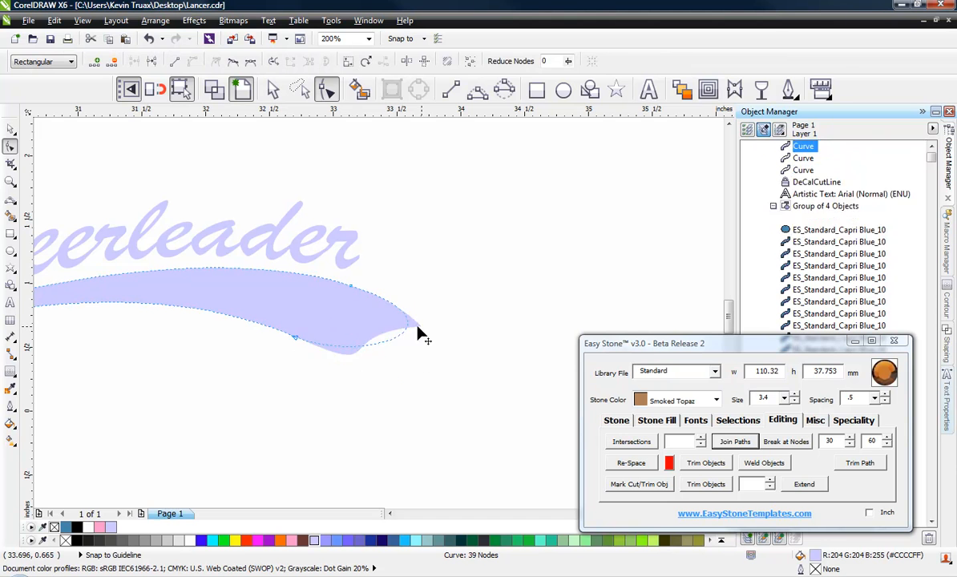
right_click(351, 287)
left_click(396, 391)
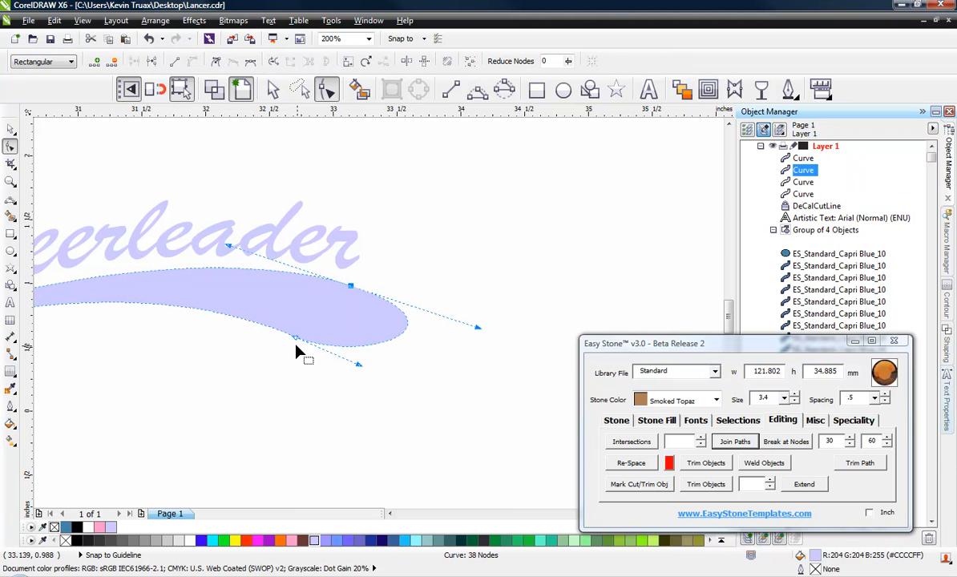
Step: Make the swash's lower end node a cusp and pull both end nodes' handles inward to form a concave right end
right_click(296, 338)
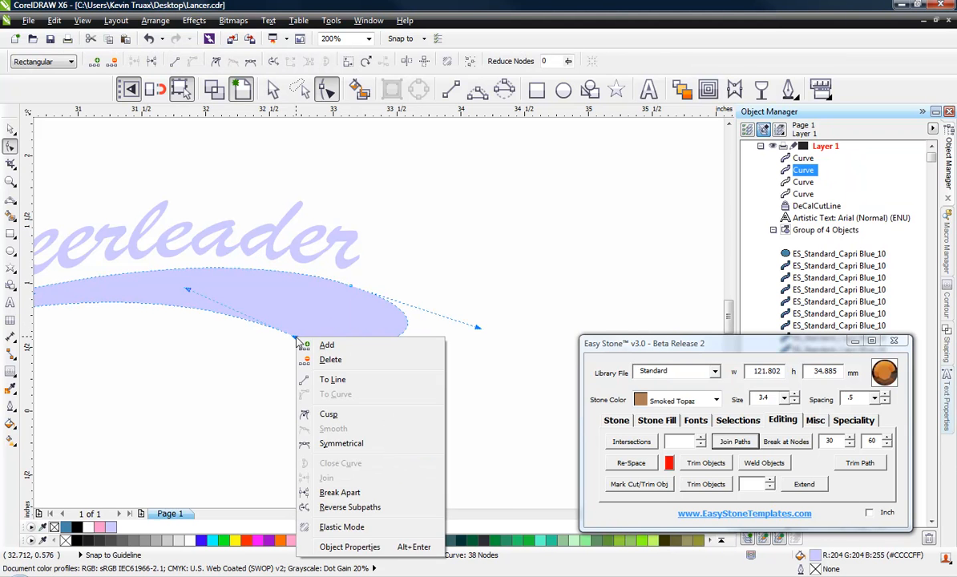
left_click(329, 414)
left_click_drag(360, 366, 305, 300)
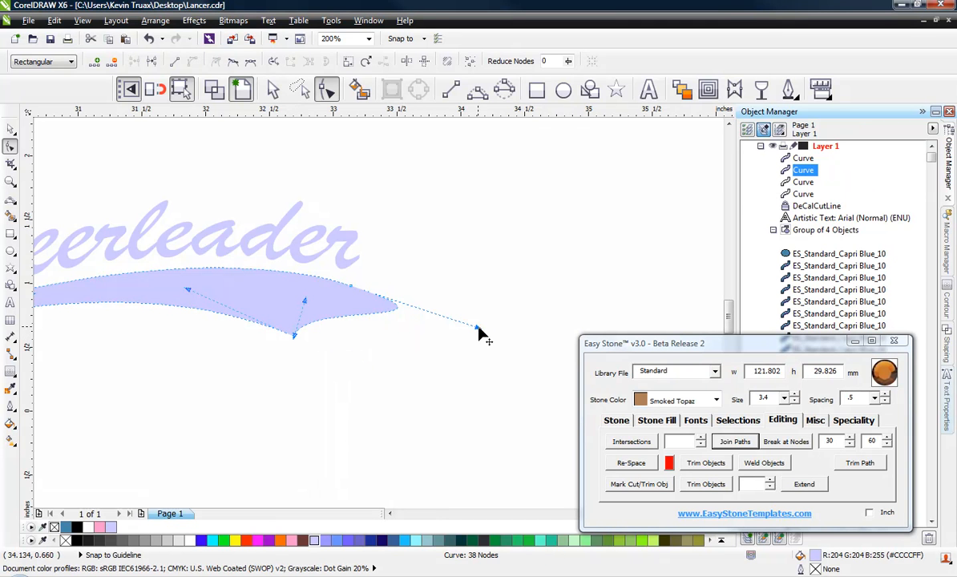
left_click_drag(480, 329, 317, 309)
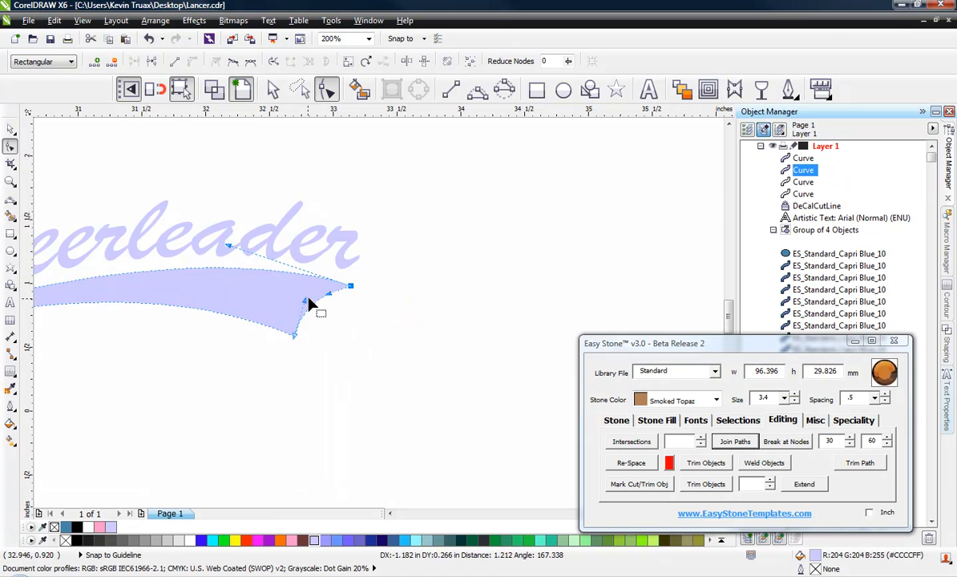
Step: Extend the swash by moving its upper and lower end nodes outward, the lower one about 0.16 in, and deselect the shape
scroll(340, 305, "up", 2)
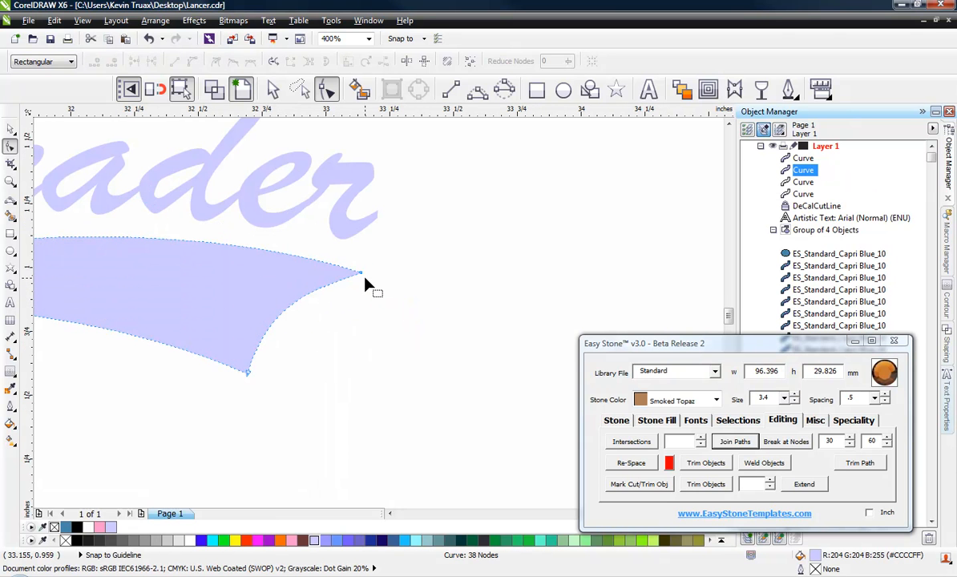
left_click_drag(363, 274, 402, 282)
left_click_drag(249, 372, 289, 378)
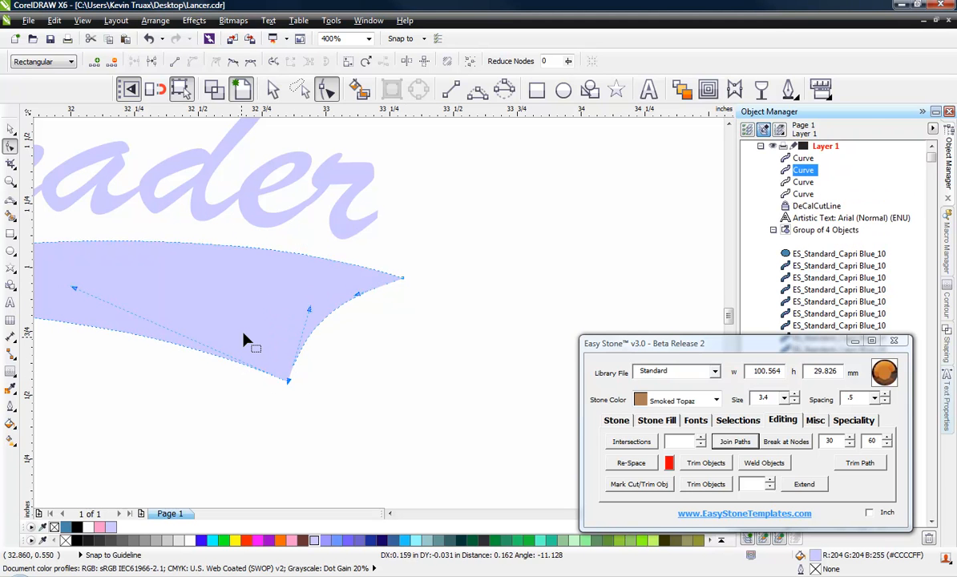
scroll(403, 339, "down", 2)
scroll(258, 290, "down", 1)
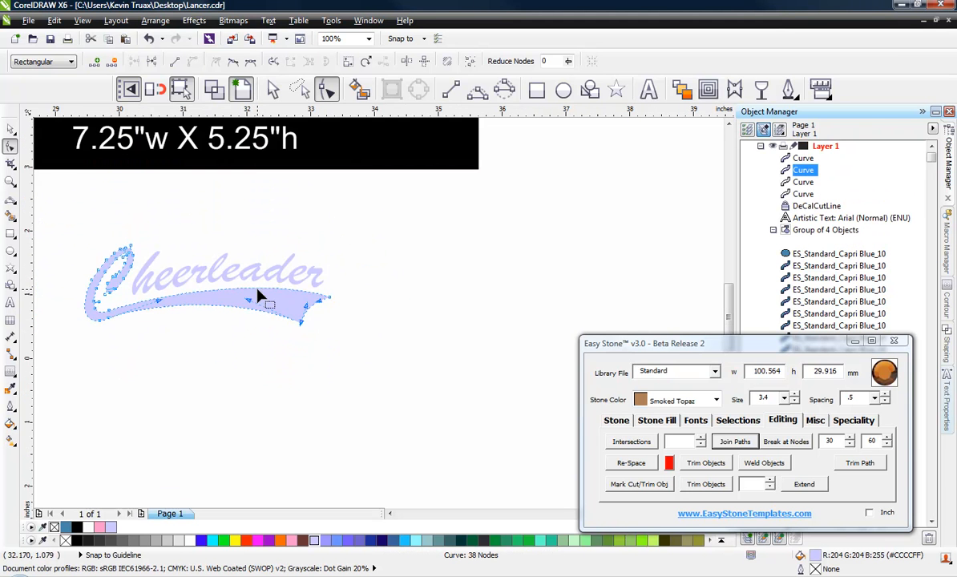
left_click(11, 130)
left_click(166, 211)
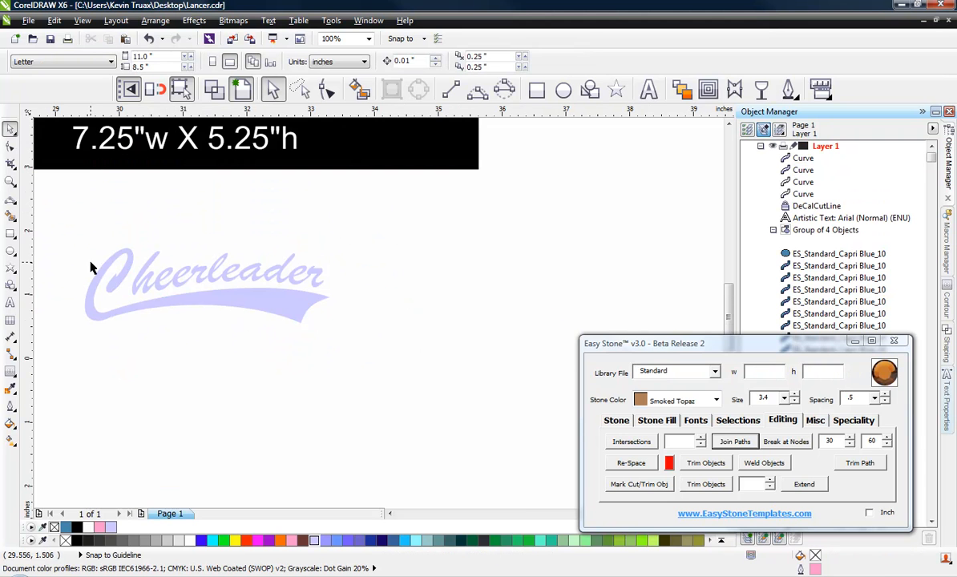
Step: Give the Cheerleader lettering and the swash a 3.0 pt black outline with Outline Pen
scroll(93, 269, "up", 1)
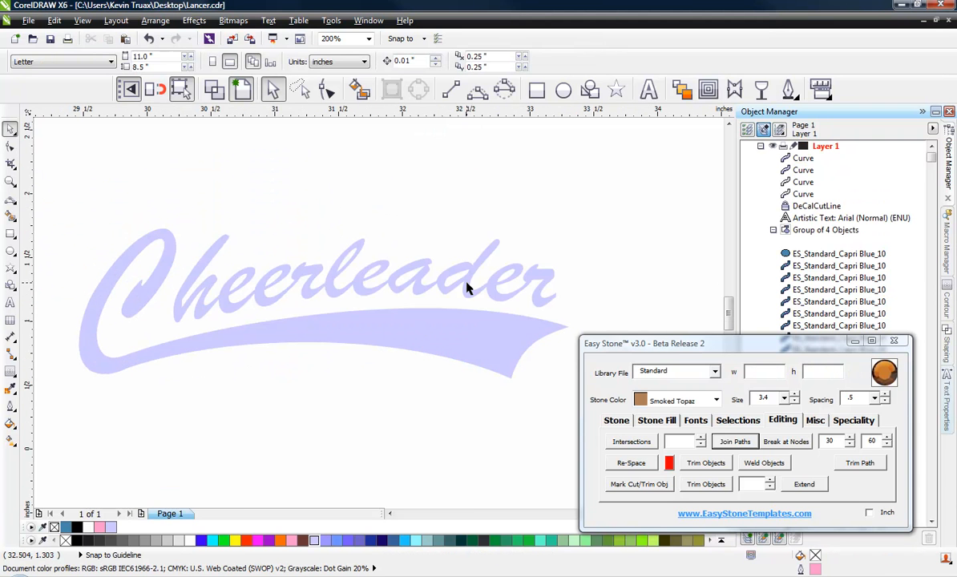
scroll(450, 271, "down", 1)
left_click_drag(581, 224, 258, 365)
scroll(452, 319, "up", 1)
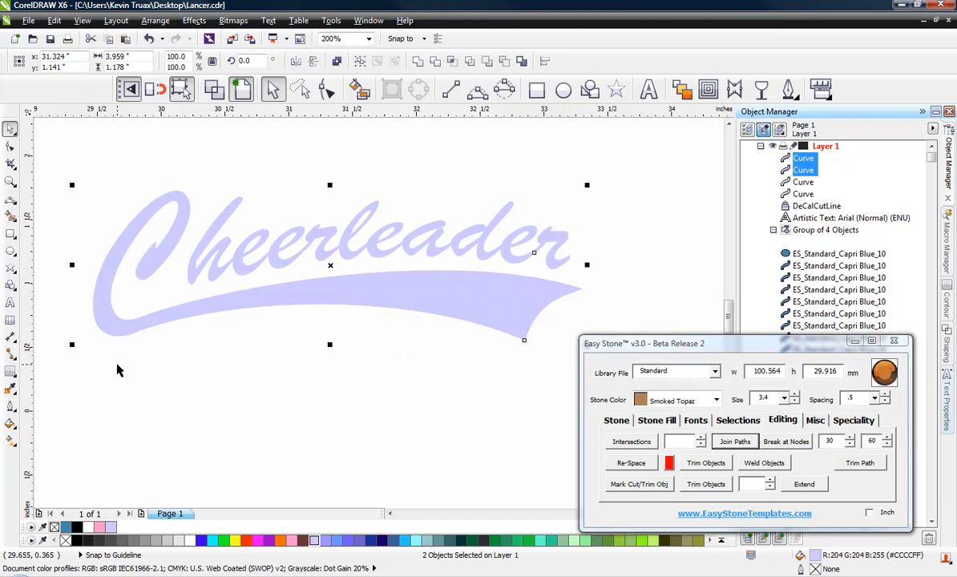
left_click(787, 91)
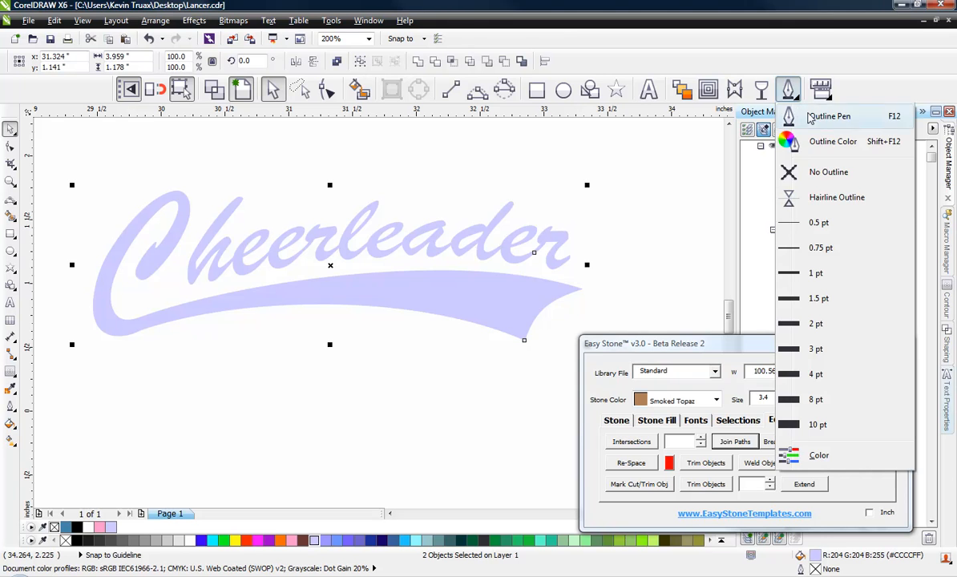
left_click(805, 116)
left_click_drag(430, 167, 597, 164)
left_click(571, 216)
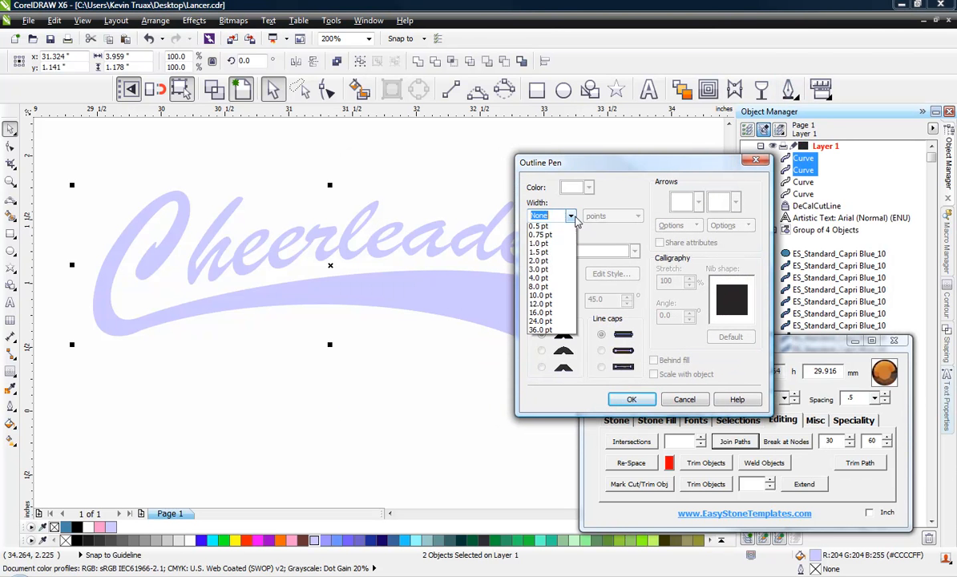
left_click(550, 289)
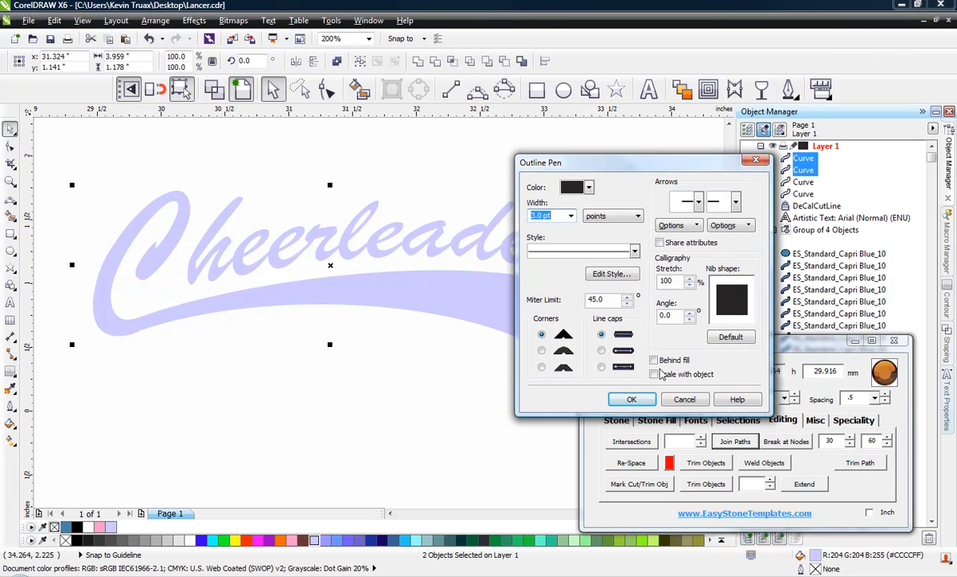
left_click(633, 399)
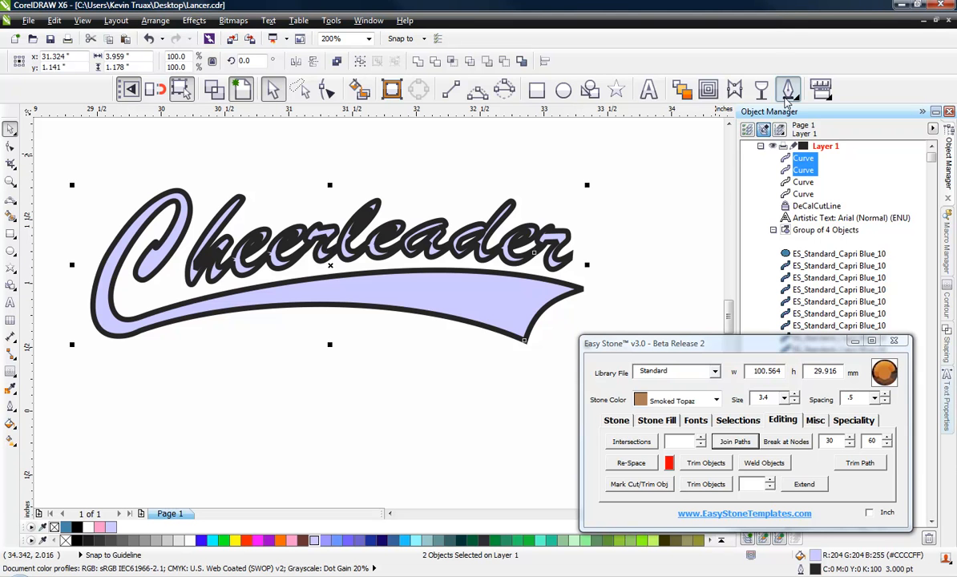
Step: Place the outline of the lettering and swash behind their fill
left_click(791, 87)
left_click(744, 108)
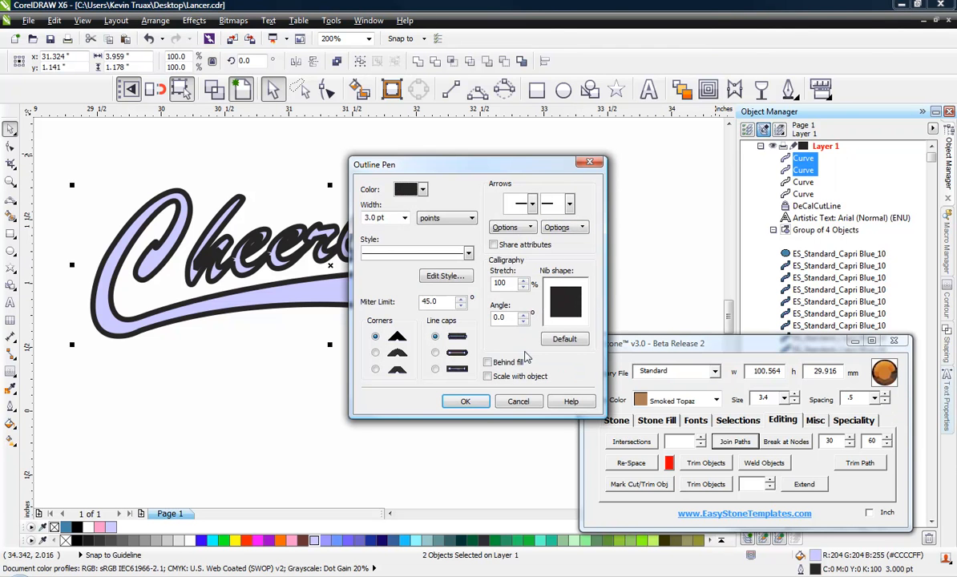
left_click(488, 362)
left_click(463, 401)
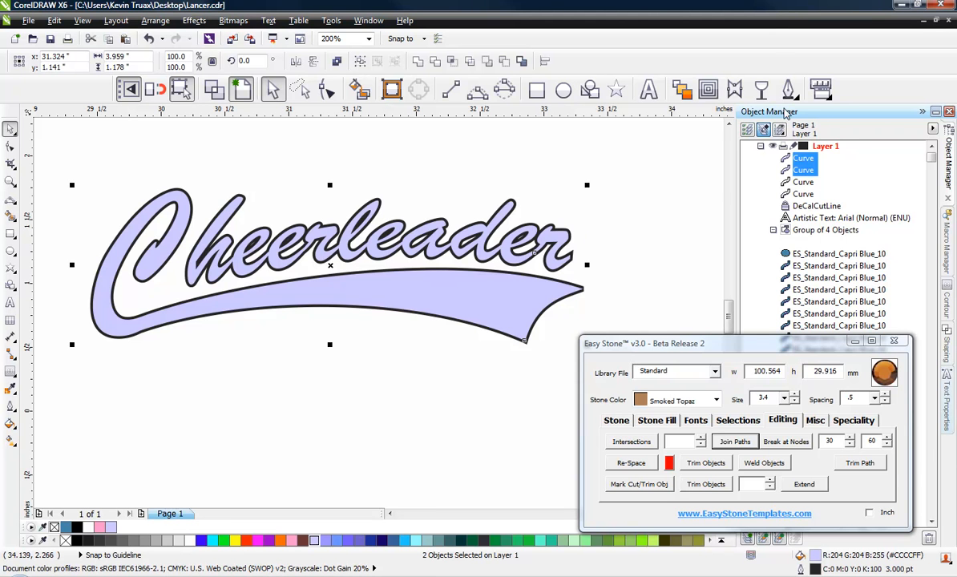
Step: Try outline widths of 4 pt and 8 pt on the lettering and swash, and view the thicker one deselected
left_click(789, 90)
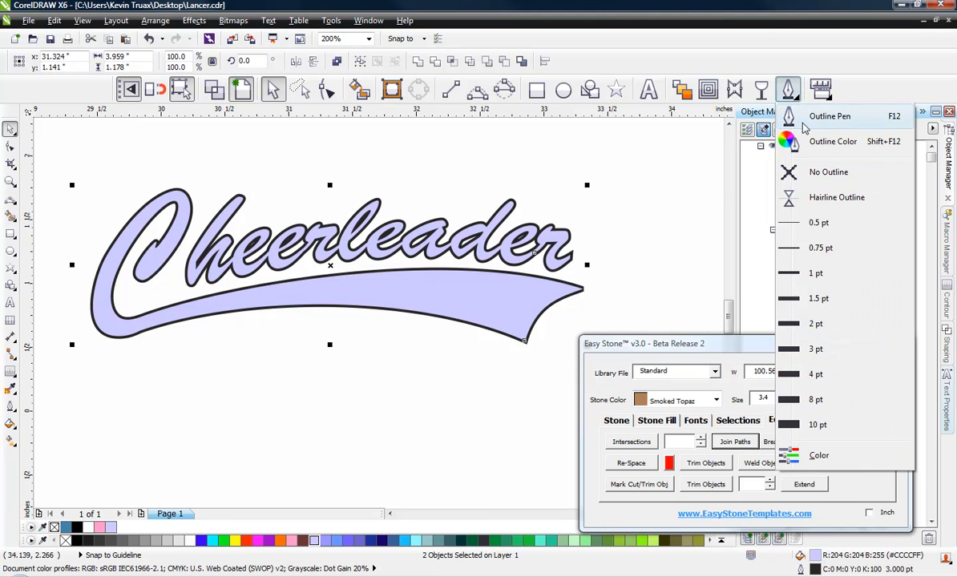
left_click(816, 375)
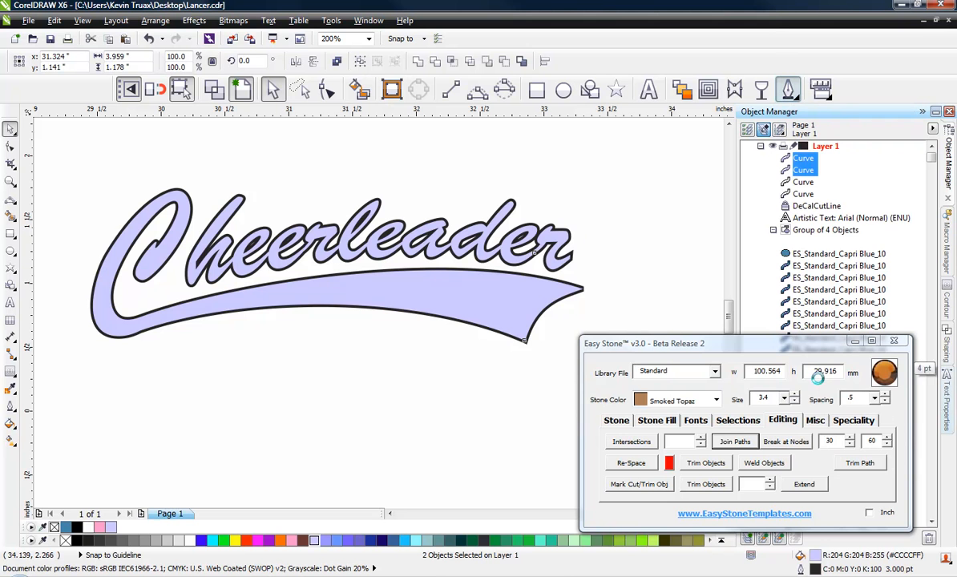
left_click(790, 92)
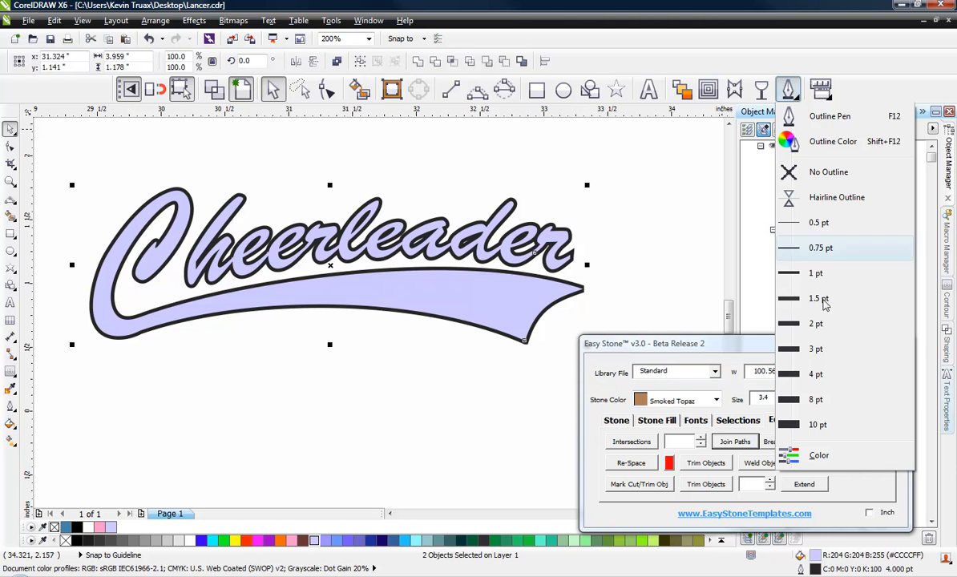
left_click(822, 397)
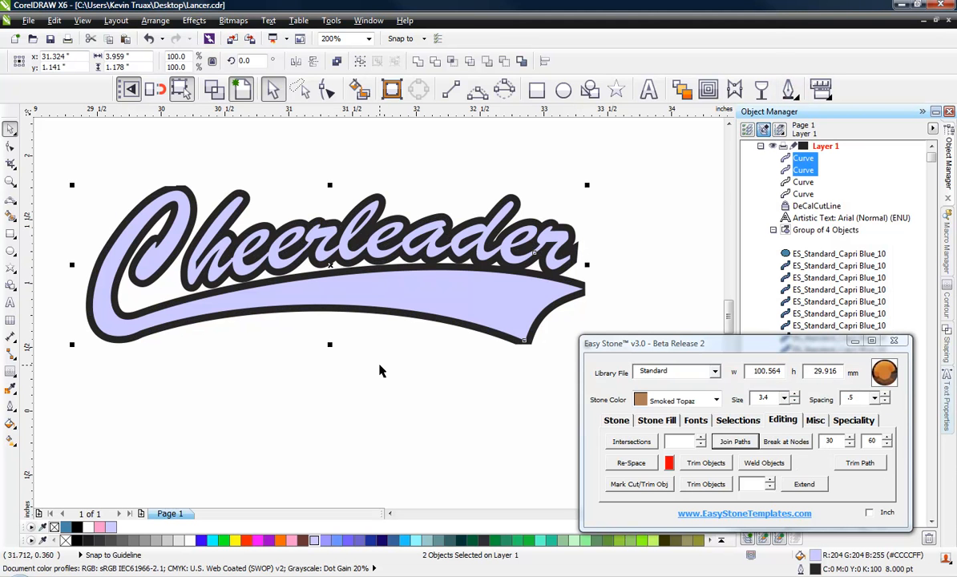
left_click(363, 404)
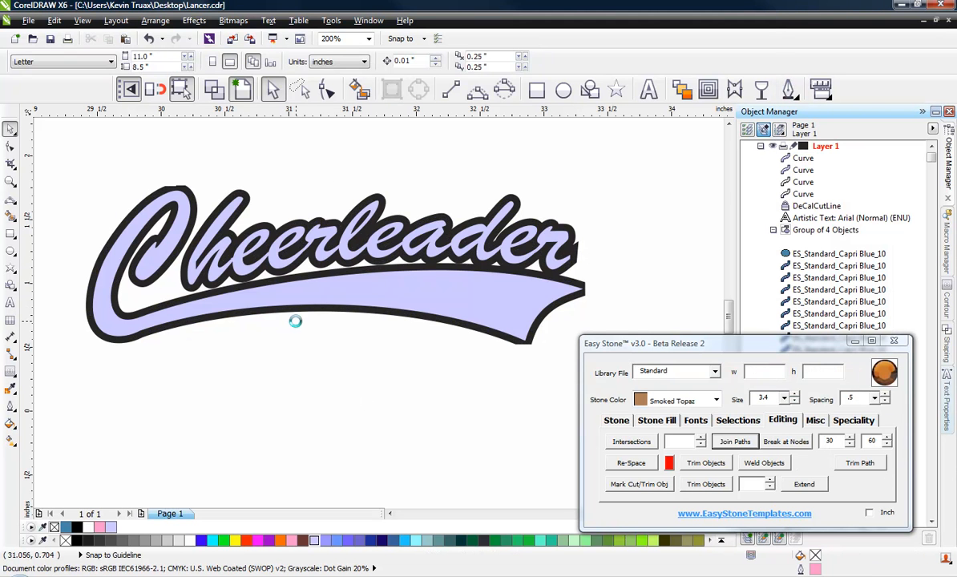
scroll(297, 323, "down", 1)
scroll(324, 306, "up", 1)
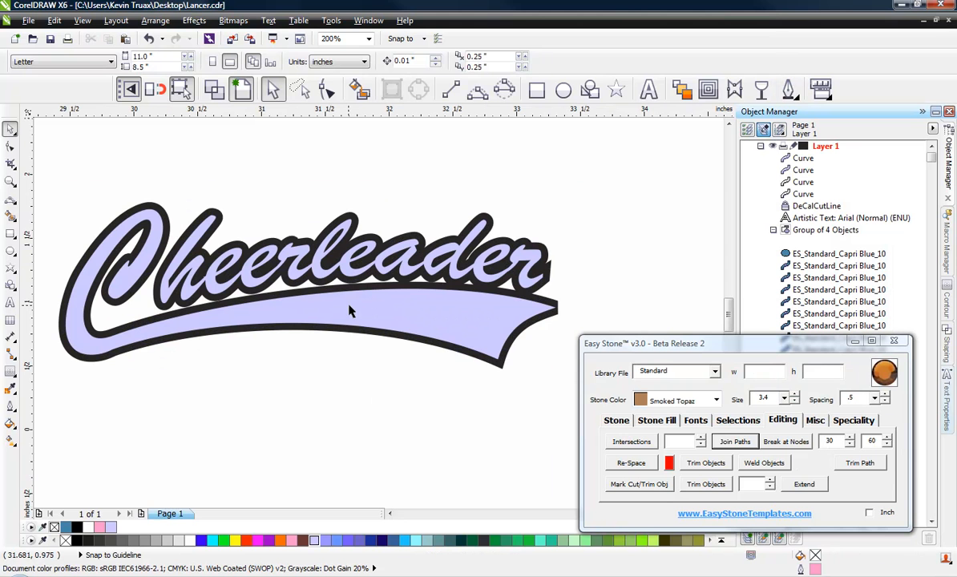
Step: Set the outline width of both the lettering and the swash to 5 pt, and deselect them
left_click(547, 260)
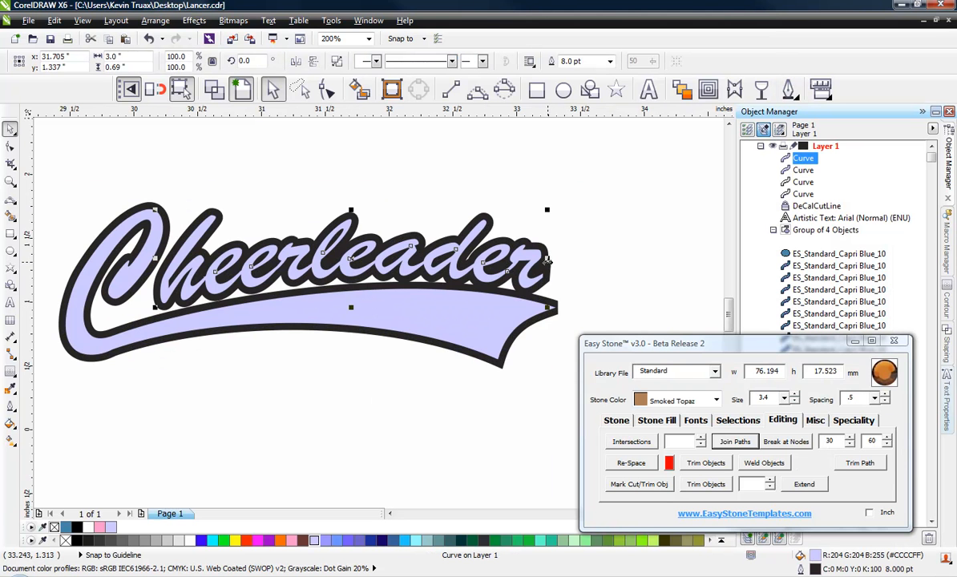
left_click(514, 342, "shift")
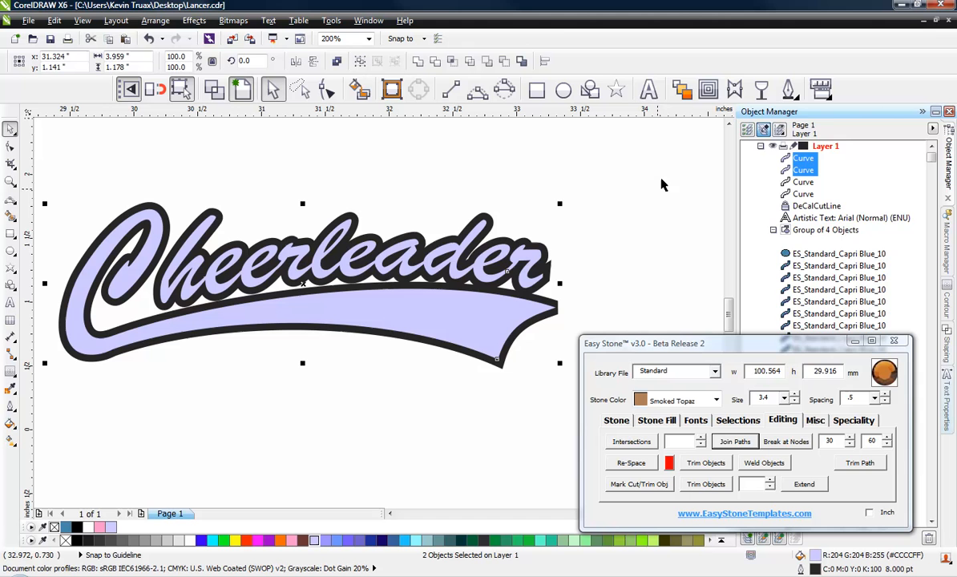
left_click(788, 89)
left_click(792, 116)
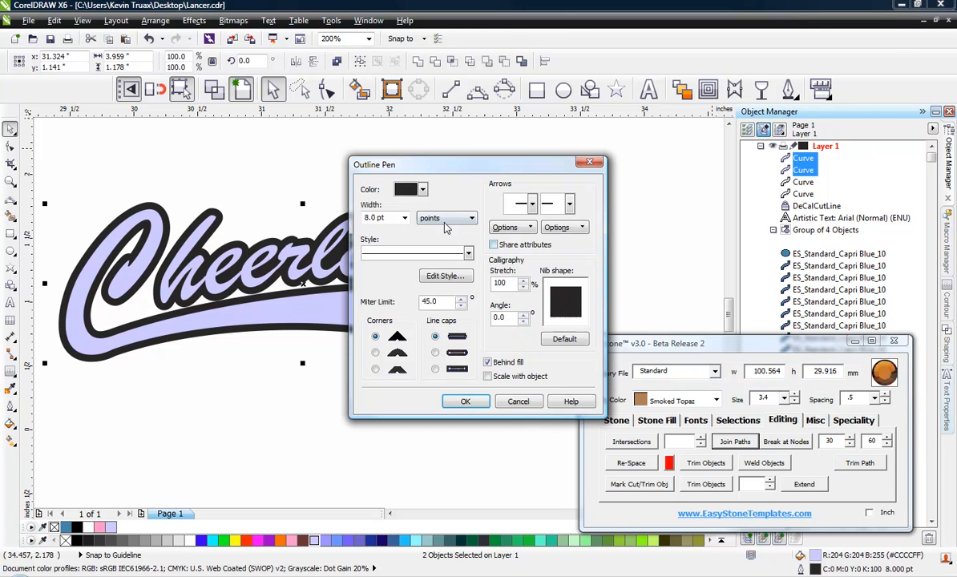
type("5")
left_click(471, 399)
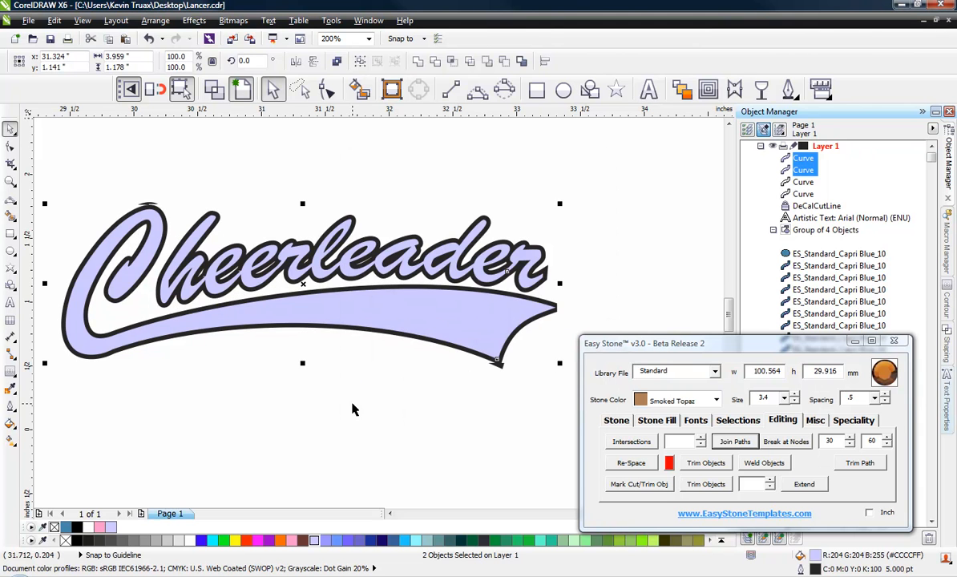
left_click(416, 414)
scroll(317, 310, "down", 1)
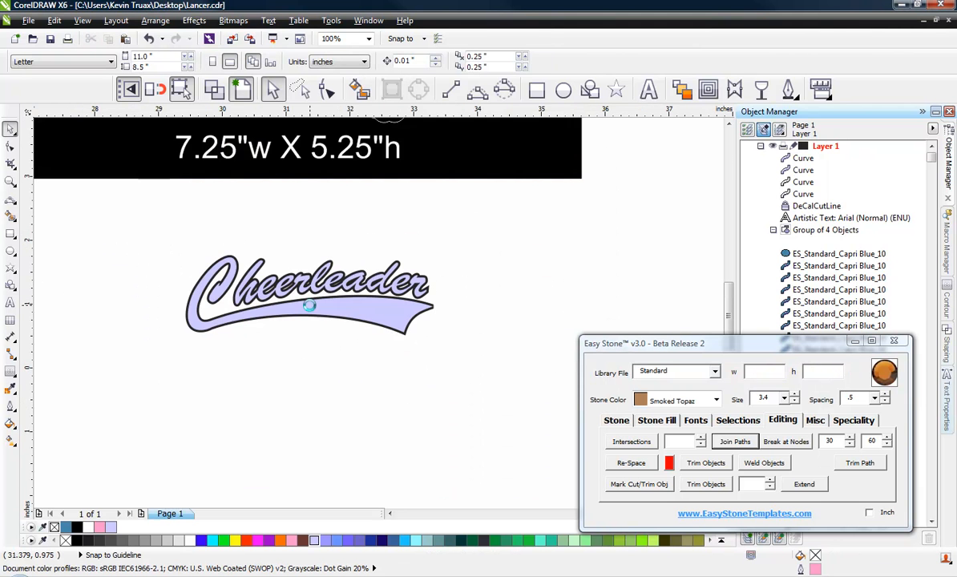
Step: Set the miter limit of the swash's outline to 20 degrees to alter its pointed right tip
scroll(389, 314, "up", 1)
scroll(415, 286, "up", 1)
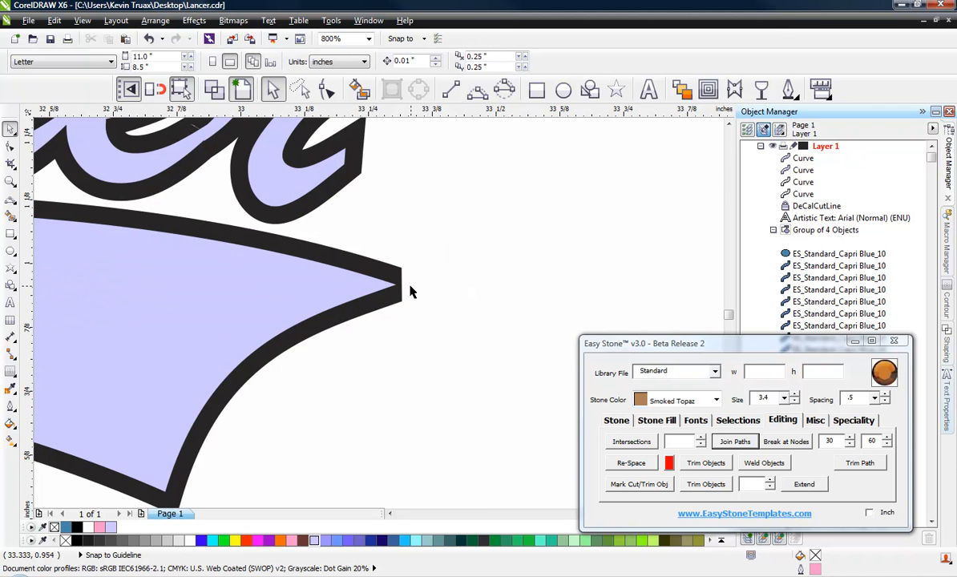
scroll(411, 291, "down", 1)
left_click(390, 274)
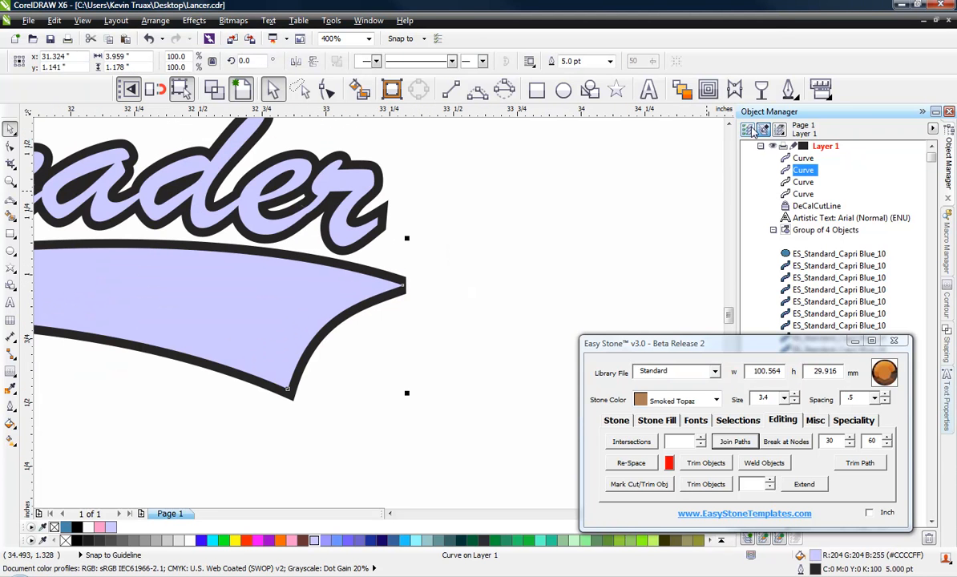
left_click(789, 89)
left_click(804, 120)
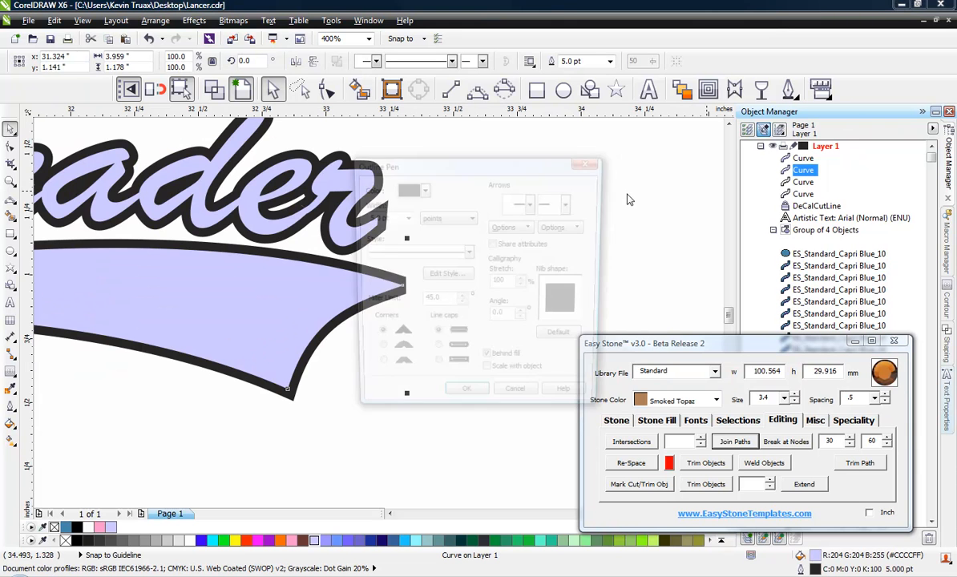
left_click_drag(441, 303, 428, 305)
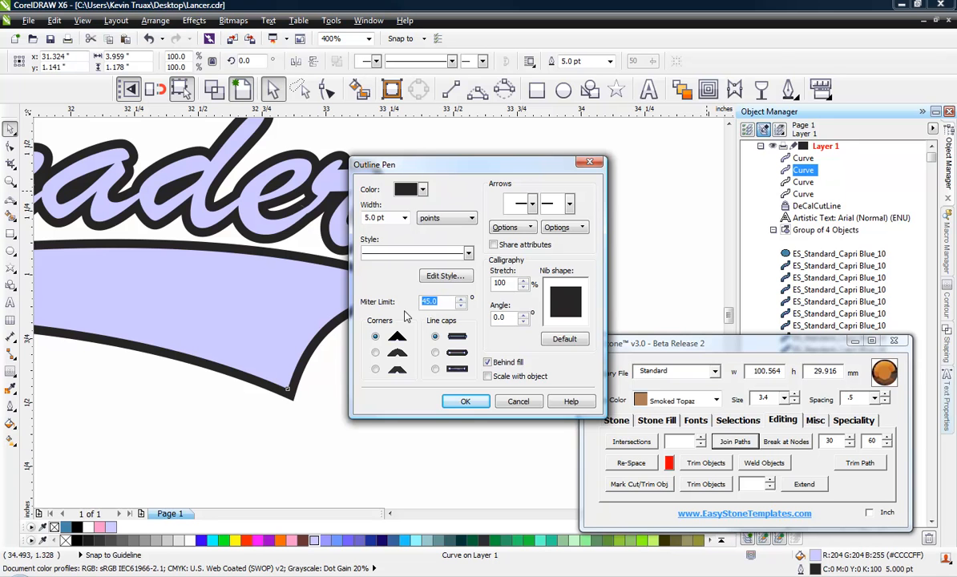
left_click(465, 402)
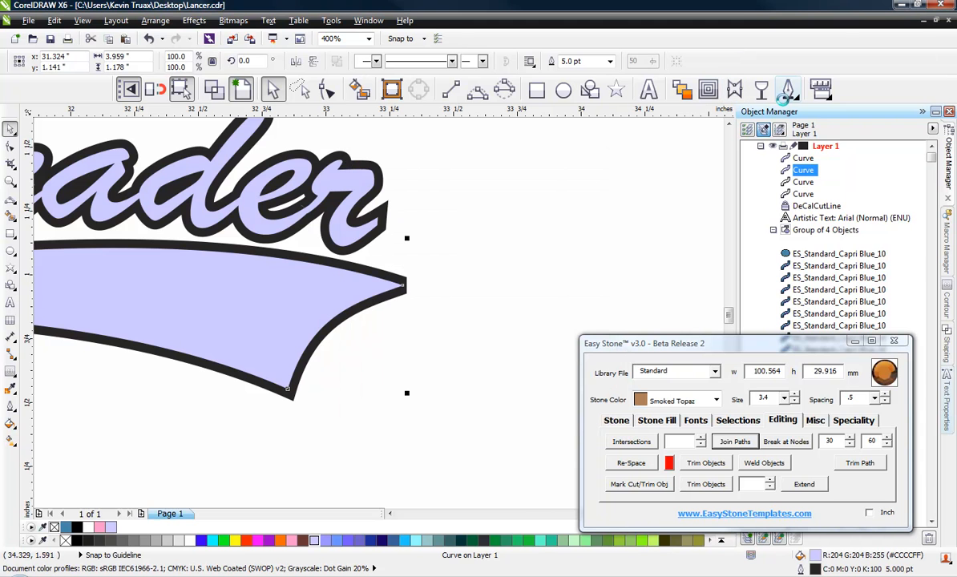
Step: Set the miter limit of the swash's outline to 90 degrees, deselect it, and inspect the corners of its right end
left_click(786, 94)
left_click(796, 118)
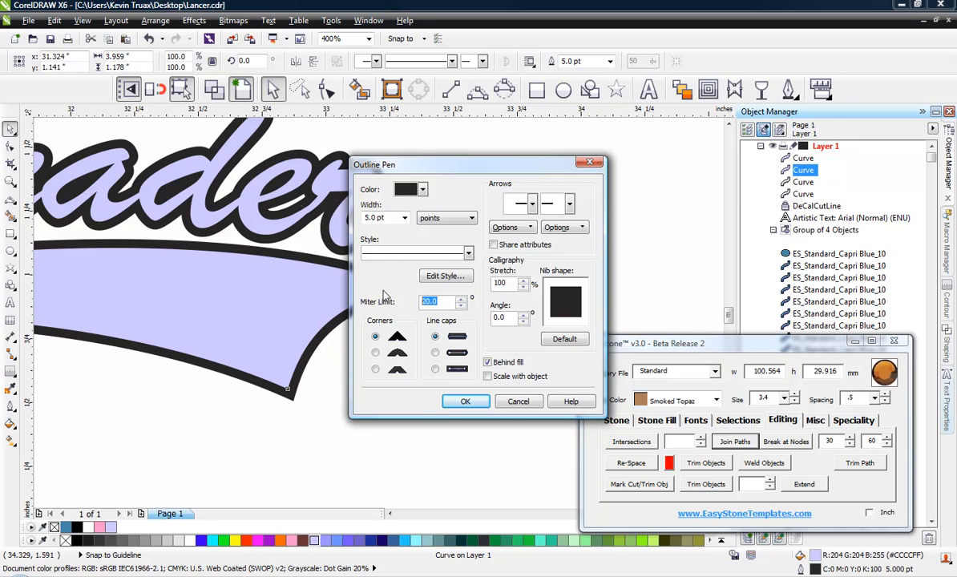
type("90")
left_click(464, 400)
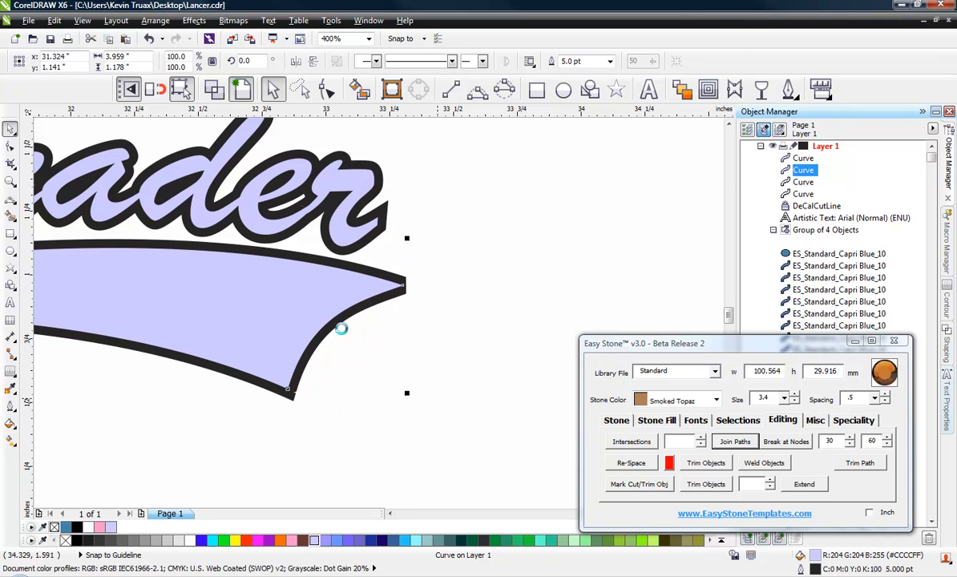
left_click(333, 397)
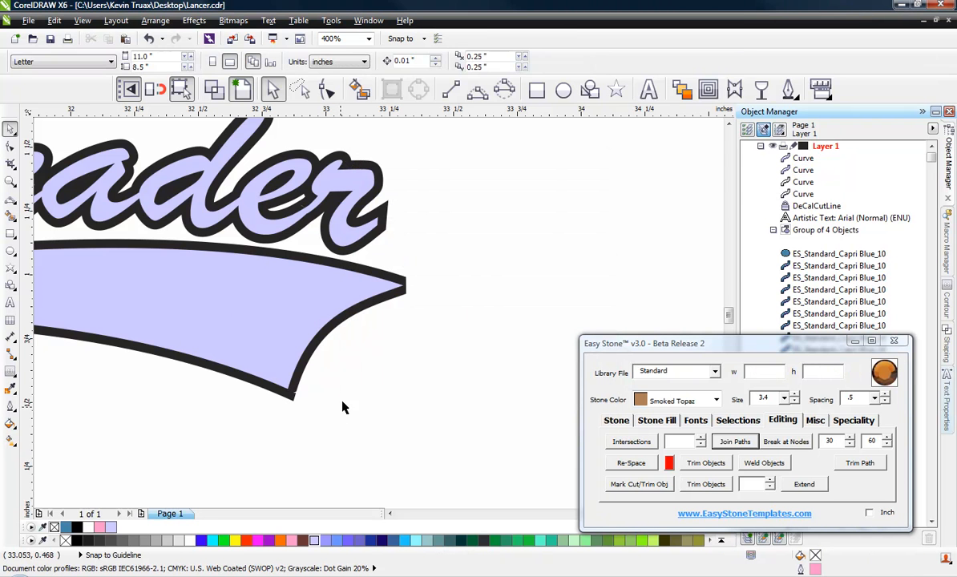
scroll(381, 321, "down", 2)
scroll(300, 309, "up", 2)
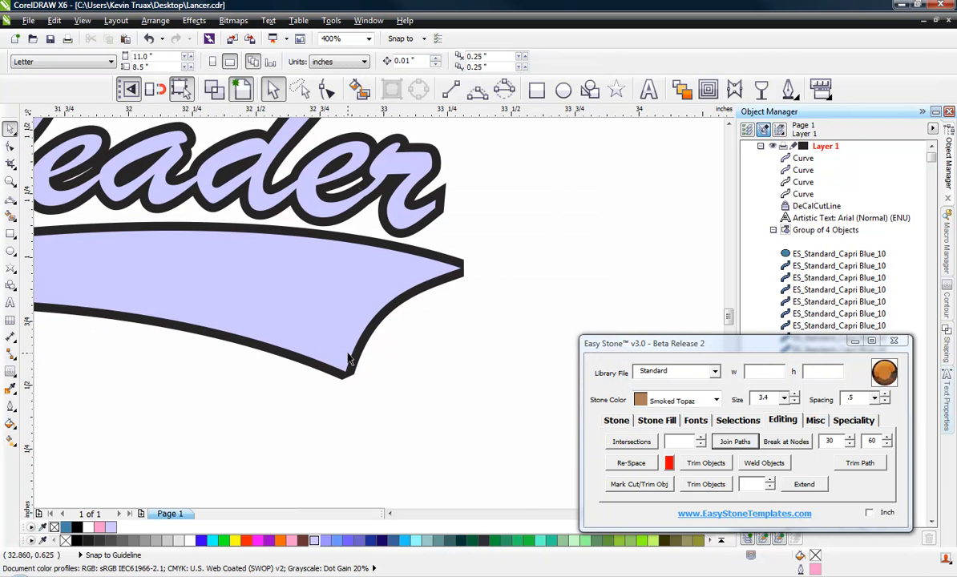
Step: Set the miter limit of the swash's outline to 10 degrees, deselect it, and inspect its pointed right end
left_click(440, 265)
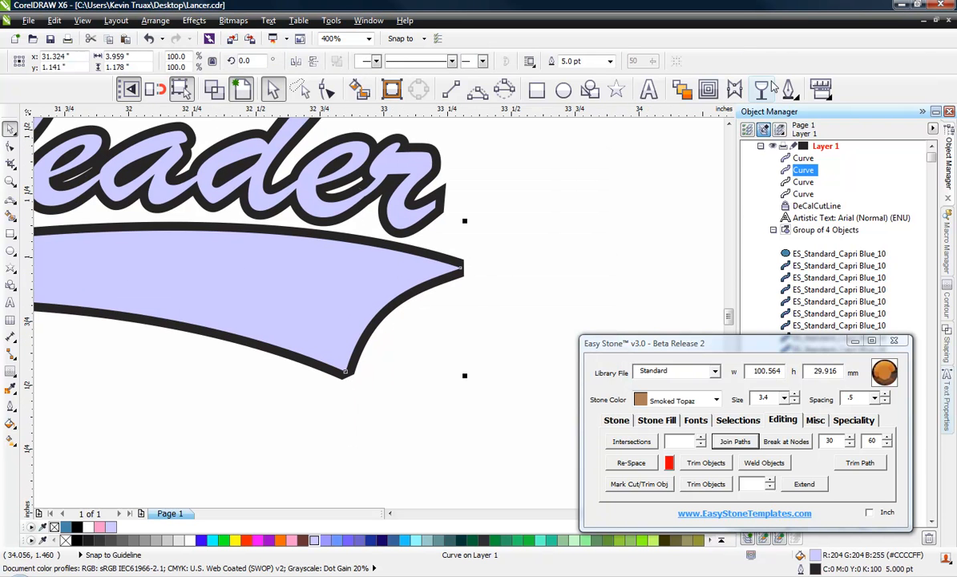
left_click(788, 89)
left_click(803, 118)
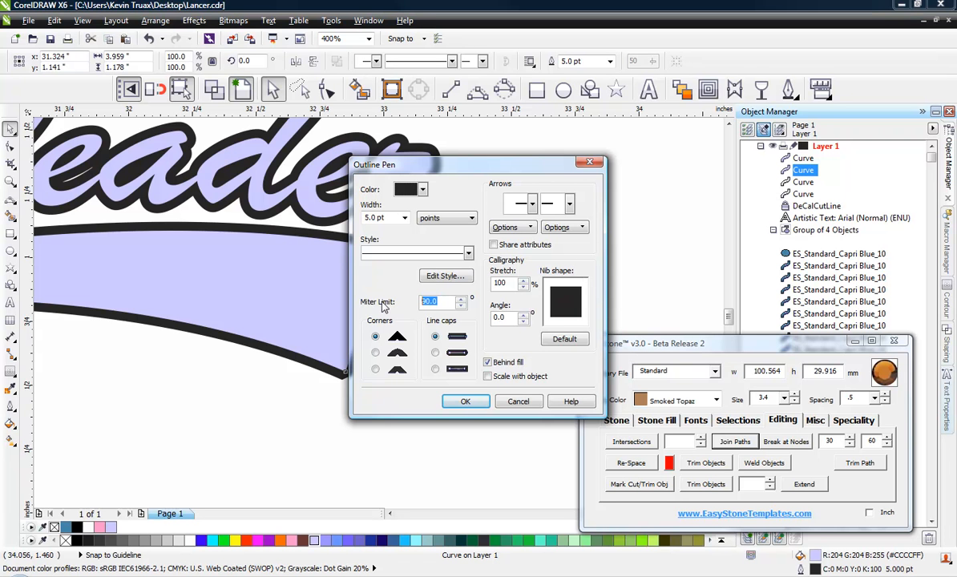
type("10")
left_click(464, 408)
left_click(398, 410)
scroll(449, 356, "down", 4)
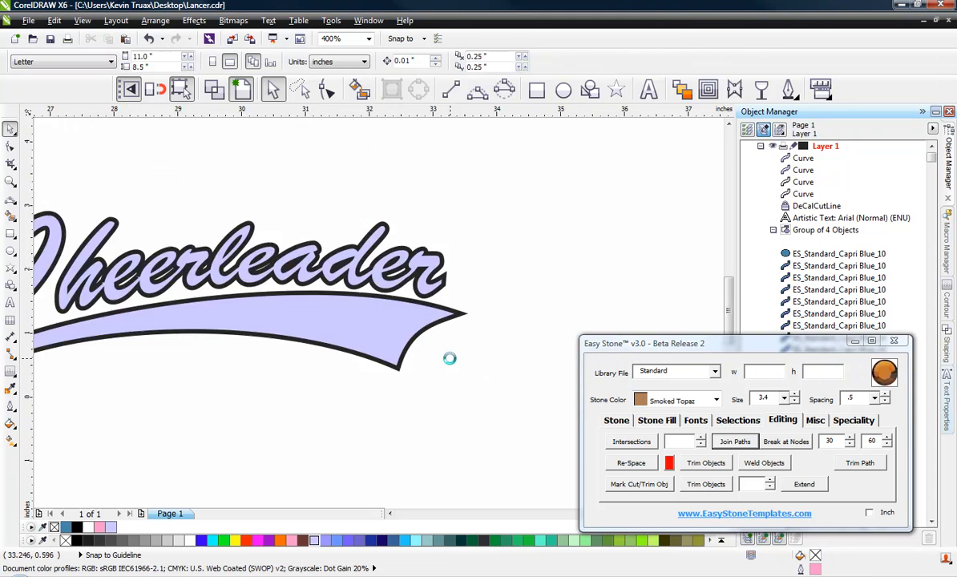
scroll(429, 356, "up", 2)
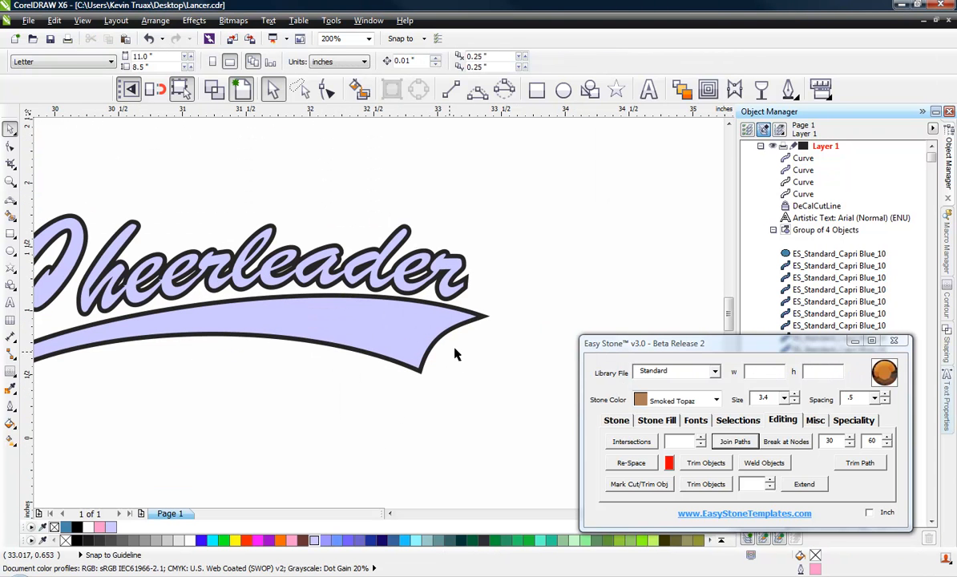
scroll(444, 353, "up", 2)
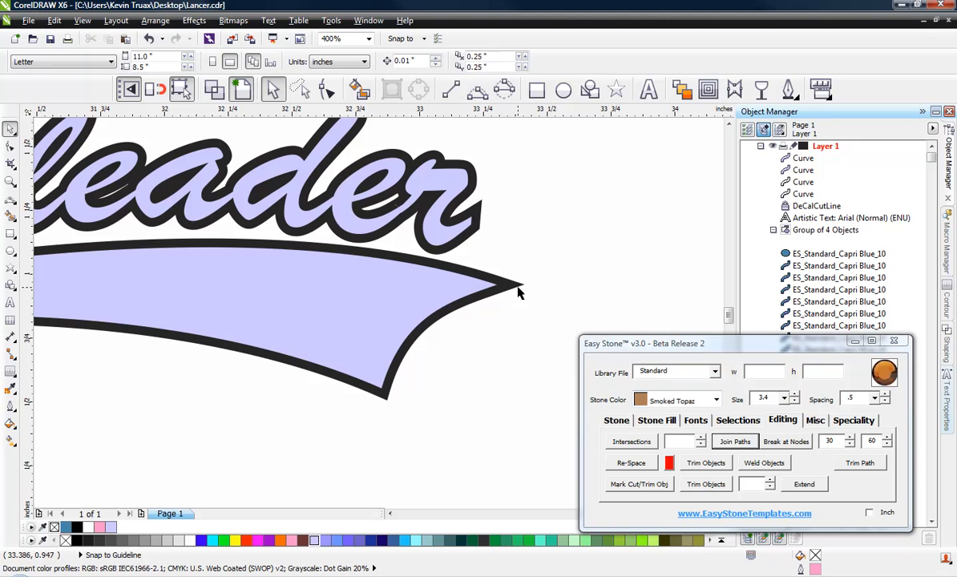
scroll(460, 373, "down", 2)
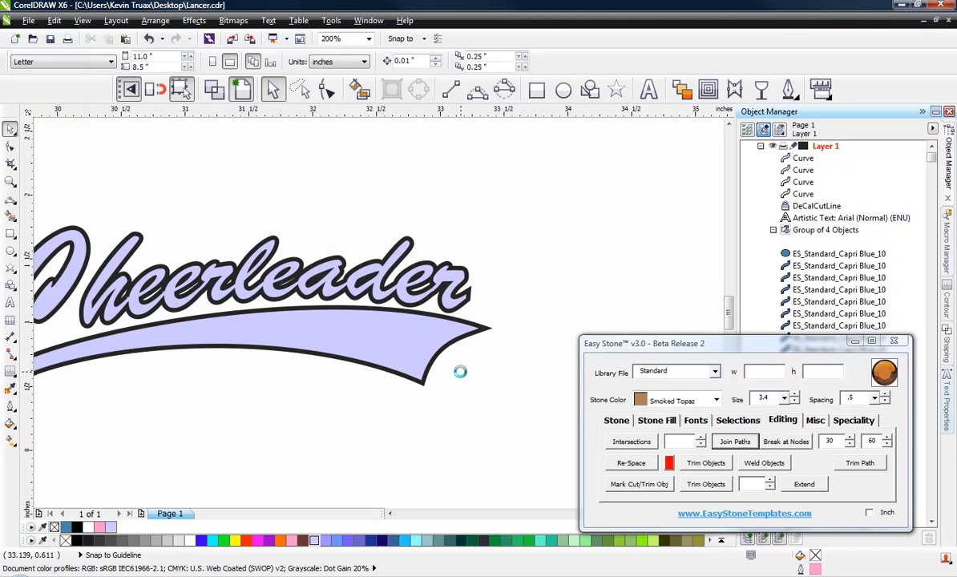
Step: Try an outline width of 6 pt on the Cheerleader lettering, and deselect it
scroll(389, 314, "up", 2)
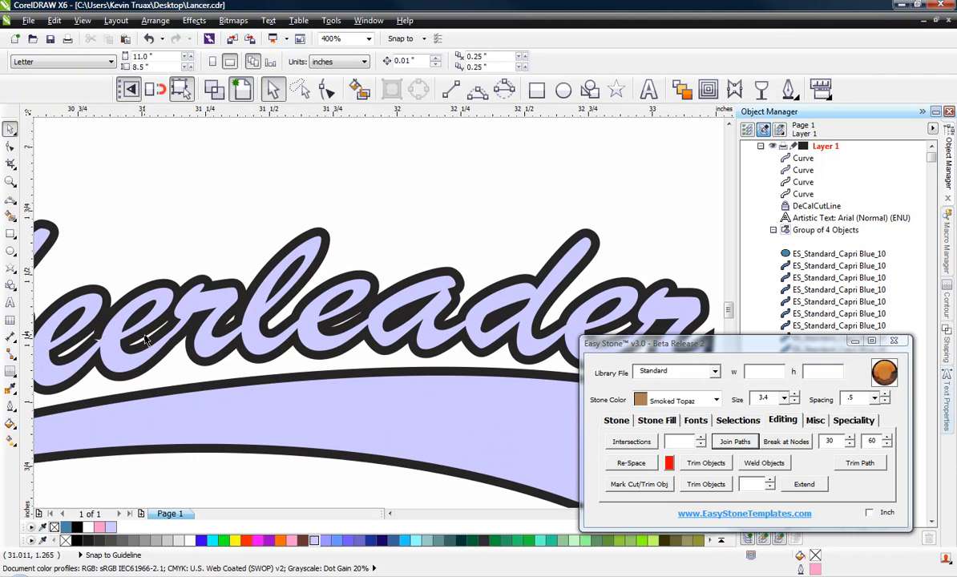
scroll(307, 301, "down", 1)
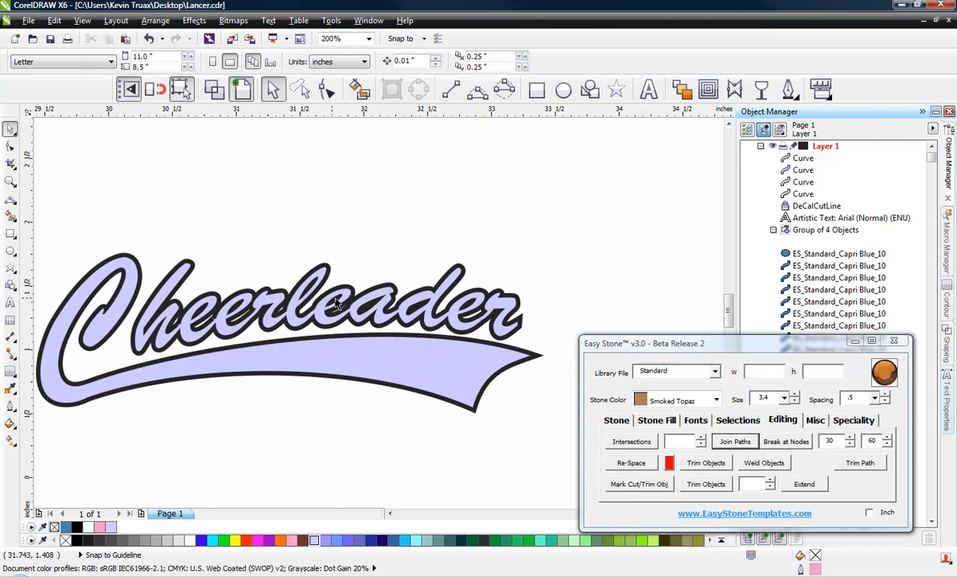
scroll(523, 322, "up", 1)
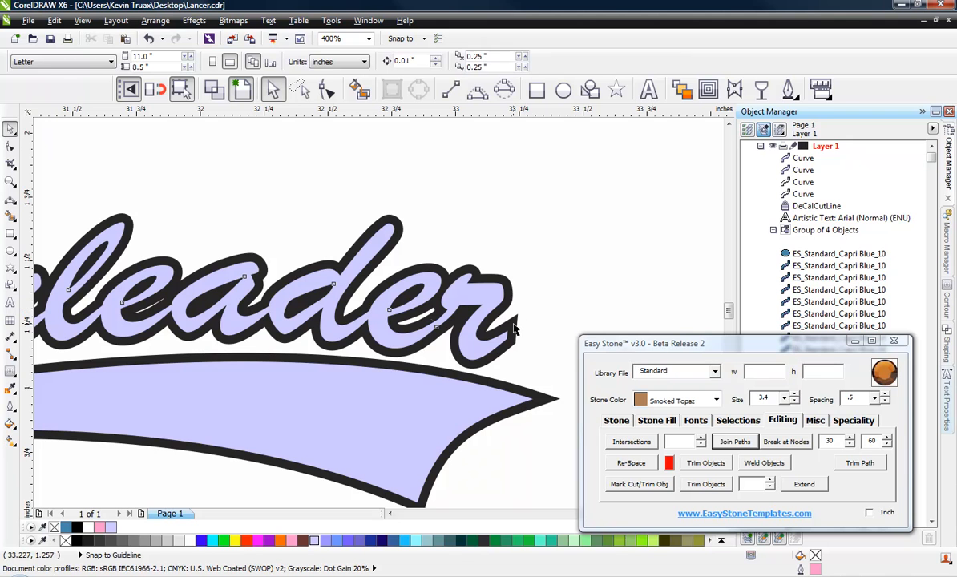
left_click(481, 301)
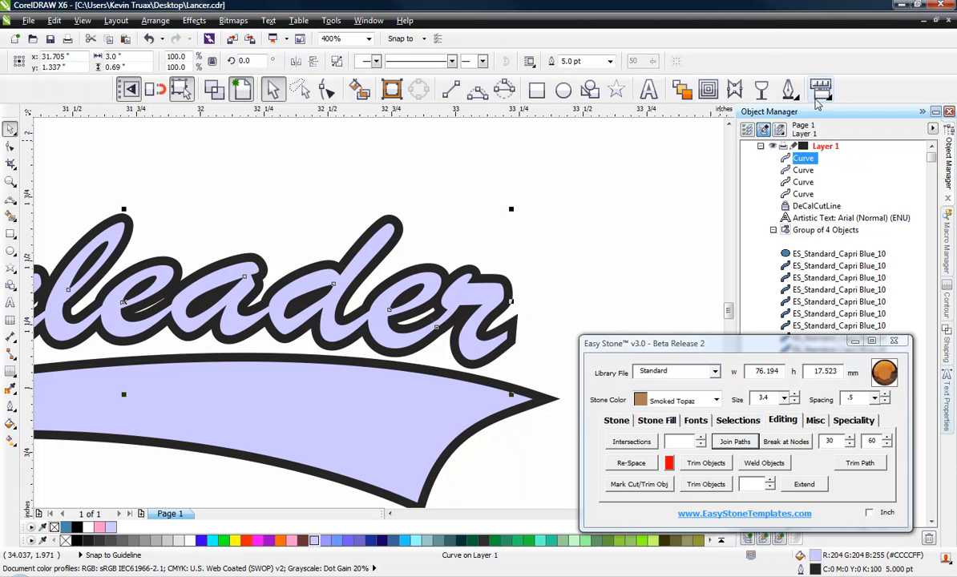
left_click(789, 89)
left_click(826, 116)
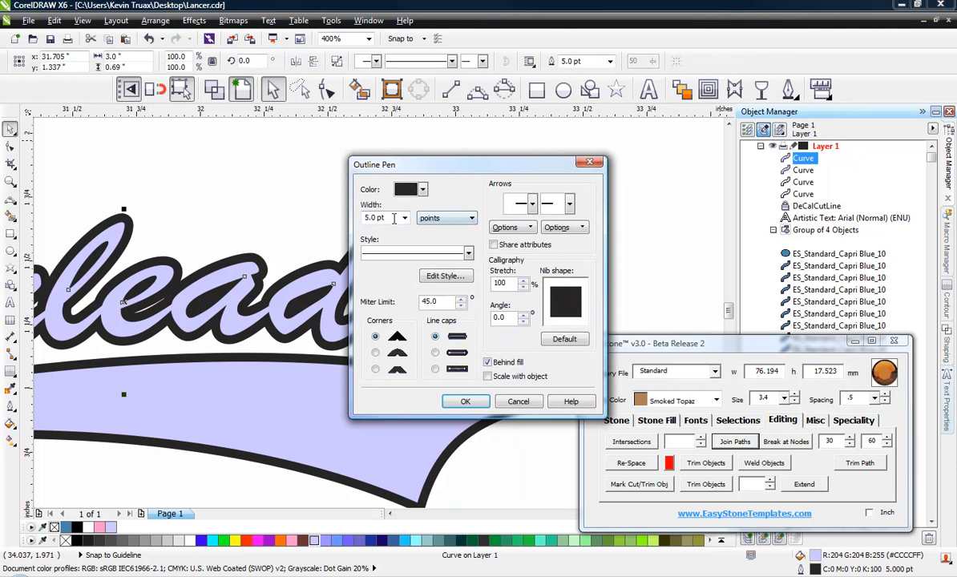
left_click_drag(394, 218, 298, 234)
type("6")
left_click(465, 401)
left_click(303, 185)
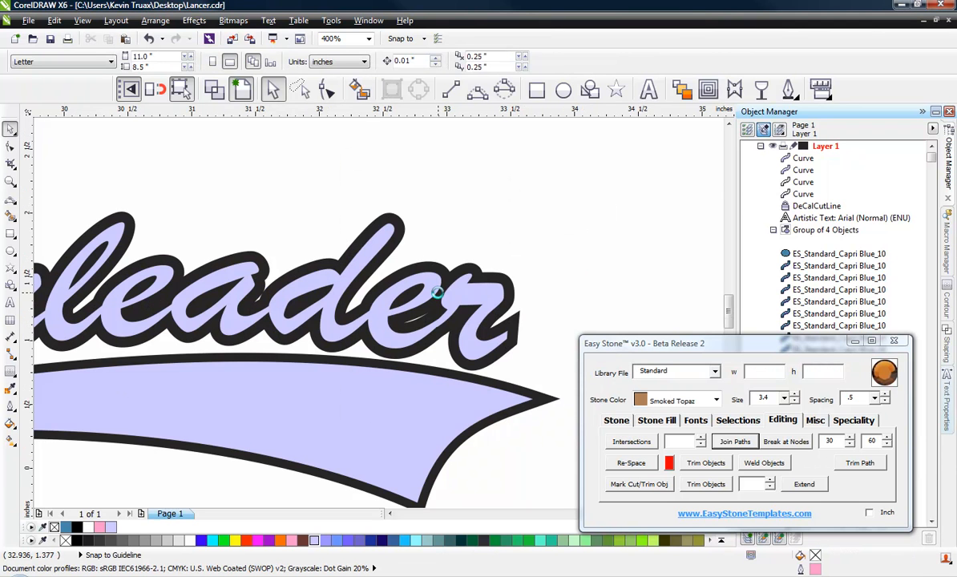
Step: Try an outline width of 6.5 pt on the lettering, and view it deselected together with the swash
scroll(428, 283, "down", 1)
scroll(468, 312, "up", 1)
left_click(490, 314)
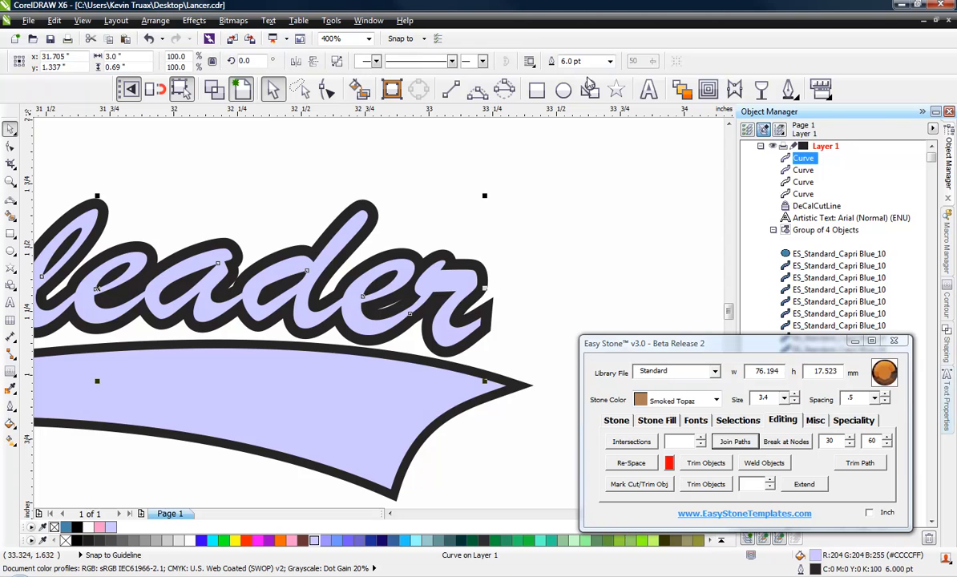
left_click(772, 93)
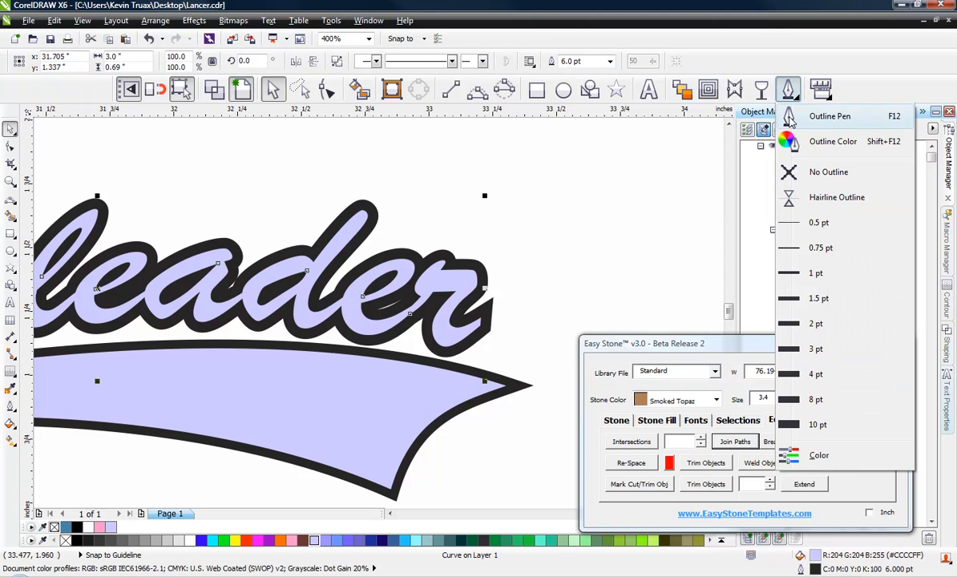
left_click(794, 113)
double_click(382, 217)
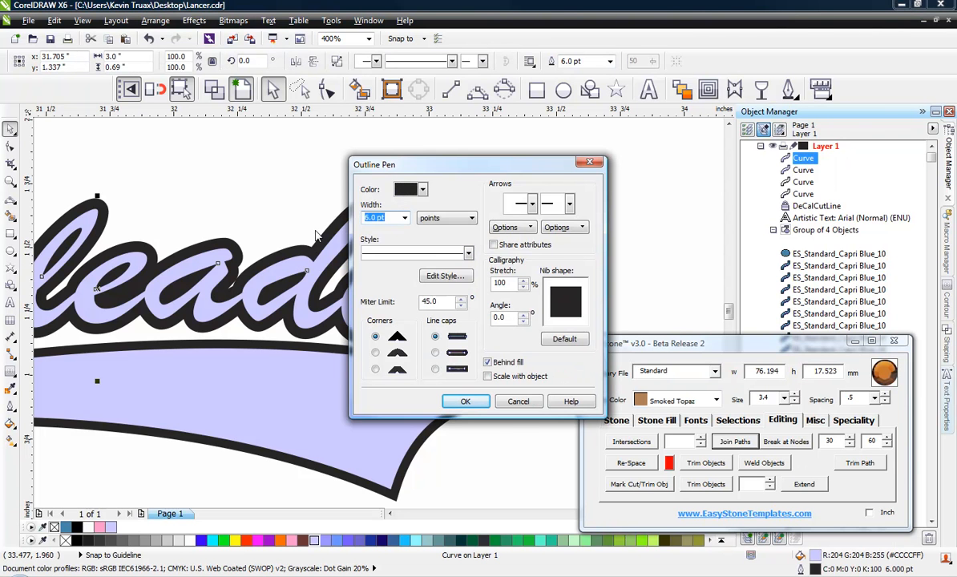
type("6.5")
left_click(465, 400)
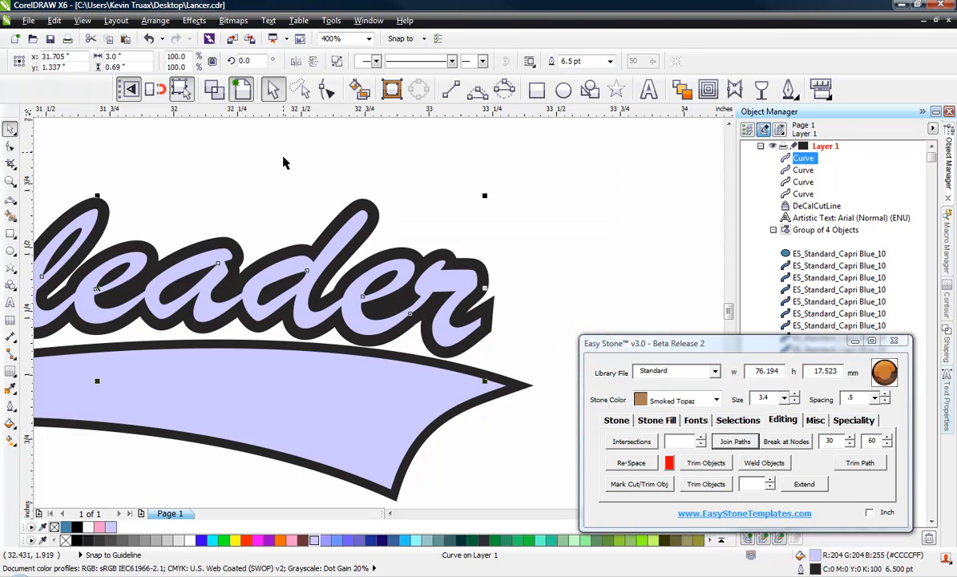
left_click(282, 162)
scroll(465, 231, "down", 1)
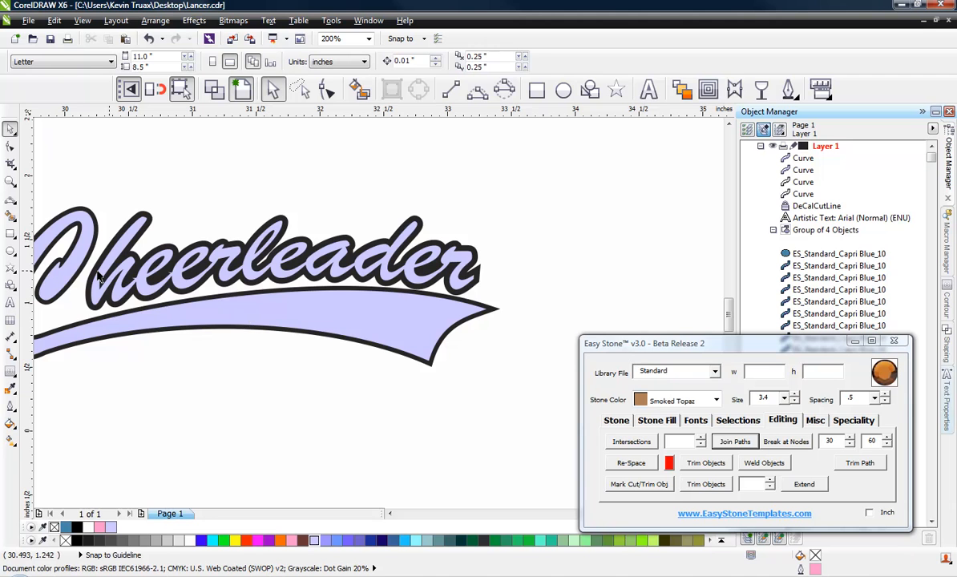
Step: Try an outline width of 6.5 pt on the swash, and deselect it
left_click(273, 335)
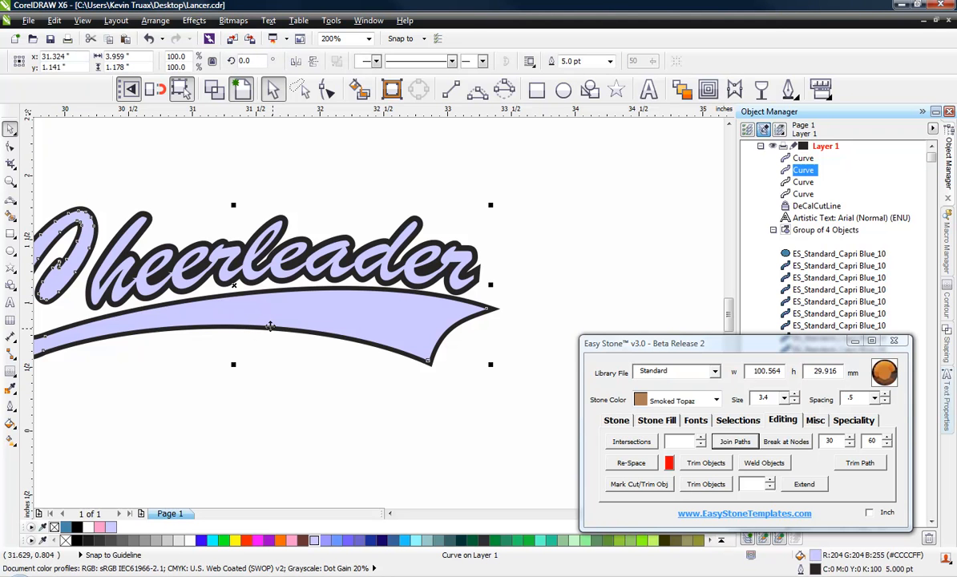
left_click(789, 89)
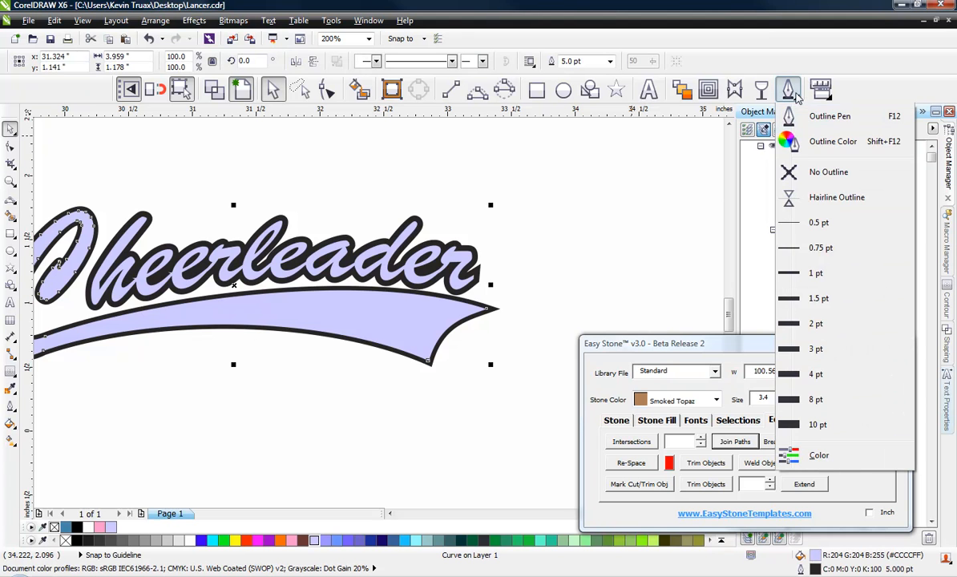
left_click(806, 112)
left_click(392, 217)
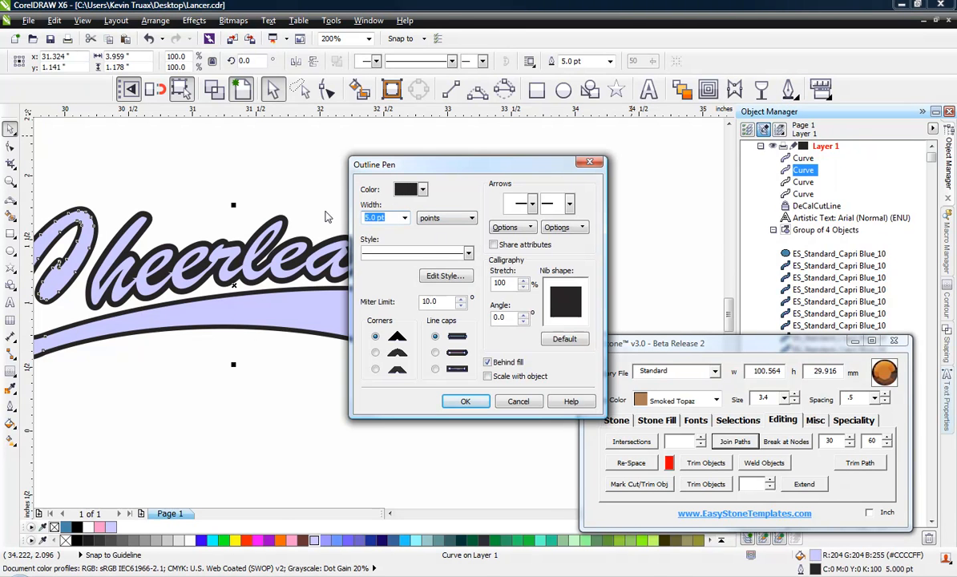
key("Return")
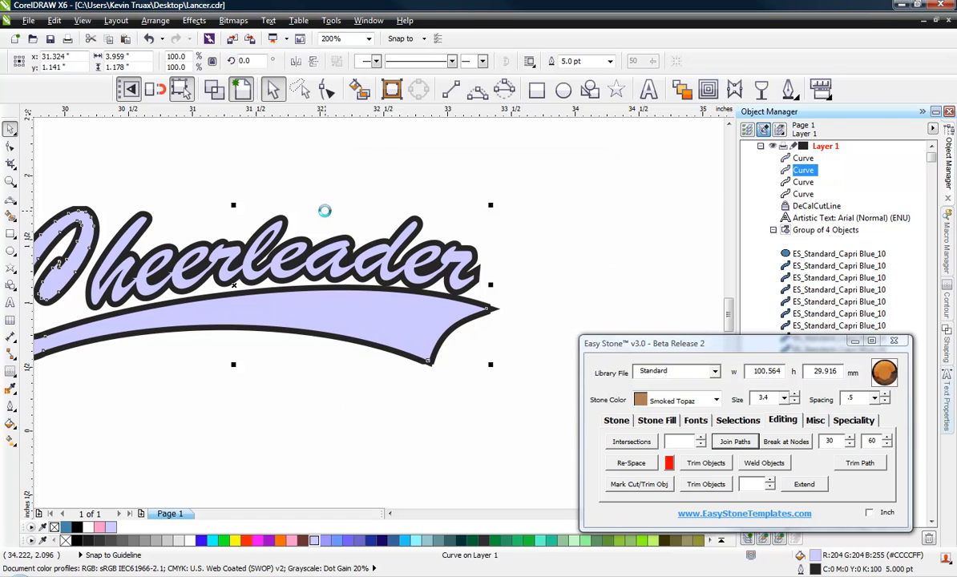
left_click(254, 198)
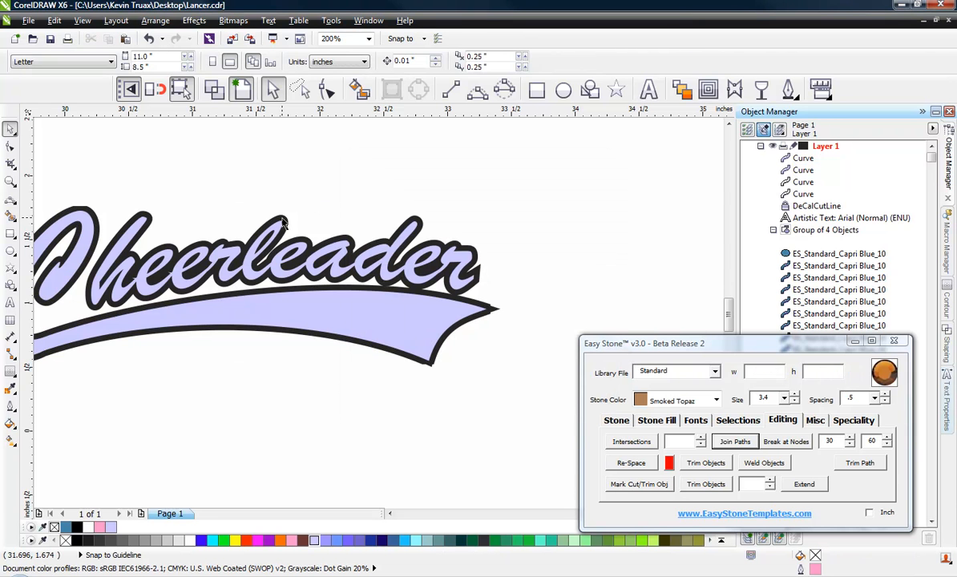
Step: Set the lettering's outline width to 7 pt, deselect it, and inspect the gaps between the letters and the swash
left_click(285, 223)
left_click(784, 83)
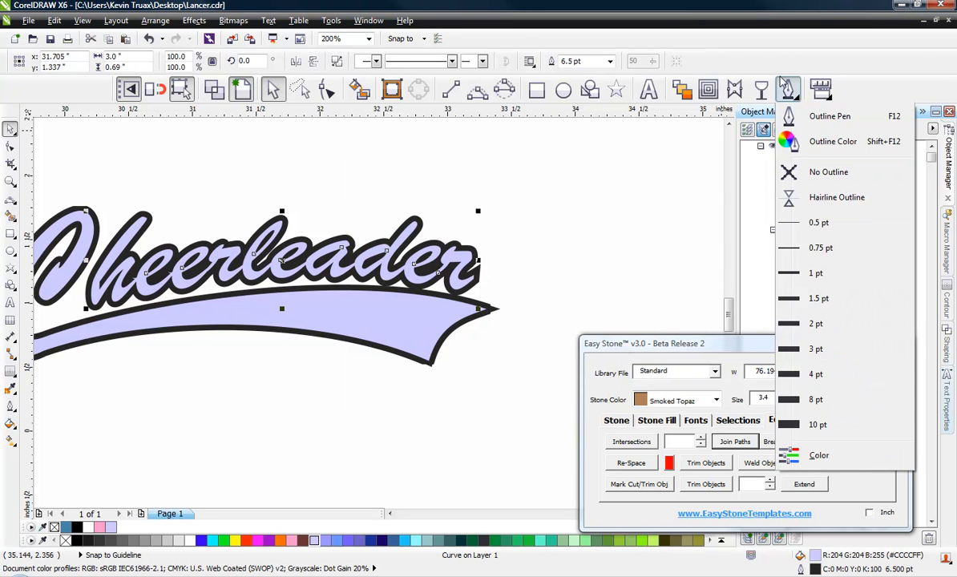
left_click(818, 117)
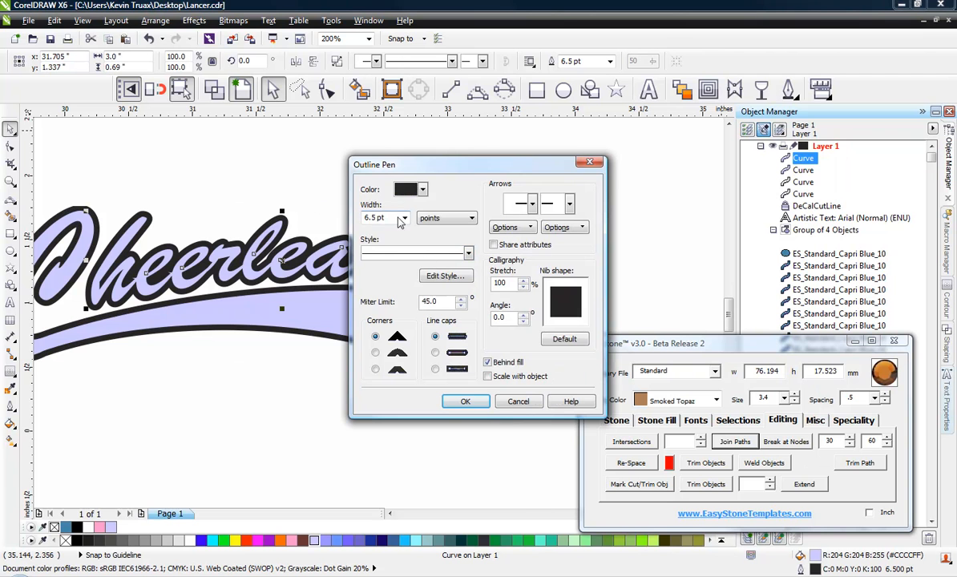
left_click(393, 214)
type("7")
left_click(471, 401)
left_click(325, 391)
scroll(272, 285, "up", 3)
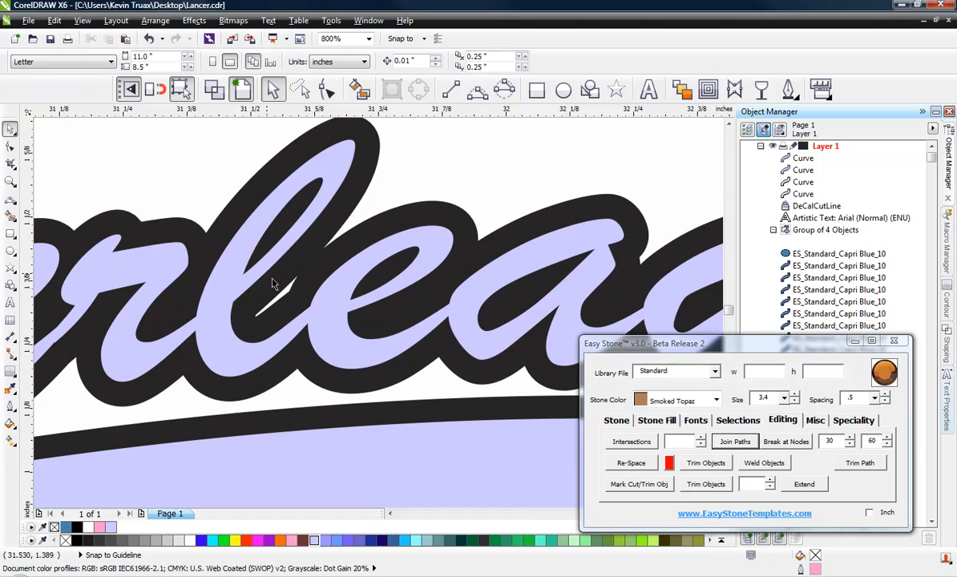
scroll(317, 180, "down", 3)
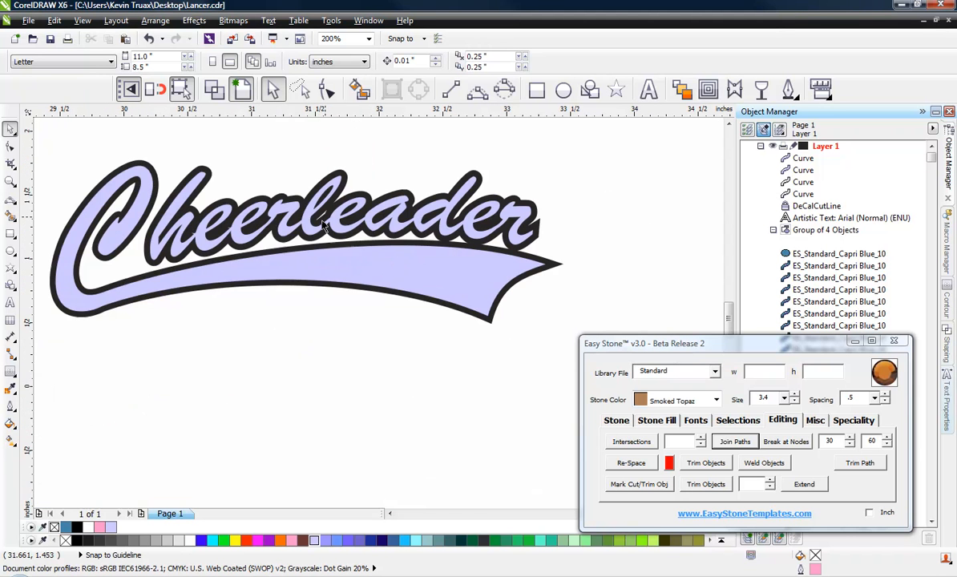
scroll(509, 248, "up", 1)
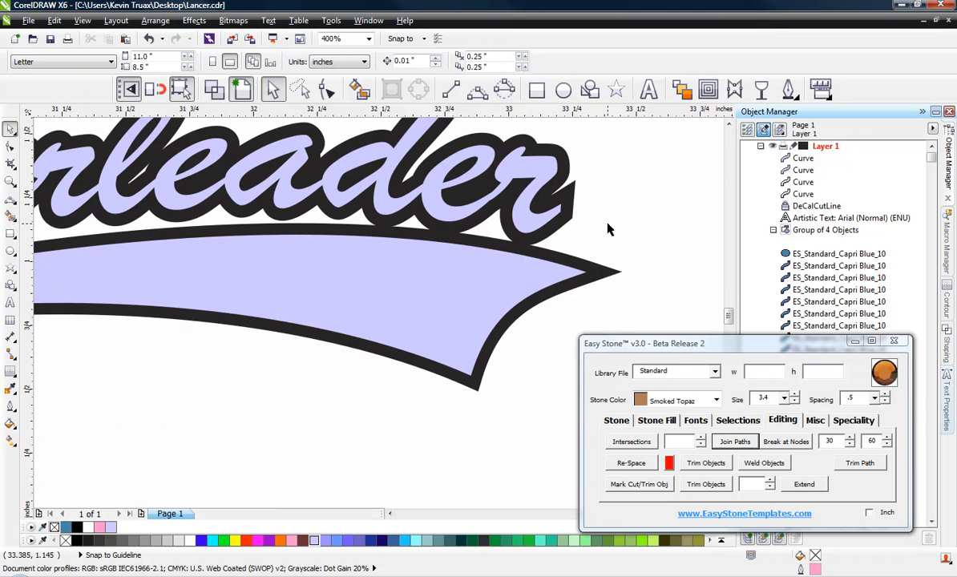
scroll(607, 230, "down", 1)
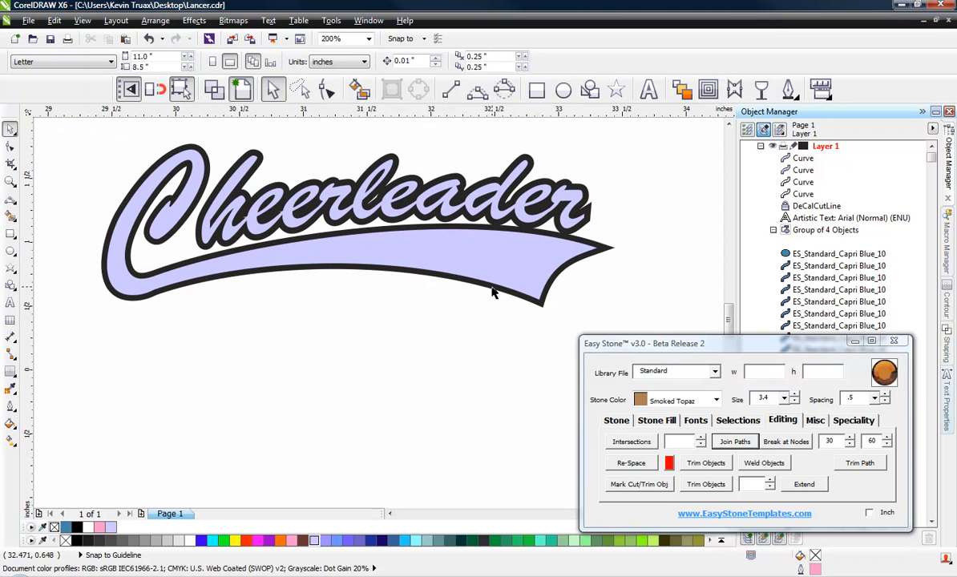
Step: Set the swash's outline width to 7 pt, and deselect it
left_click(461, 271)
left_click(790, 89)
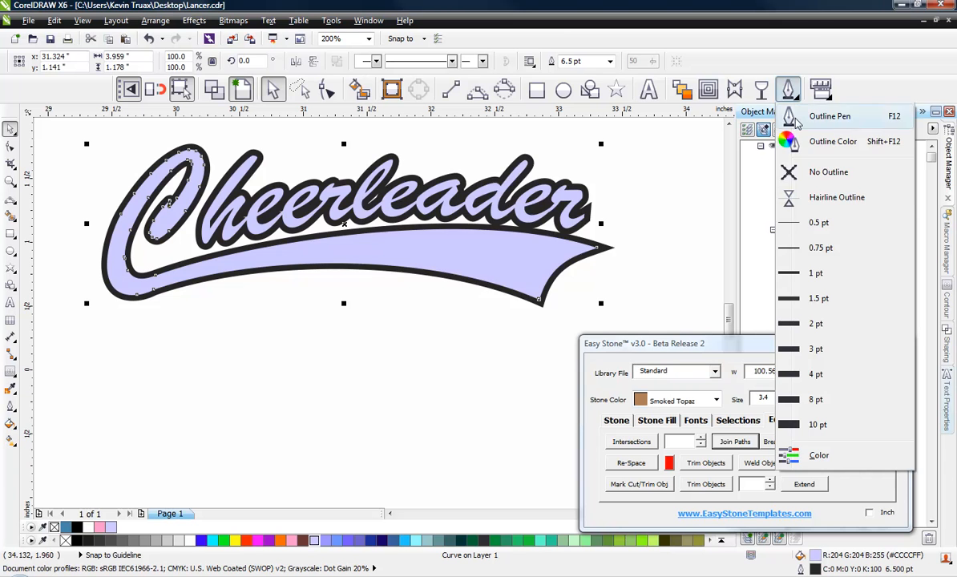
left_click(834, 78)
left_click_drag(389, 217, 330, 222)
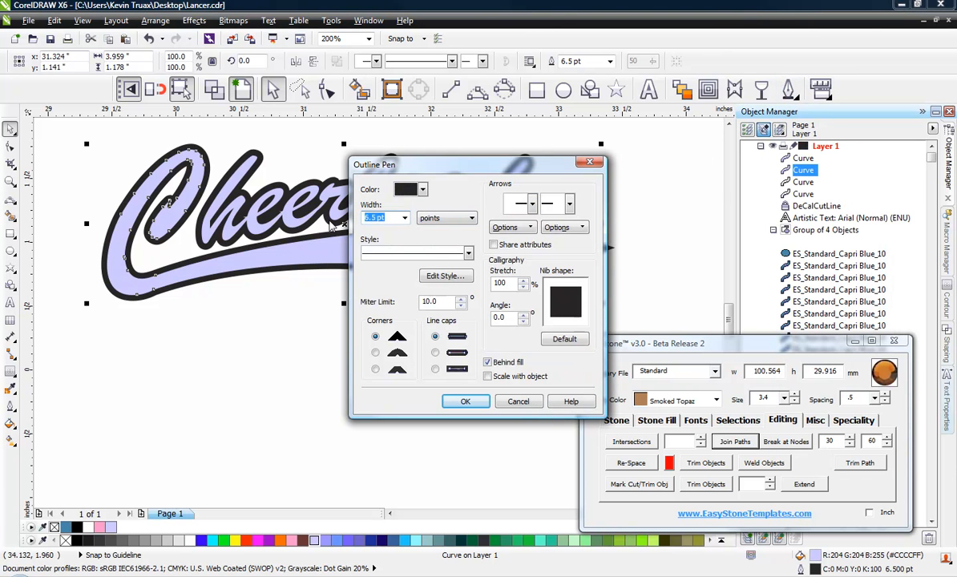
type("7")
left_click(479, 400)
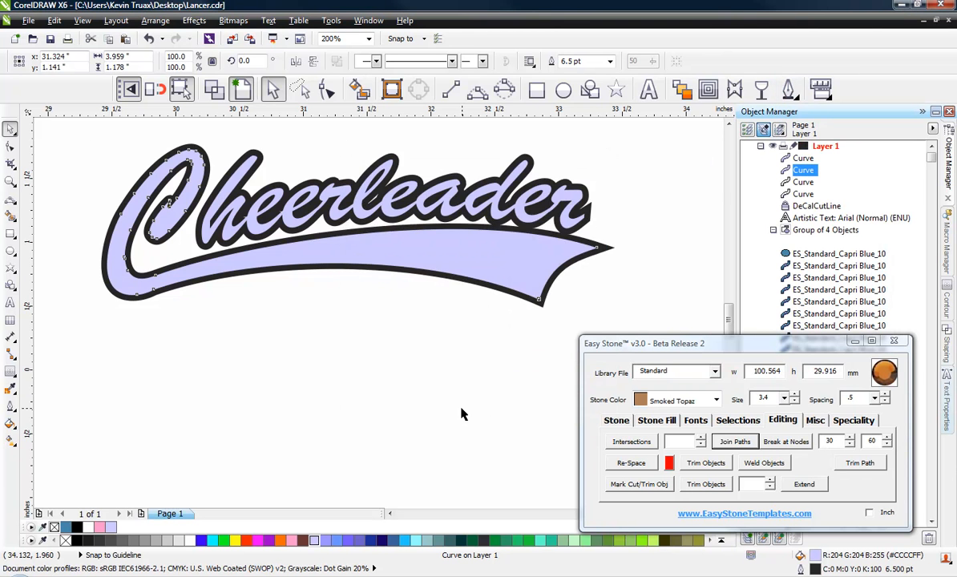
left_click(413, 360)
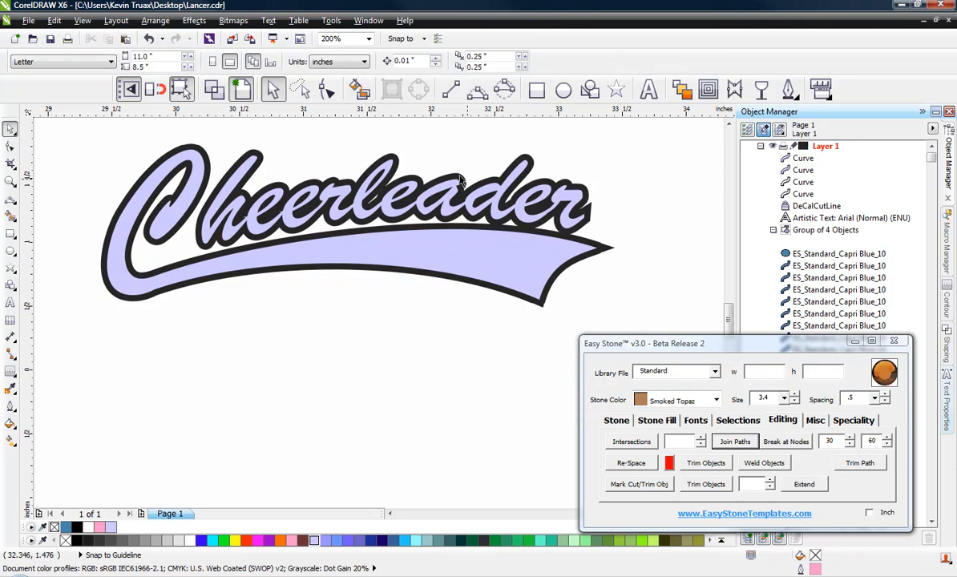
Step: Convert the lettering's outline to a separate object
left_click(393, 158)
right_click(395, 160)
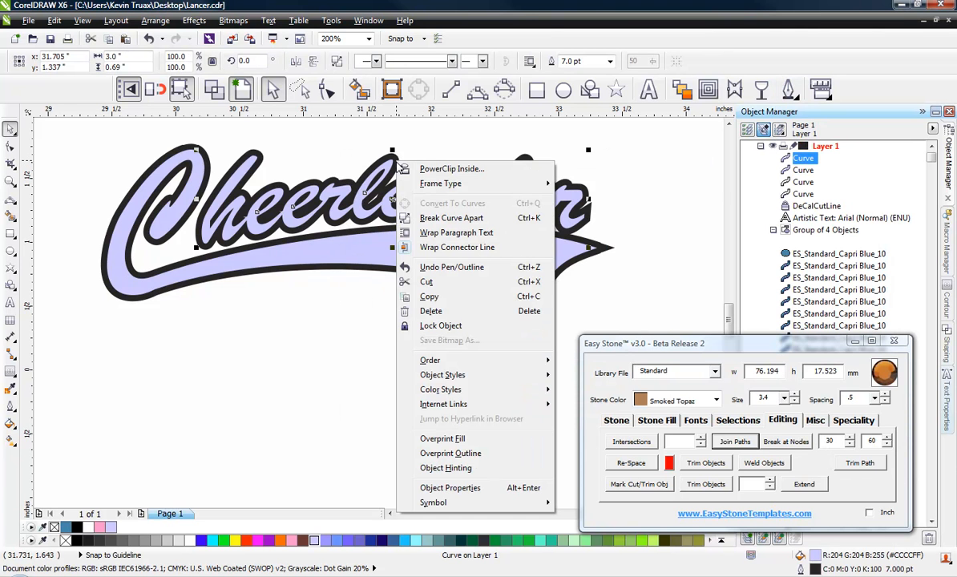
left_click(425, 140)
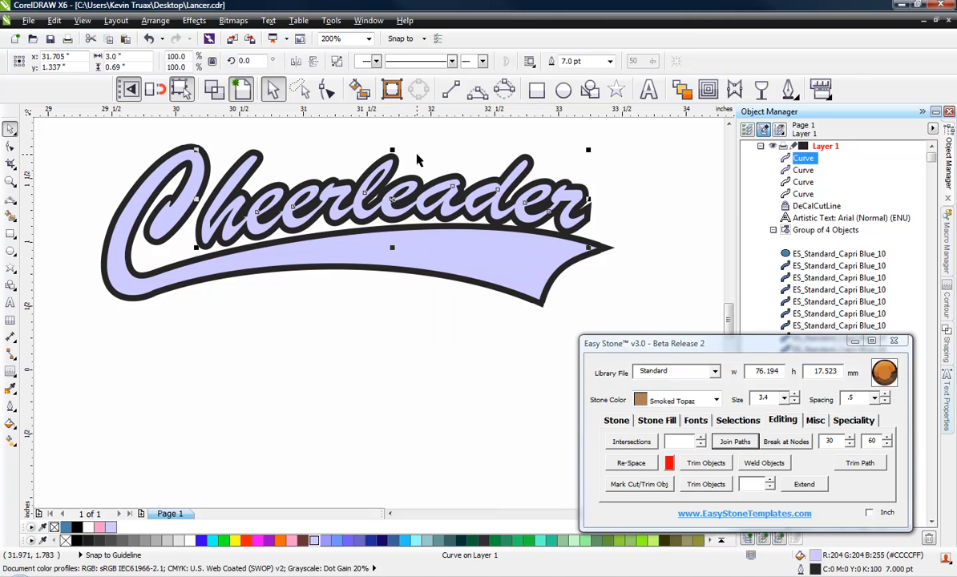
left_click(417, 160)
left_click(395, 162)
key("ctrl+shift+q")
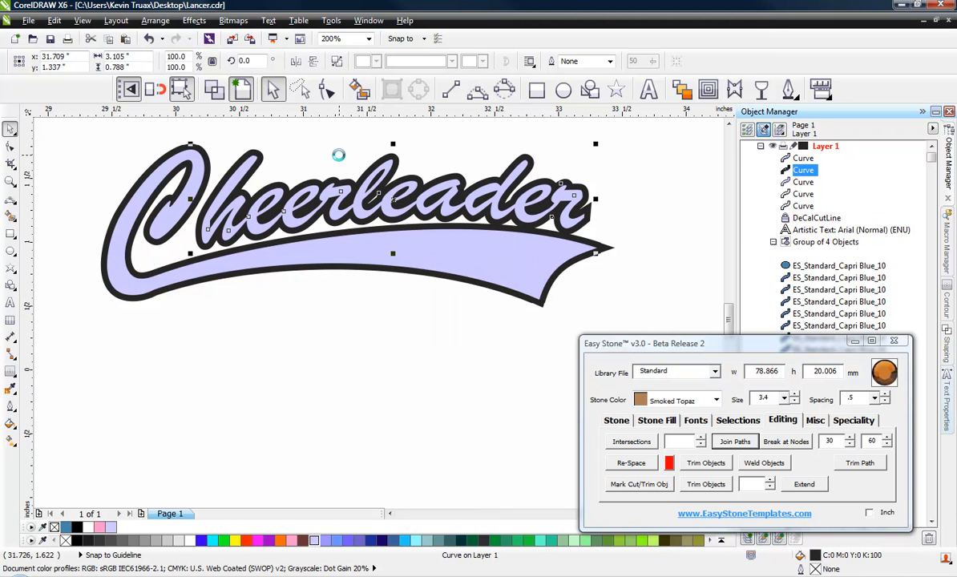
Step: Convert the swash's outline to a separate object, and deselect it
left_click(447, 279)
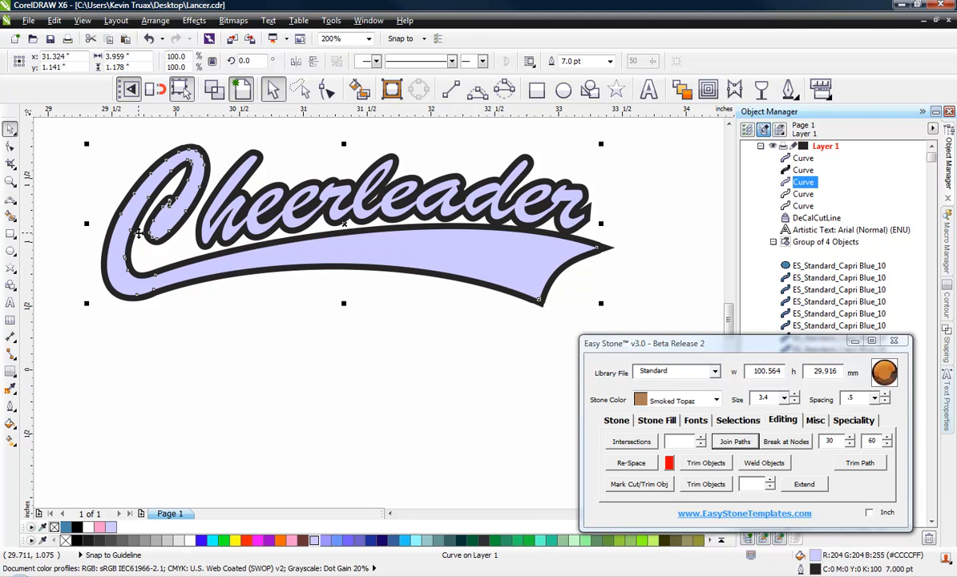
left_click(392, 89)
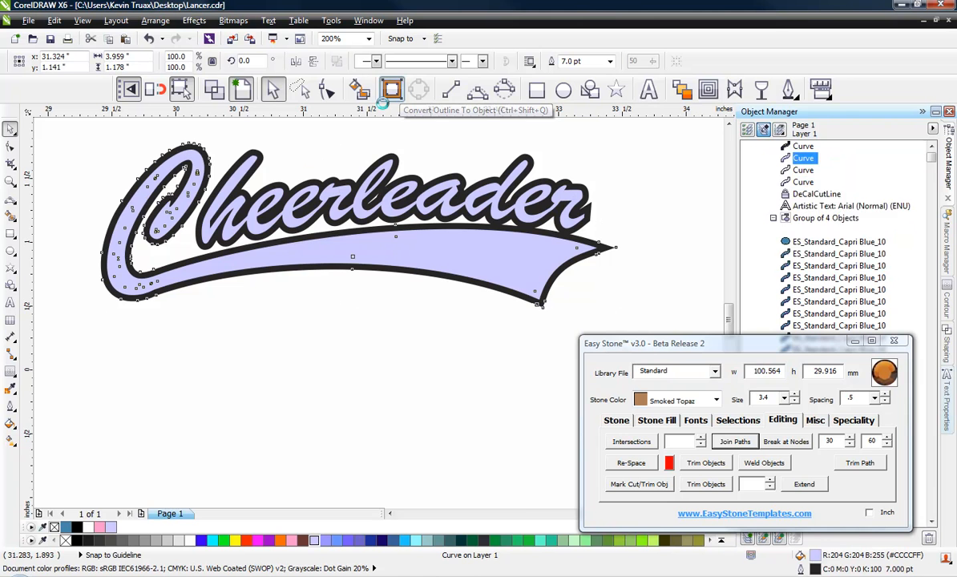
left_click(325, 166)
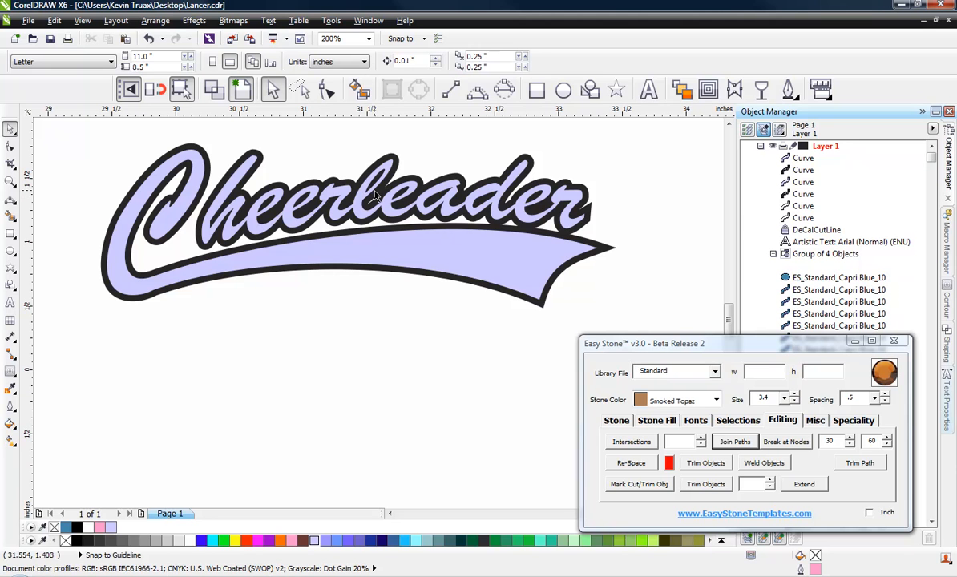
Step: Select the lettering together with its outline object, and move both down until their outline overlaps the swash's upper outline
left_click_drag(640, 138, 193, 249)
scroll(214, 237, "up", 1)
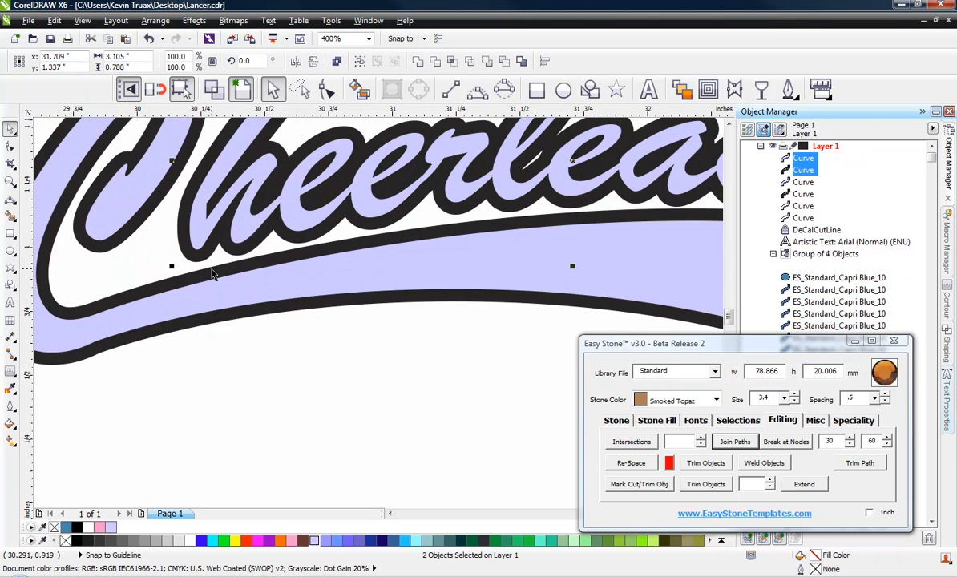
scroll(214, 273, "down", 1)
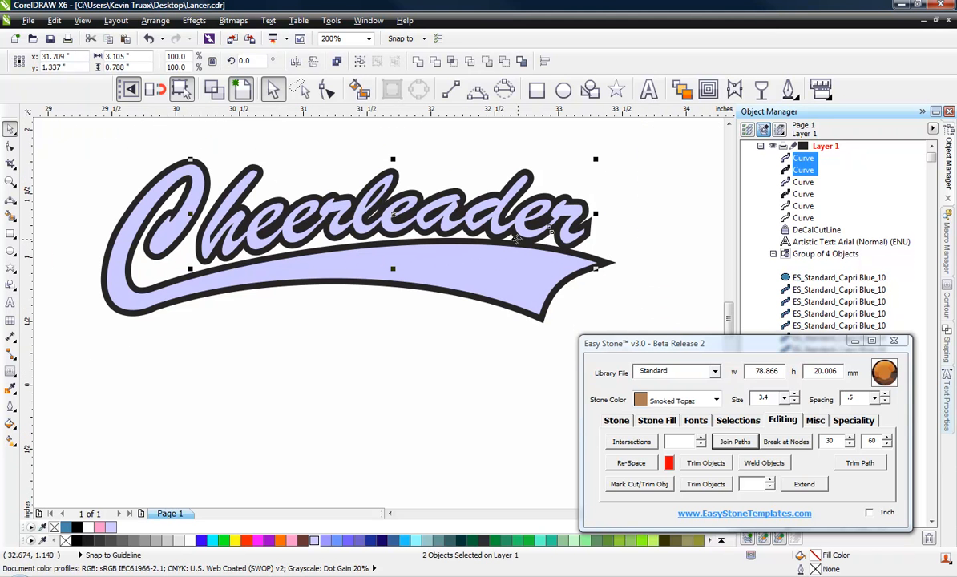
scroll(245, 269, "up", 2)
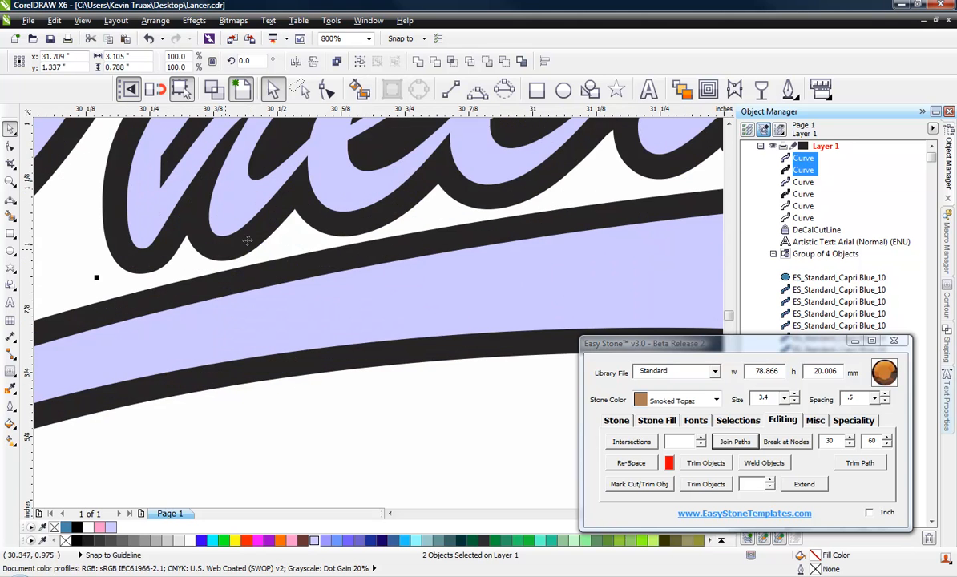
left_click_drag(249, 240, 250, 260)
scroll(211, 250, "down", 1)
scroll(210, 250, "down", 1)
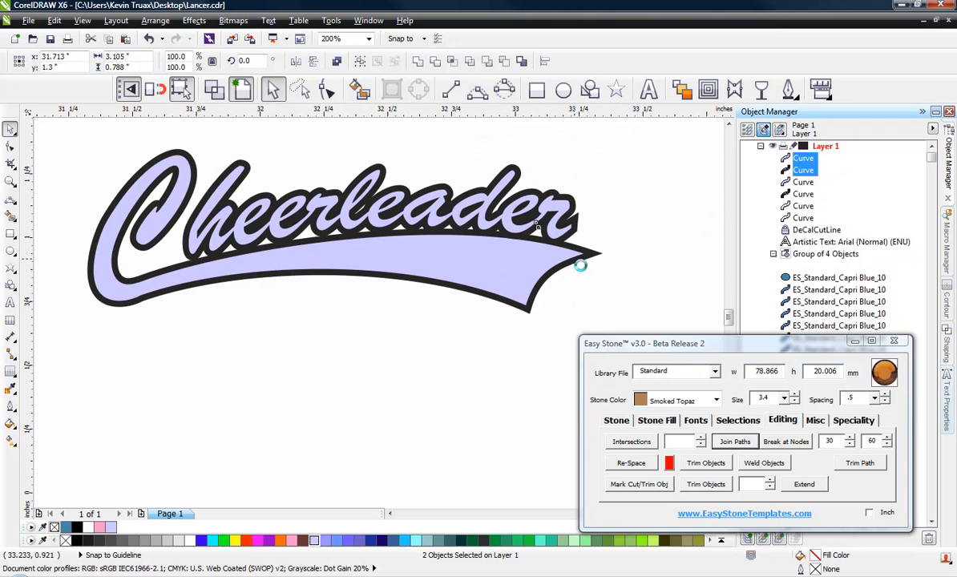
Step: Rotate the lettering and its outline by 1 degree to follow the swash, nudge them up slightly, and deselect them
scroll(578, 266, "up", 2)
left_click_drag(570, 259, 653, 260)
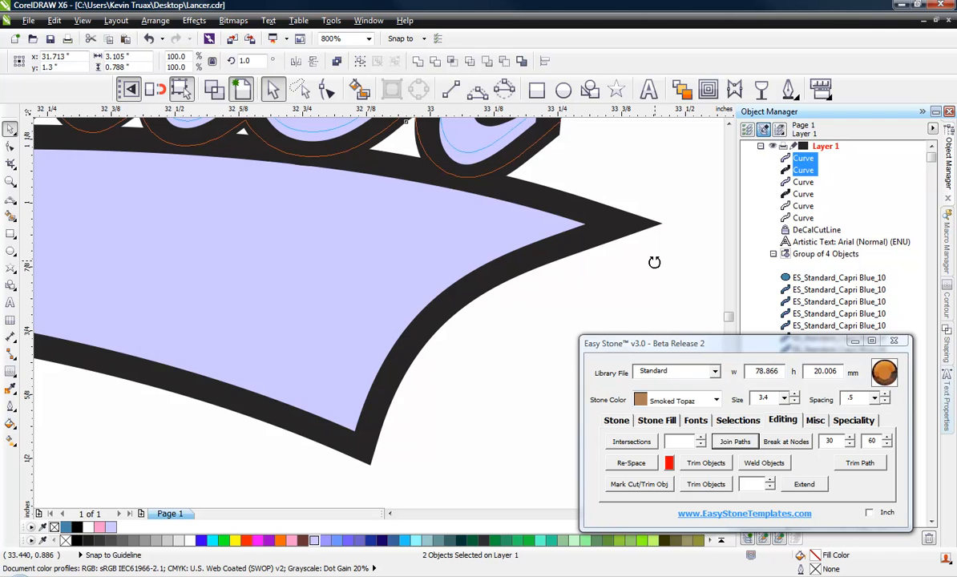
scroll(605, 250, "down", 2)
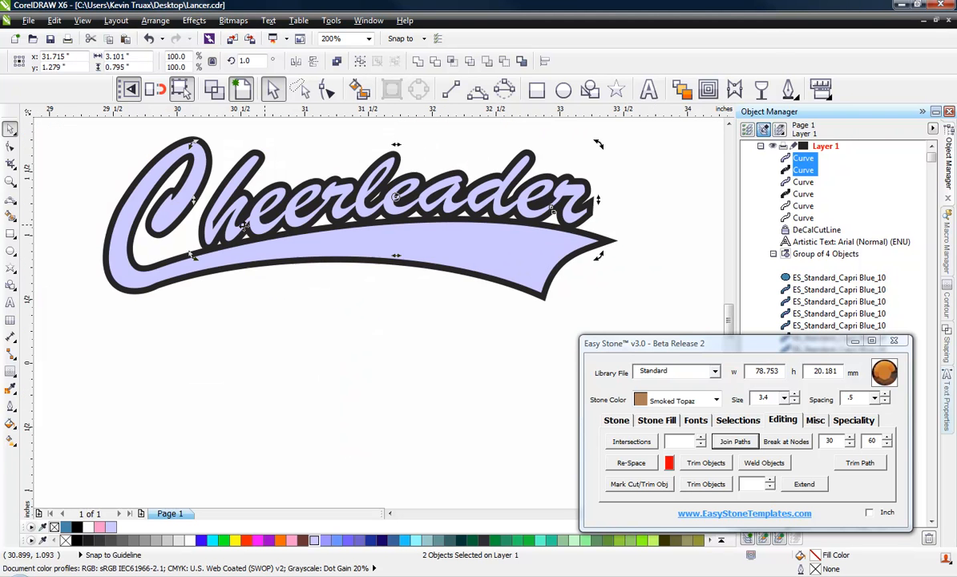
scroll(246, 226, "up", 2)
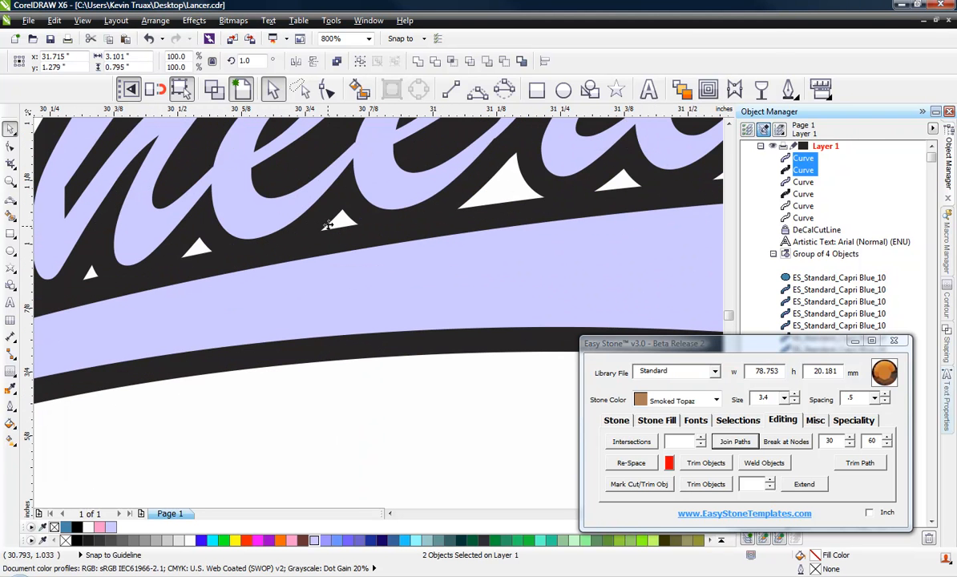
left_click_drag(330, 209, 331, 208)
scroll(266, 218, "down", 2)
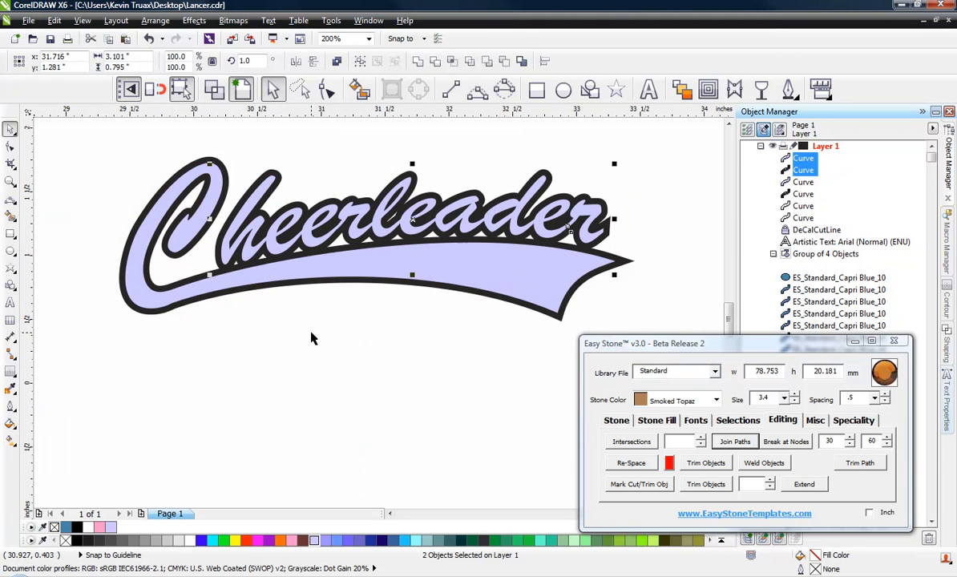
left_click(313, 338)
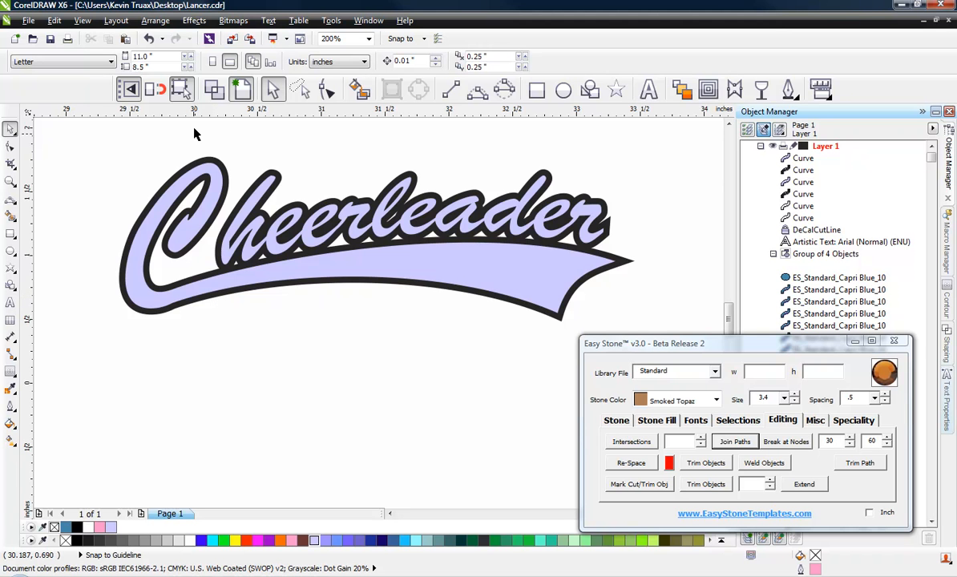
Step: Examine the overlapping outline curves in wireframe view, and return to the filled view
left_click(213, 89)
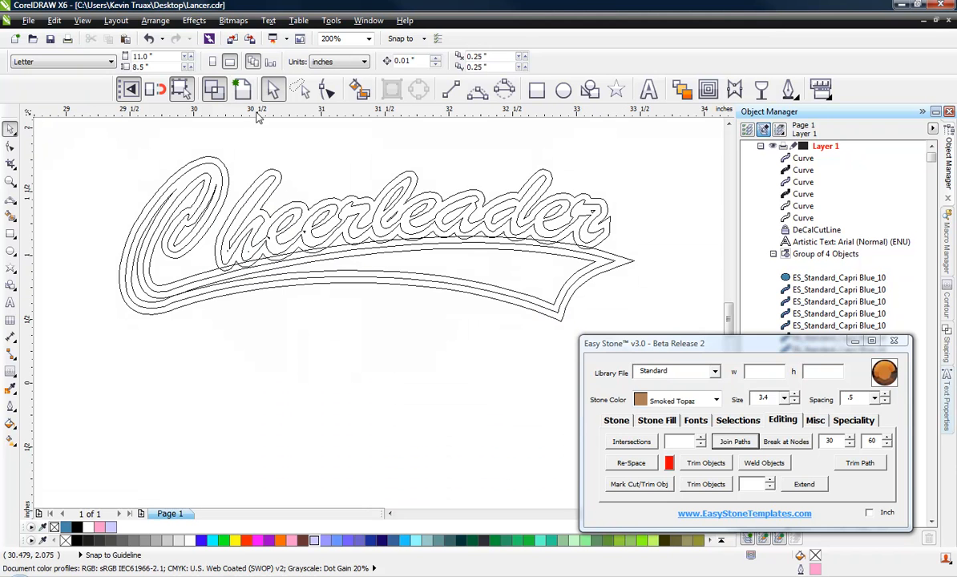
left_click(242, 89)
left_click(251, 164)
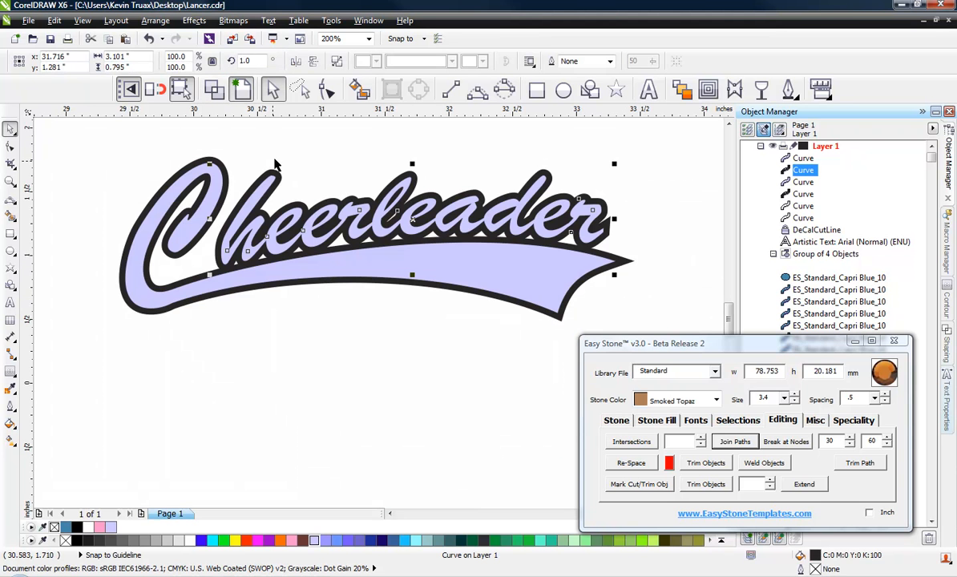
left_click(255, 151)
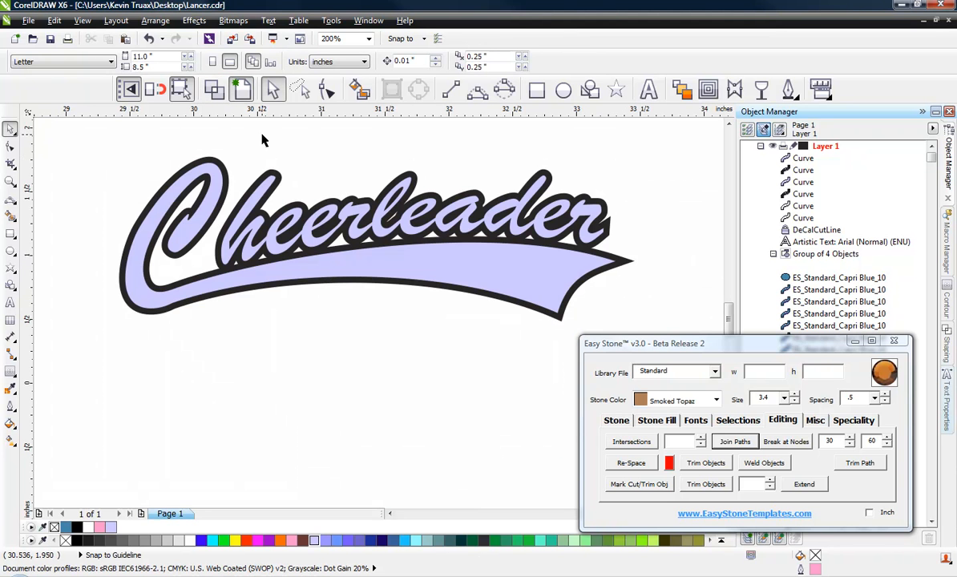
Step: Break the swash's black outline object apart into separate curves, and deselect them
left_click(228, 196)
left_click(230, 184)
left_click(229, 184)
right_click(227, 180)
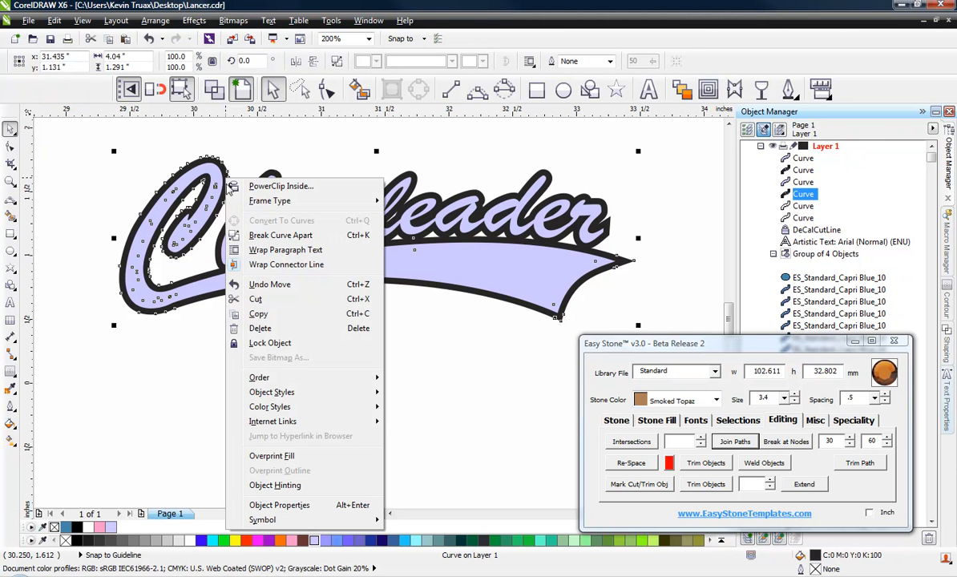
left_click(295, 238)
left_click(283, 335)
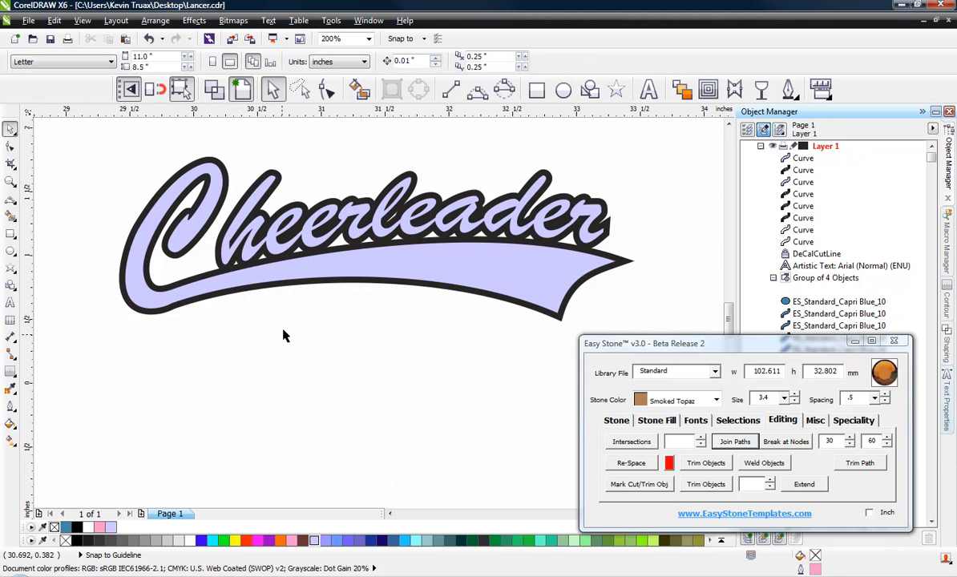
Step: Break the lettering's black outline object apart into separate curves, and deselect them
left_click(278, 175)
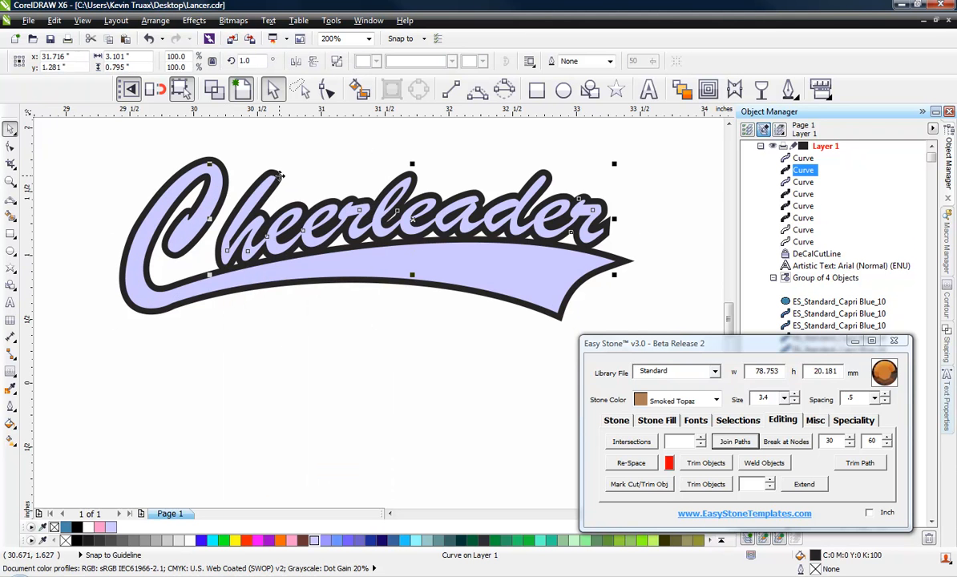
right_click(278, 175)
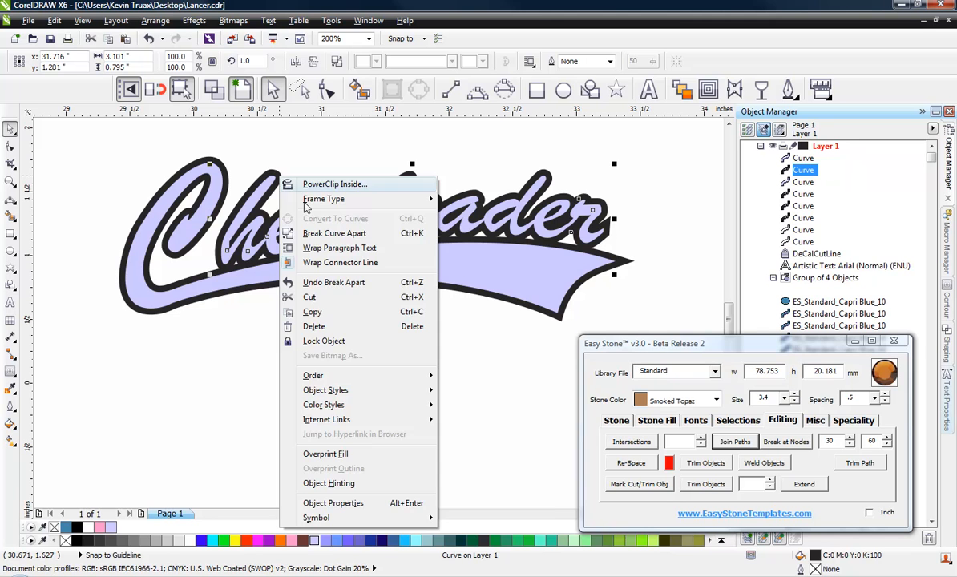
left_click(326, 231)
left_click(337, 170)
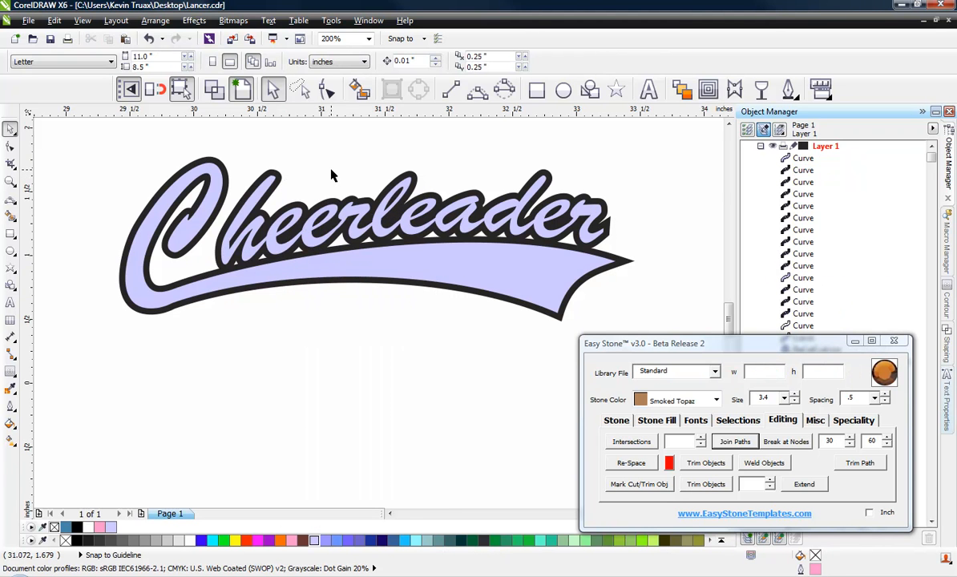
Step: Weld the outer curves of the swash and lettering outlines into one shape, and send it to the back of the layer
left_click(228, 182)
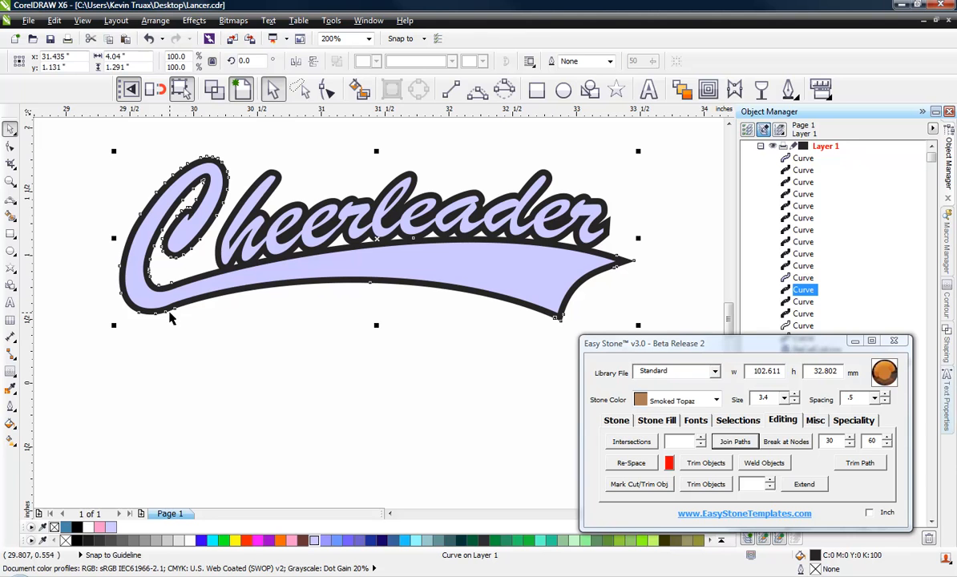
left_click(281, 183, "shift")
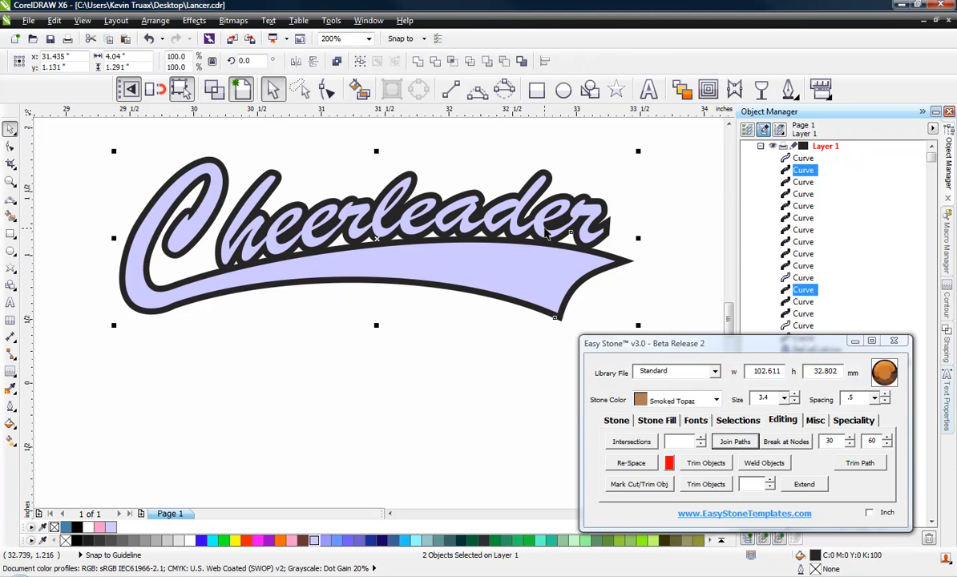
left_click(417, 62)
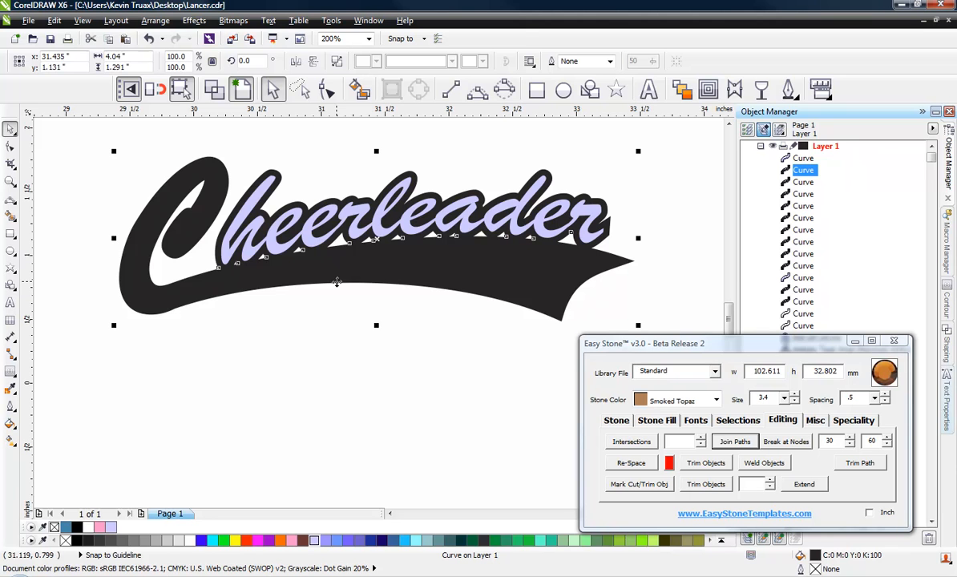
key("shift+Page_Down")
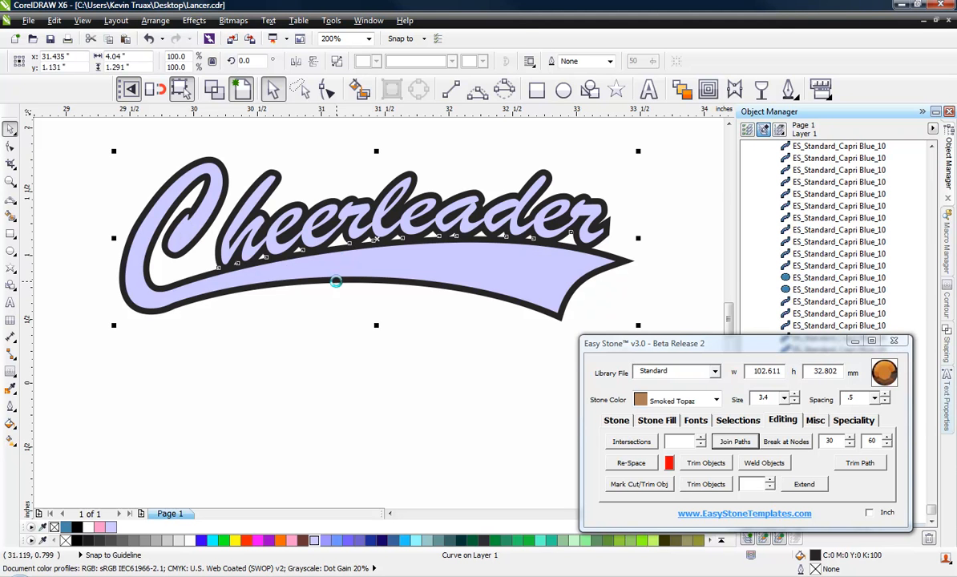
left_click(310, 398)
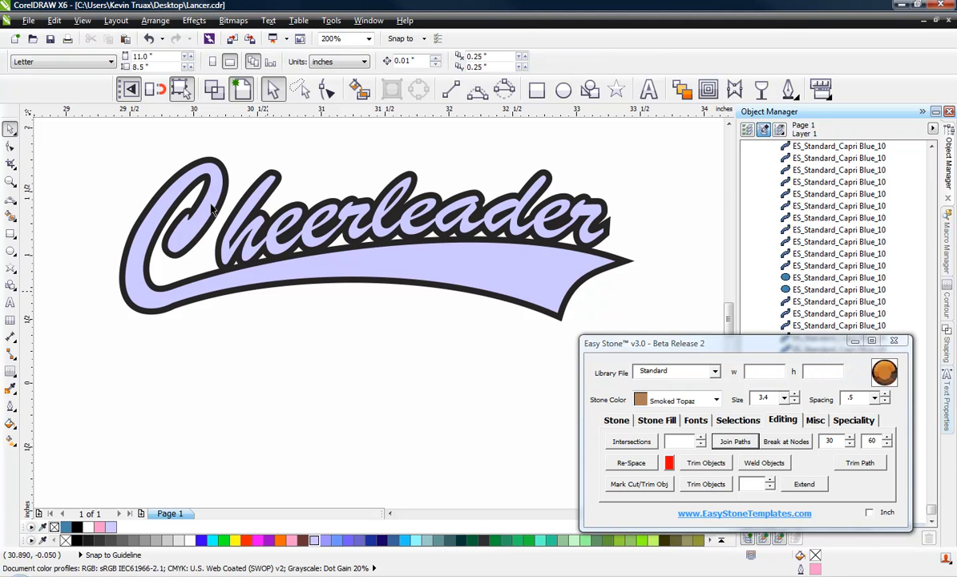
Step: In wireframe view, delete the leftover inner curves from the broken-apart outlines inside the lettering
left_click(213, 91)
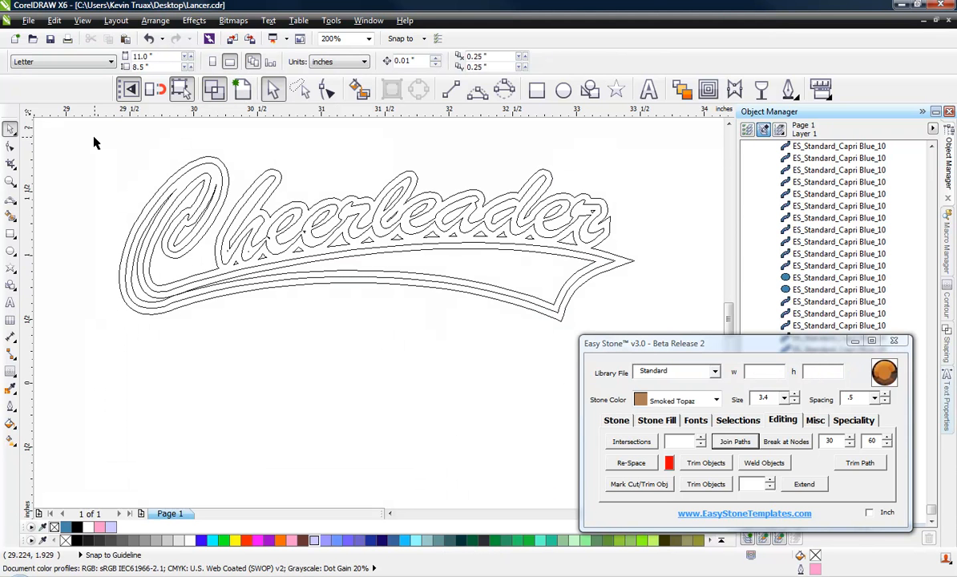
left_click_drag(88, 134, 583, 350)
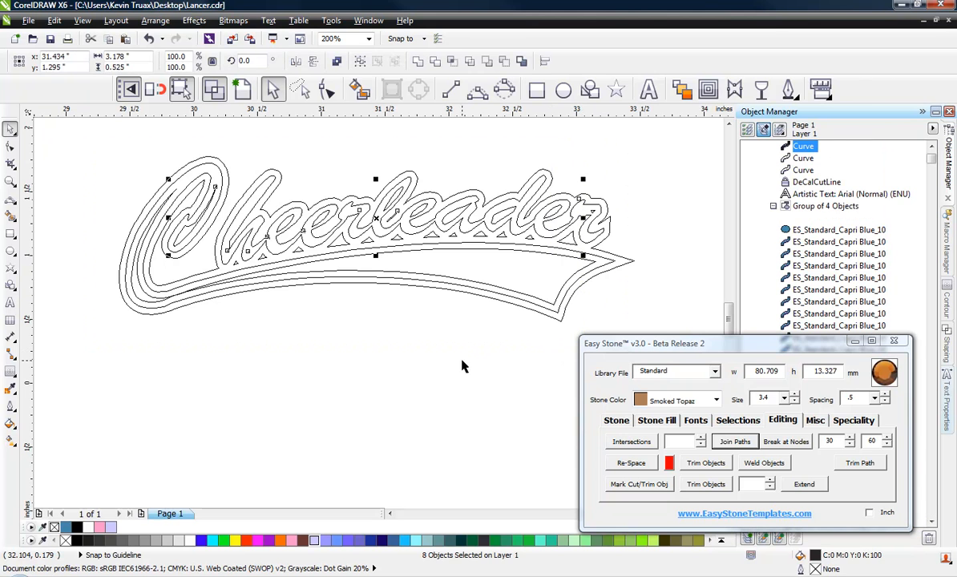
key("Delete")
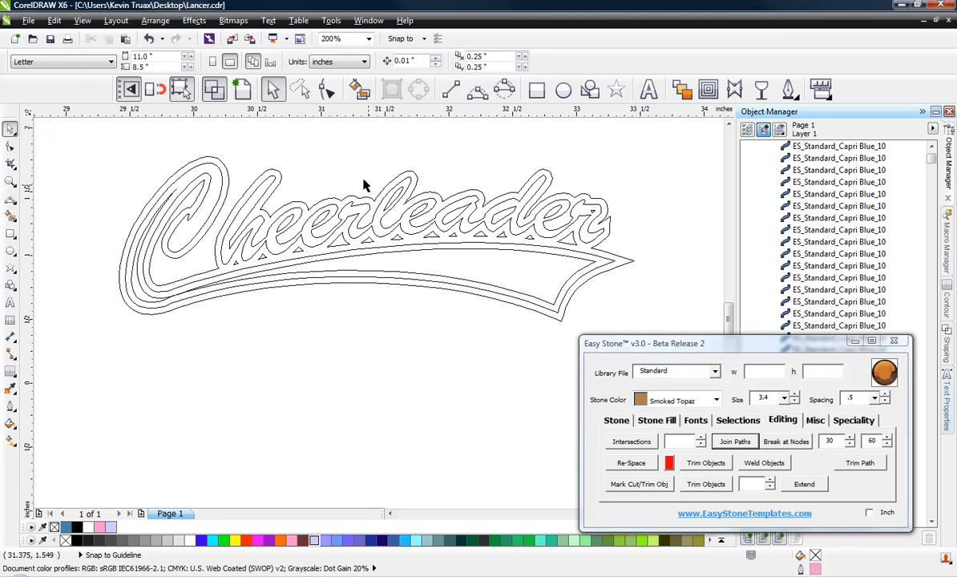
left_click_drag(345, 143, 667, 354)
key("Delete")
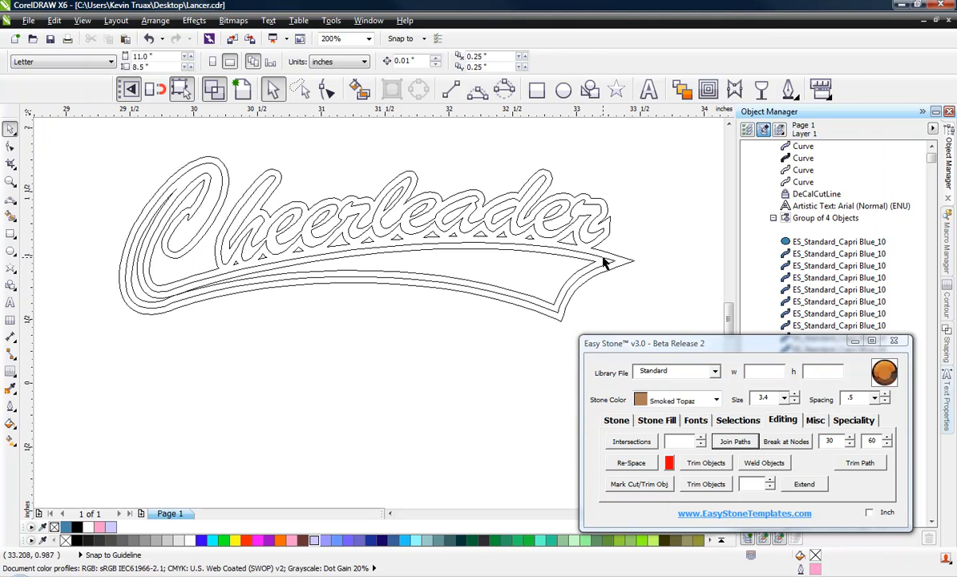
left_click_drag(604, 263, 460, 403)
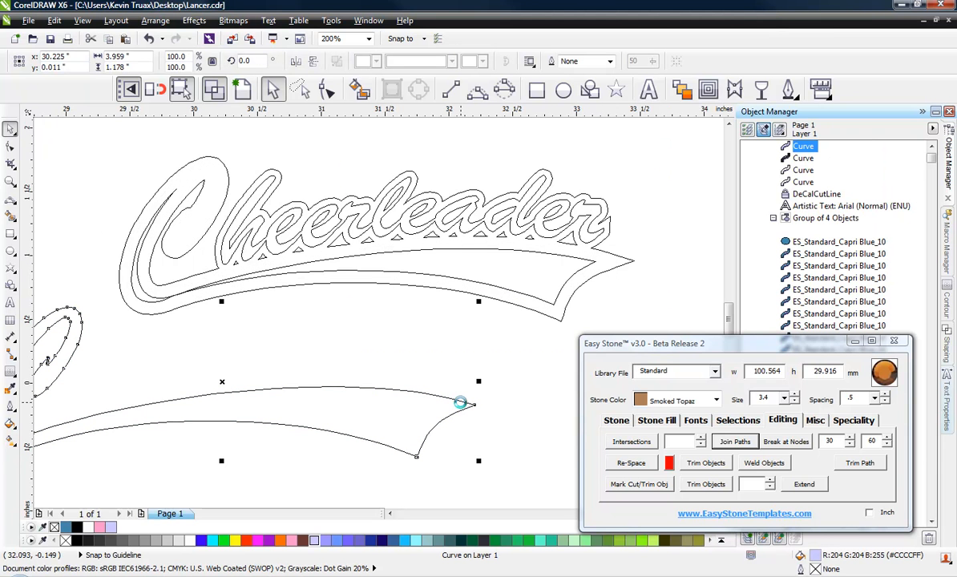
left_click(533, 299)
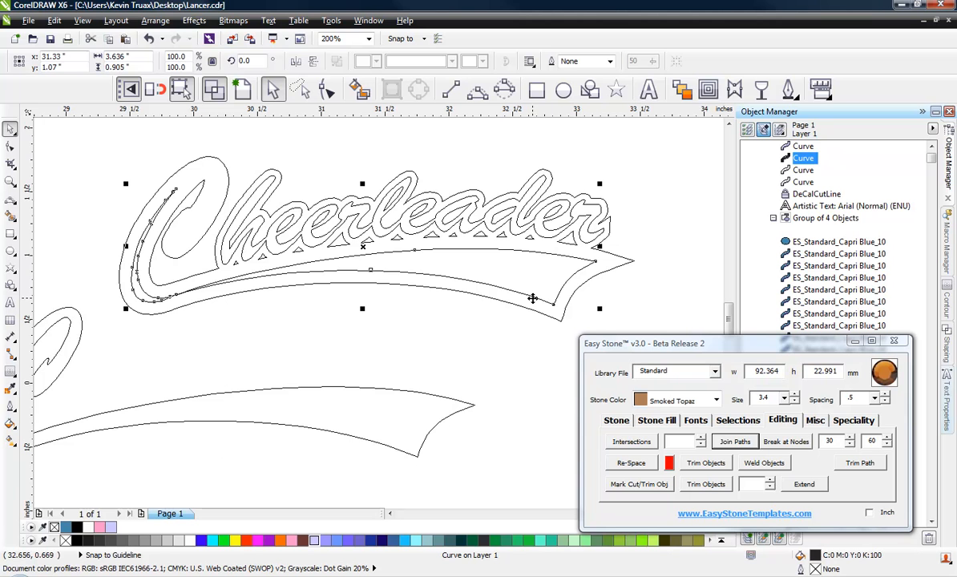
key("ctrl+z")
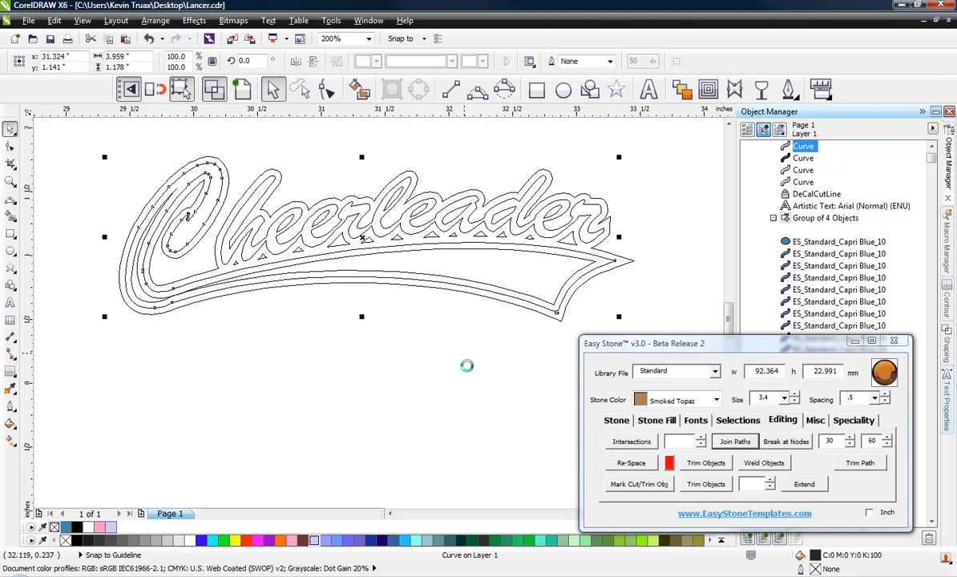
Step: Pull the leftover inner outline curve out of the swash, delete it, and return to the filled view
left_click_drag(515, 294, 489, 436)
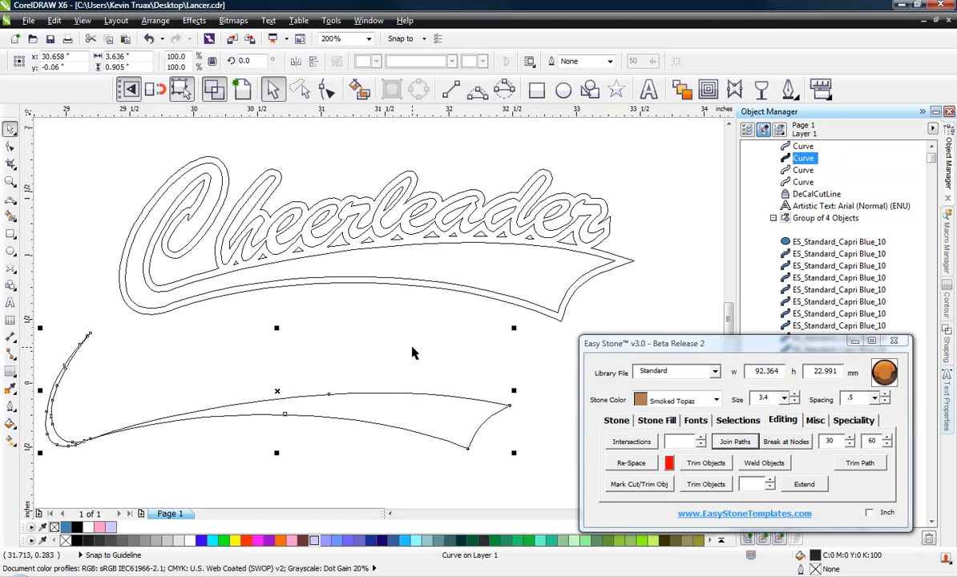
key("Delete")
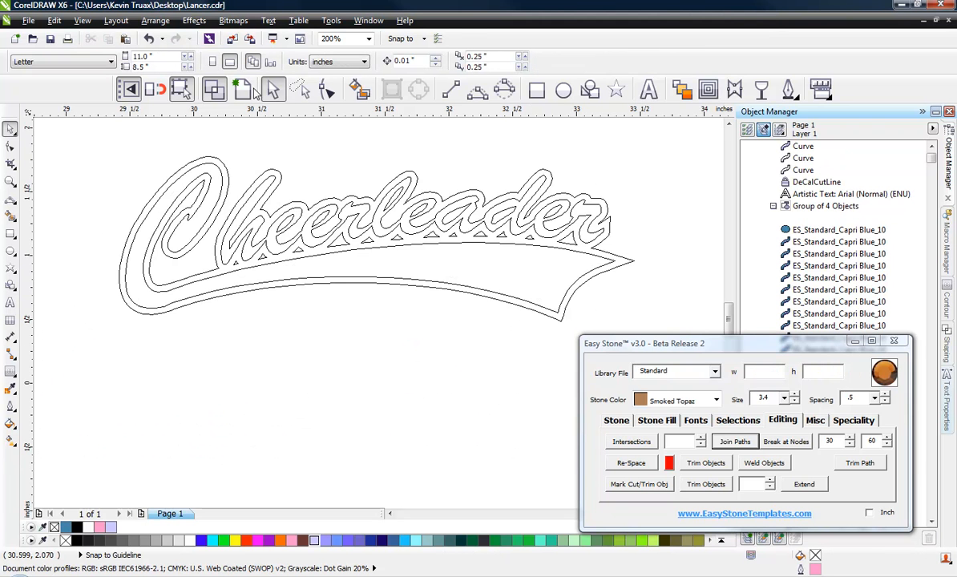
left_click(253, 90)
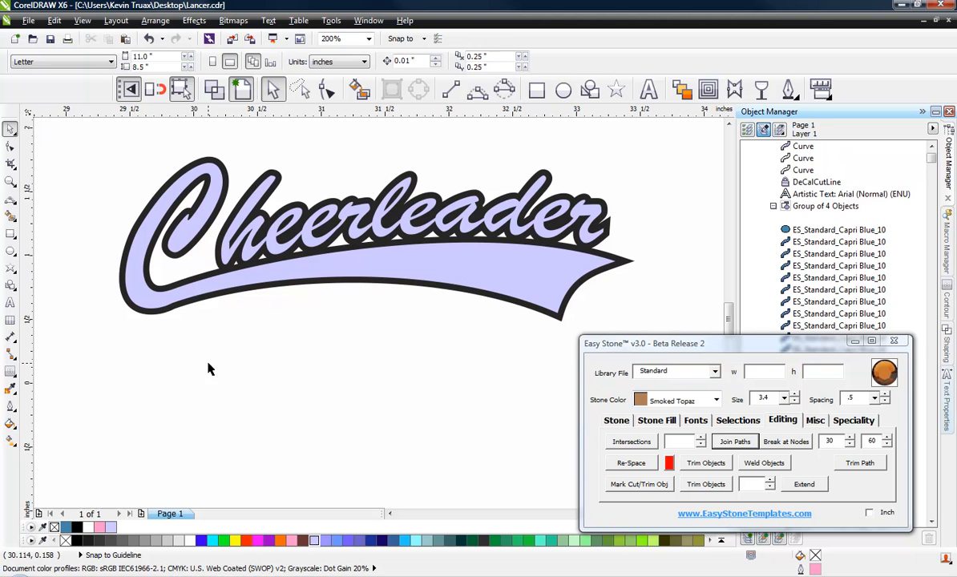
Step: Place a copy of the welded black outline shape about 1.5 inches below the original artwork, and deselect it
left_click_drag(183, 310, 183, 487)
scroll(196, 232, "down", 1)
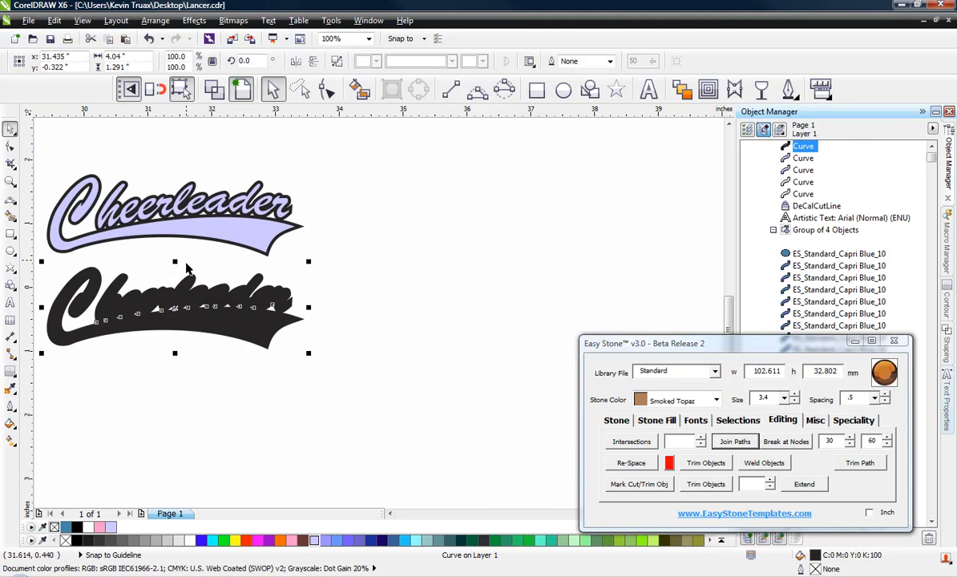
left_click(177, 318)
left_click(124, 372)
scroll(101, 333, "down", 1)
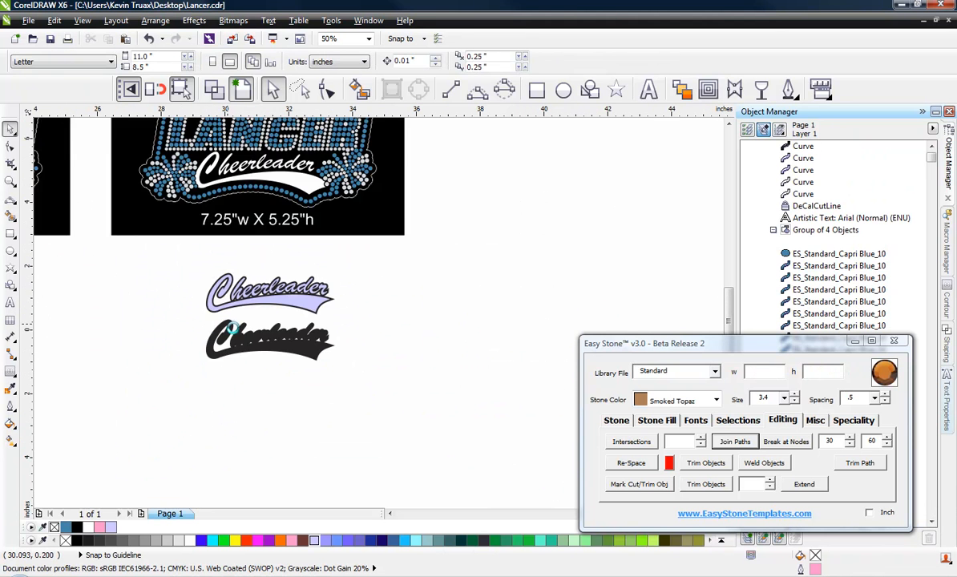
Step: Copy the purple lettering and swash fills about 2.8 inches down, below the black shape, and combine the copies into one curve
scroll(102, 327, "up", 1)
left_click(289, 264)
scroll(282, 273, "up", 1)
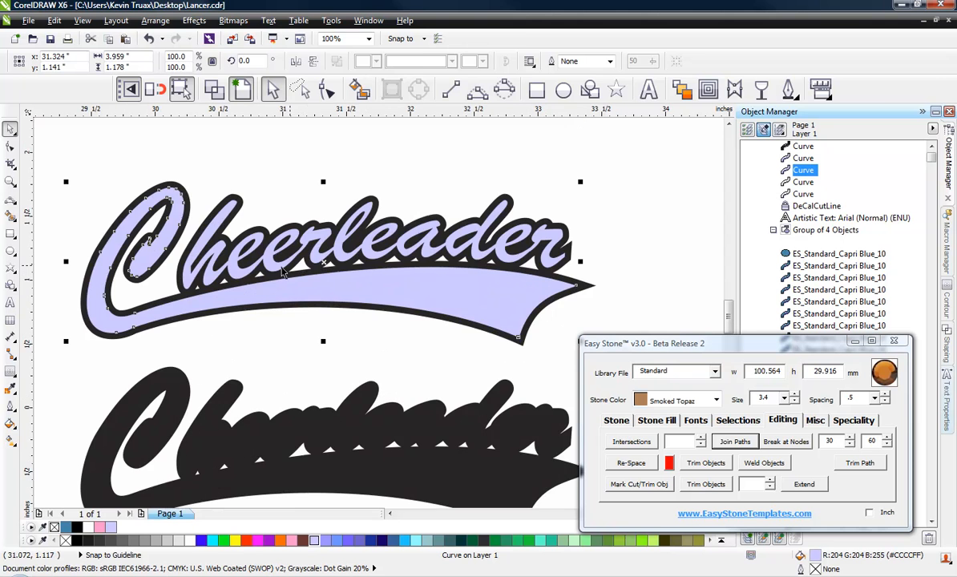
left_click(241, 268, "shift")
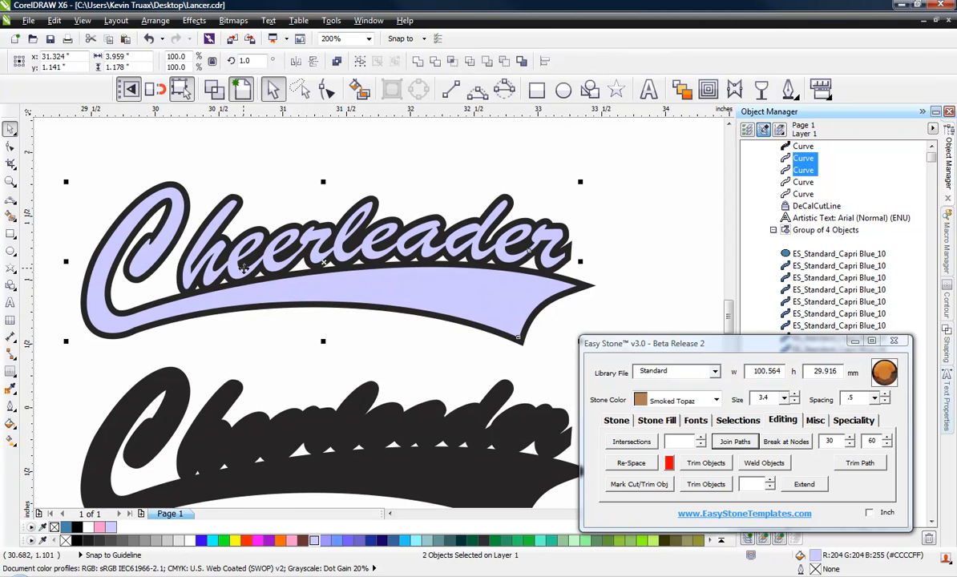
scroll(243, 268, "down", 1)
left_click_drag(240, 268, 285, 487)
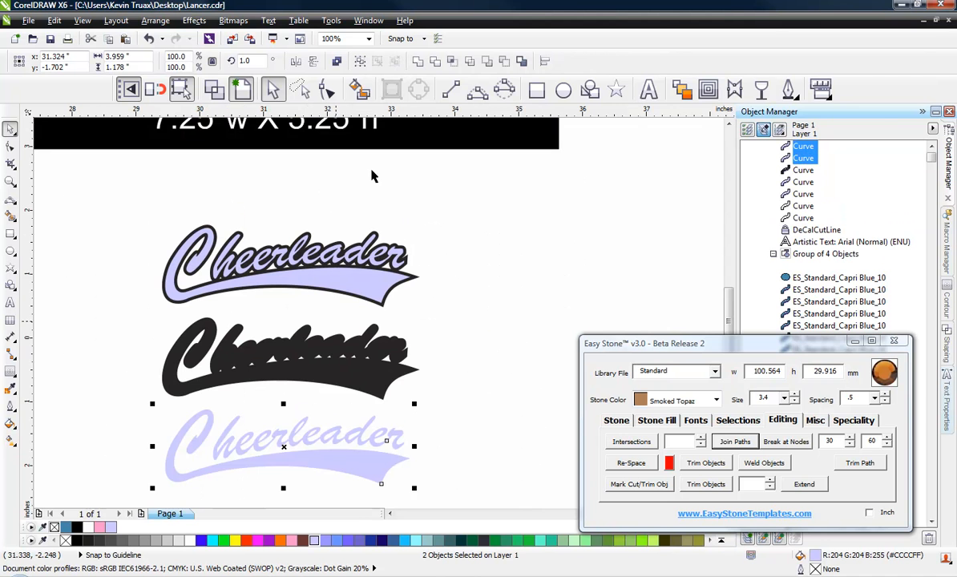
left_click(336, 61)
left_click(449, 385)
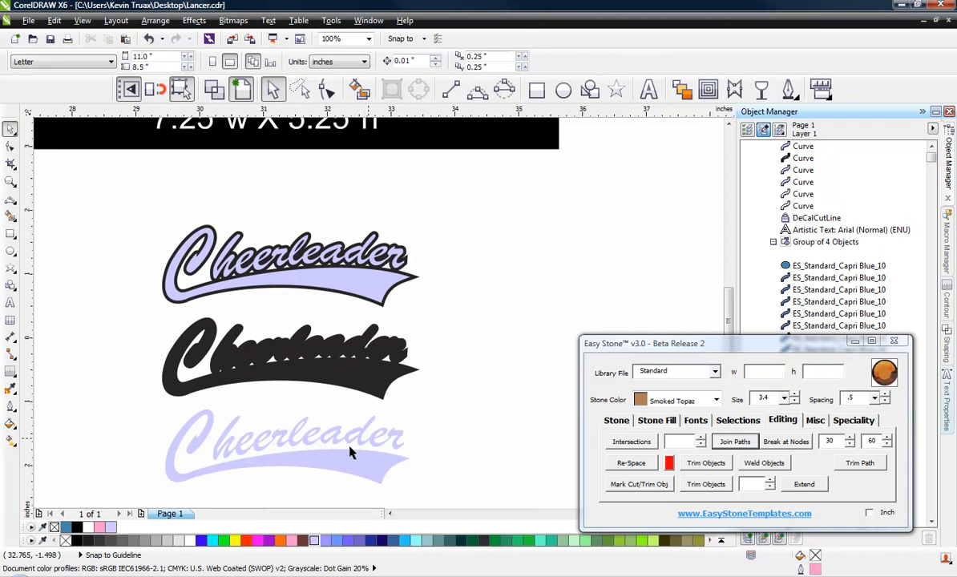
Step: Overlay a duplicate of the combined purple curve on the black shape to preview the layering, move it off and delete it
left_click(321, 461)
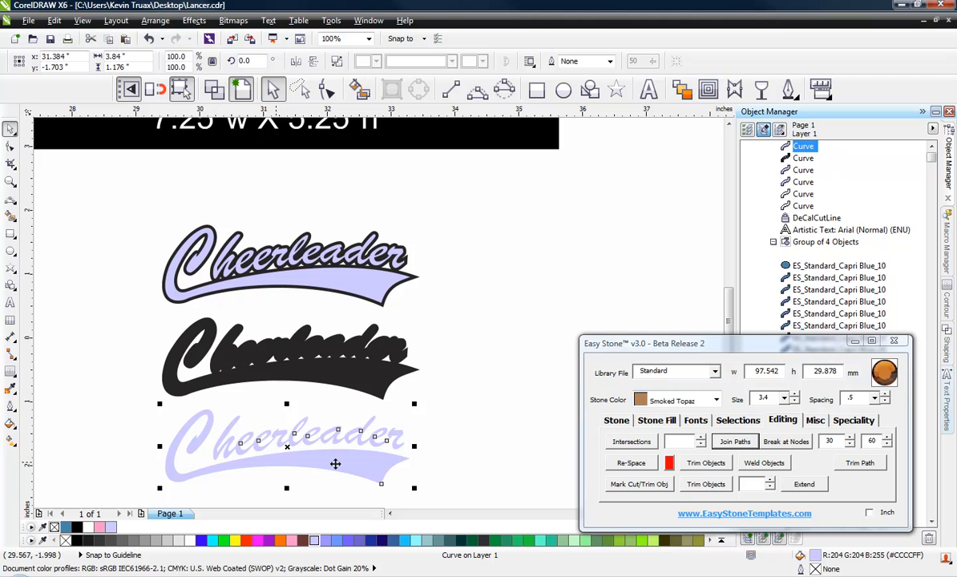
left_click_drag(335, 463, 337, 393)
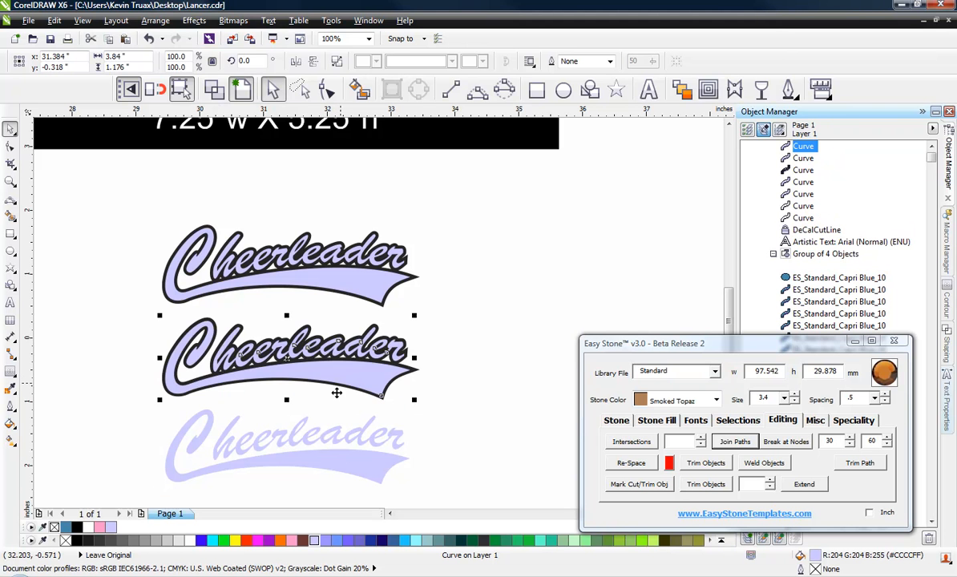
left_click(325, 417)
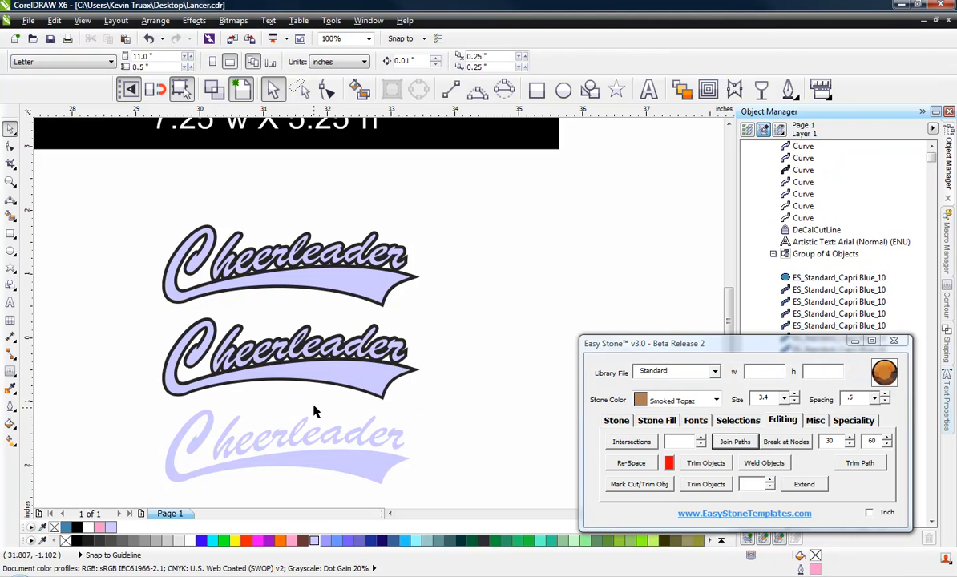
left_click_drag(340, 369, 324, 472)
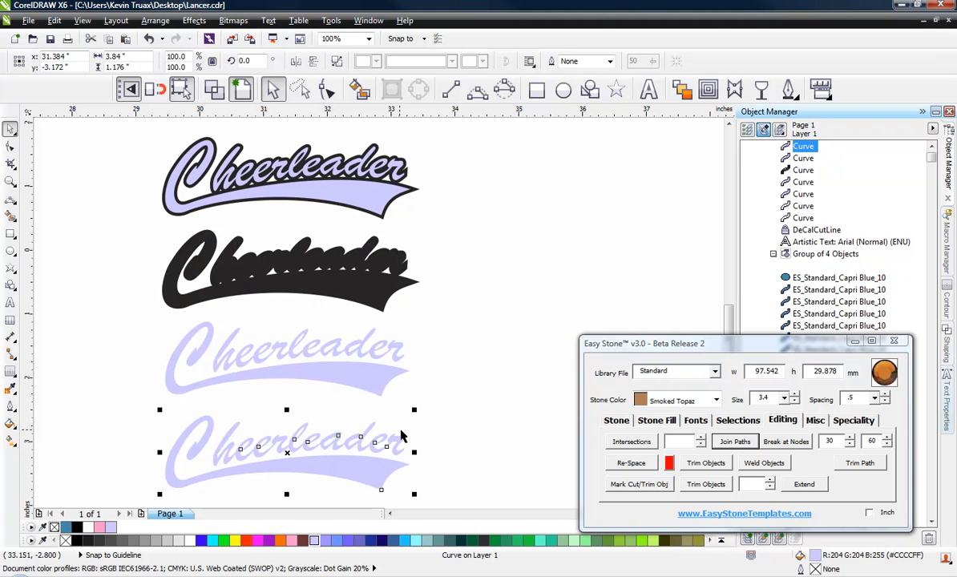
key("Delete")
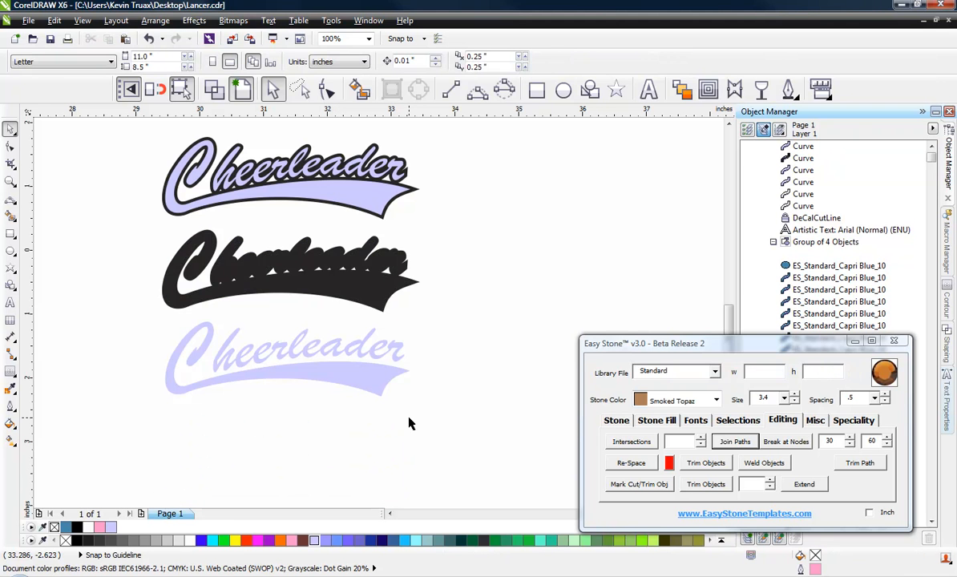
Step: Compare the Cheerleader artwork and its separated layers with the LANCER design mockup, and inspect the outlined version up close
scroll(409, 424, "down", 2)
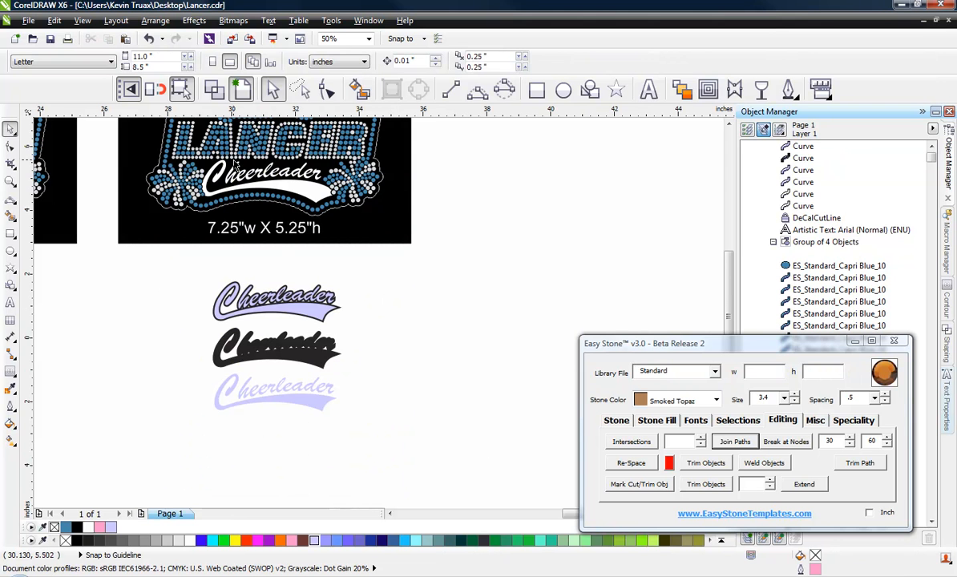
scroll(358, 314, "up", 1)
scroll(357, 309, "down", 1)
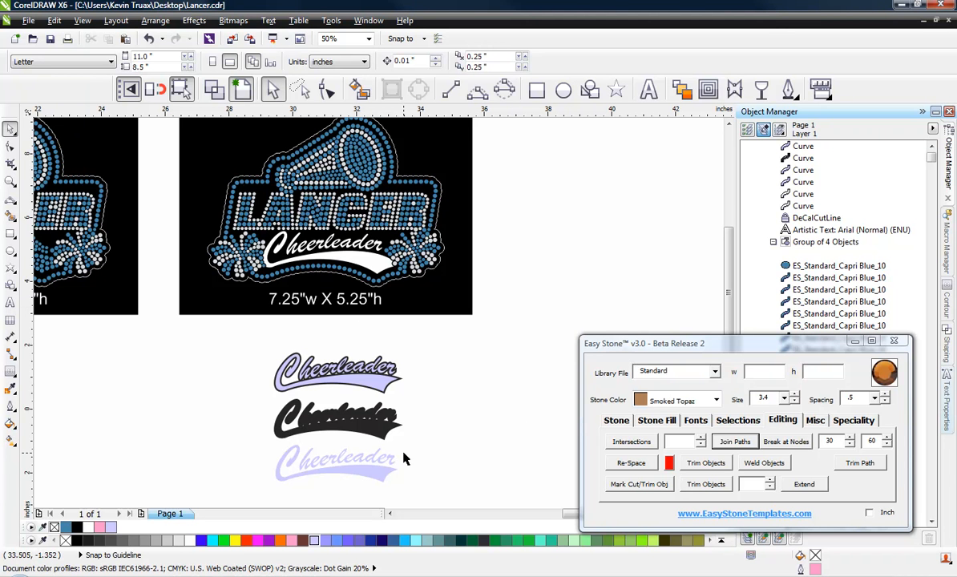
scroll(405, 386, "up", 2)
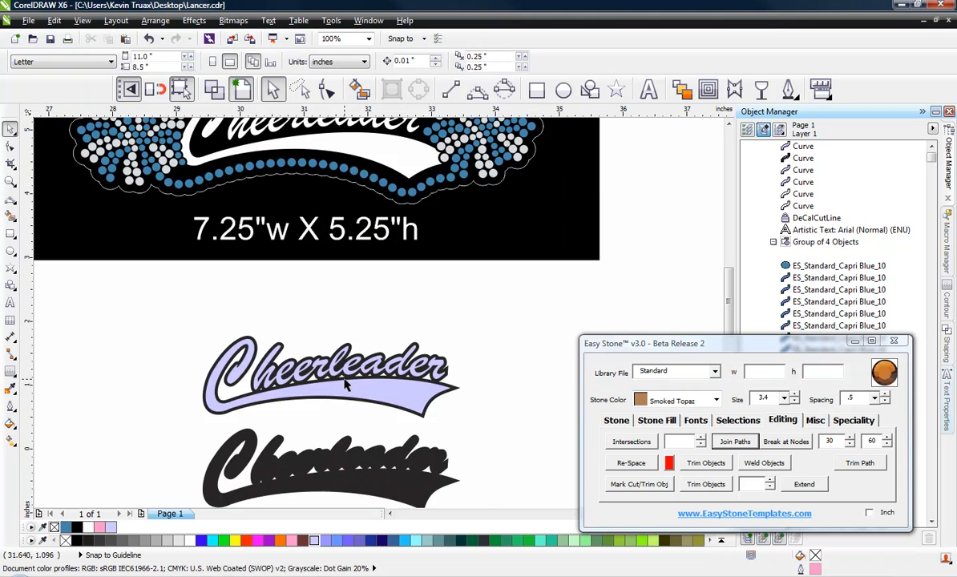
scroll(243, 317, "down", 1)
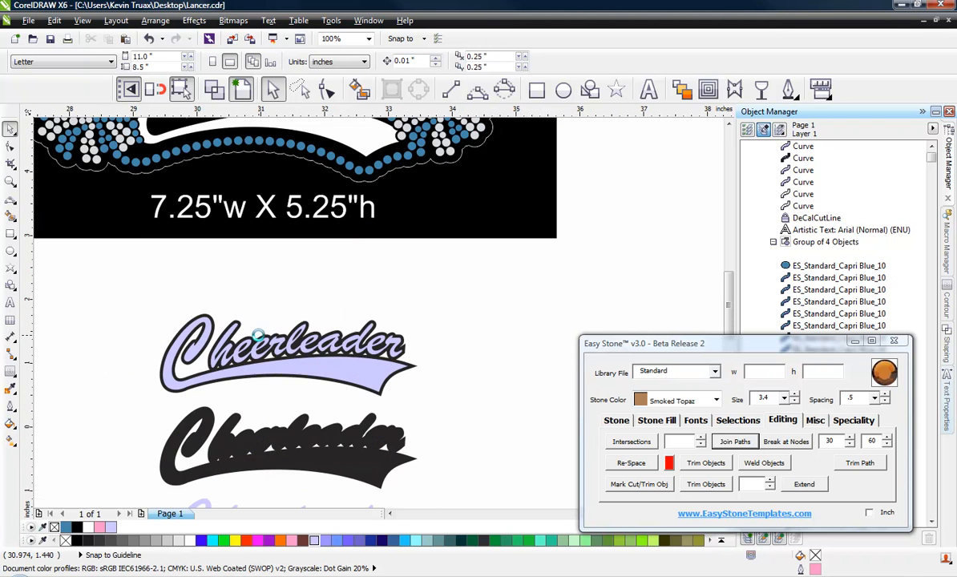
scroll(291, 335, "up", 1)
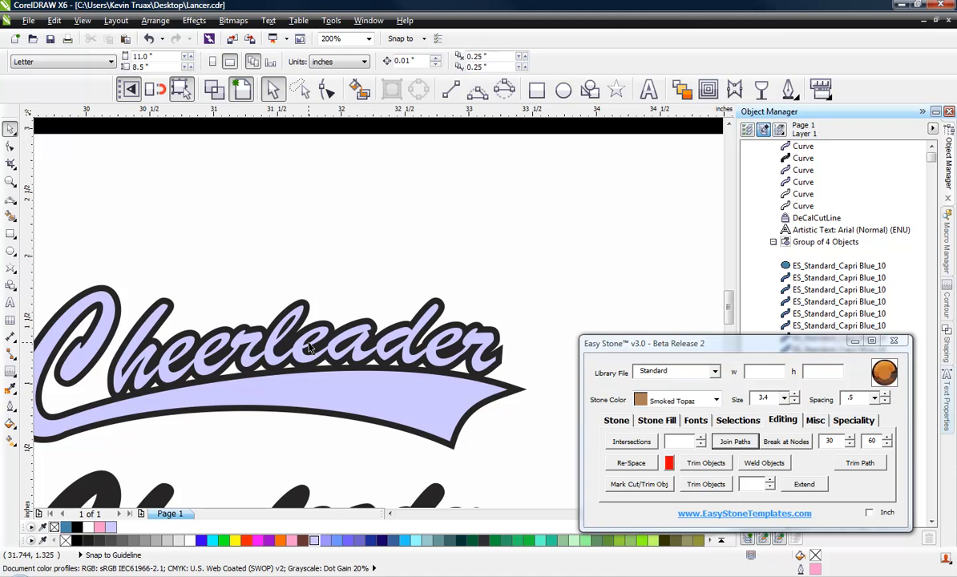
scroll(308, 348, "down", 1)
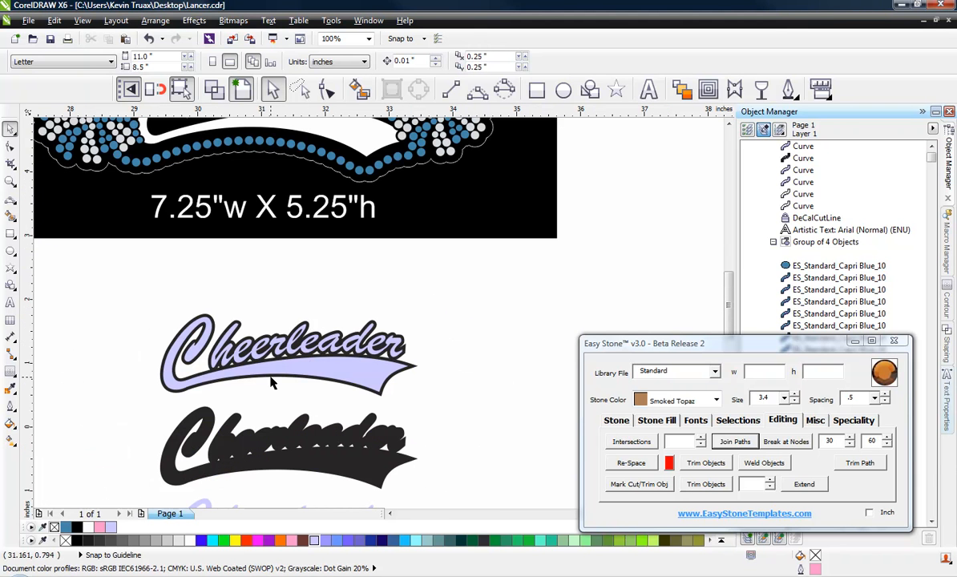
scroll(270, 383, "up", 1)
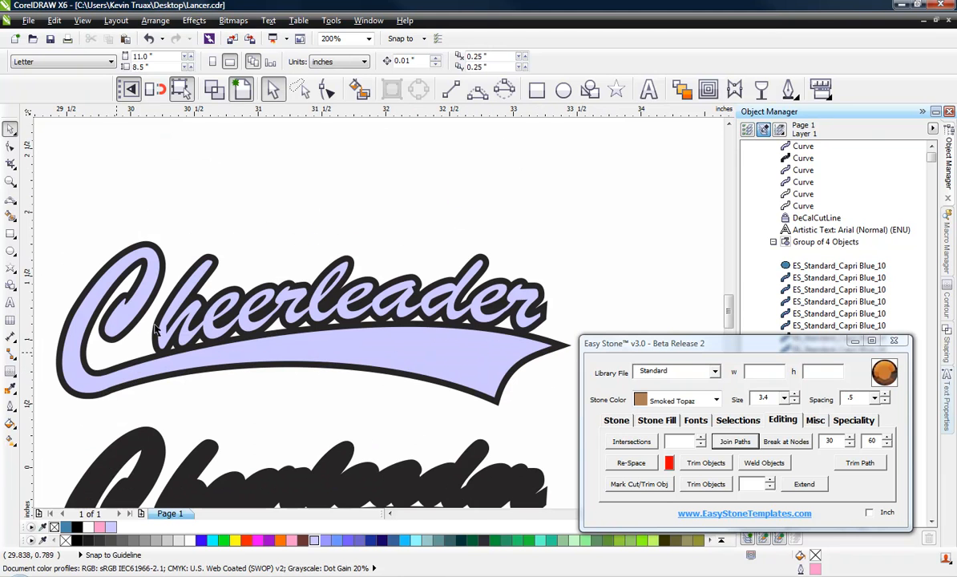